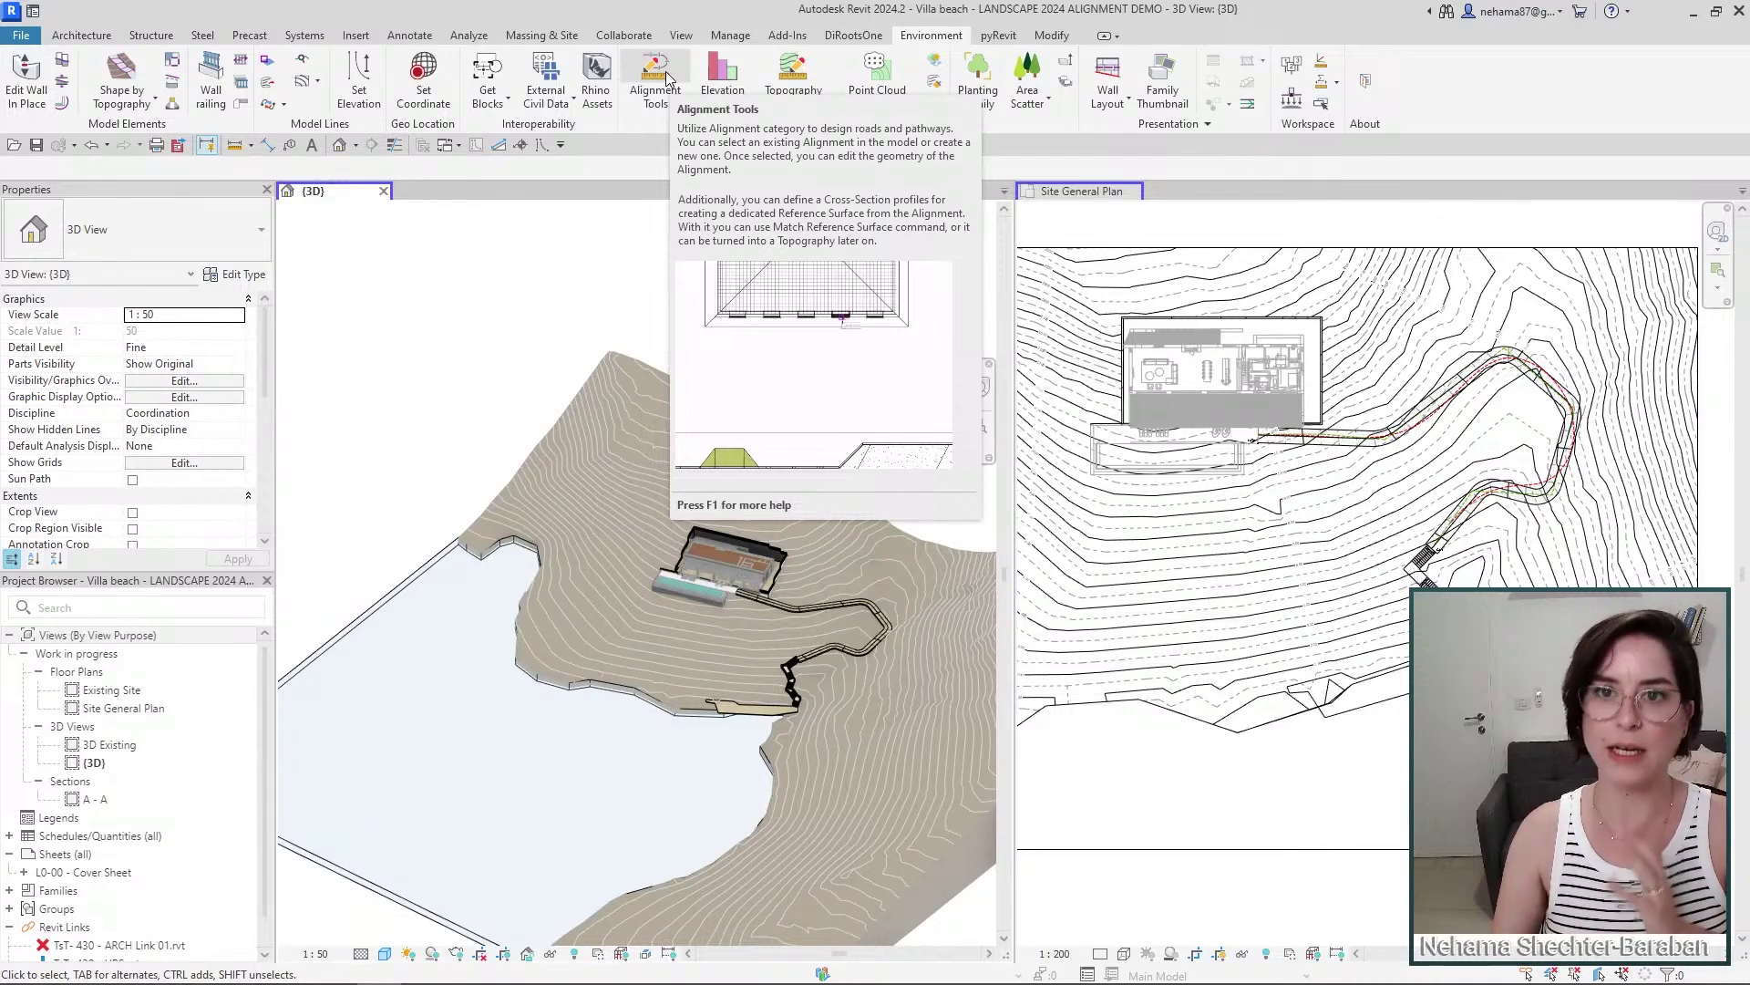
- Create a new alignment with the name "Alignment" and set its arc radius to 4 m
click(665, 71)
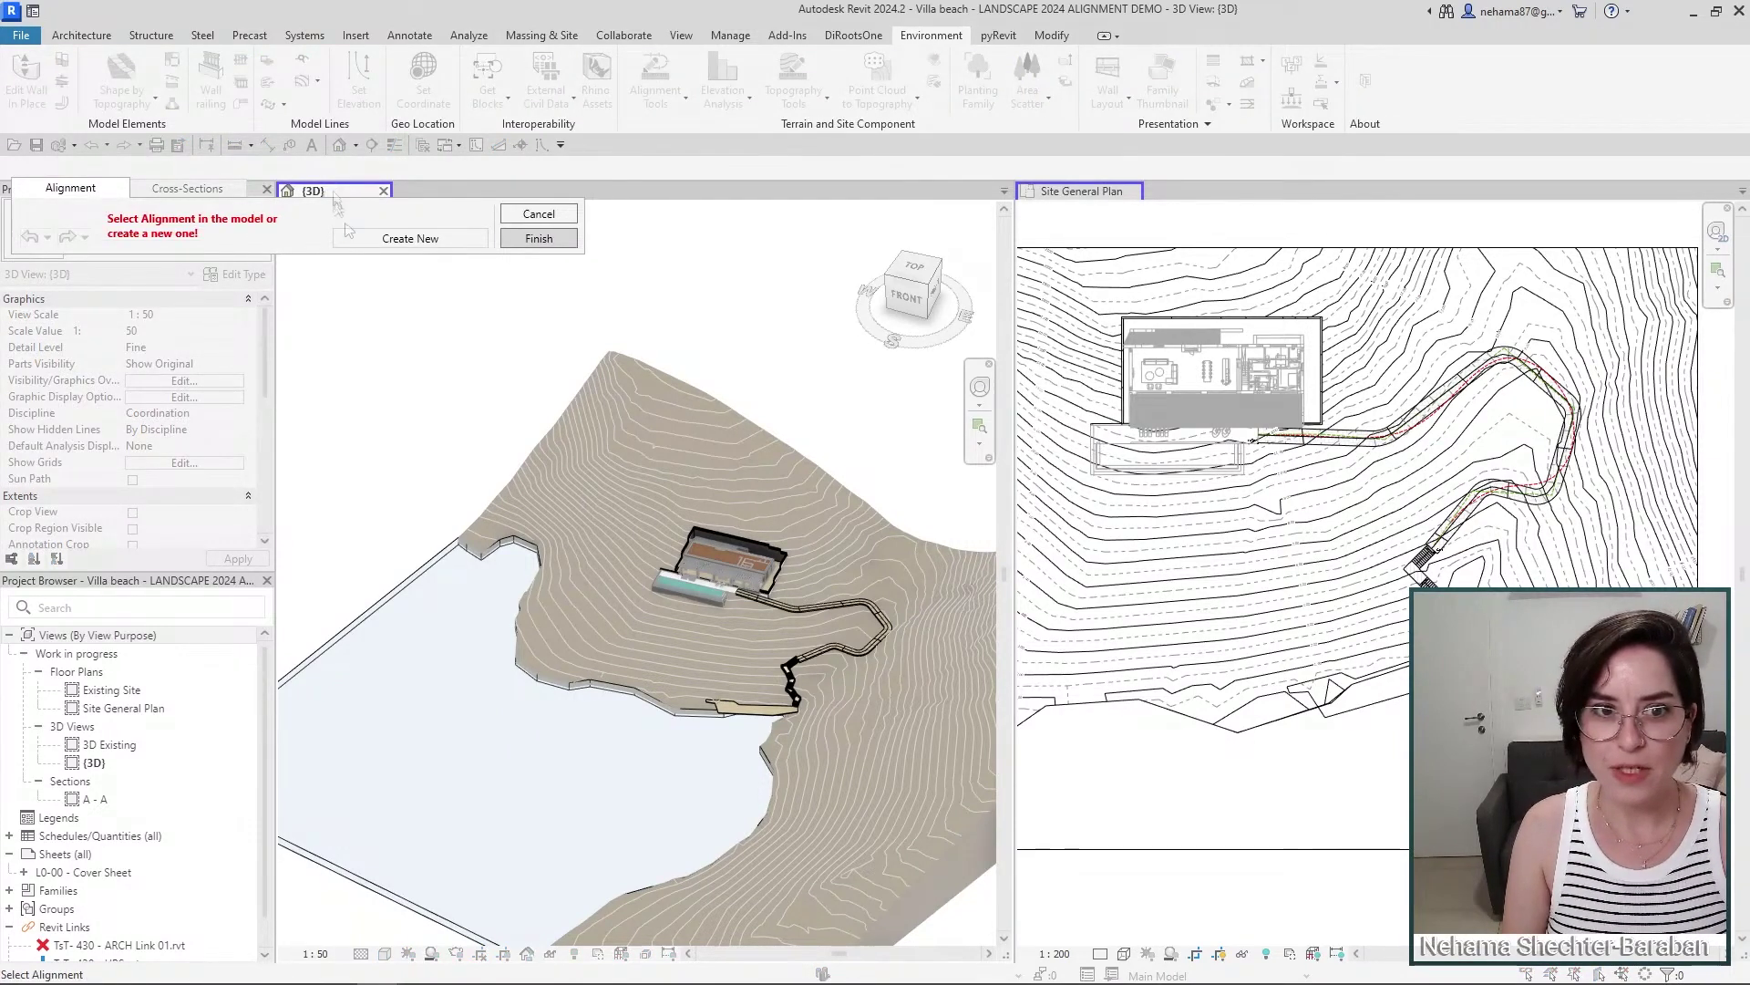
click(401, 239)
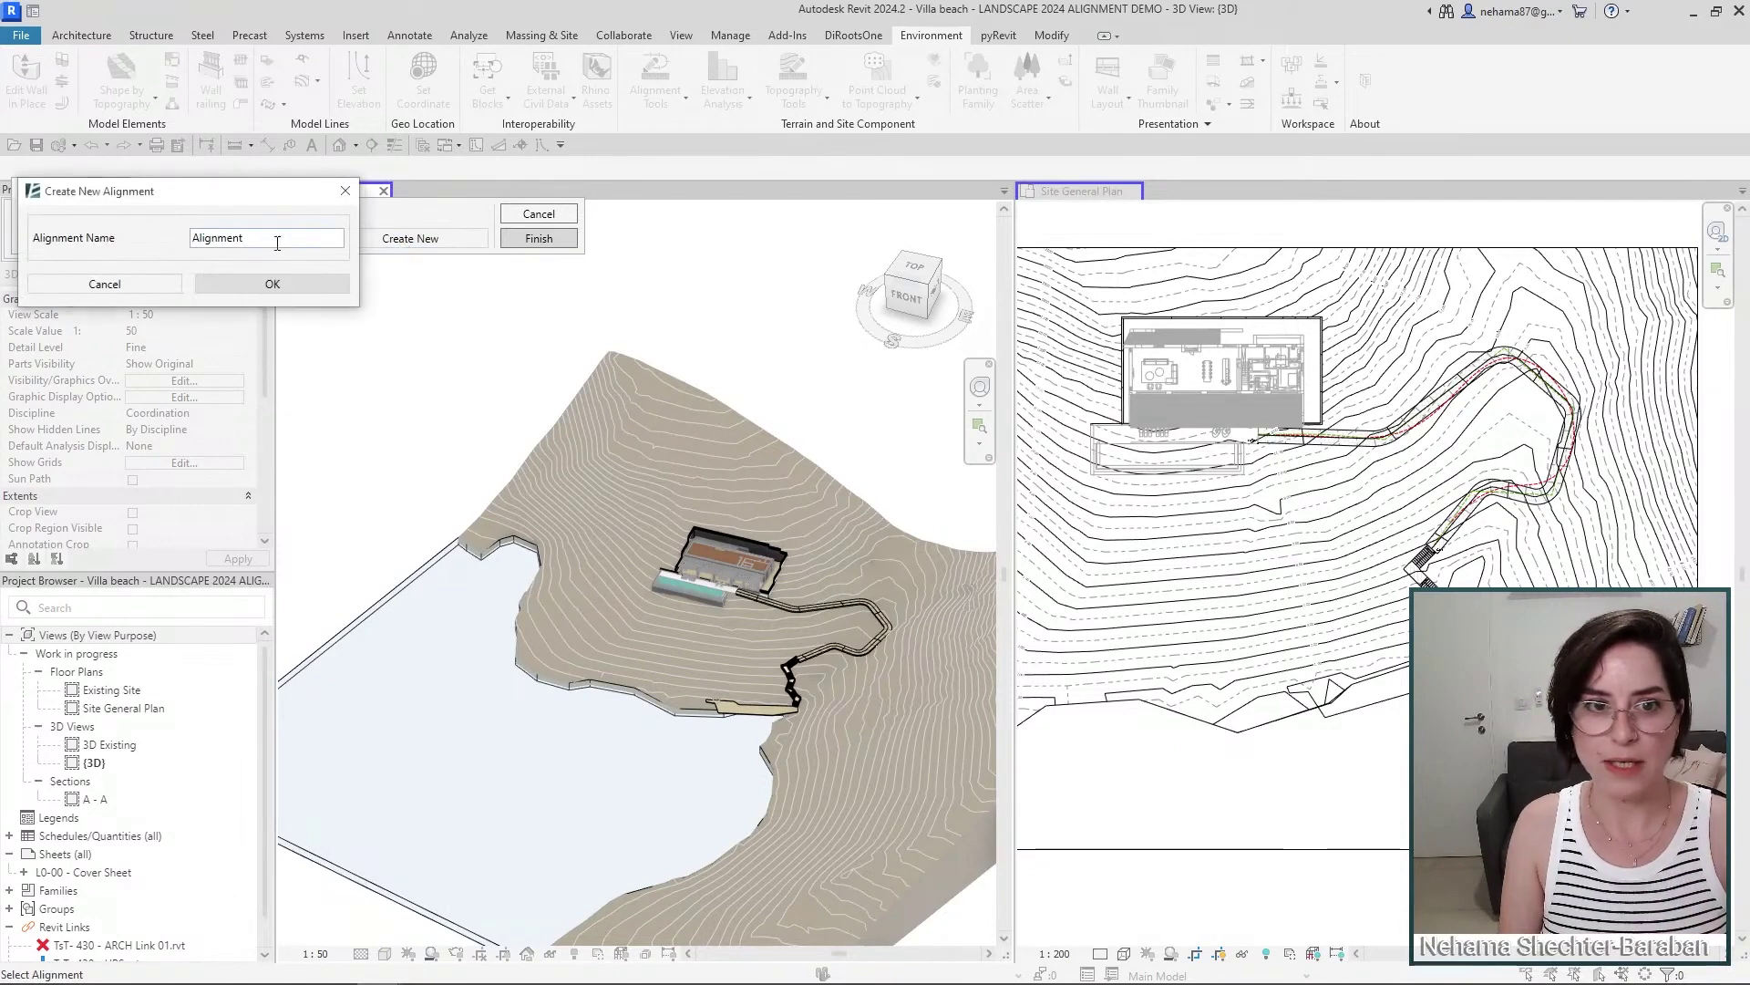
click(279, 282)
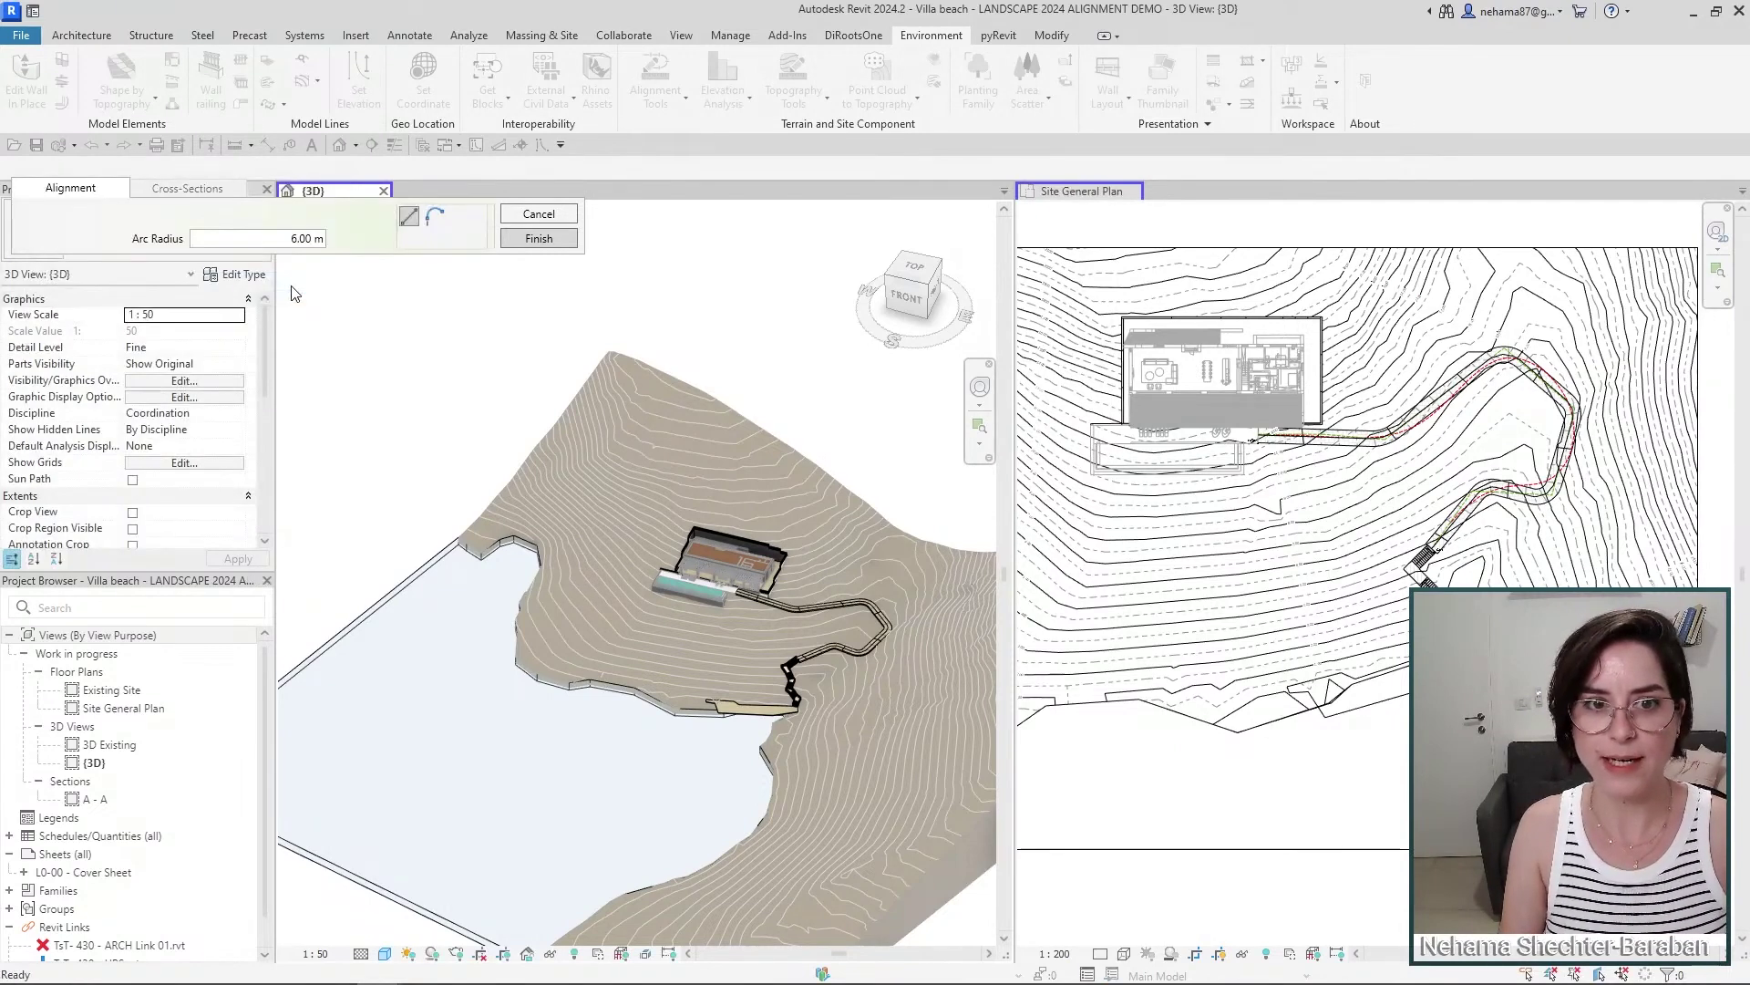
double_click(308, 239)
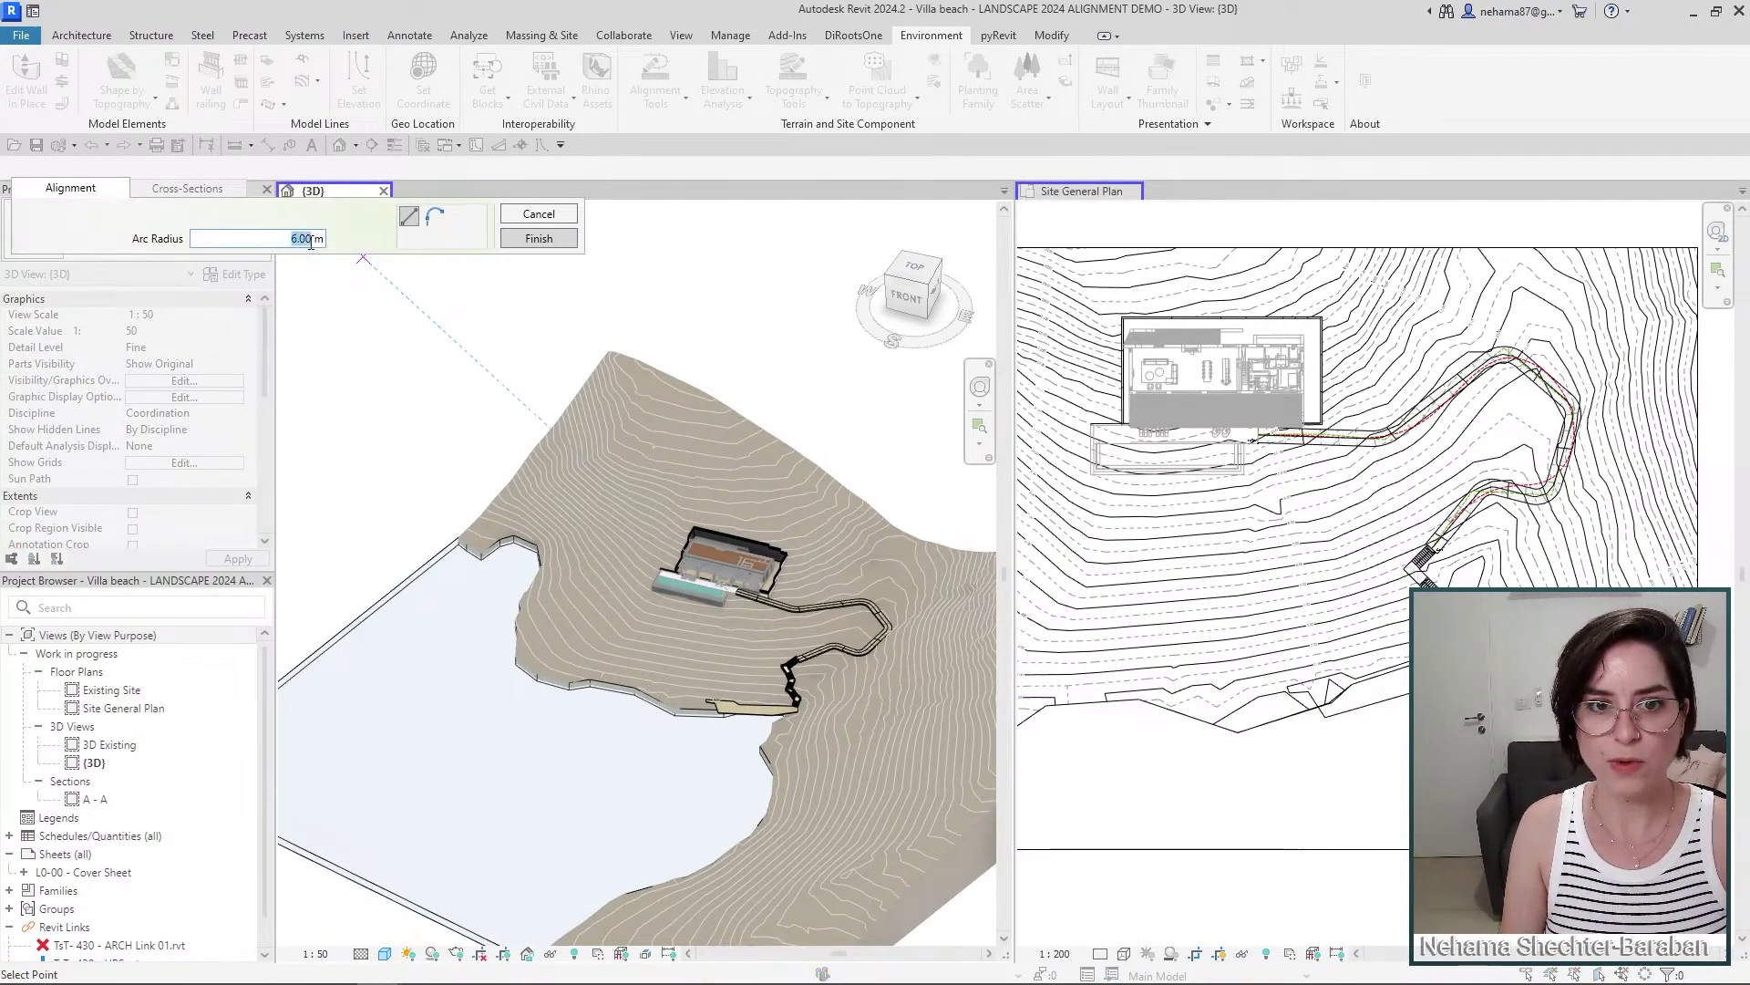
text(4)
key(Return)
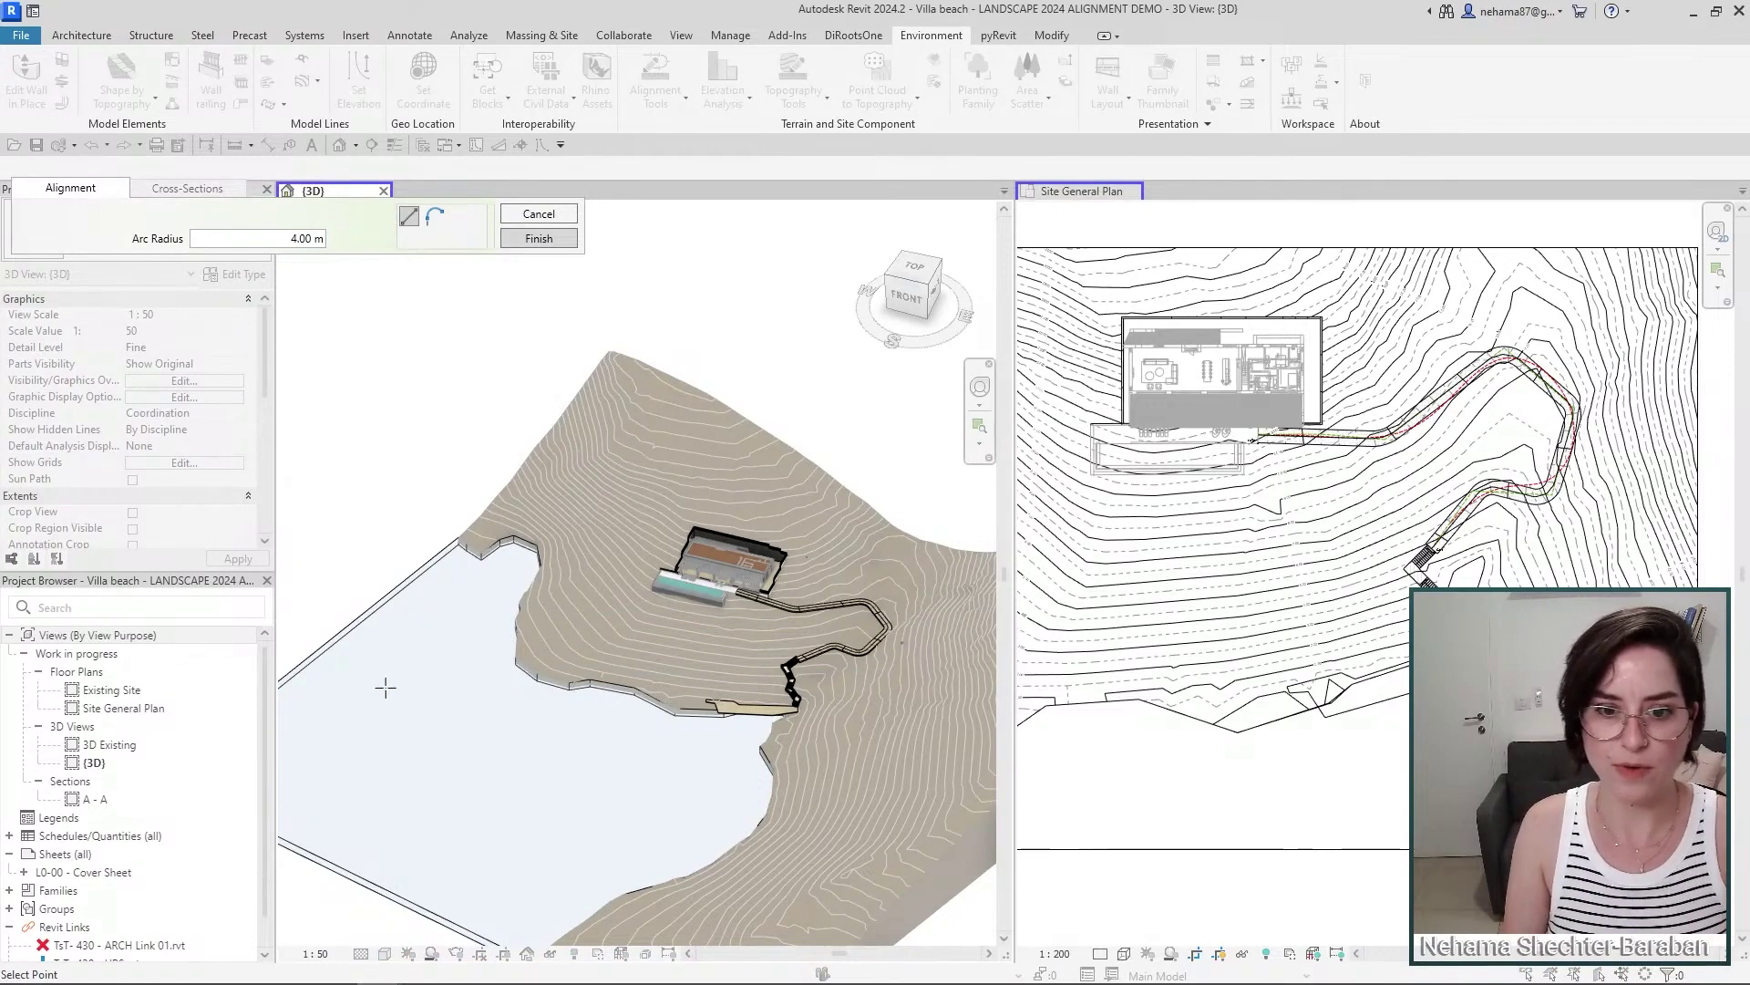
- Draw a three-segment zigzag alignment through four points over the water area in the 3D view
scroll(401, 665, up, 4)
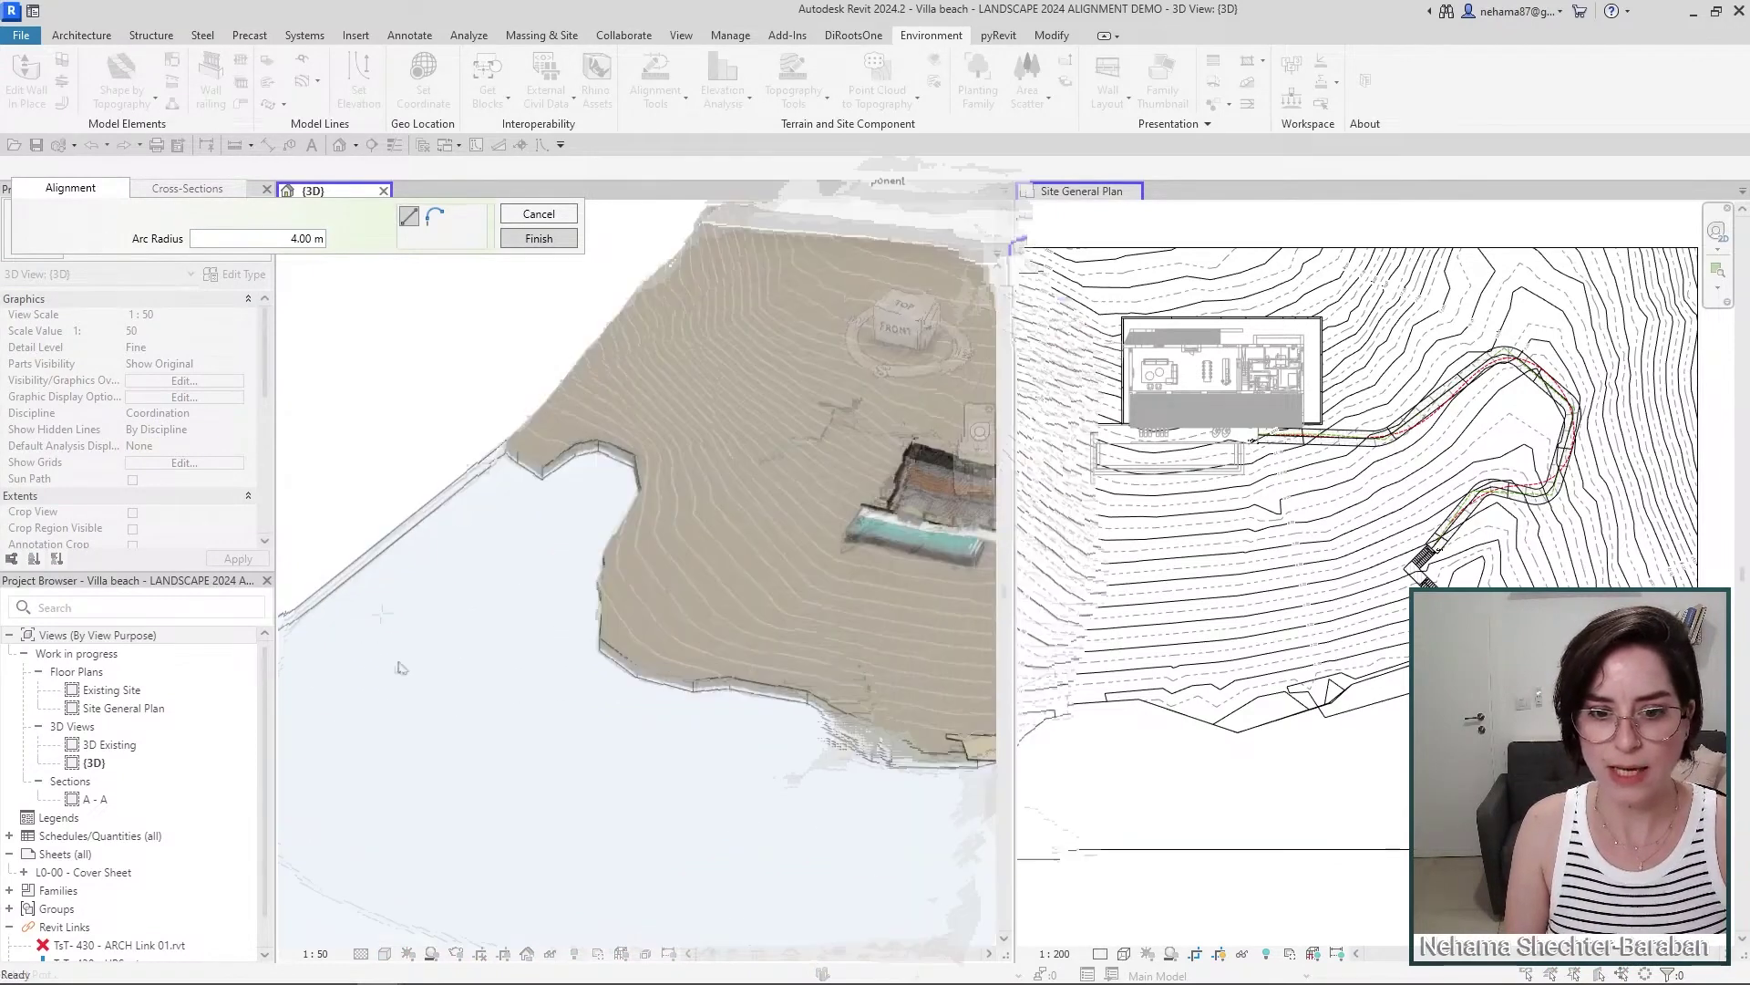
click(390, 654)
click(511, 629)
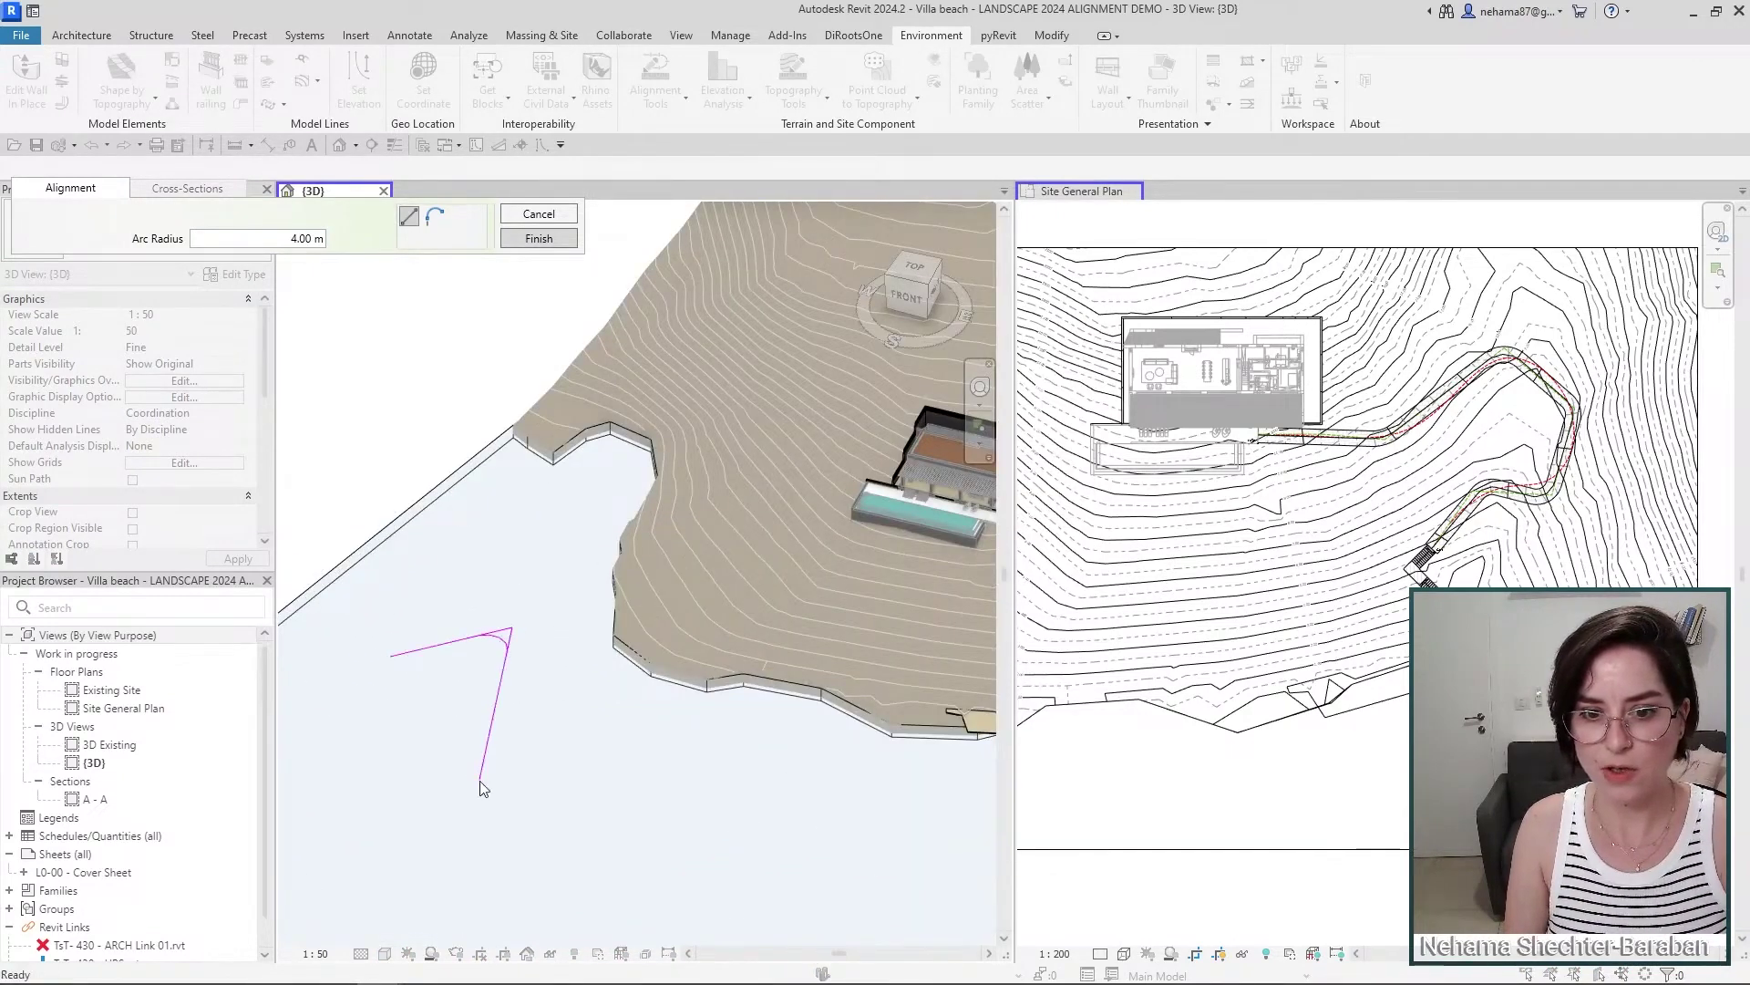
click(482, 782)
click(602, 792)
key(Escape)
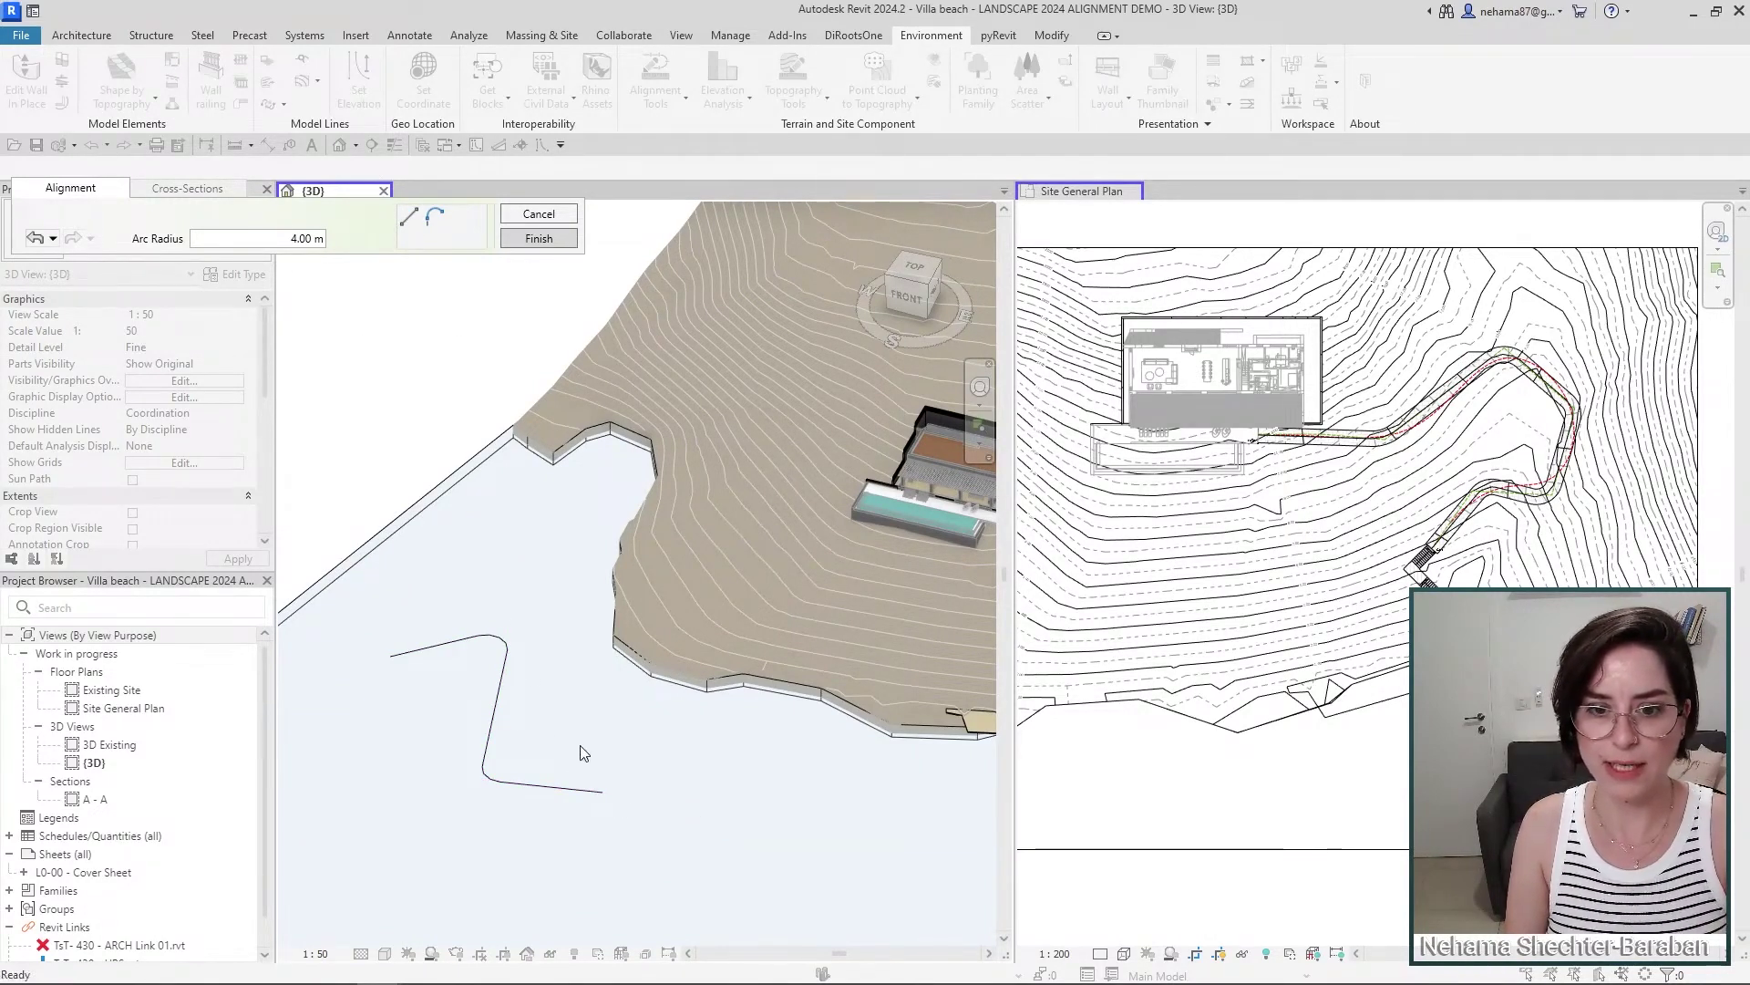
key(Return)
- Set the elevation of the alignment's last control point to 6 m relative to the Internal Origin
click(603, 793)
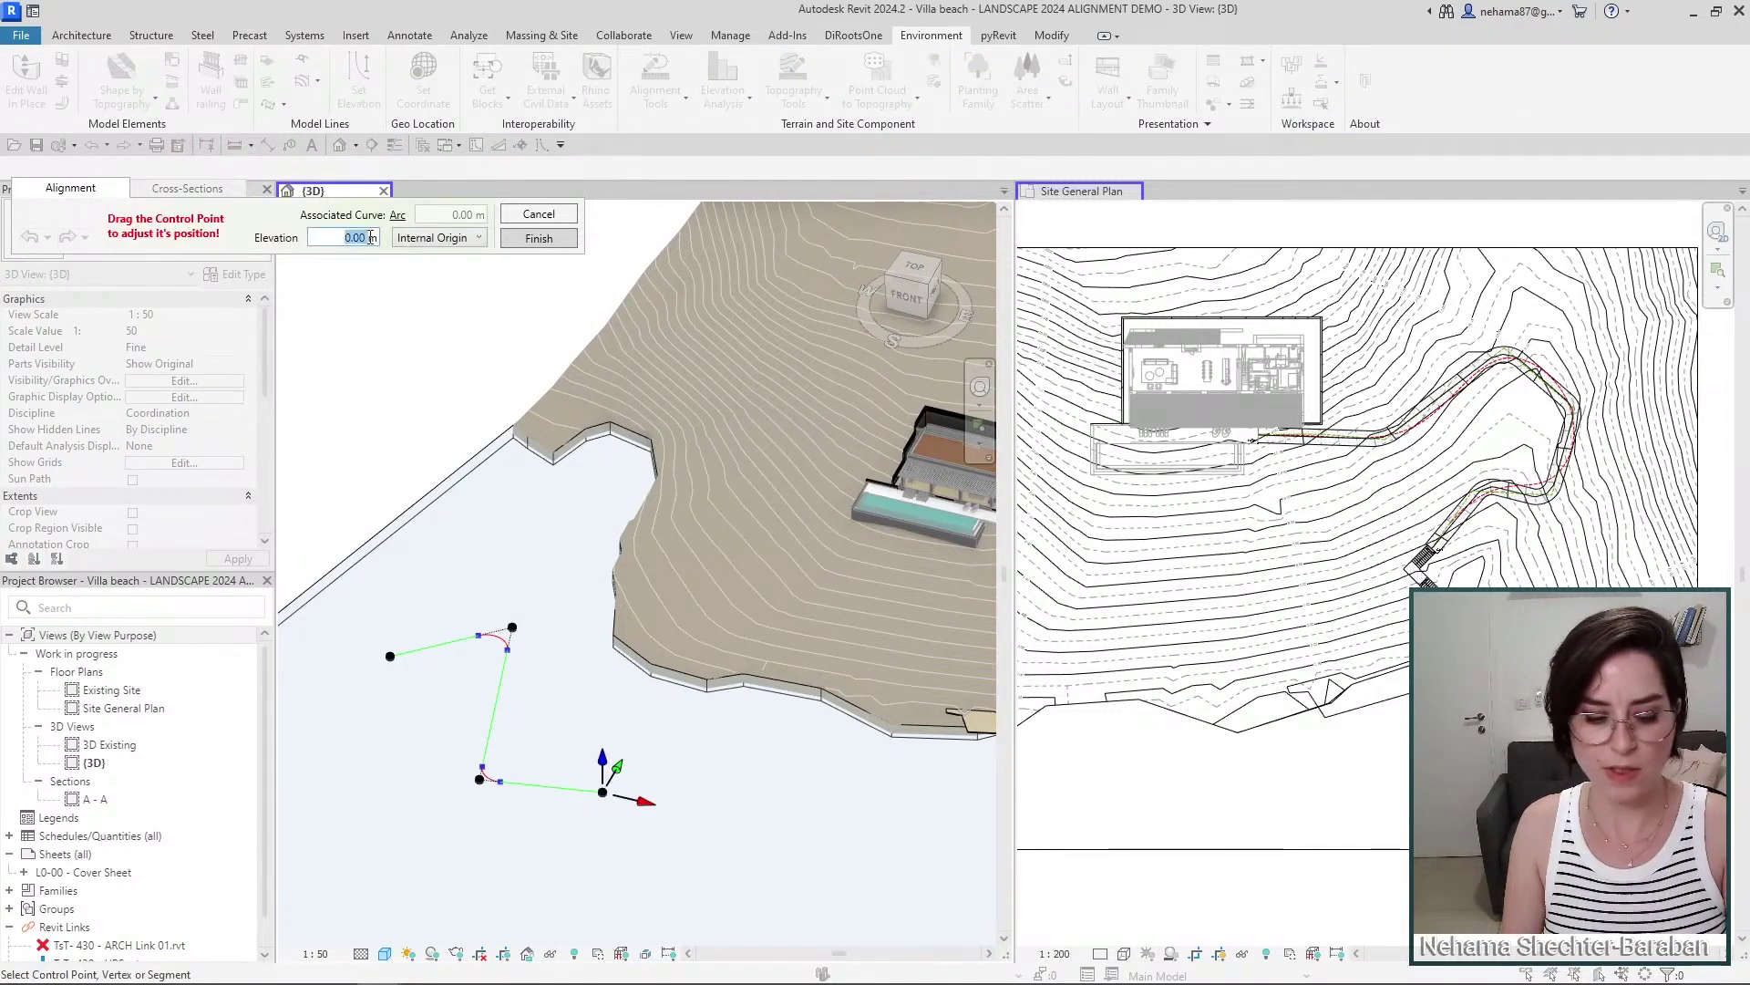
key(Return)
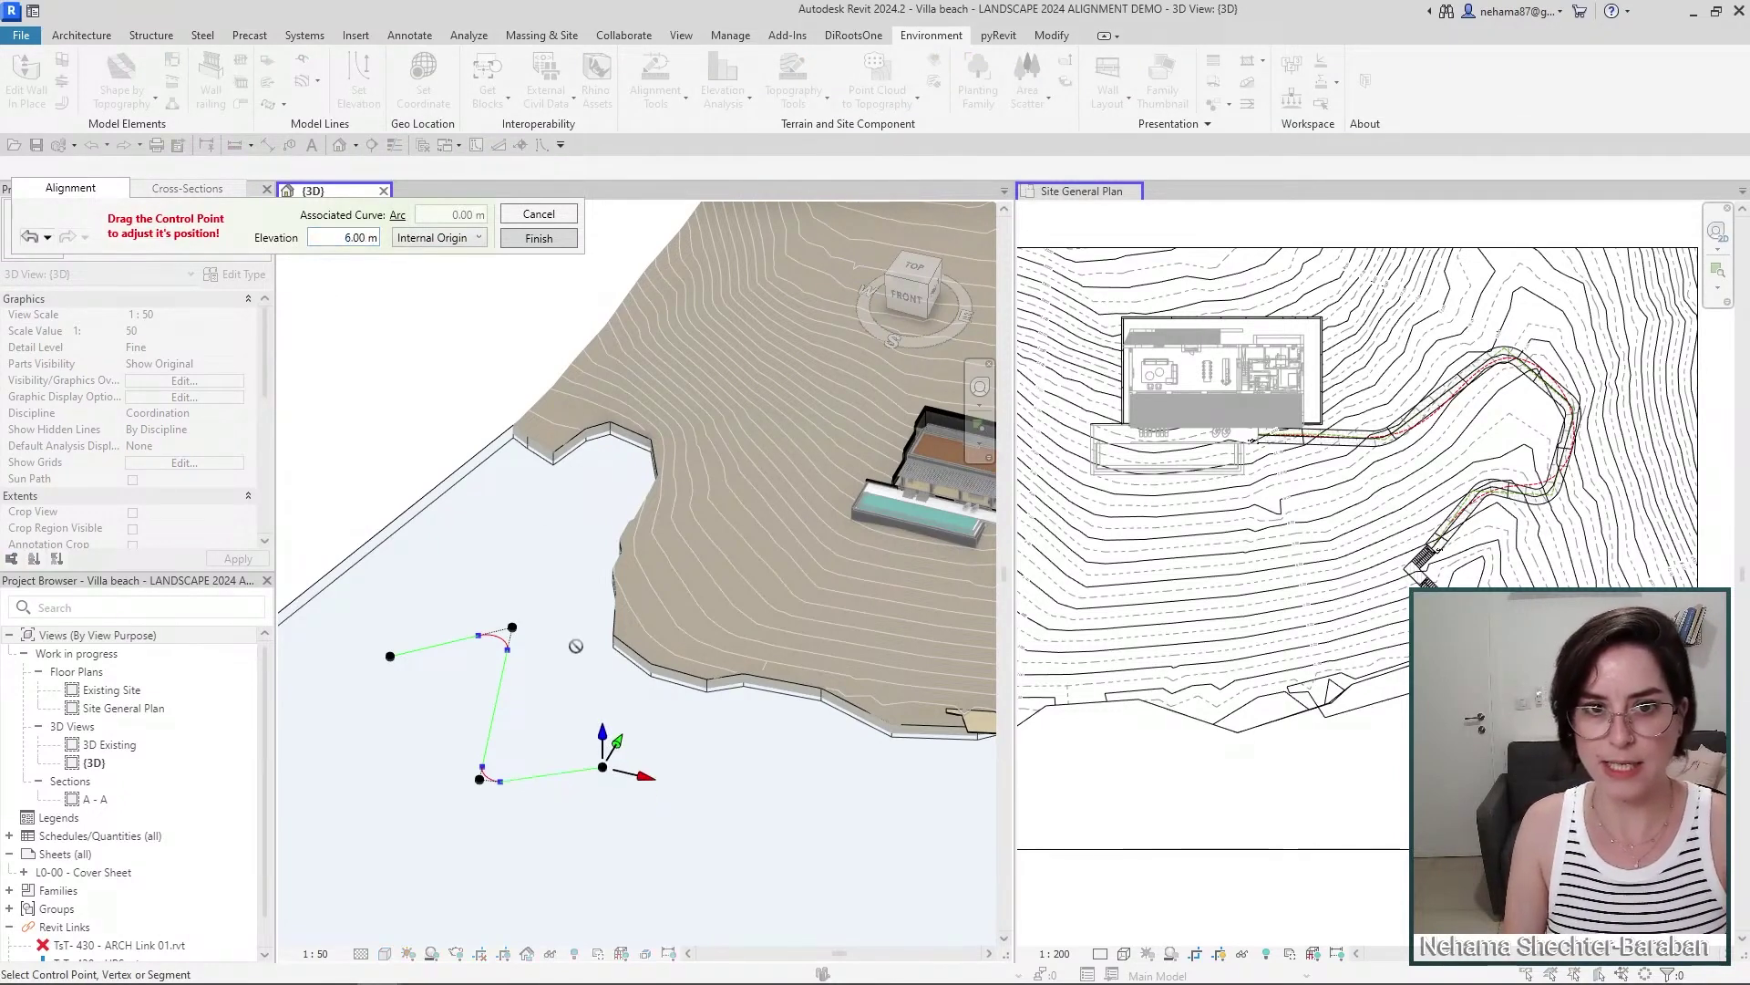
click(587, 697)
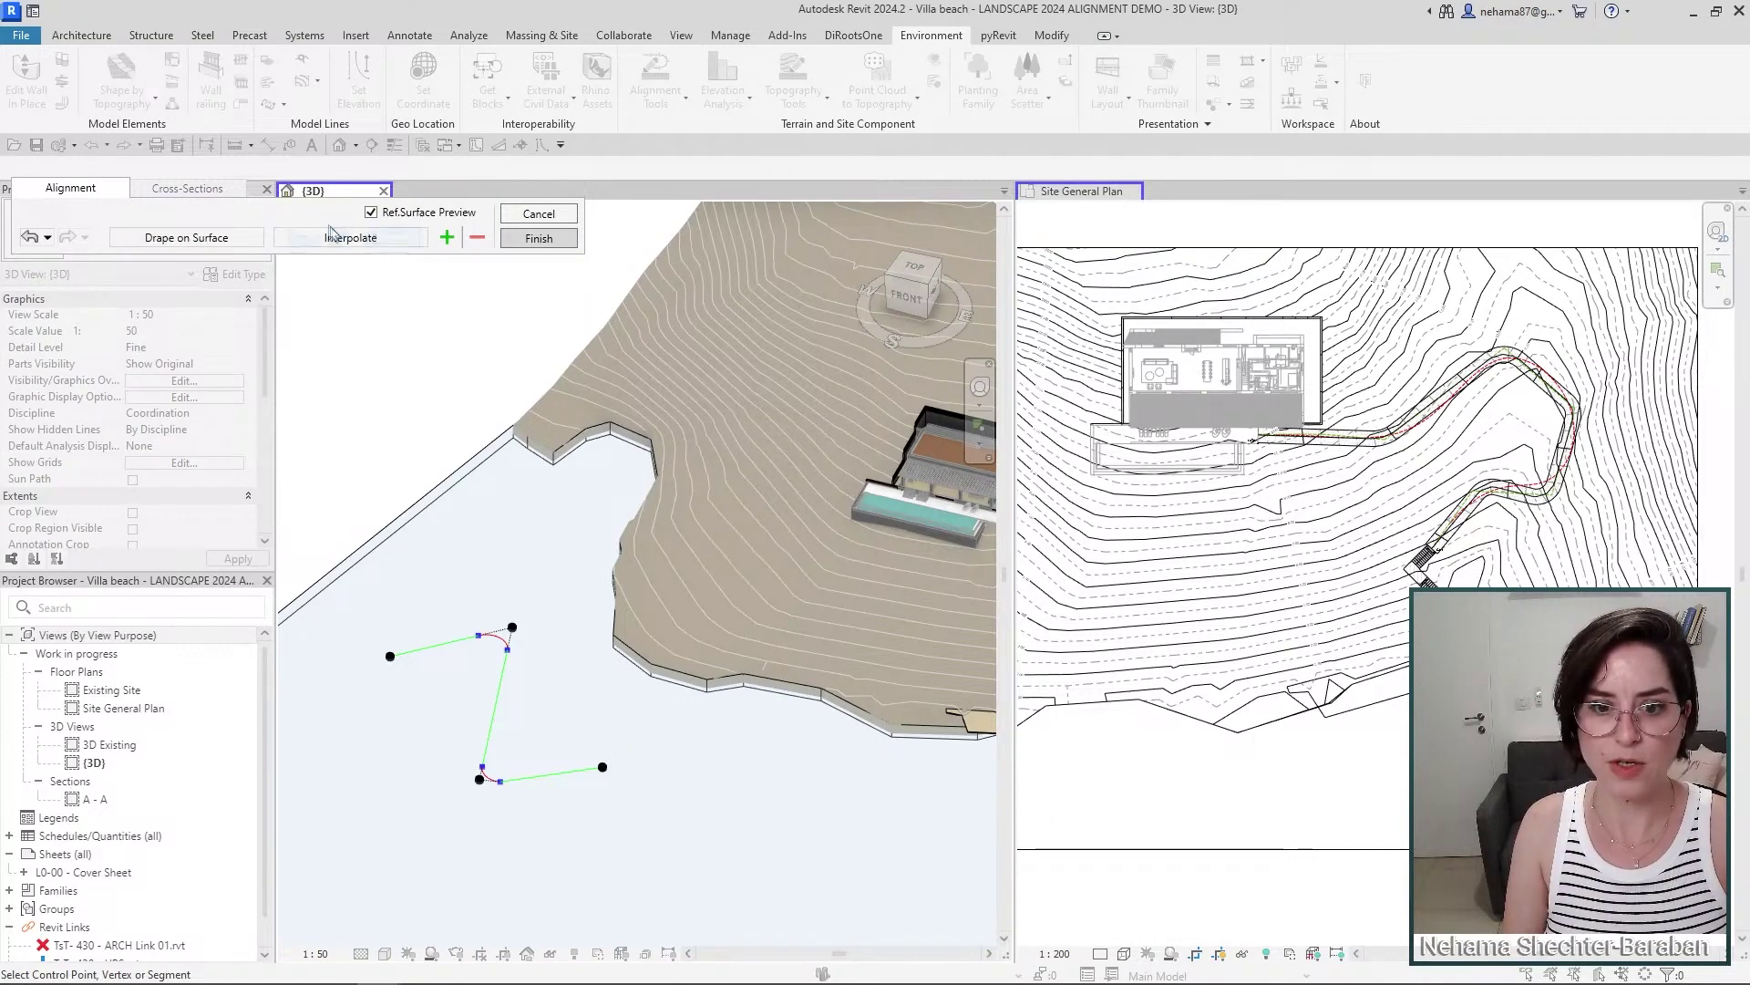
- Raise the alignment's middle segment, giving it a slope of about 7%
click(494, 716)
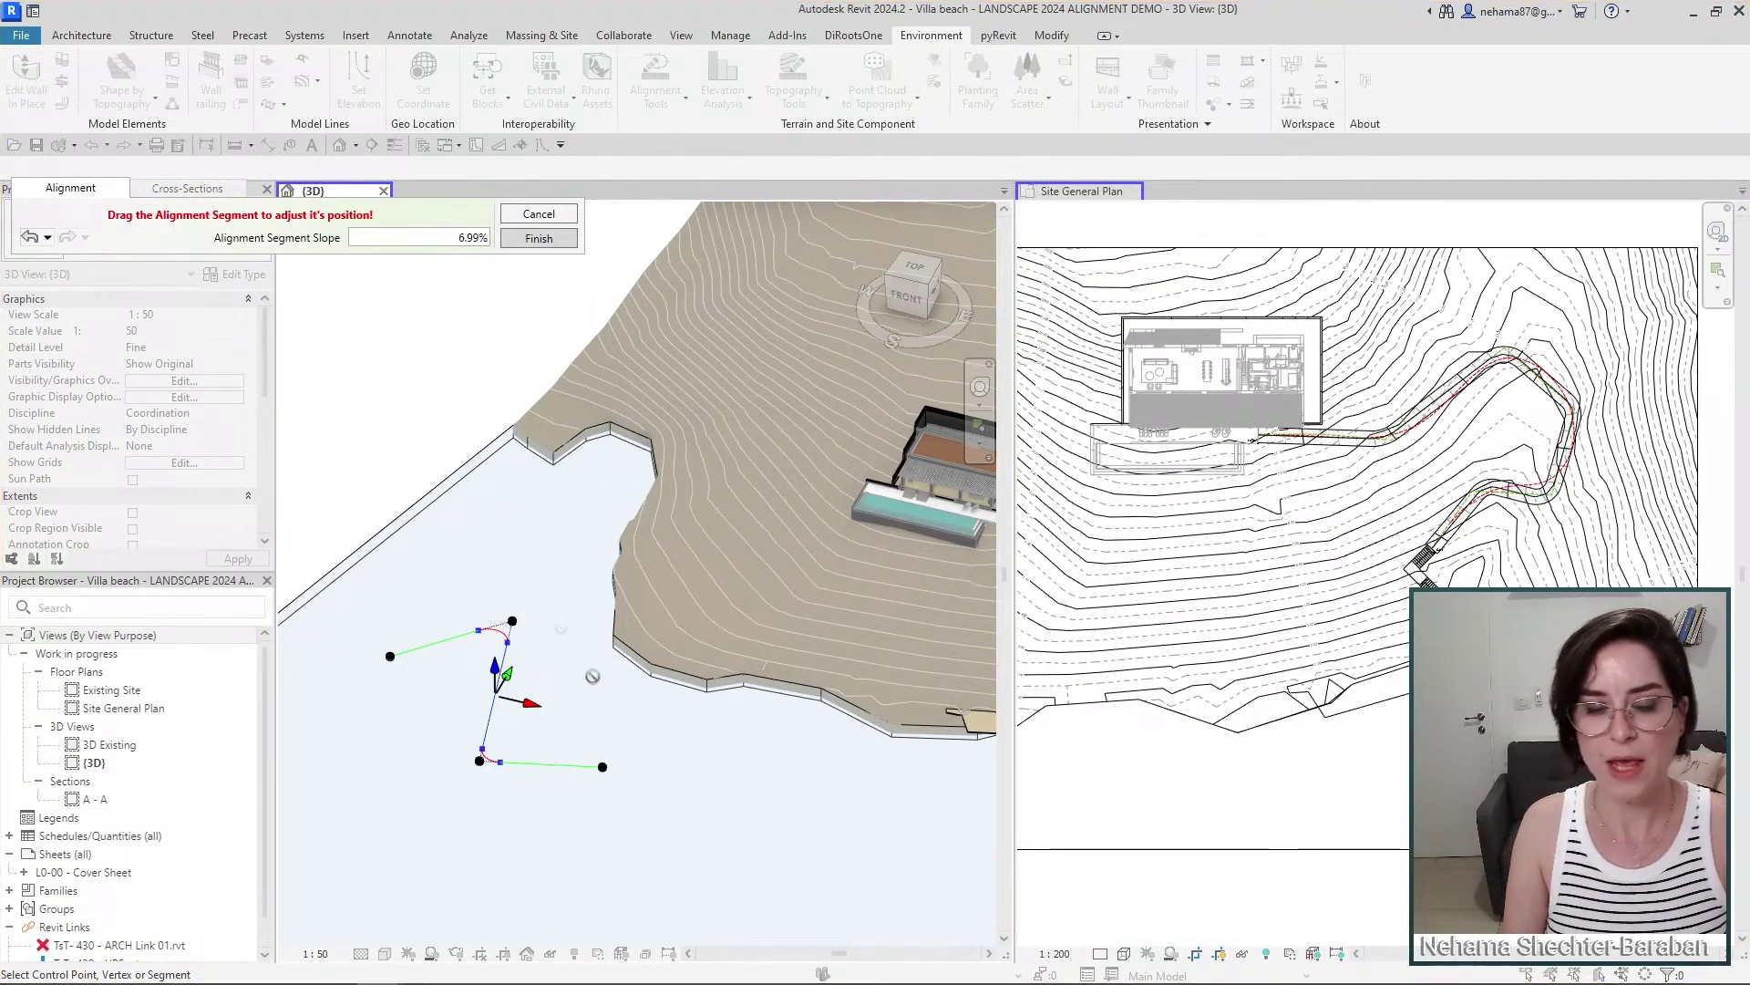
key(Escape)
key(Escape)
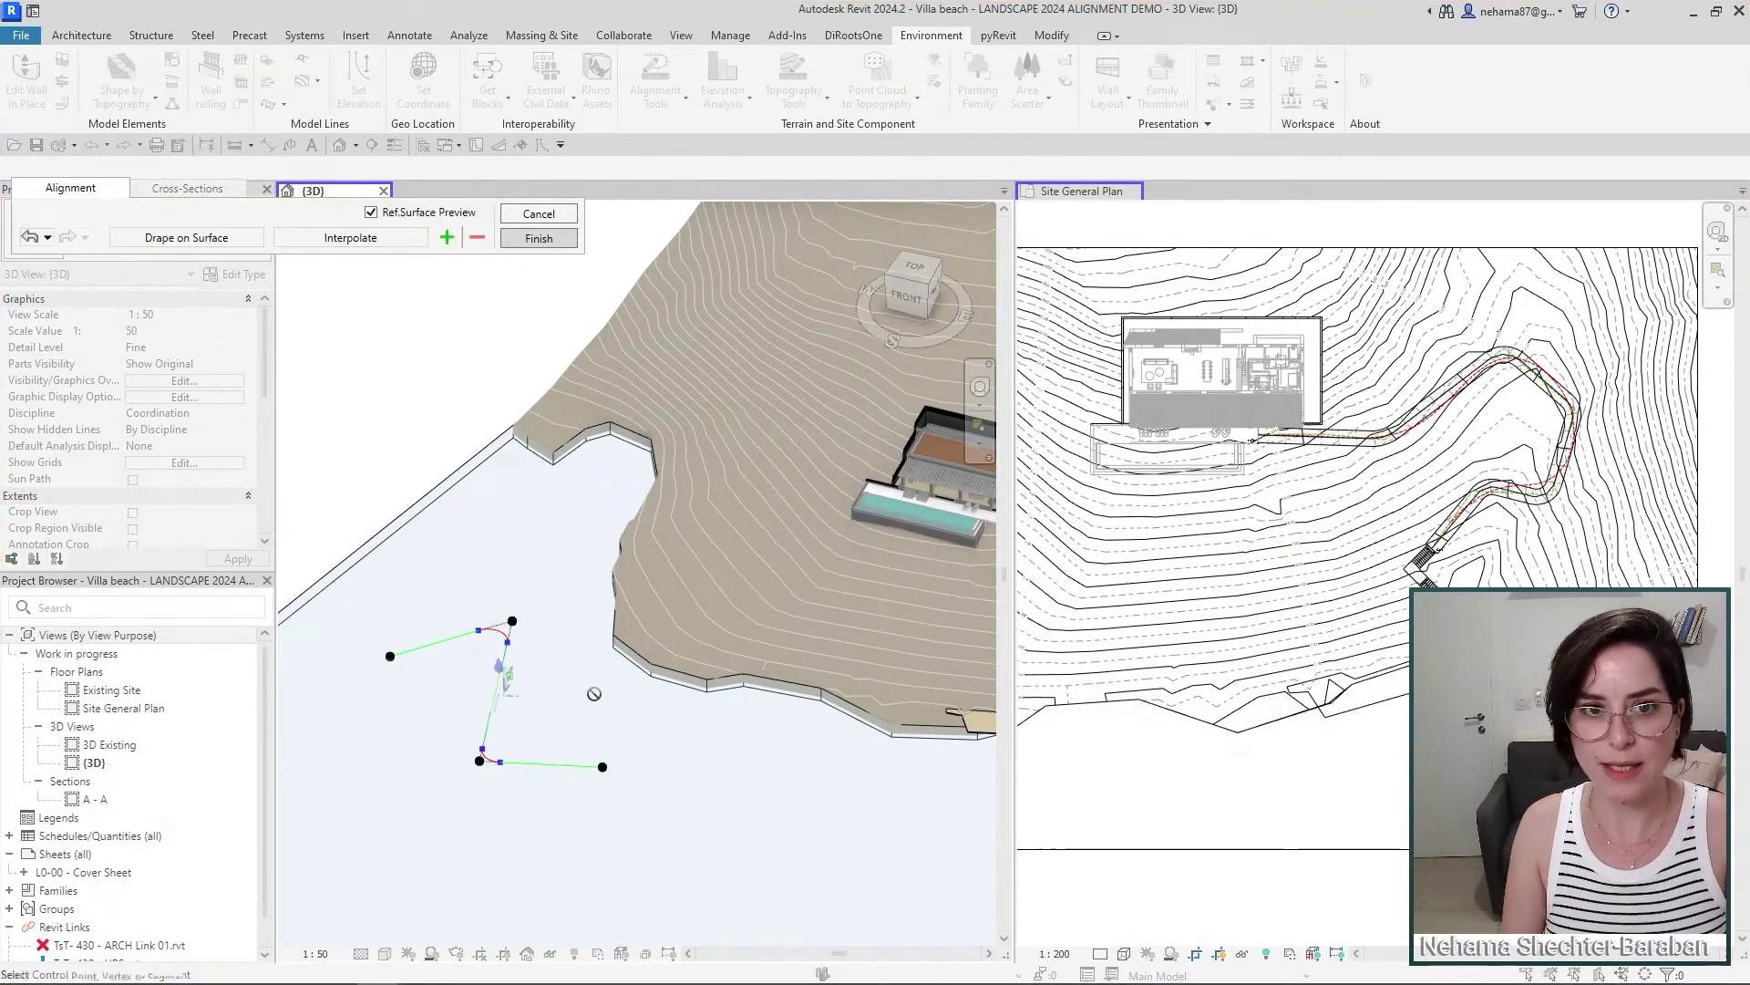
- Add a new cross-section on the alignment and set its station to 0 m
click(186, 189)
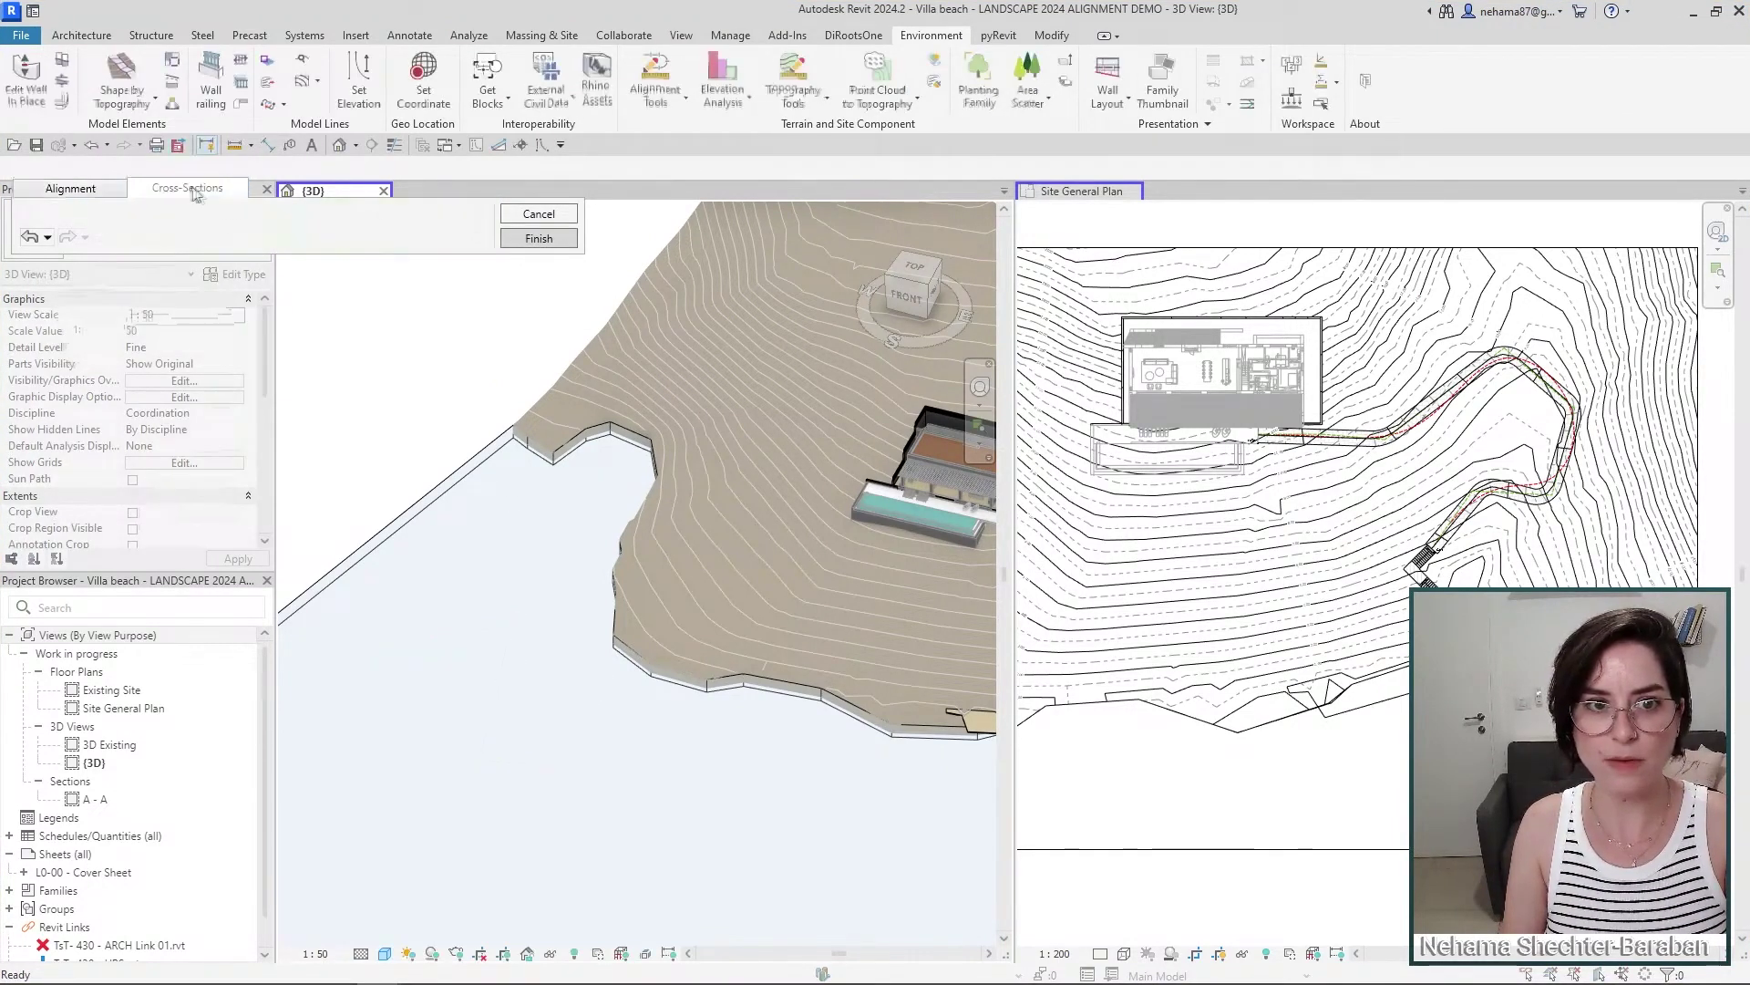
click(126, 239)
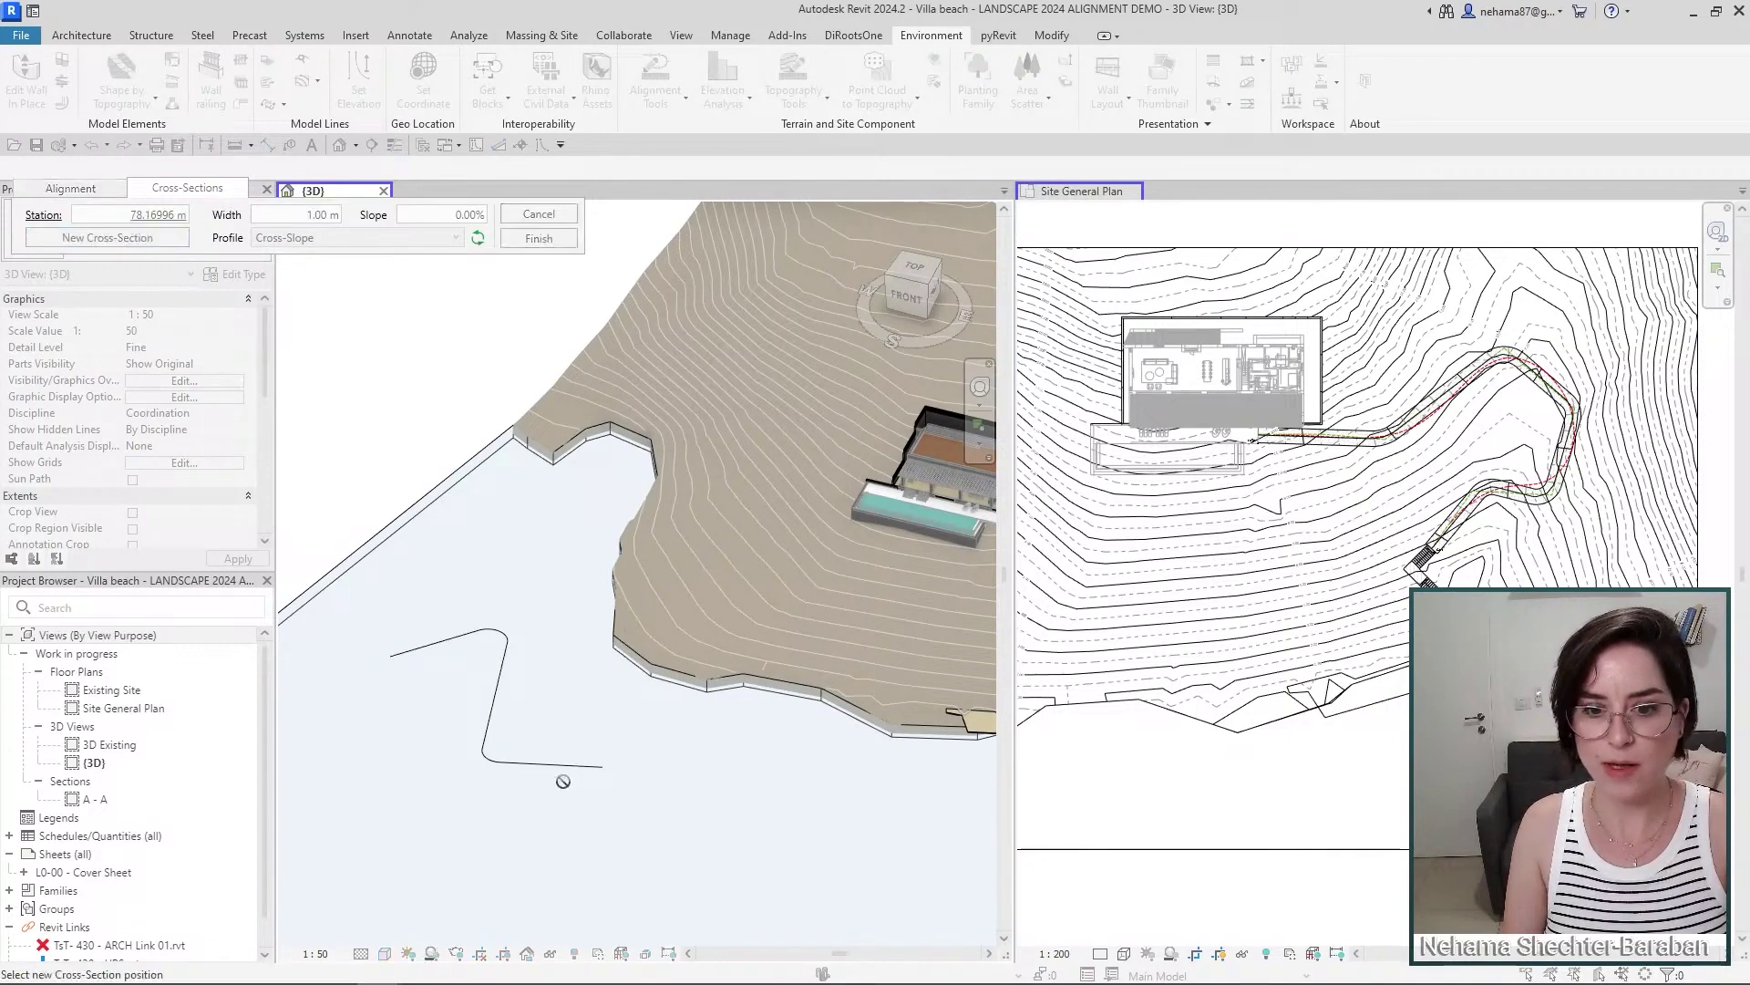
click(581, 766)
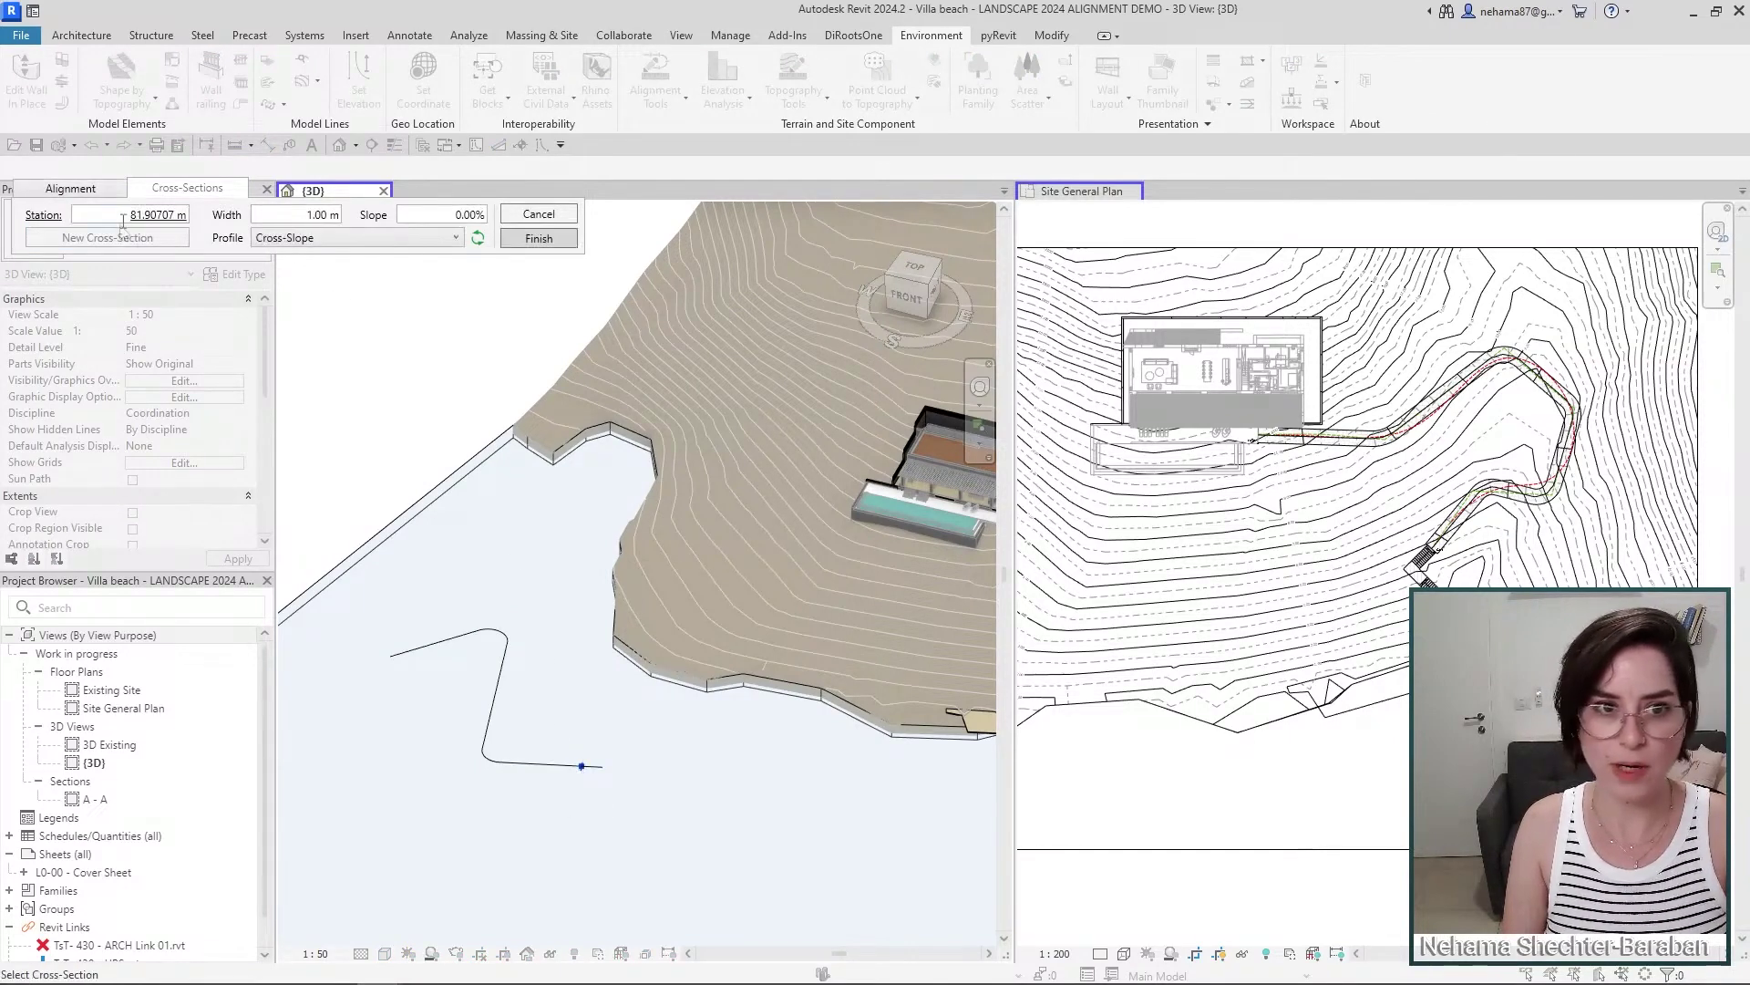
drag(122, 219, 173, 218)
text(0)
key(Return)
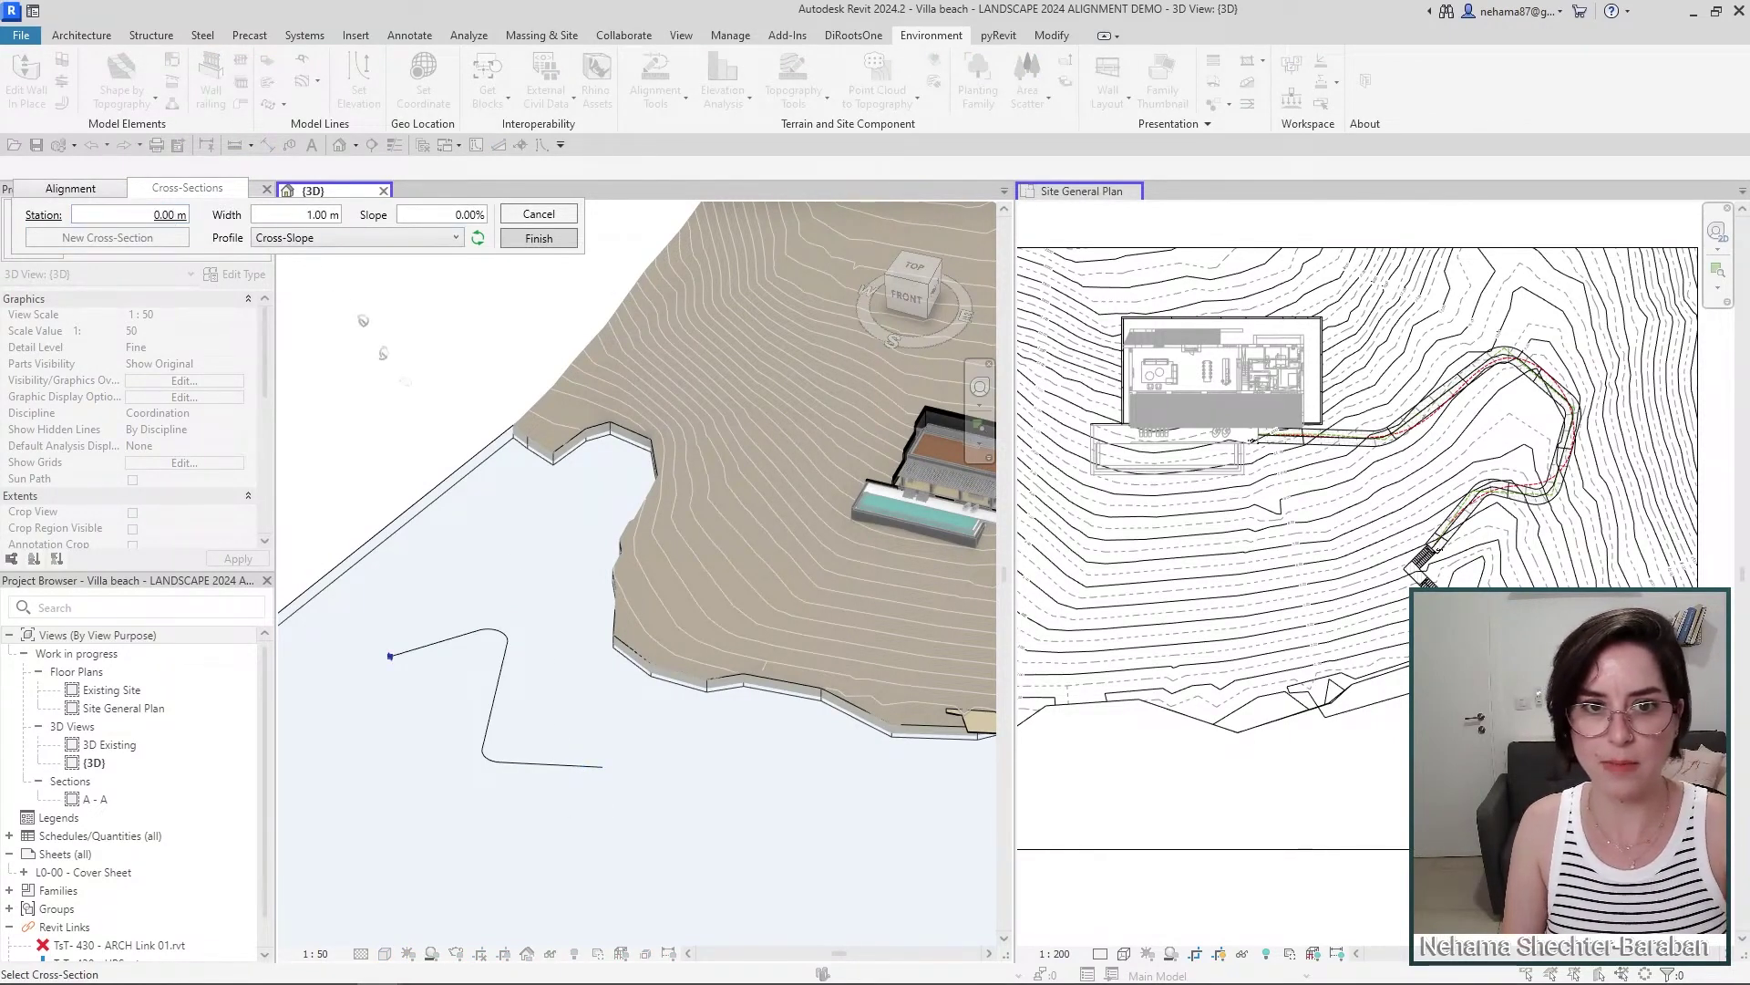
- Set the cross-section width to 3 m and finish the alignment with its updated reference surface
text(3)
key(Return)
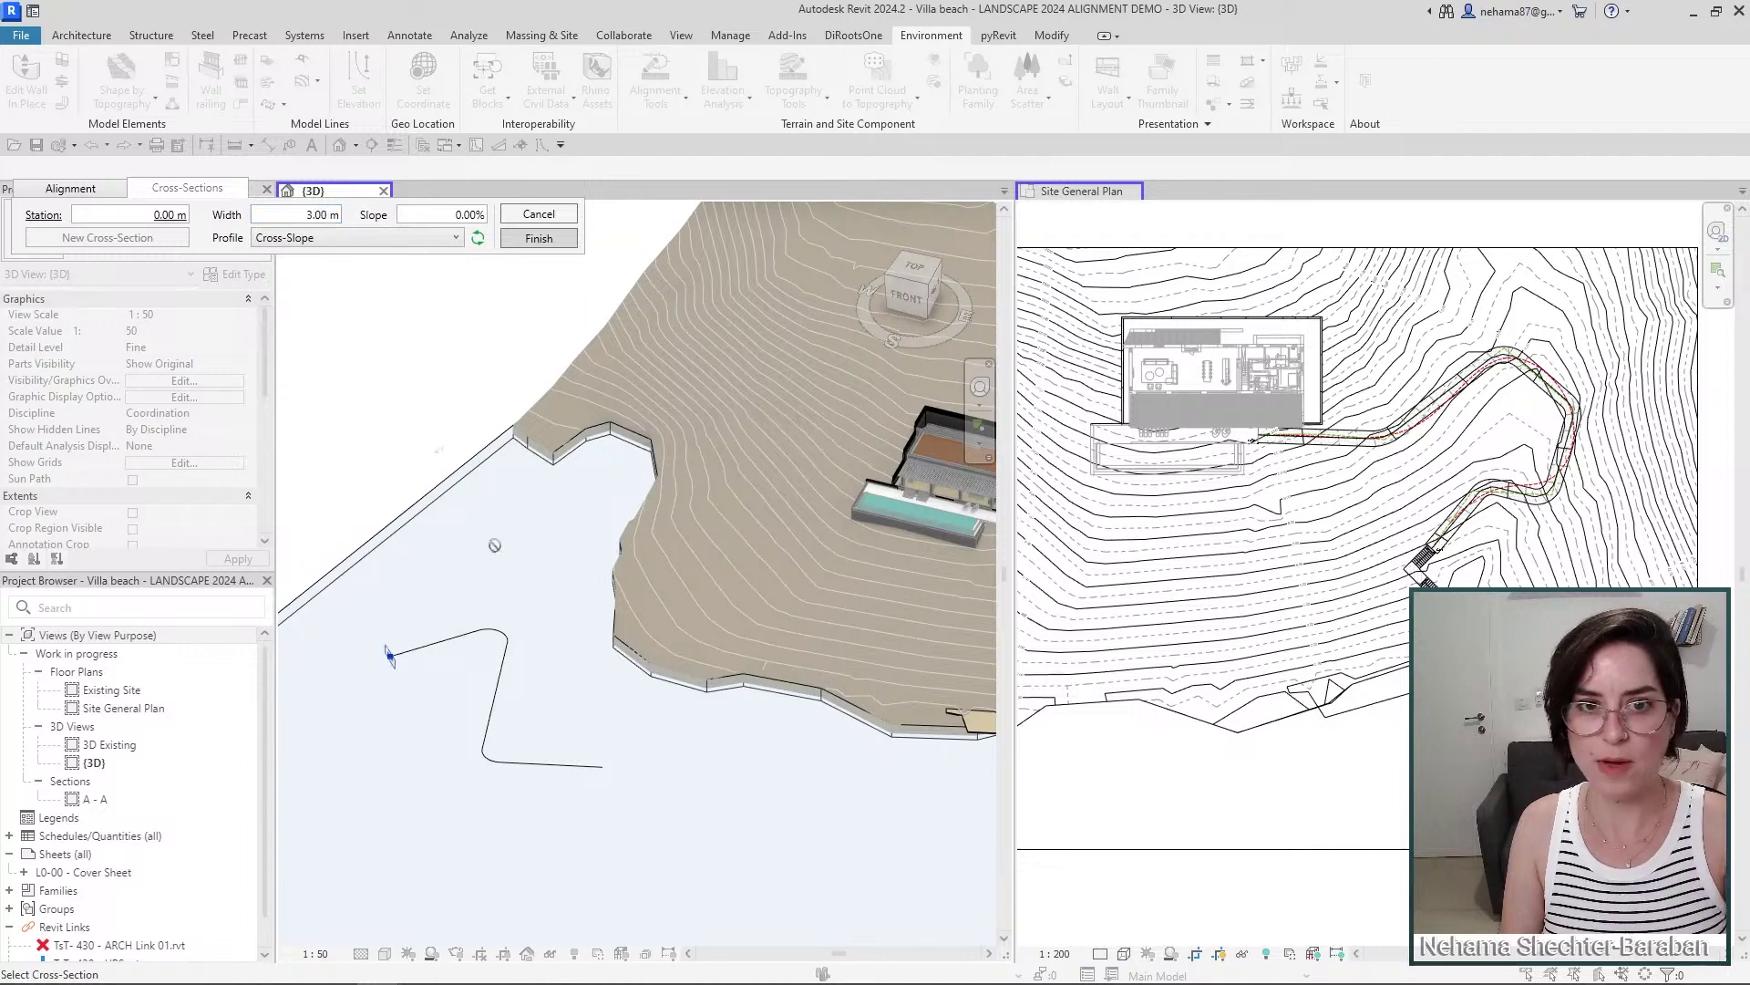
click(479, 239)
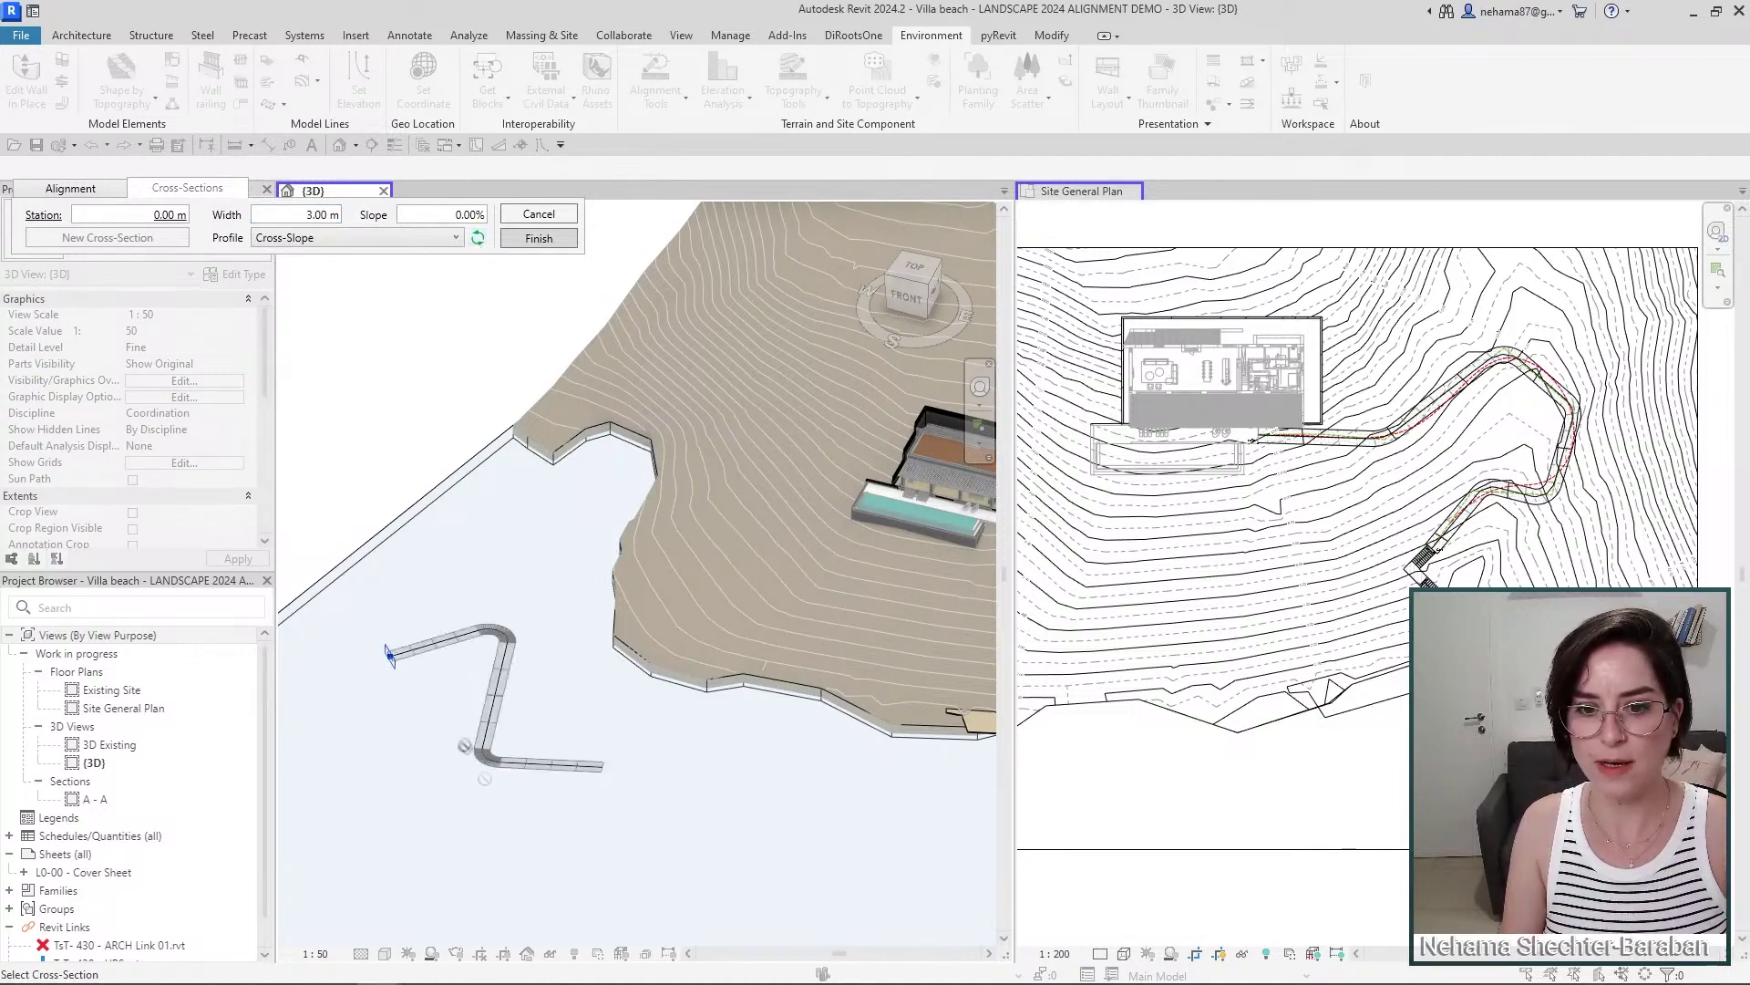
click(538, 238)
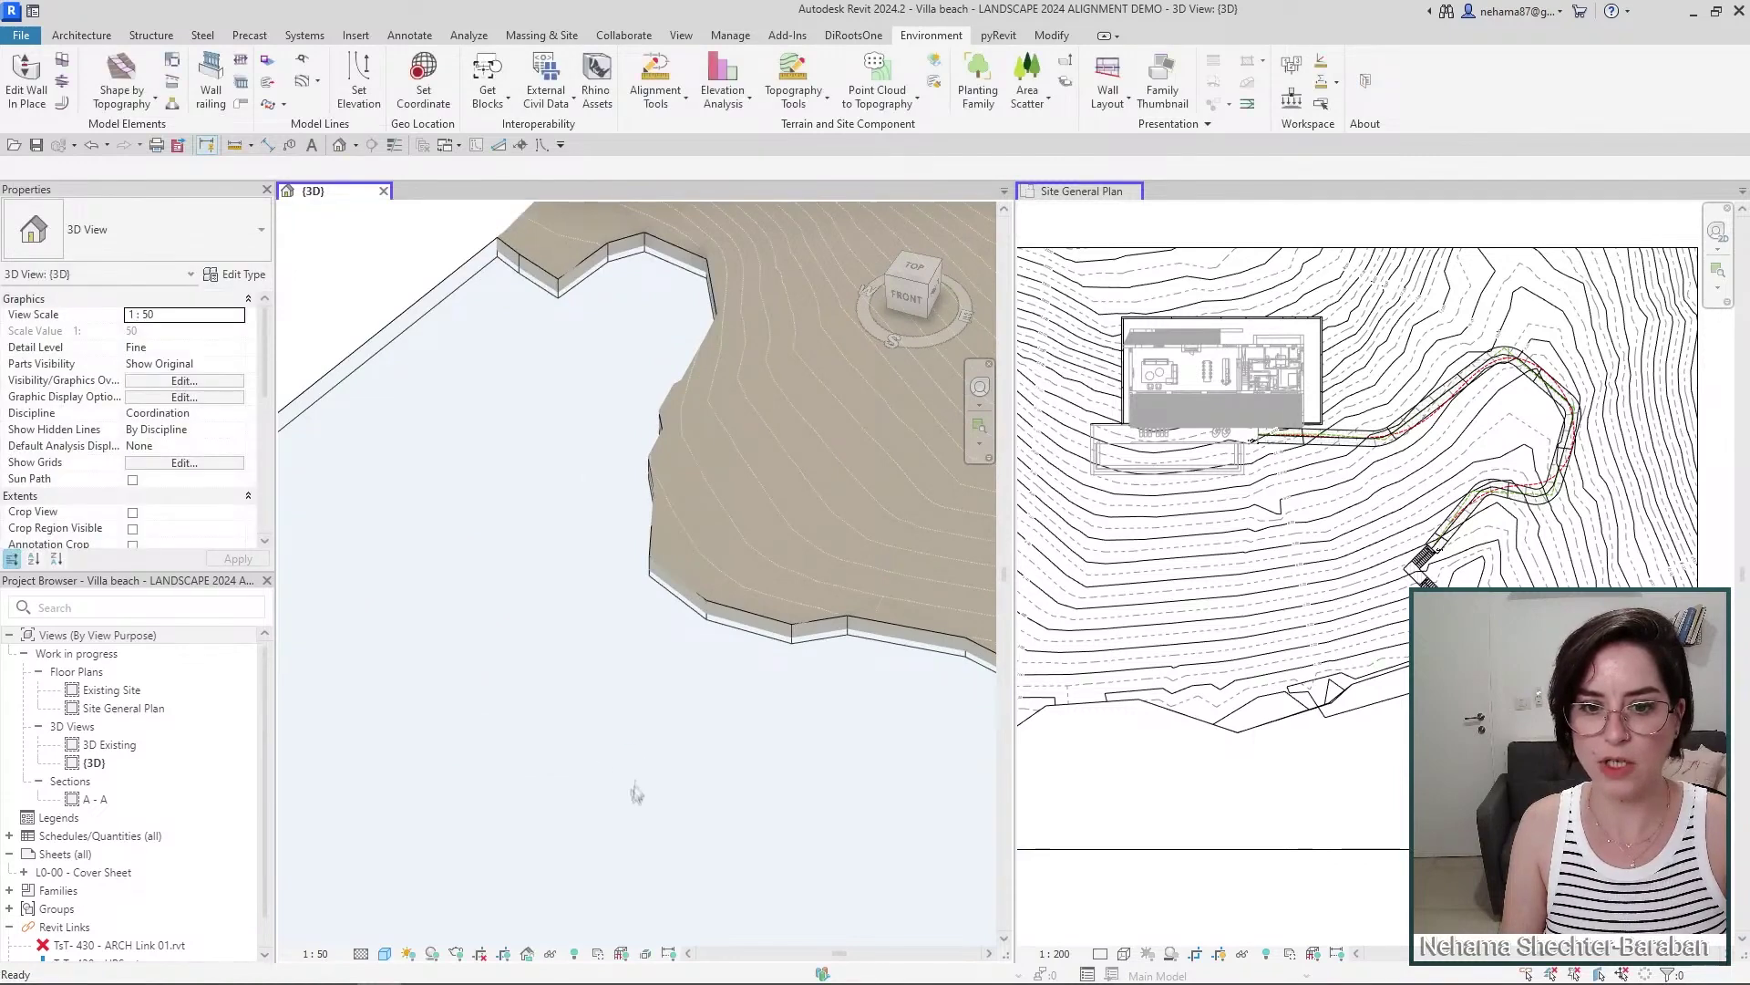
- Extract a topography from the new alignment as a "Paving stones - Not Variable" toposolid on the Sea Level base level
click(627, 759)
shift+middle_drag(551, 829, 575, 727)
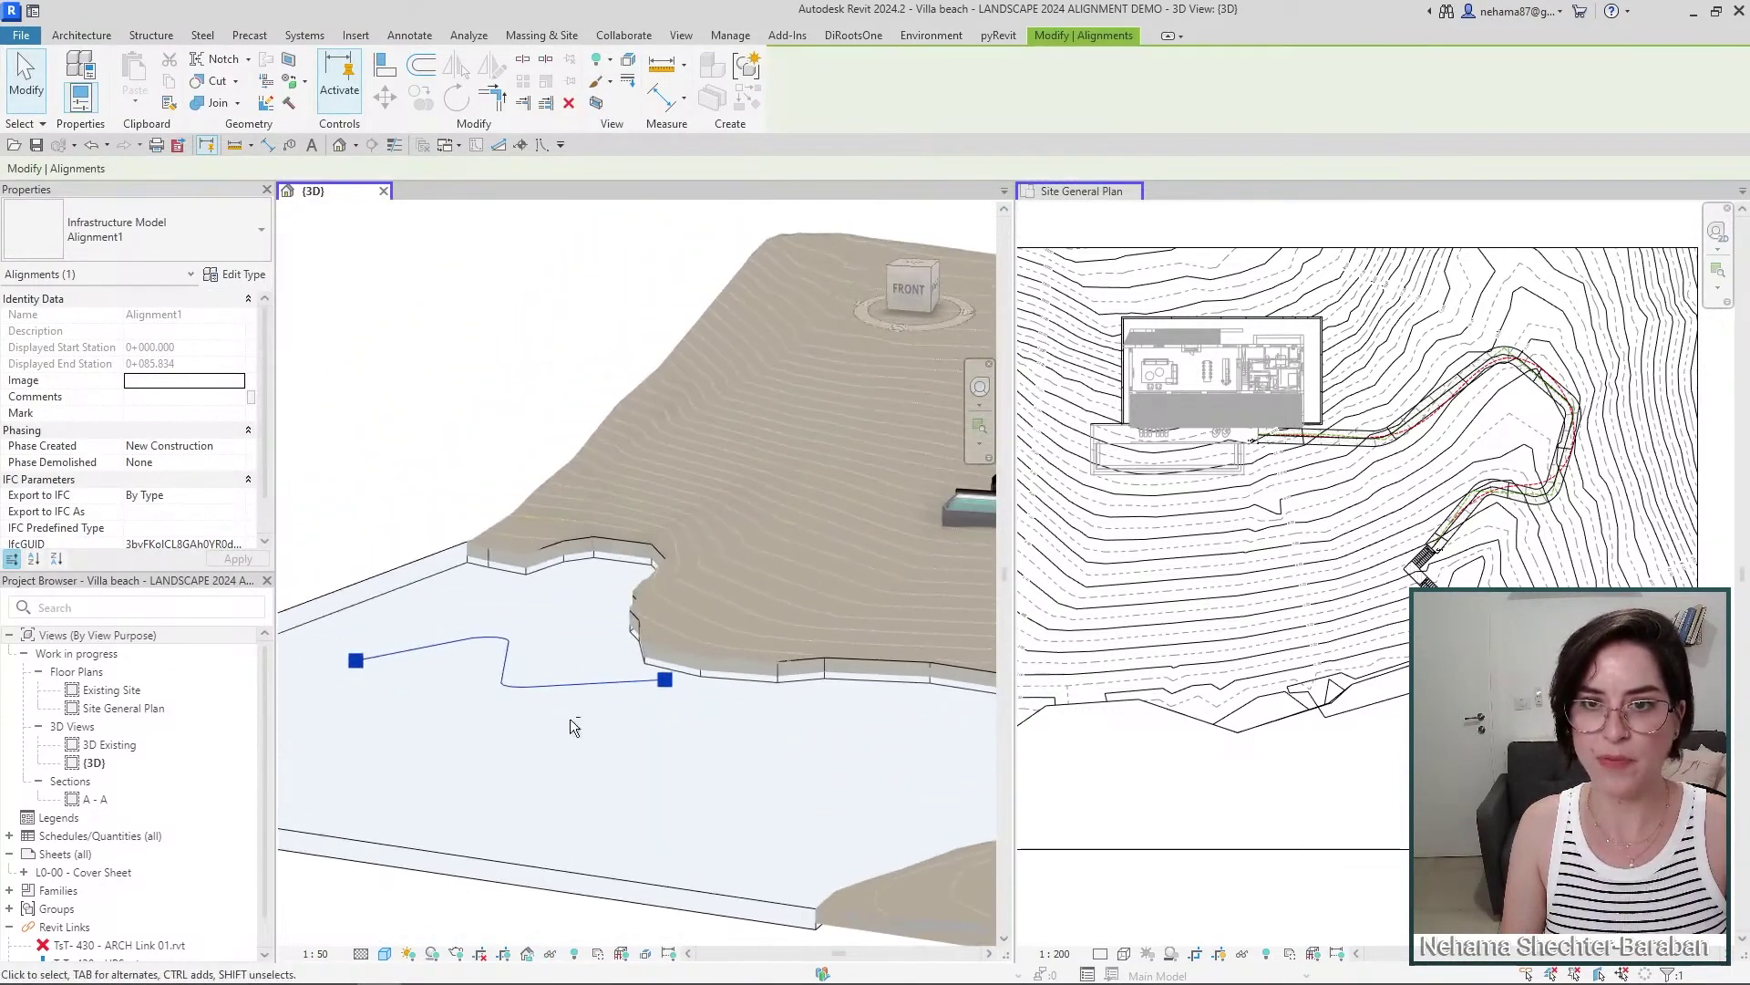
click(931, 34)
click(670, 108)
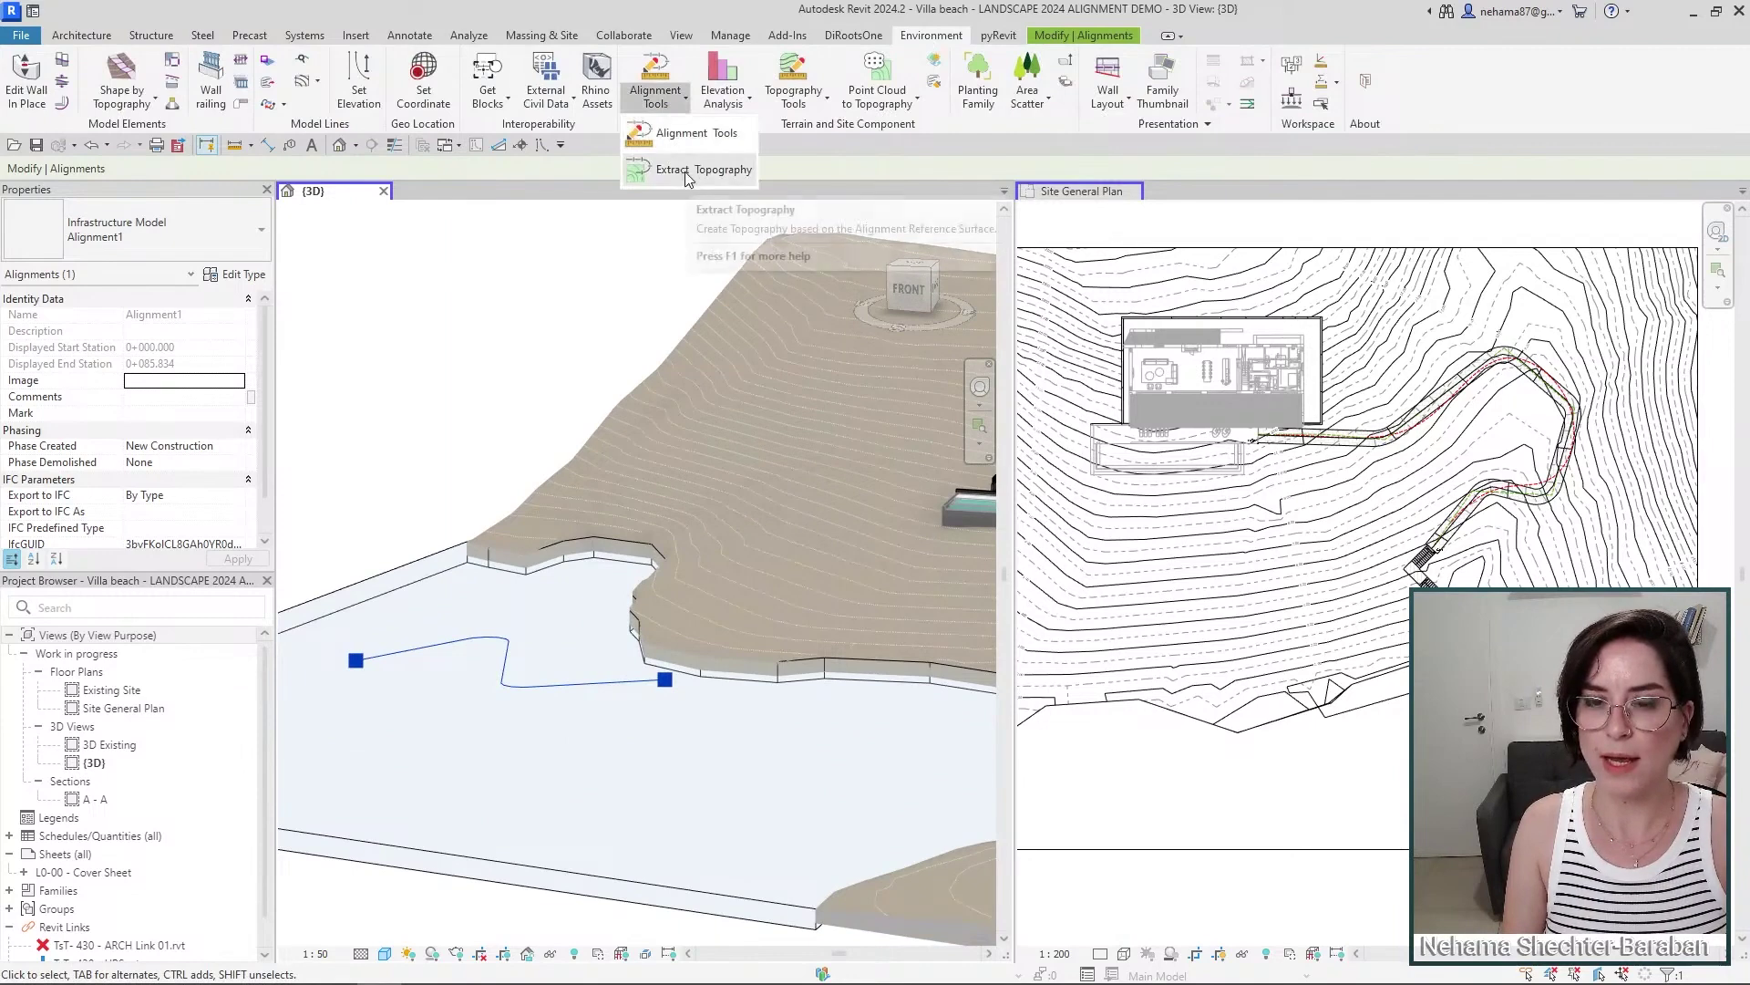
click(702, 167)
click(496, 649)
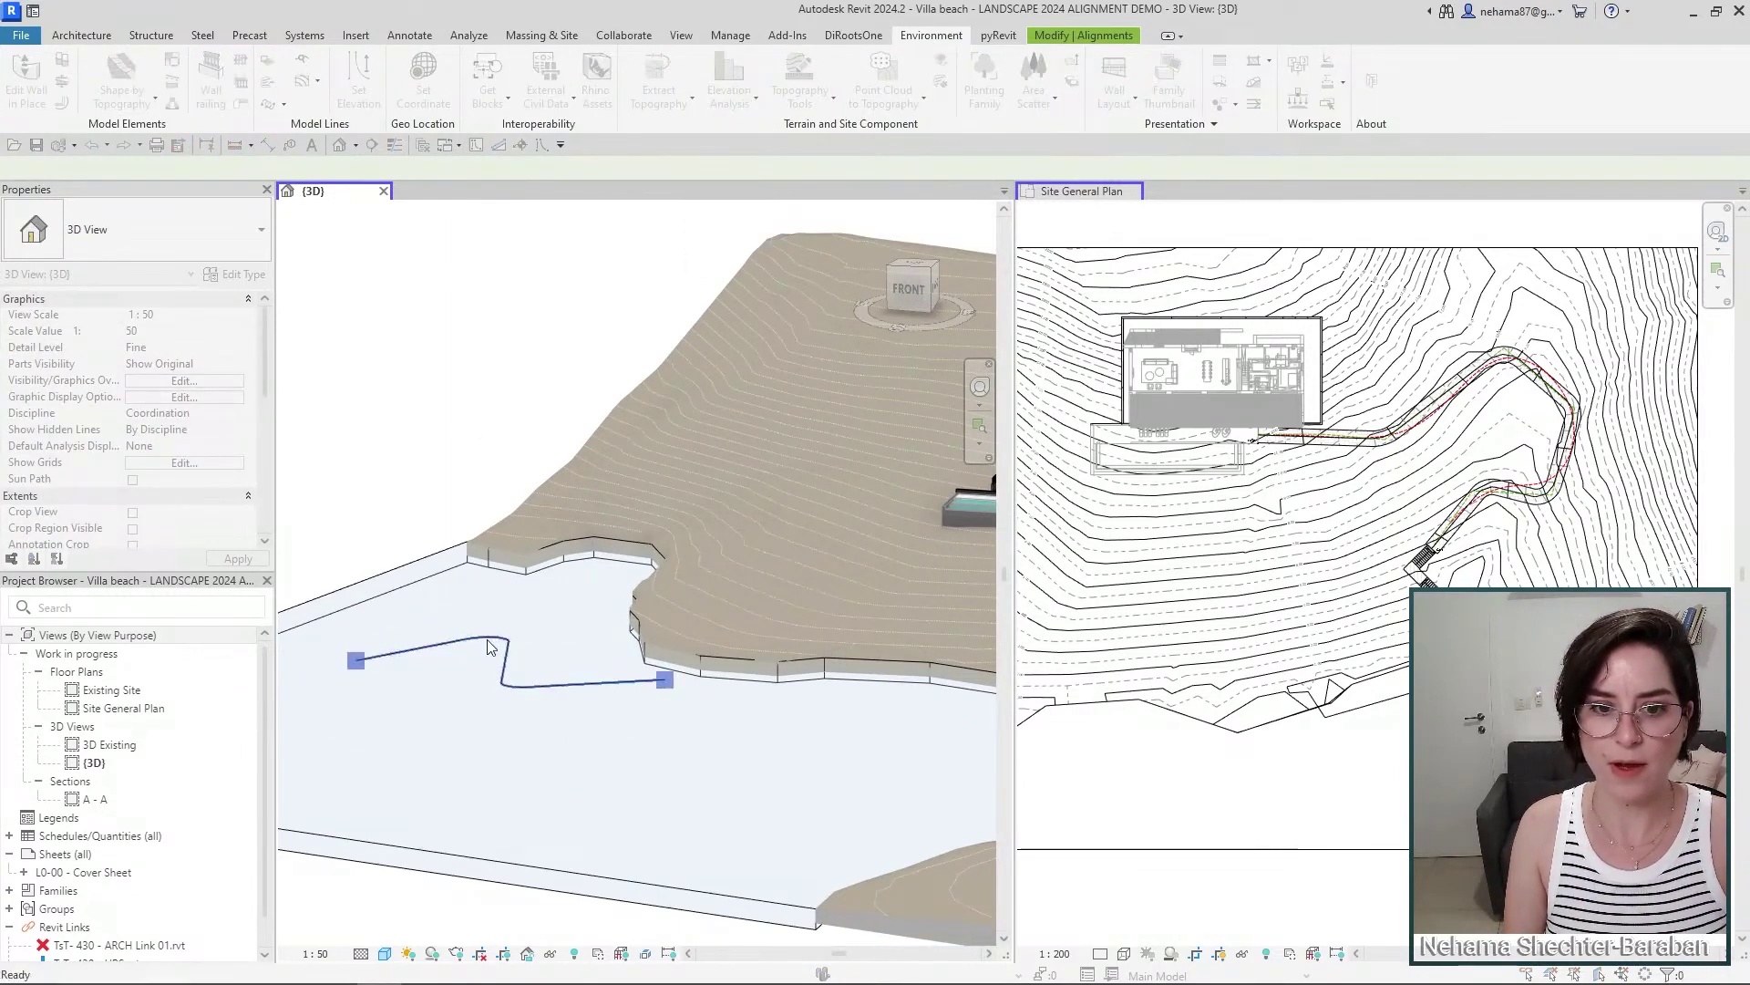
click(361, 410)
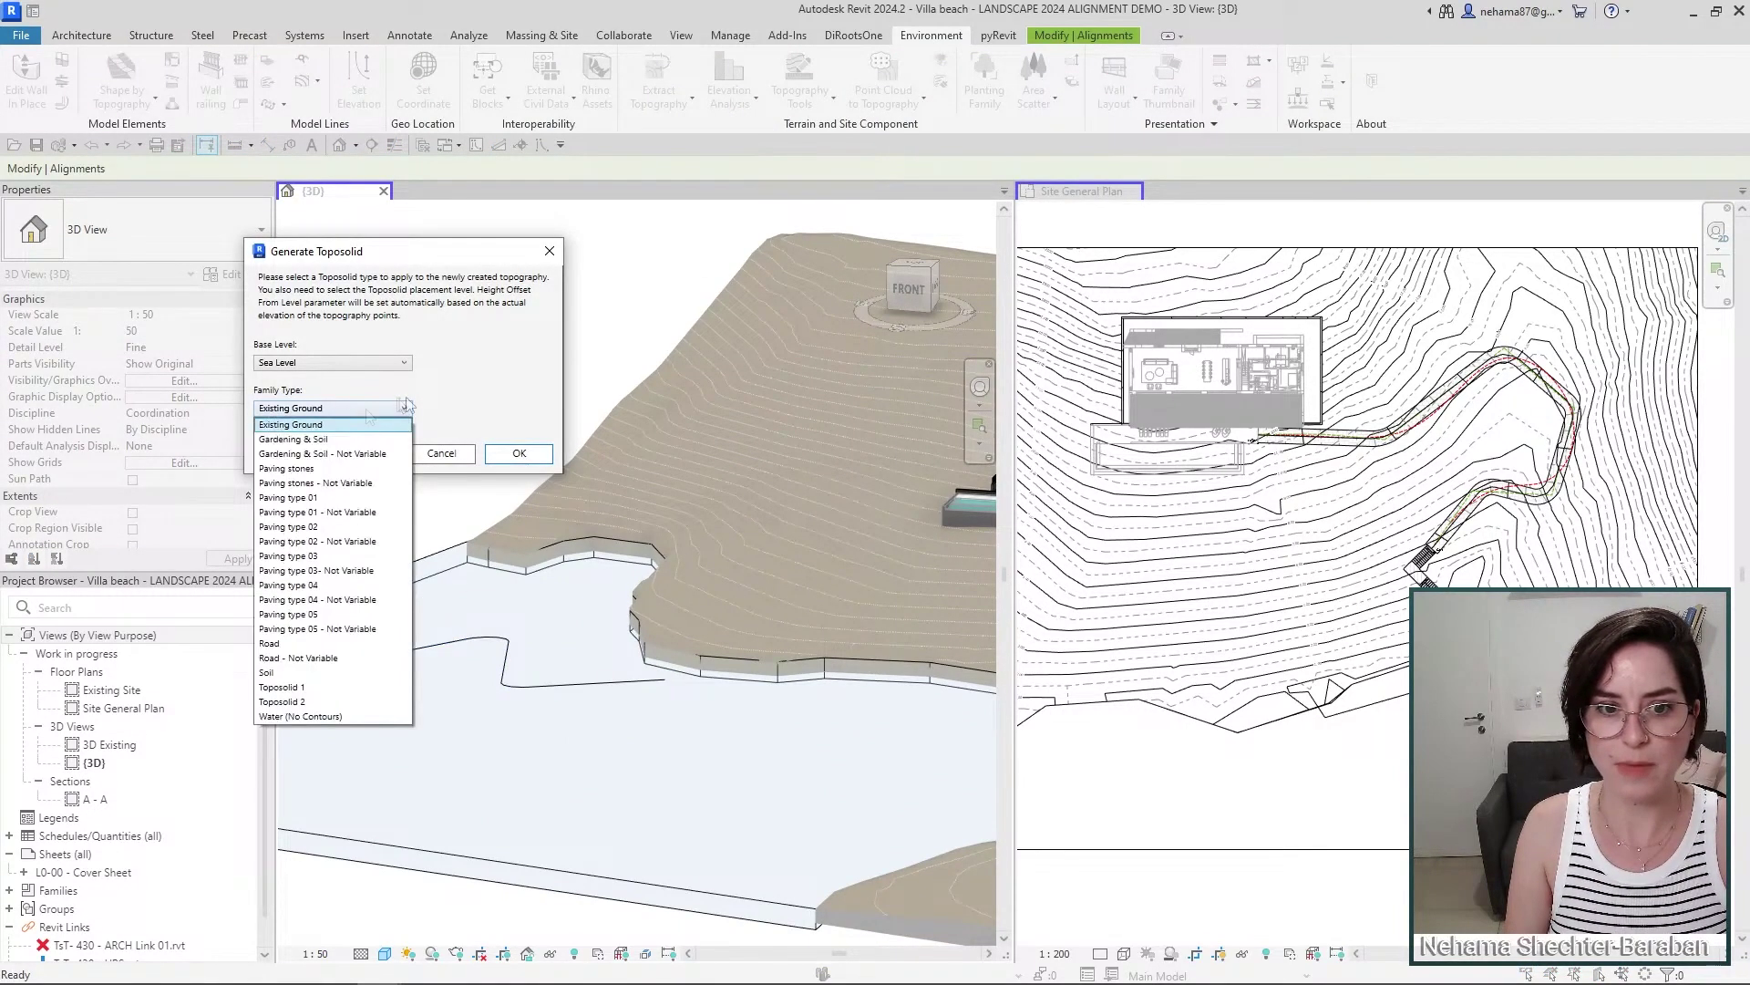
click(361, 459)
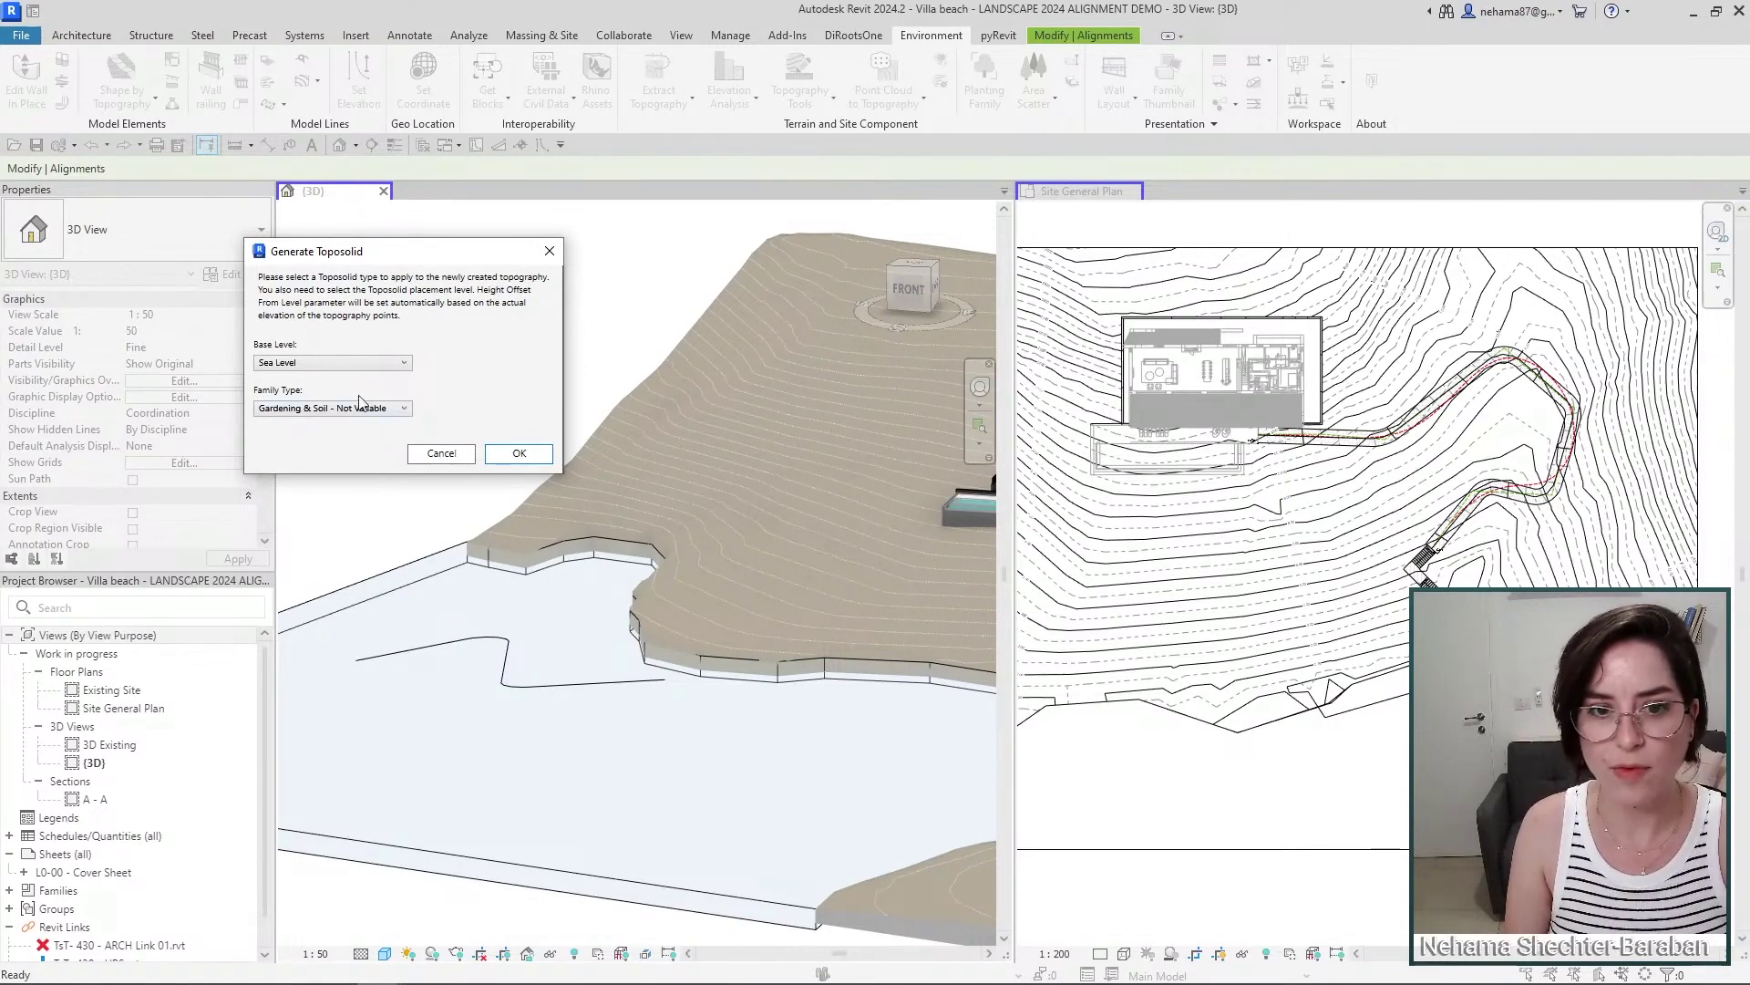
click(363, 408)
click(367, 483)
click(519, 453)
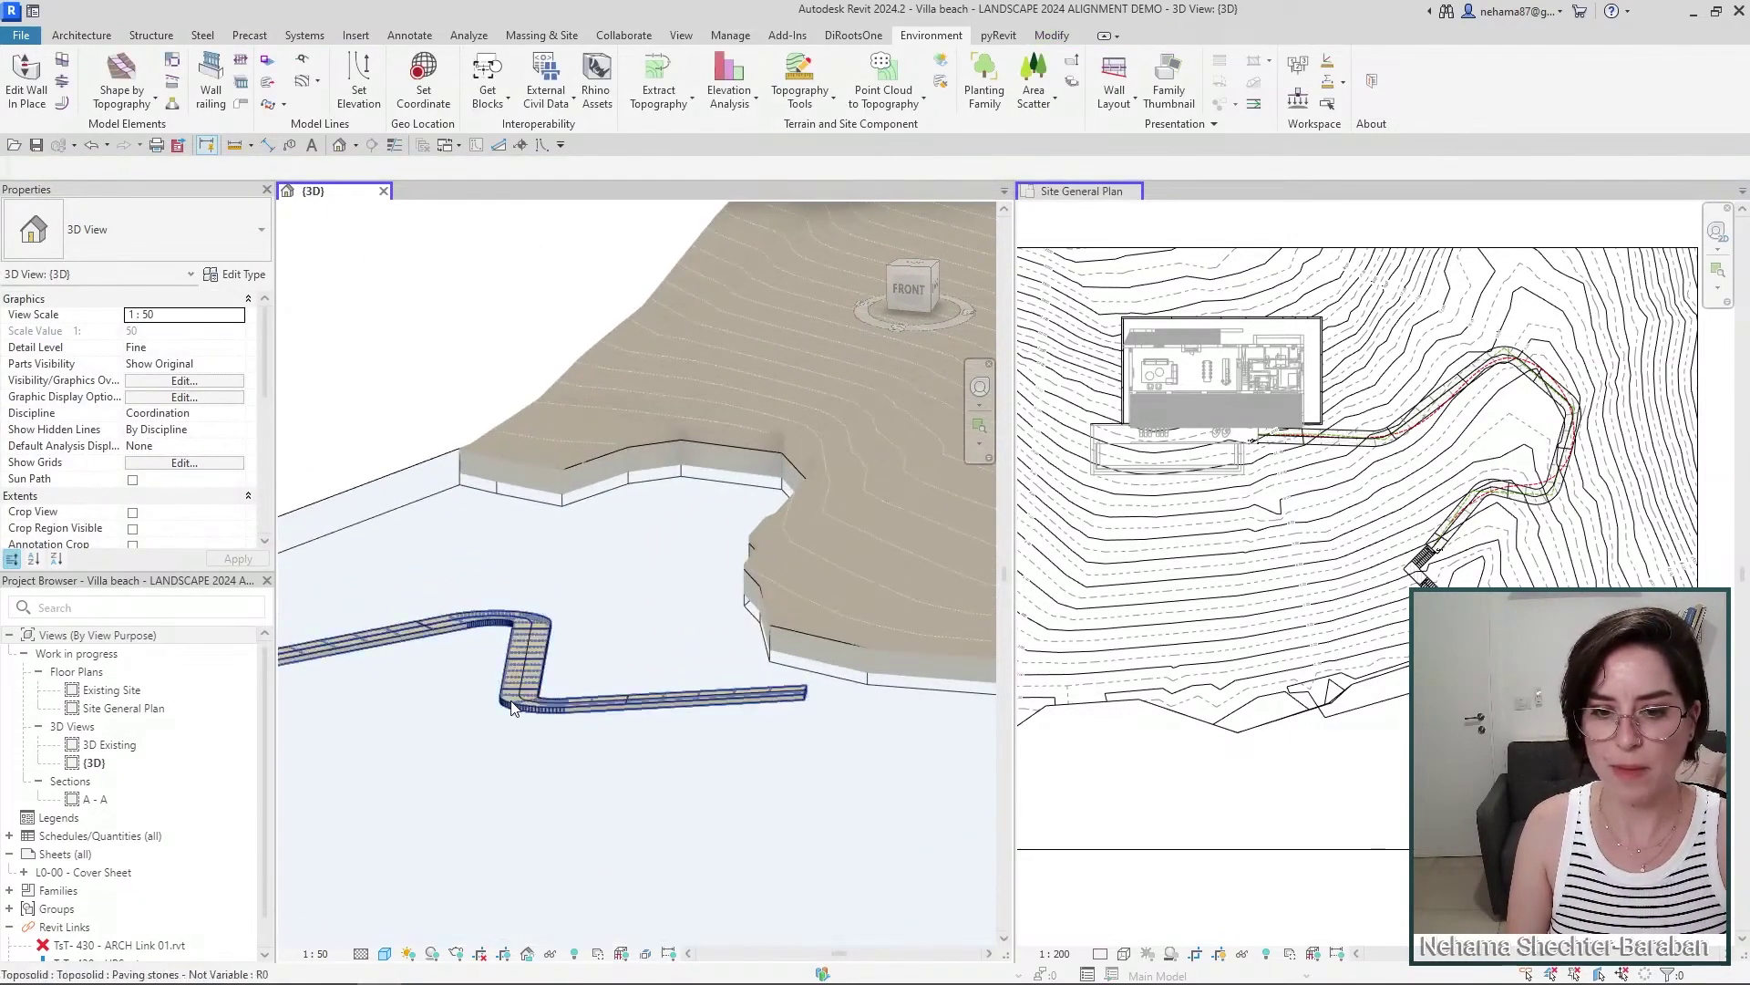
- Examine the paving-stone toposolid generated along the zigzag alignment from several angles
shift+middle_drag(468, 726, 715, 774)
scroll(544, 665, up, 4)
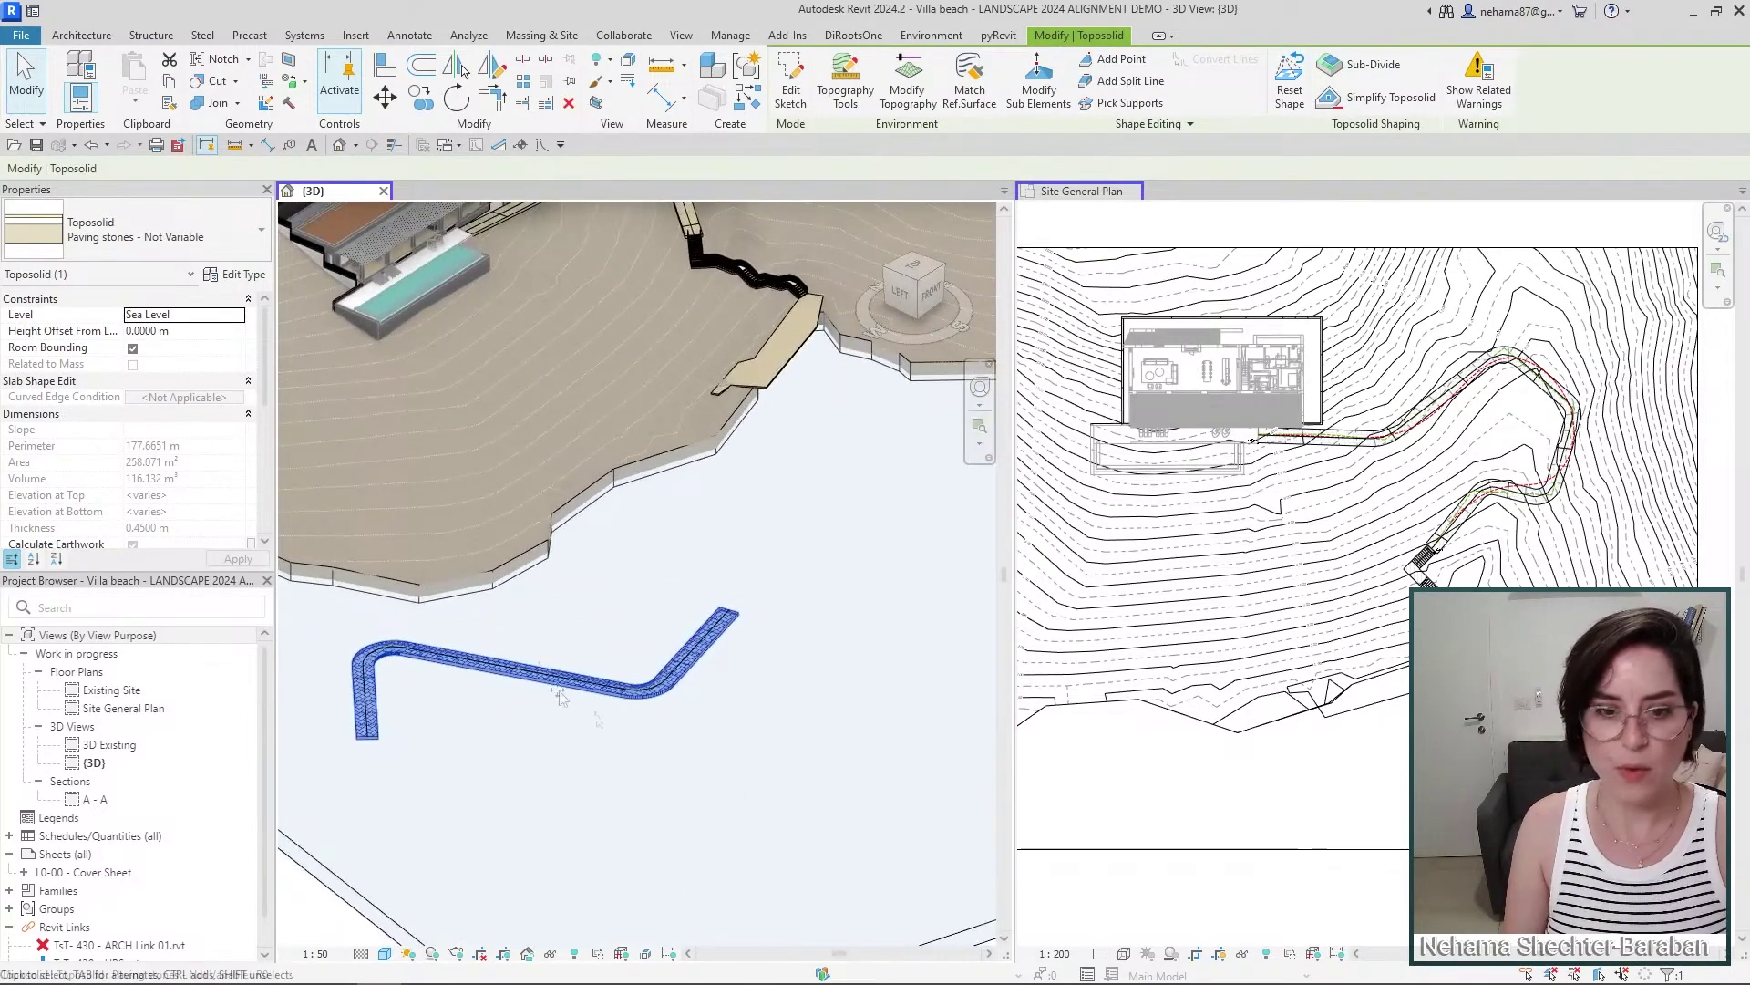
click(544, 665)
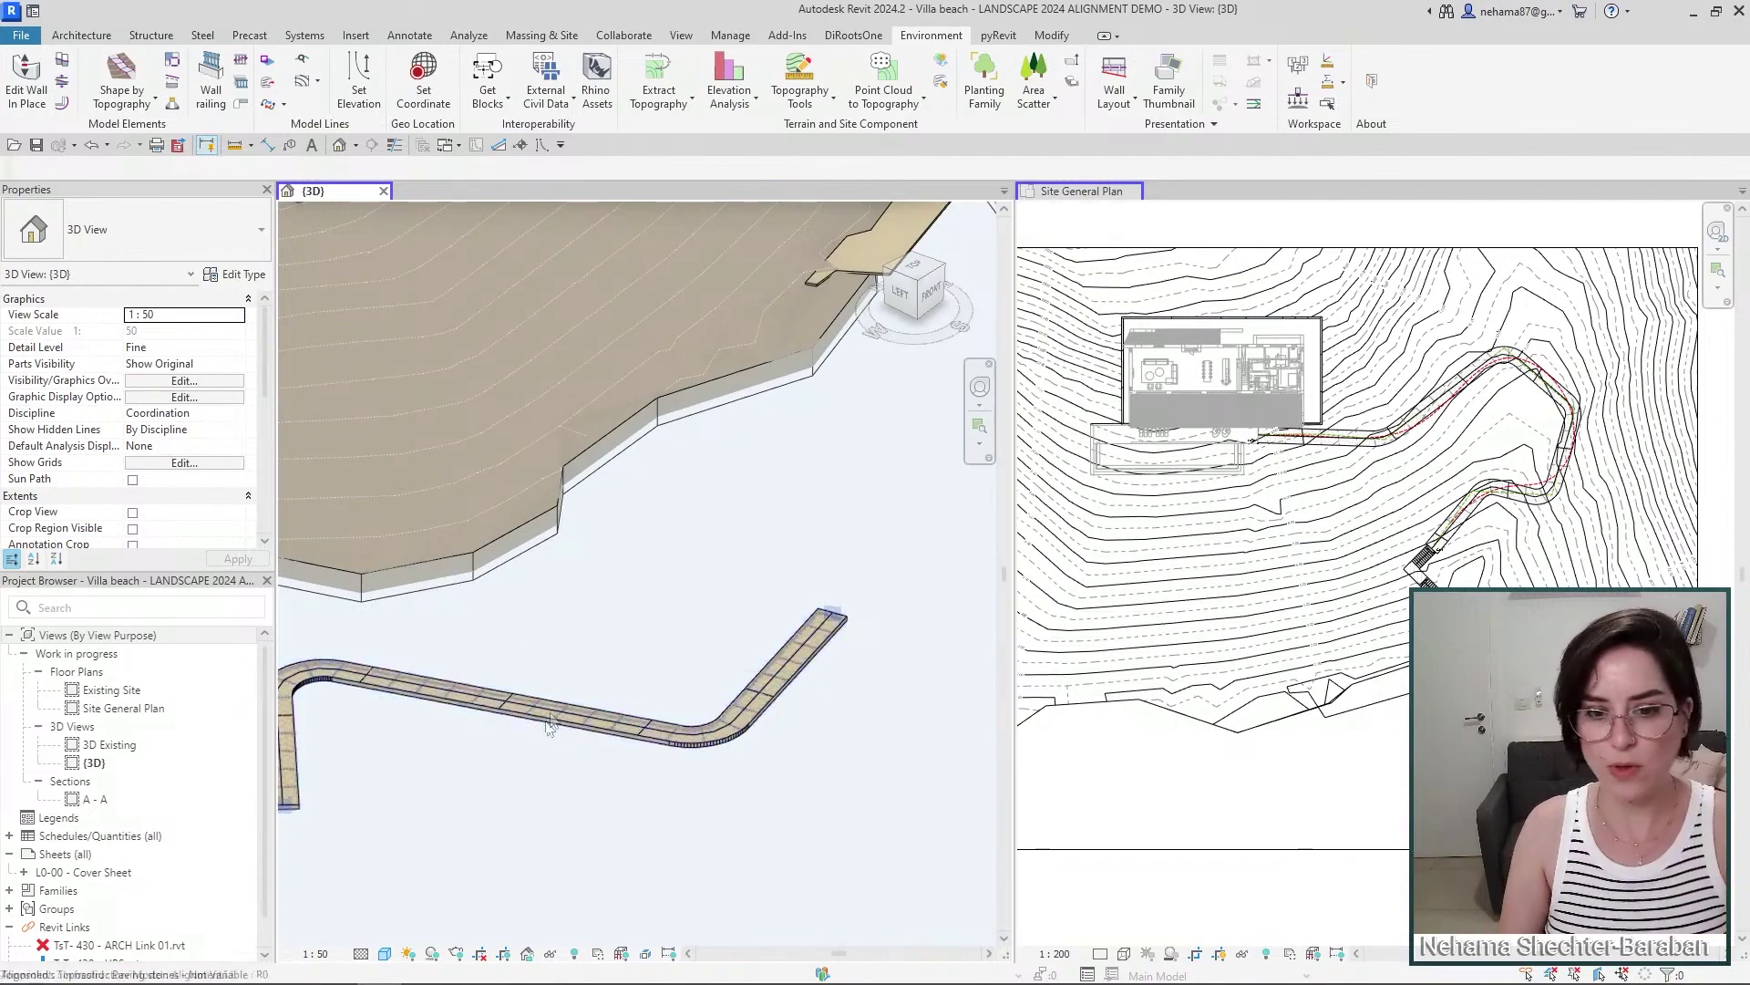
click(584, 716)
click(714, 764)
click(650, 740)
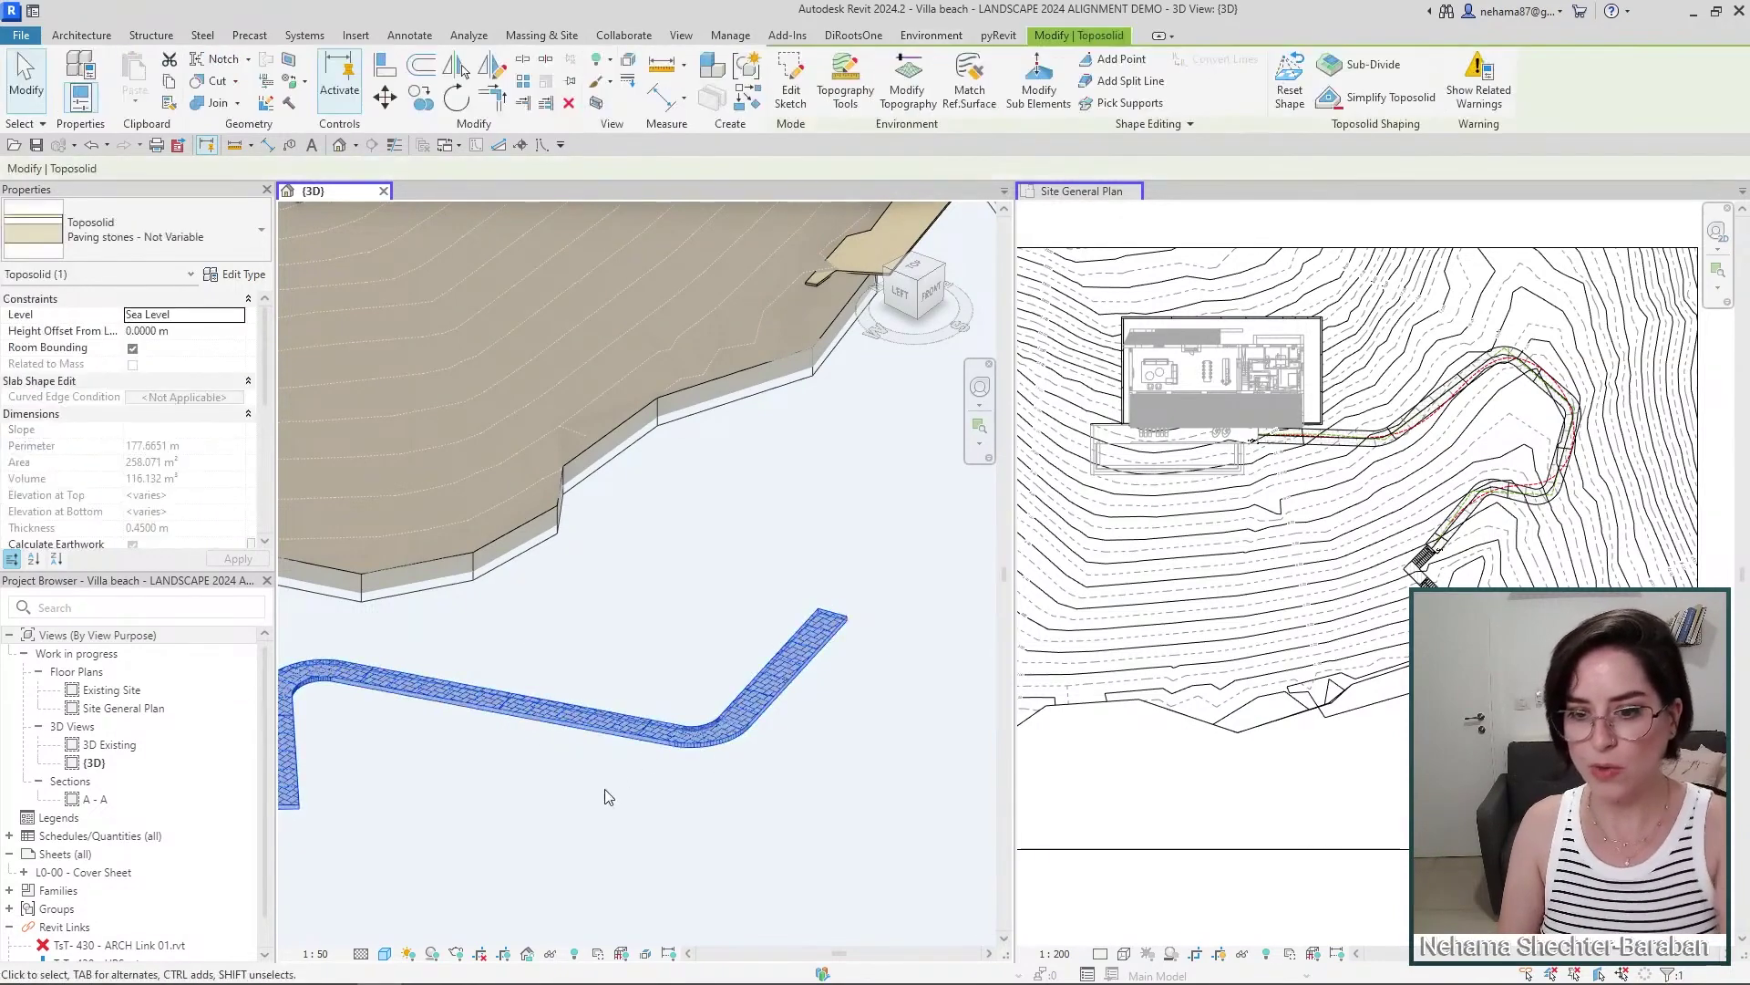
click(501, 786)
- Delete the existing paving-stone toposolid of the path between the villa and the stairs
scroll(501, 786, down, 6)
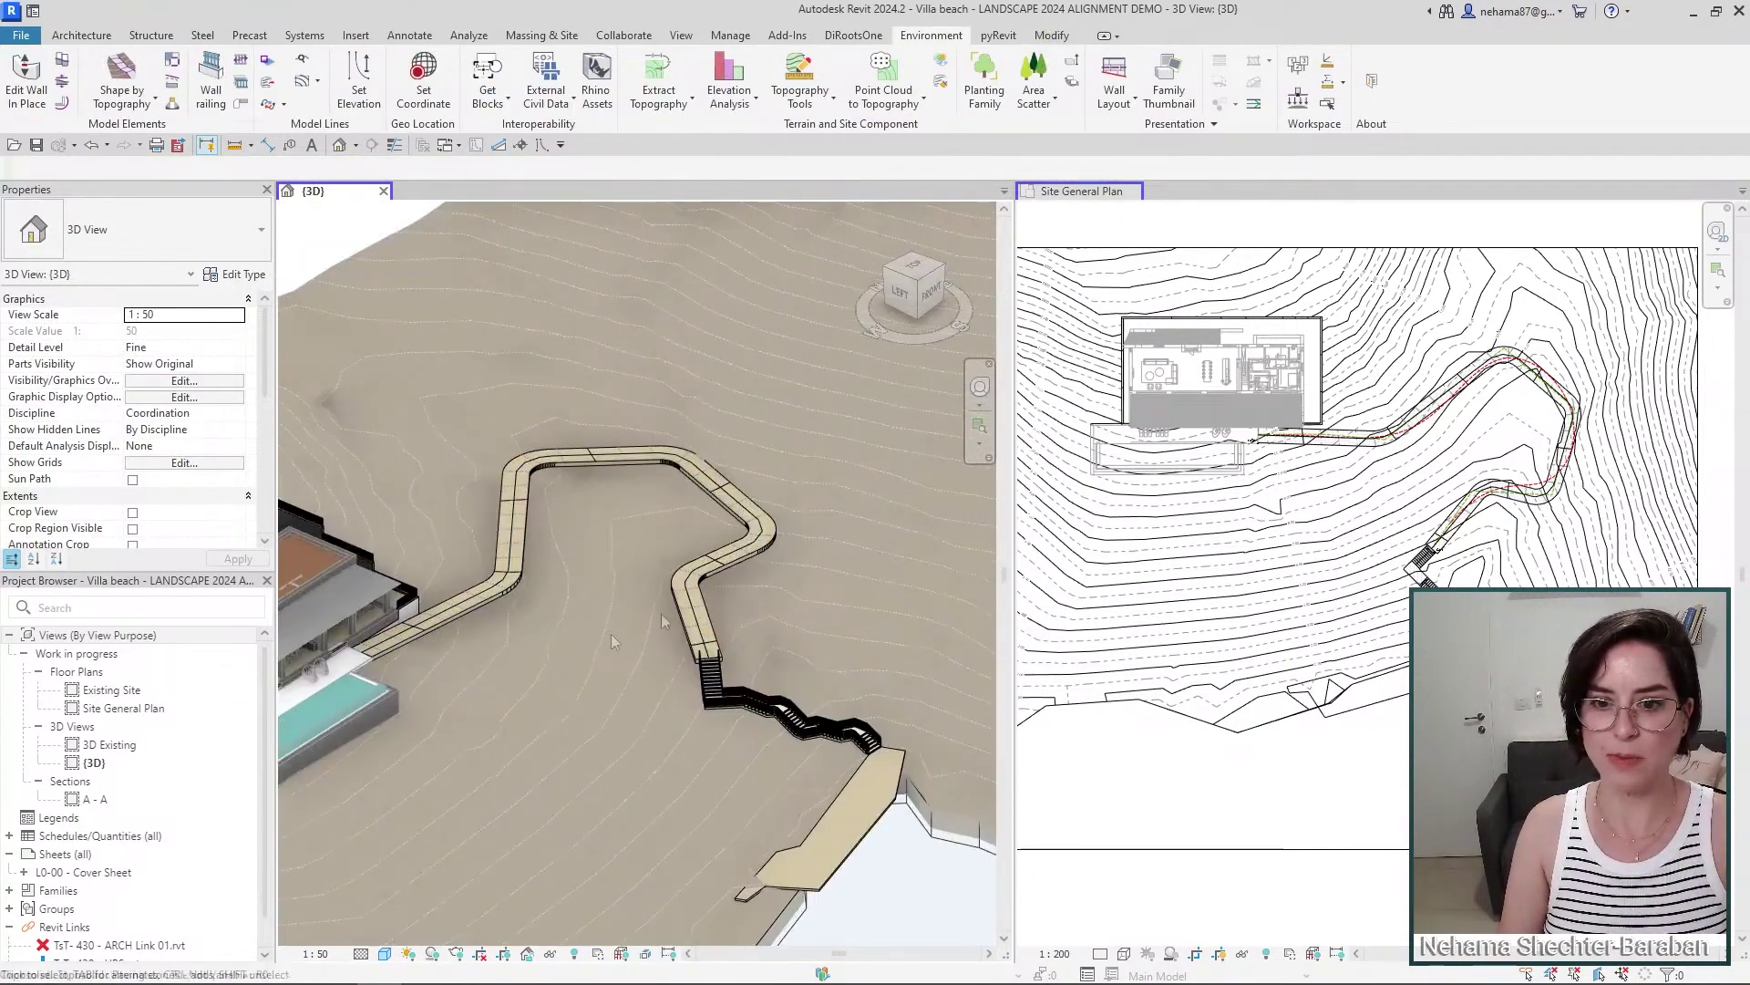
scroll(688, 744, up, 4)
middle_drag(837, 786, 520, 778)
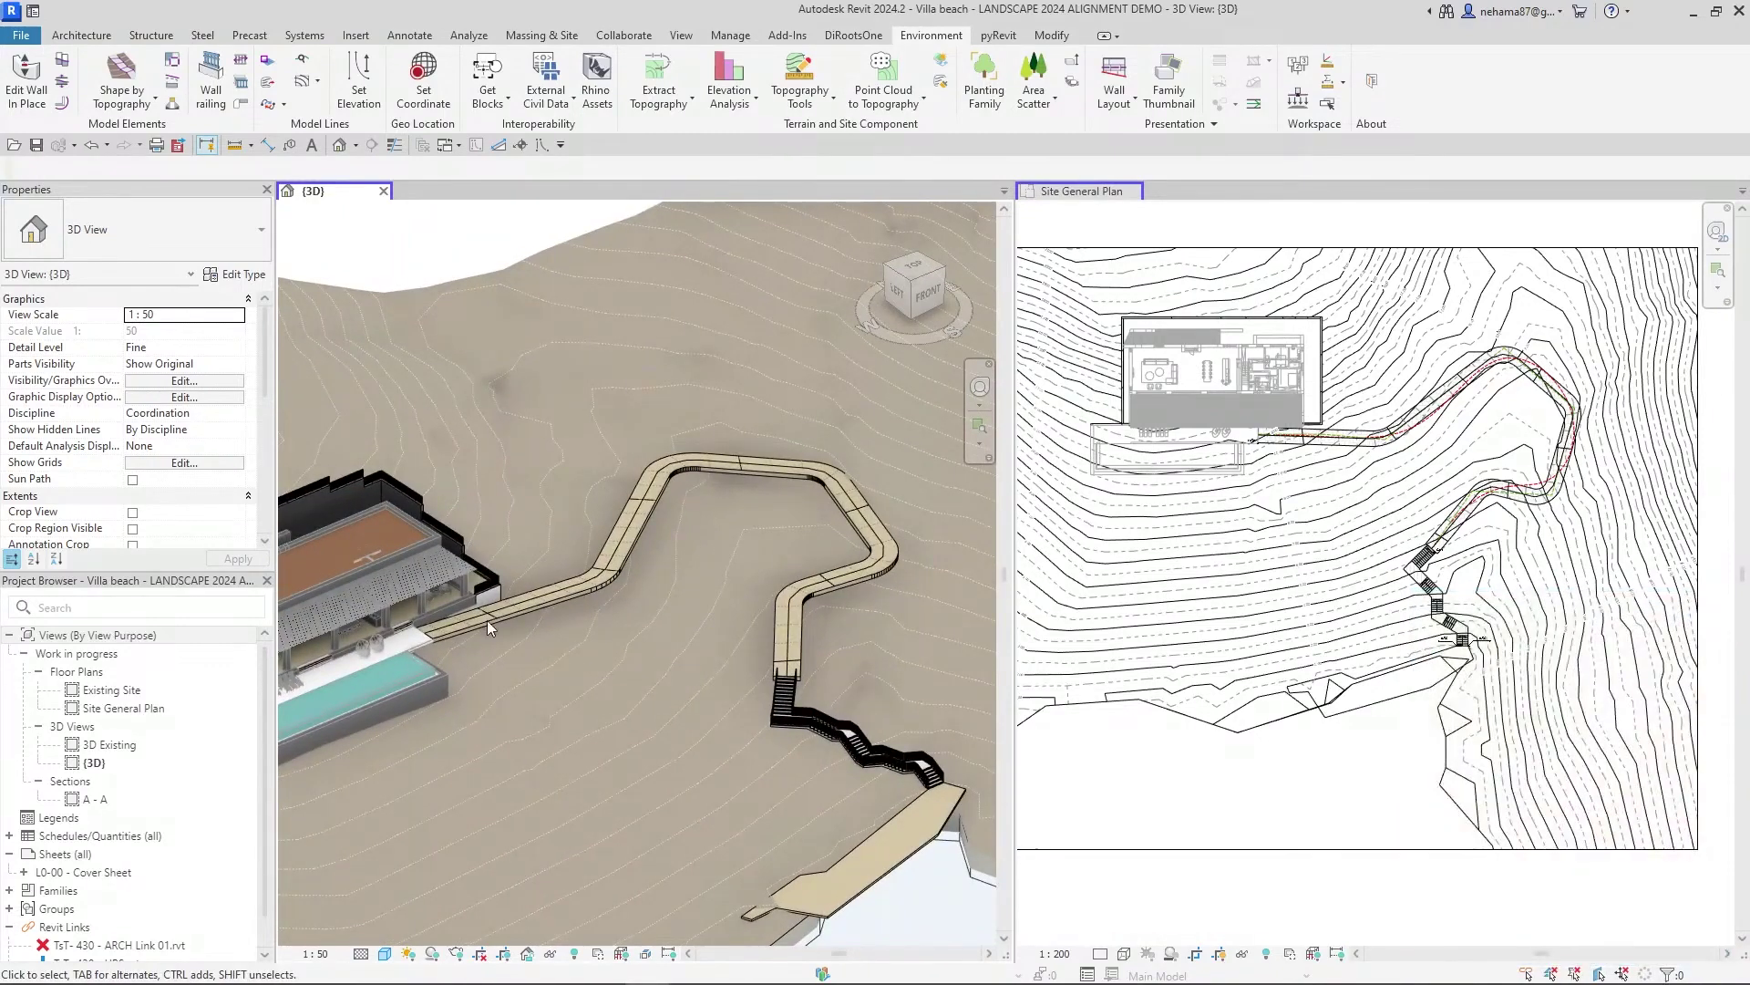
scroll(1395, 437, up, 2)
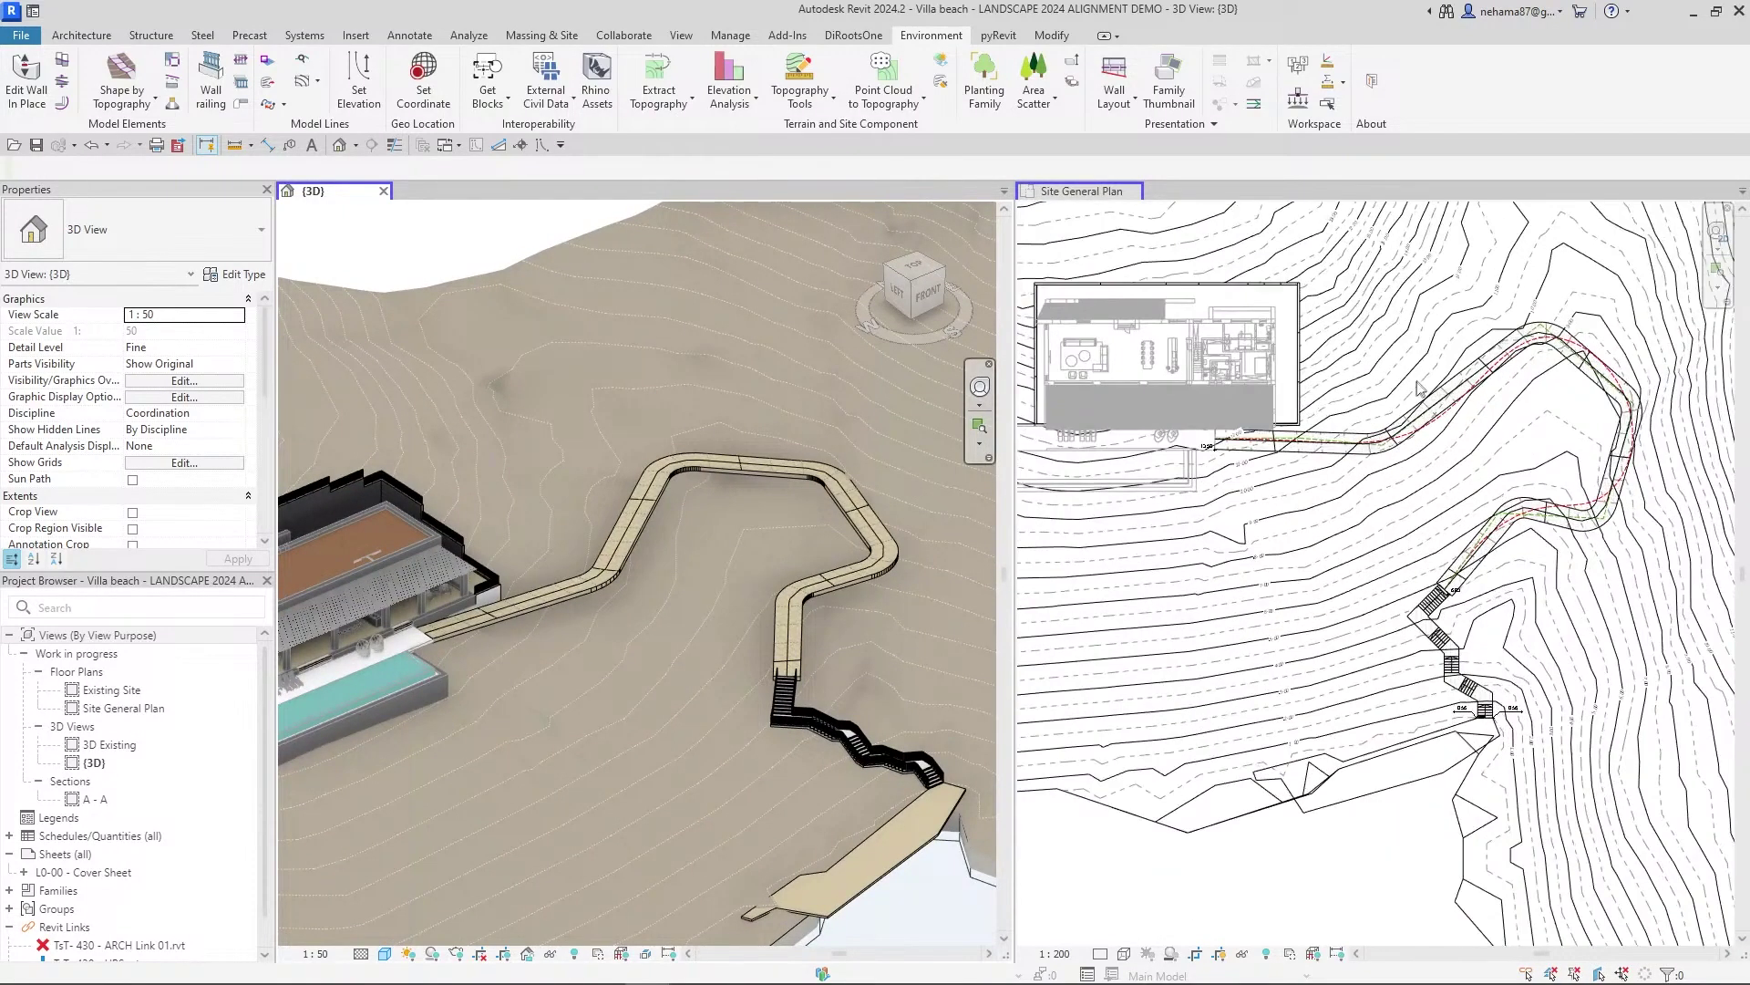
scroll(1301, 378, down, 3)
scroll(1302, 378, up, 1)
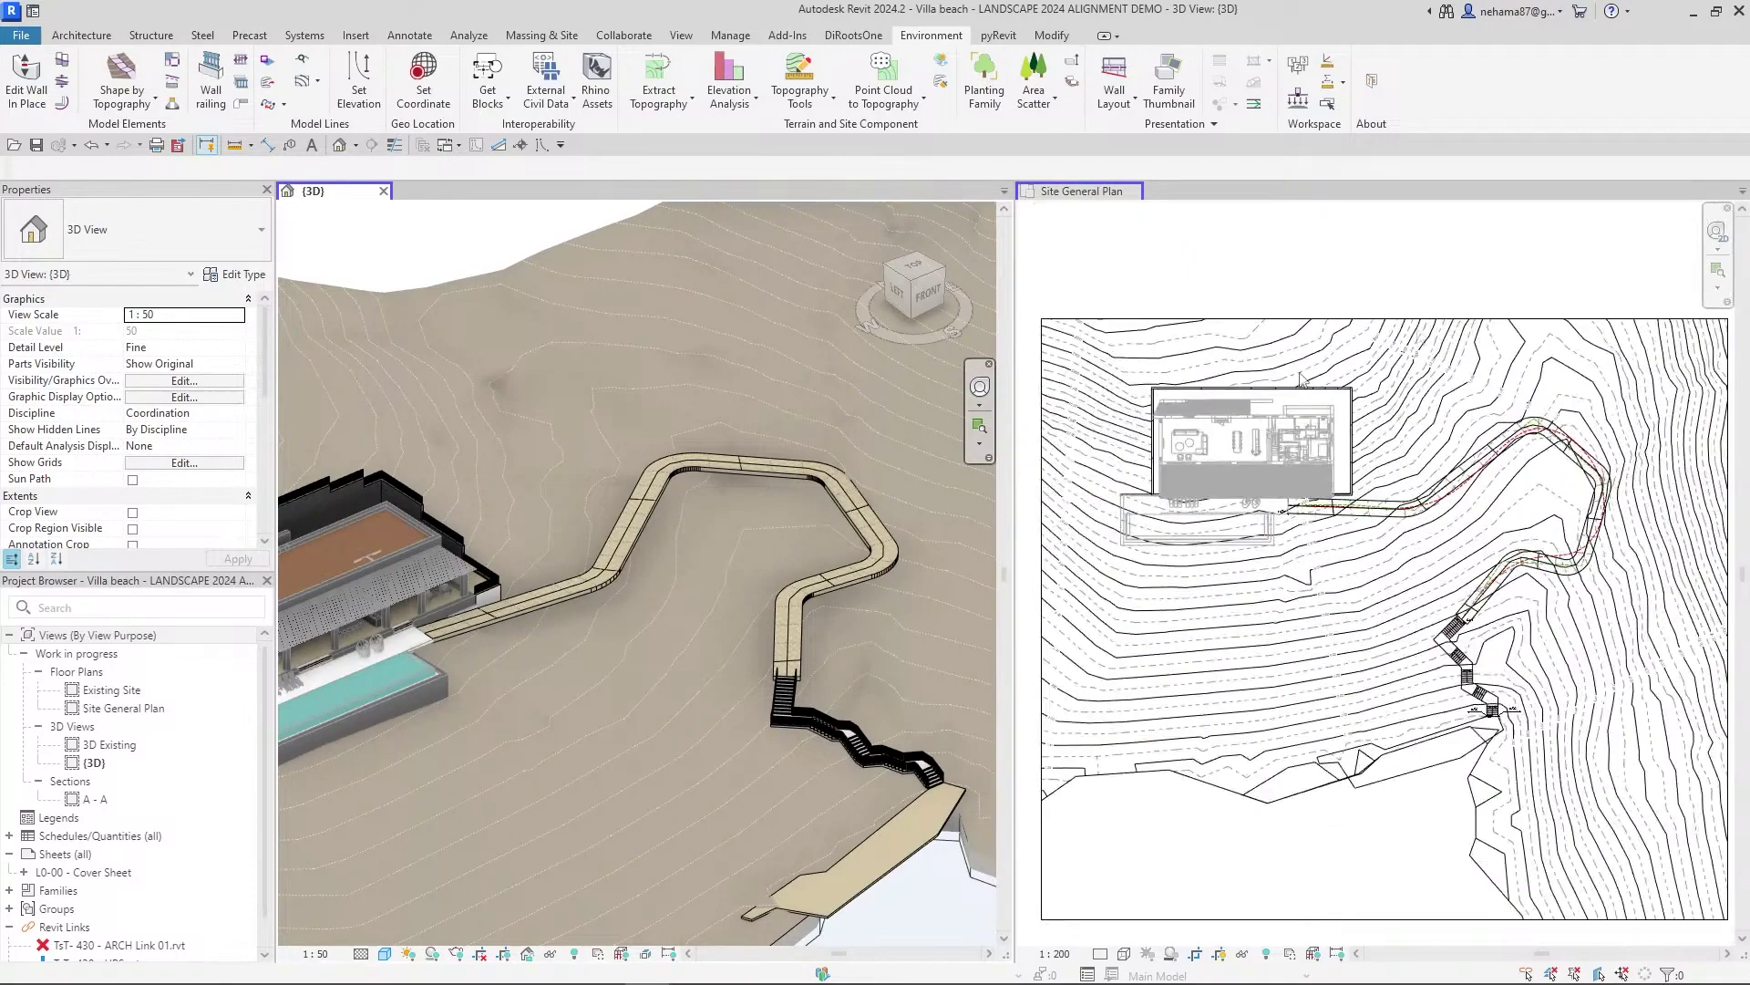
click(1503, 478)
scroll(1390, 506, up, 3)
click(1390, 506)
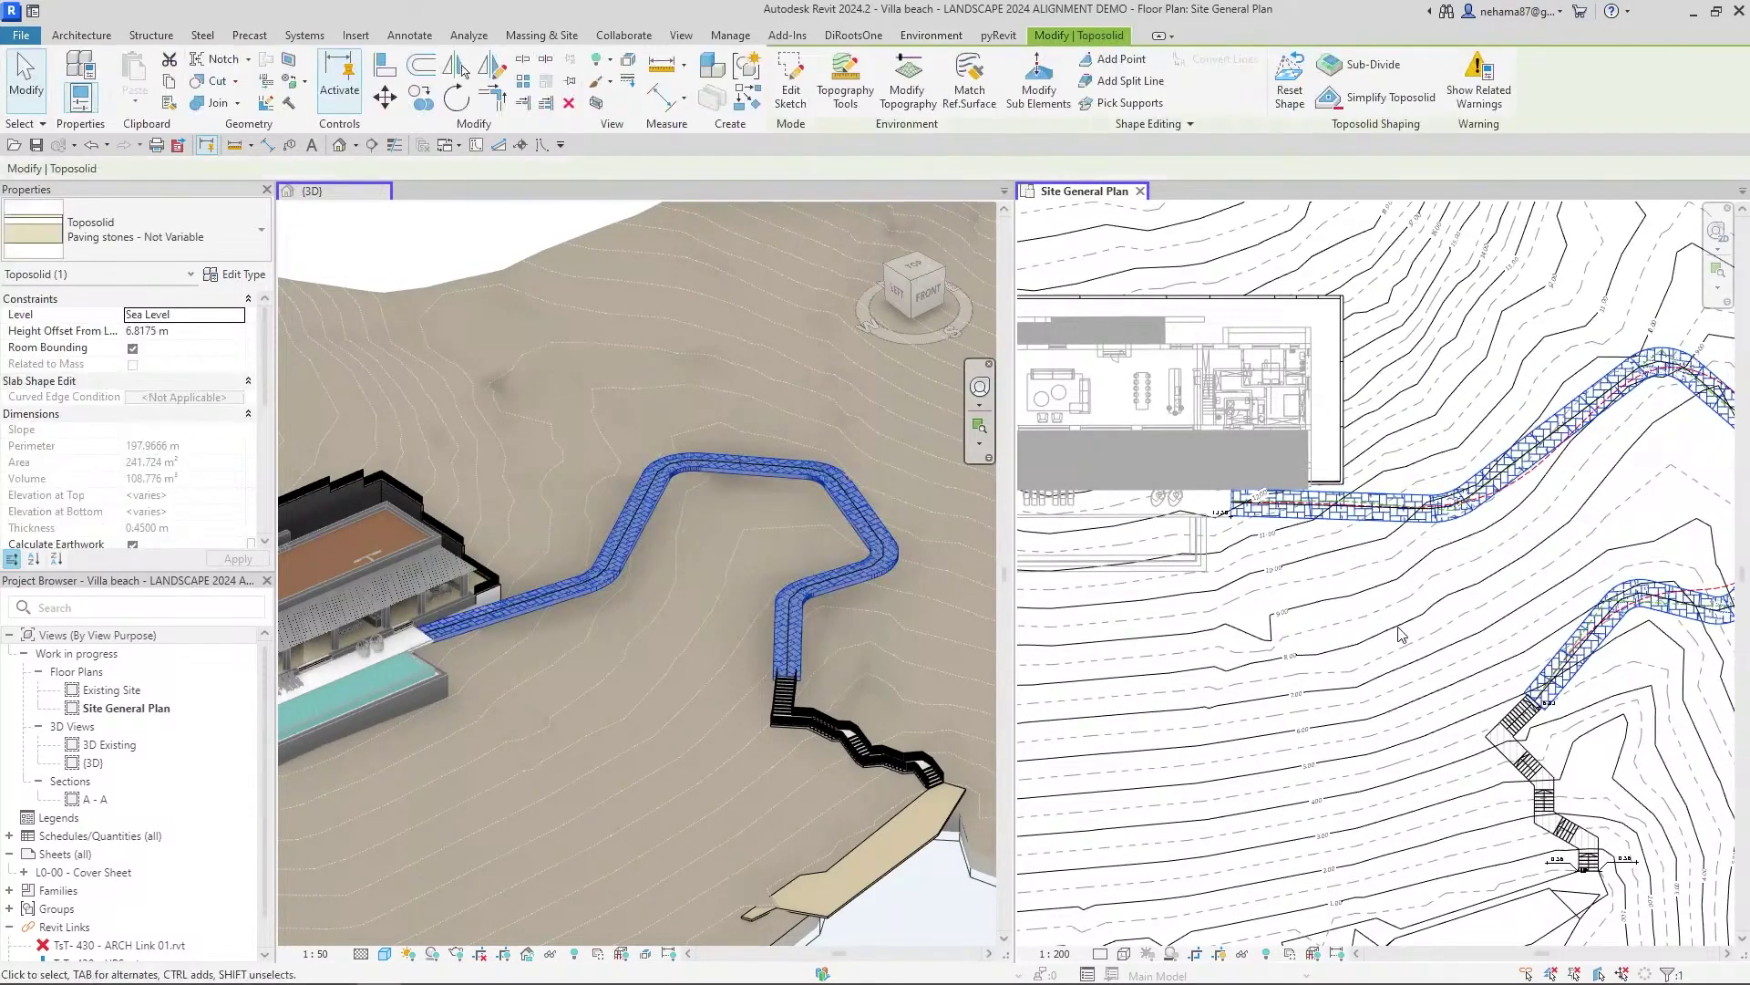
key(Delete)
- Delete the old alignment between the villa and the stairs and create a new alignment named "Path 1"
click(1509, 466)
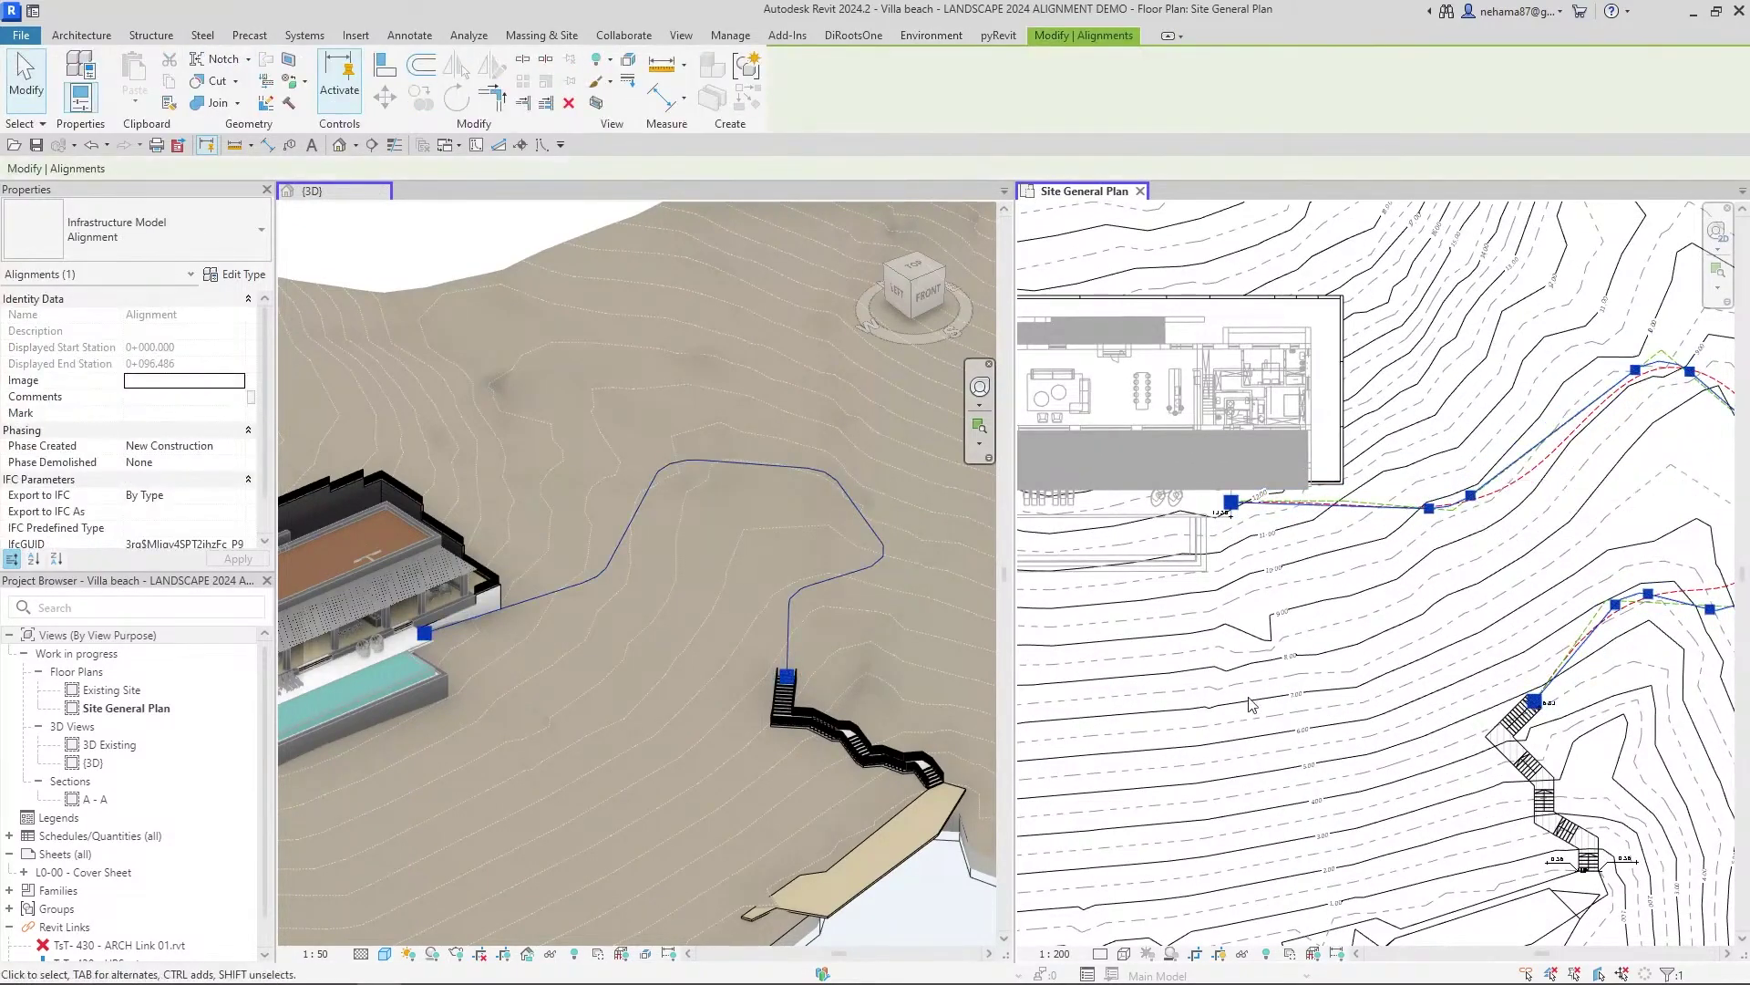
key(Delete)
scroll(1457, 729, down, 2)
scroll(1650, 666, up, 1)
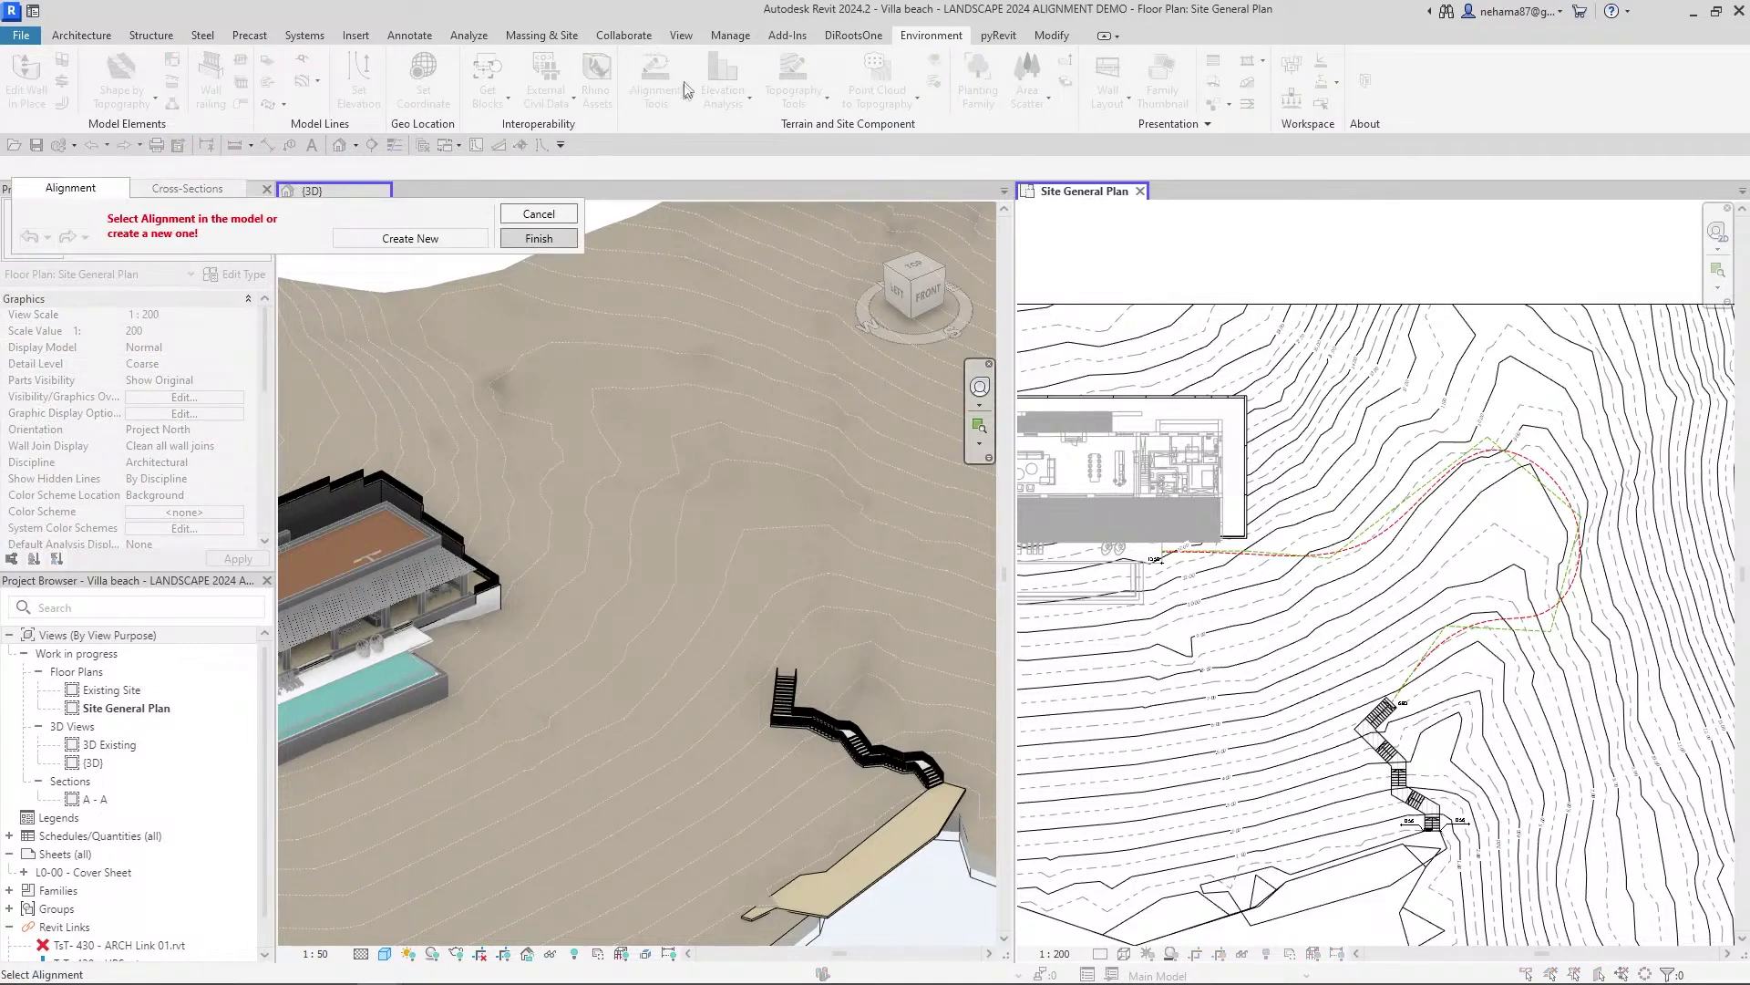
click(403, 240)
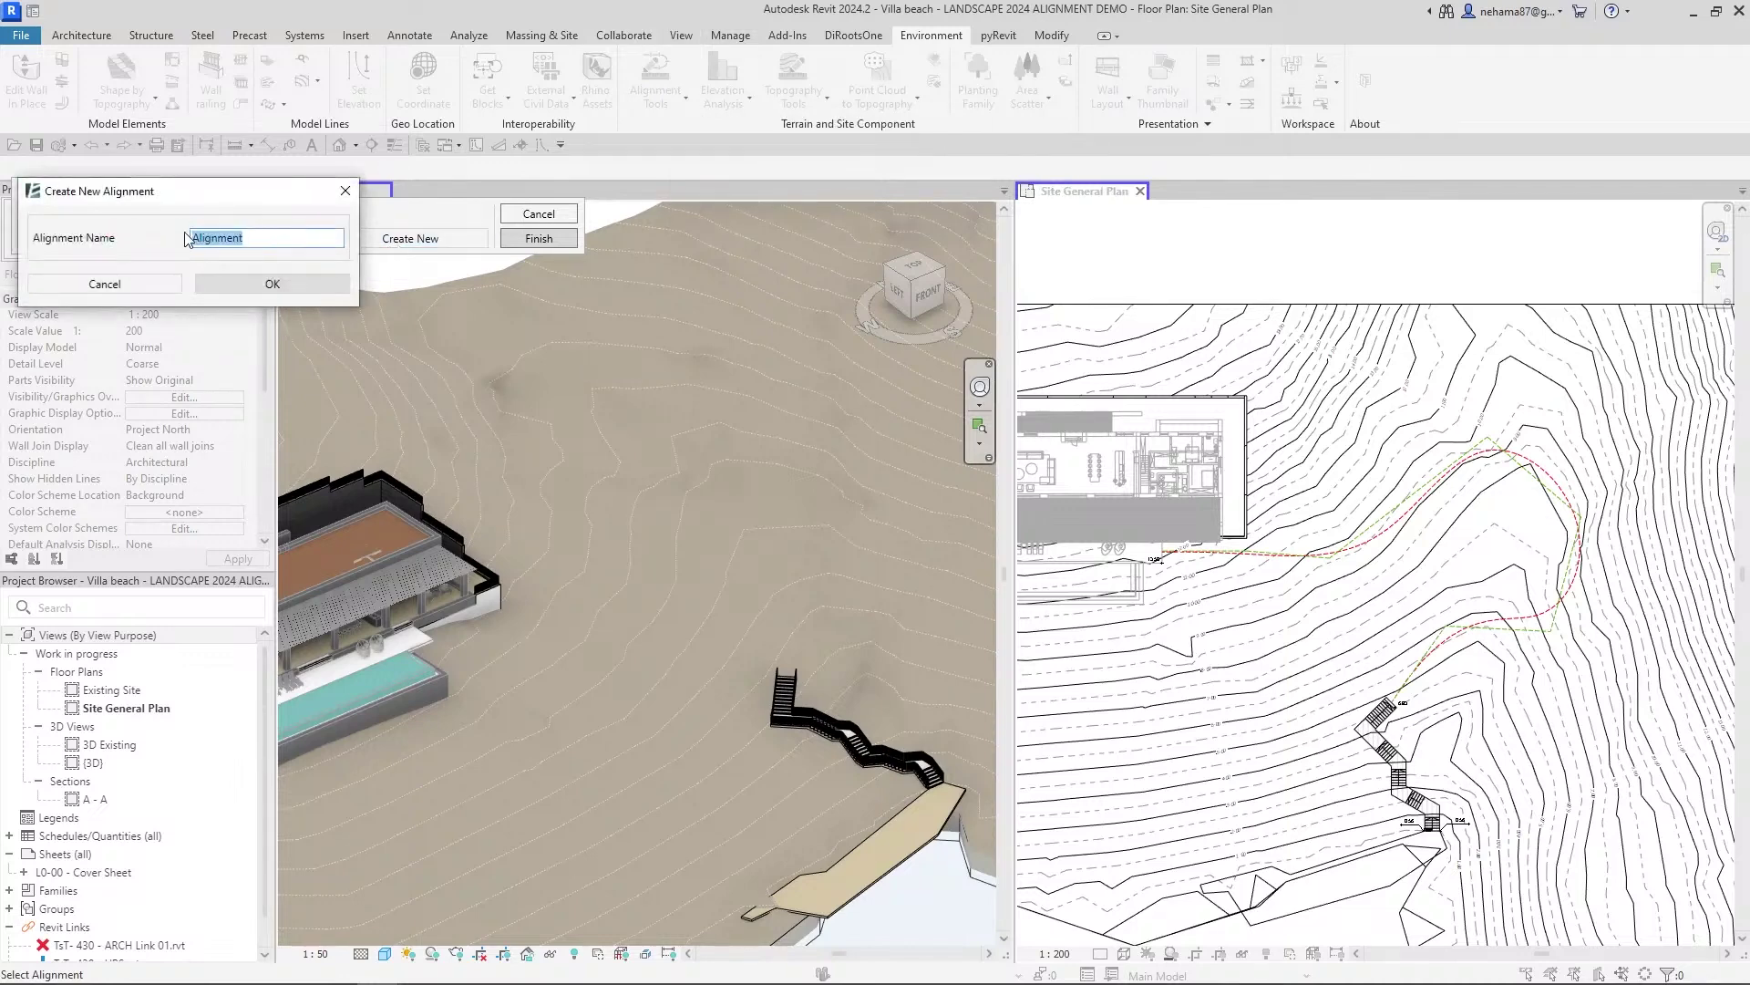
text(Path 1)
click(290, 289)
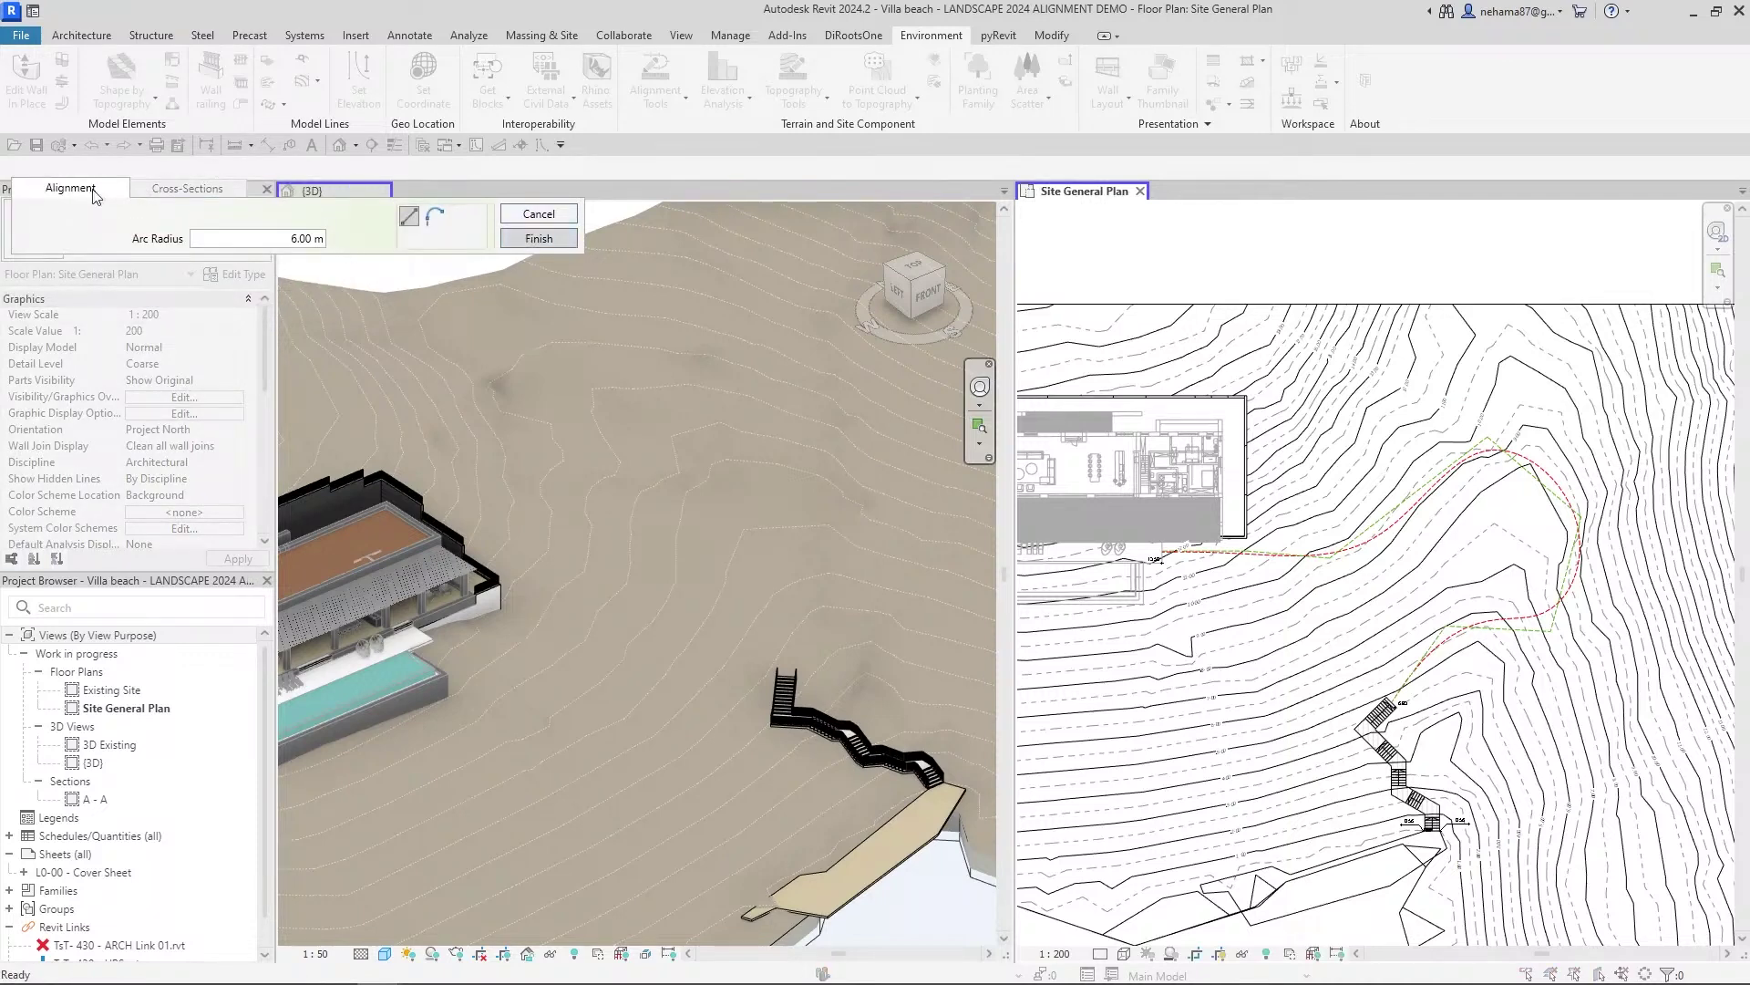
- Draw the alignment with a 4 m arc radius from the villa terrace along the dashed guide lines to the top of the stairs
drag(94, 193, 421, 389)
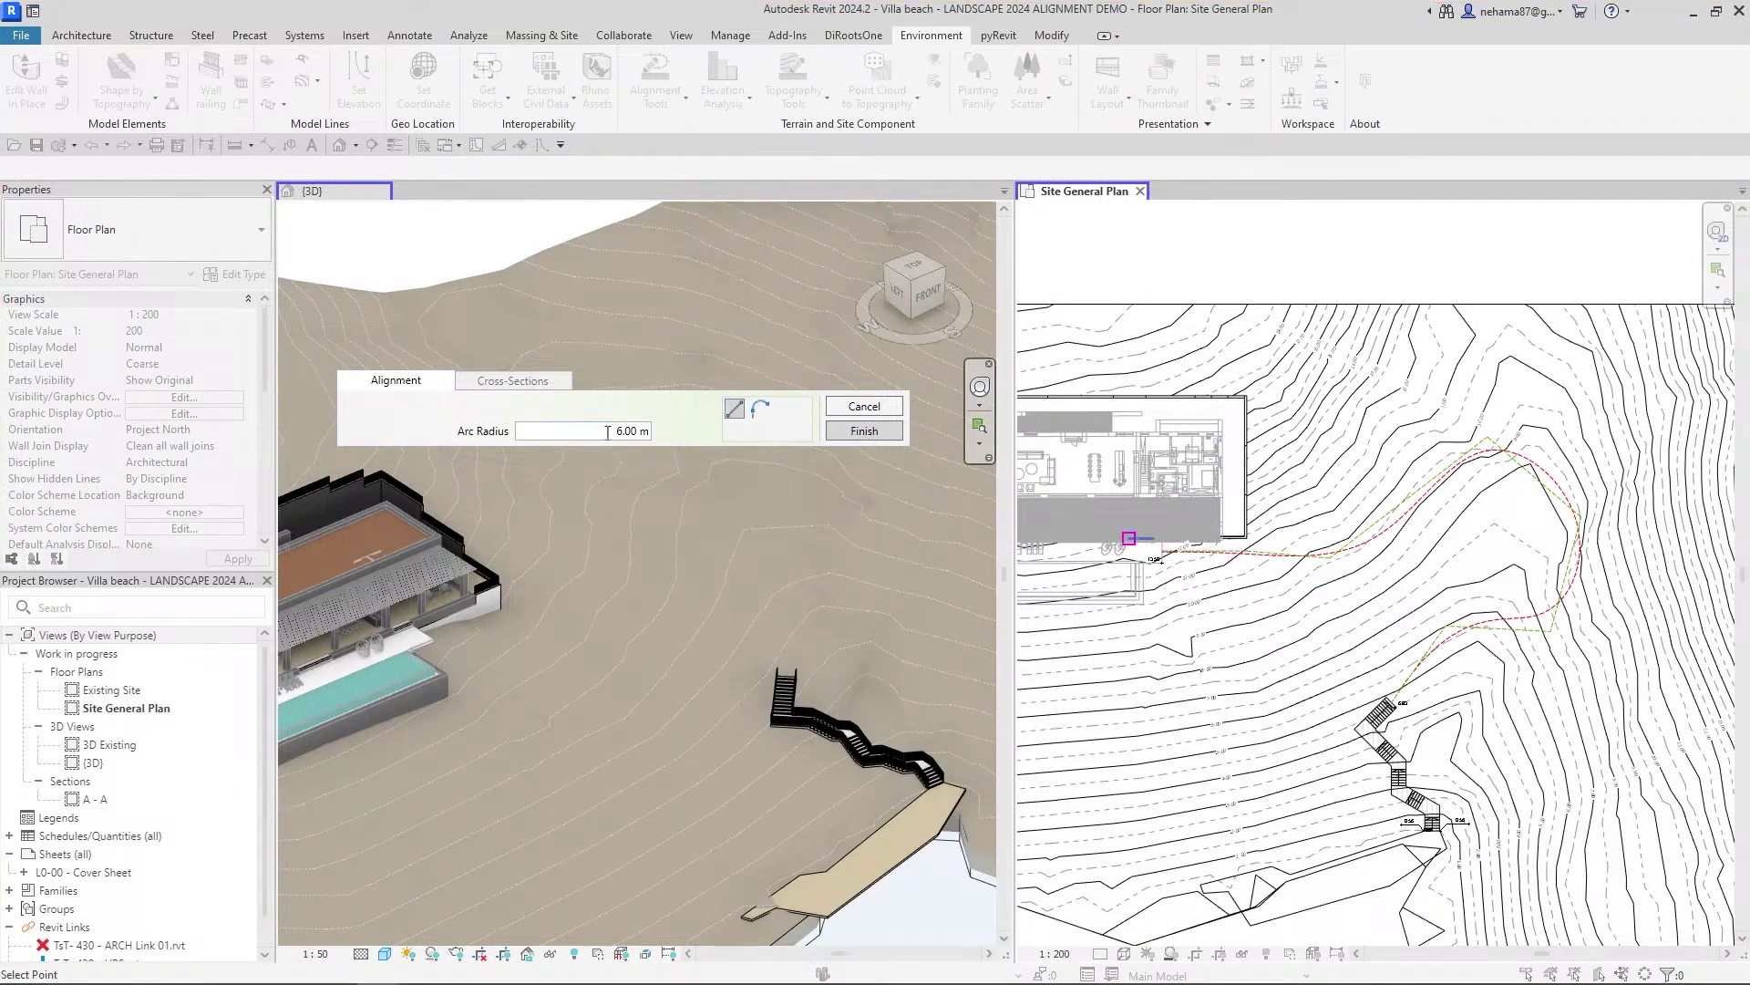
key(Return)
scroll(1231, 529, up, 1)
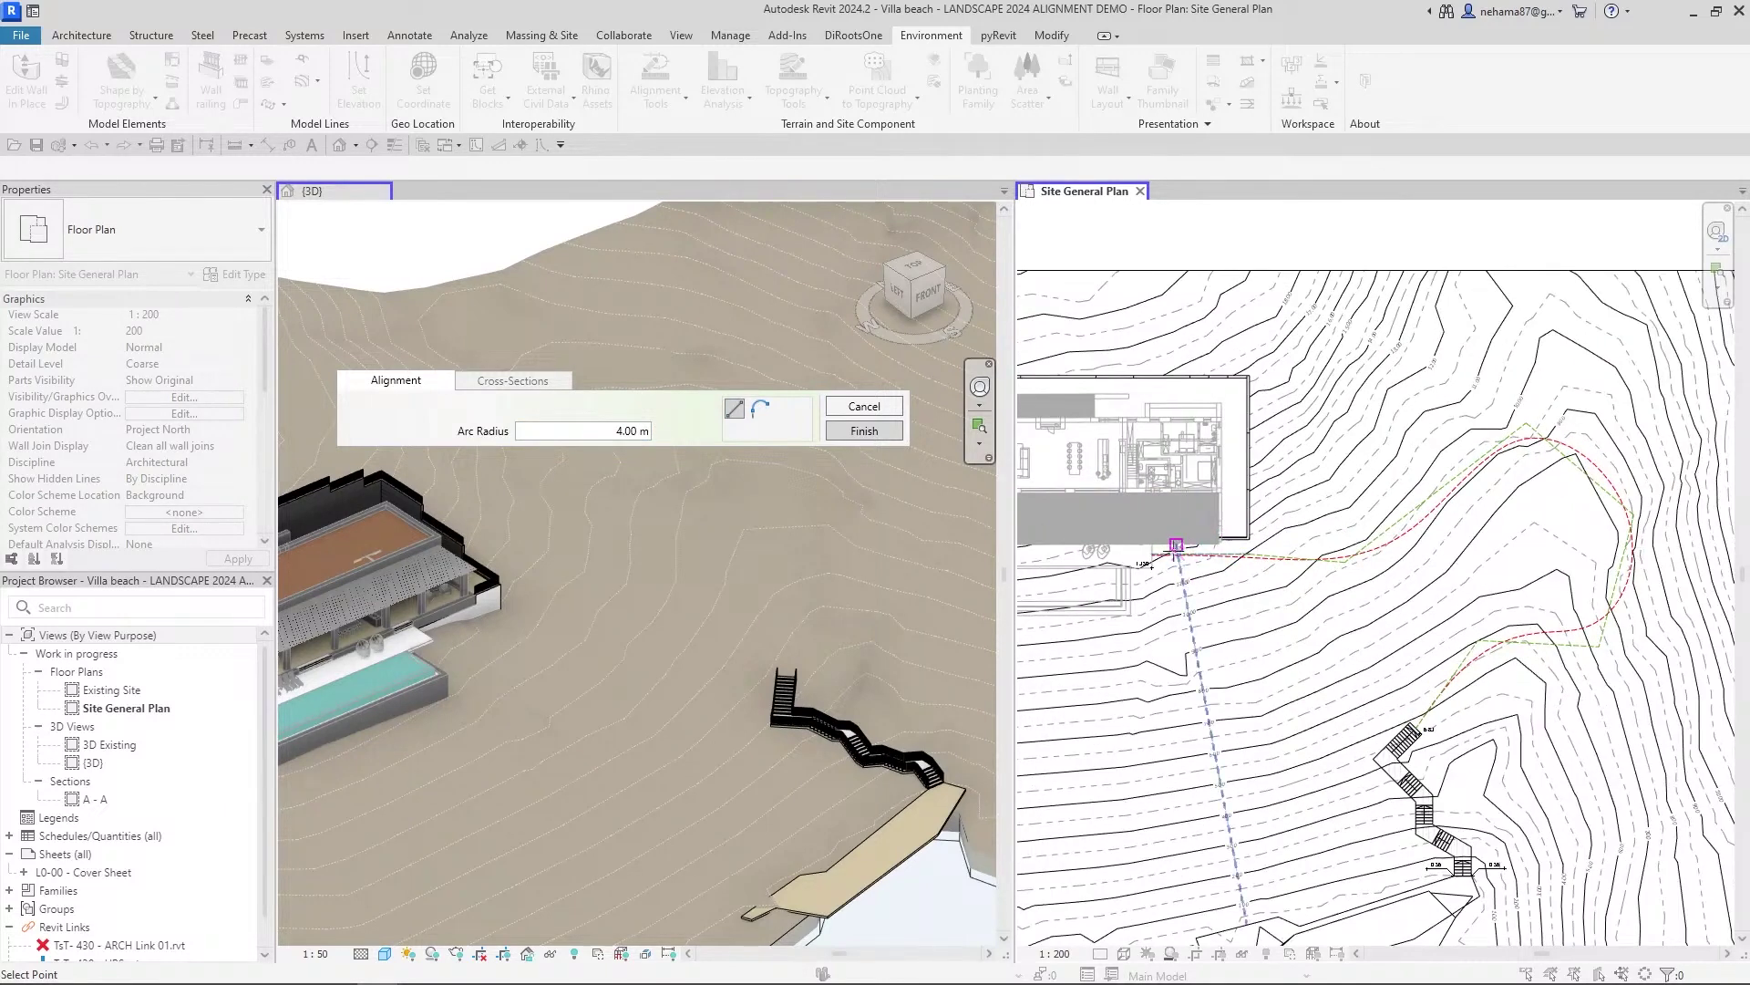
click(1144, 553)
click(1294, 551)
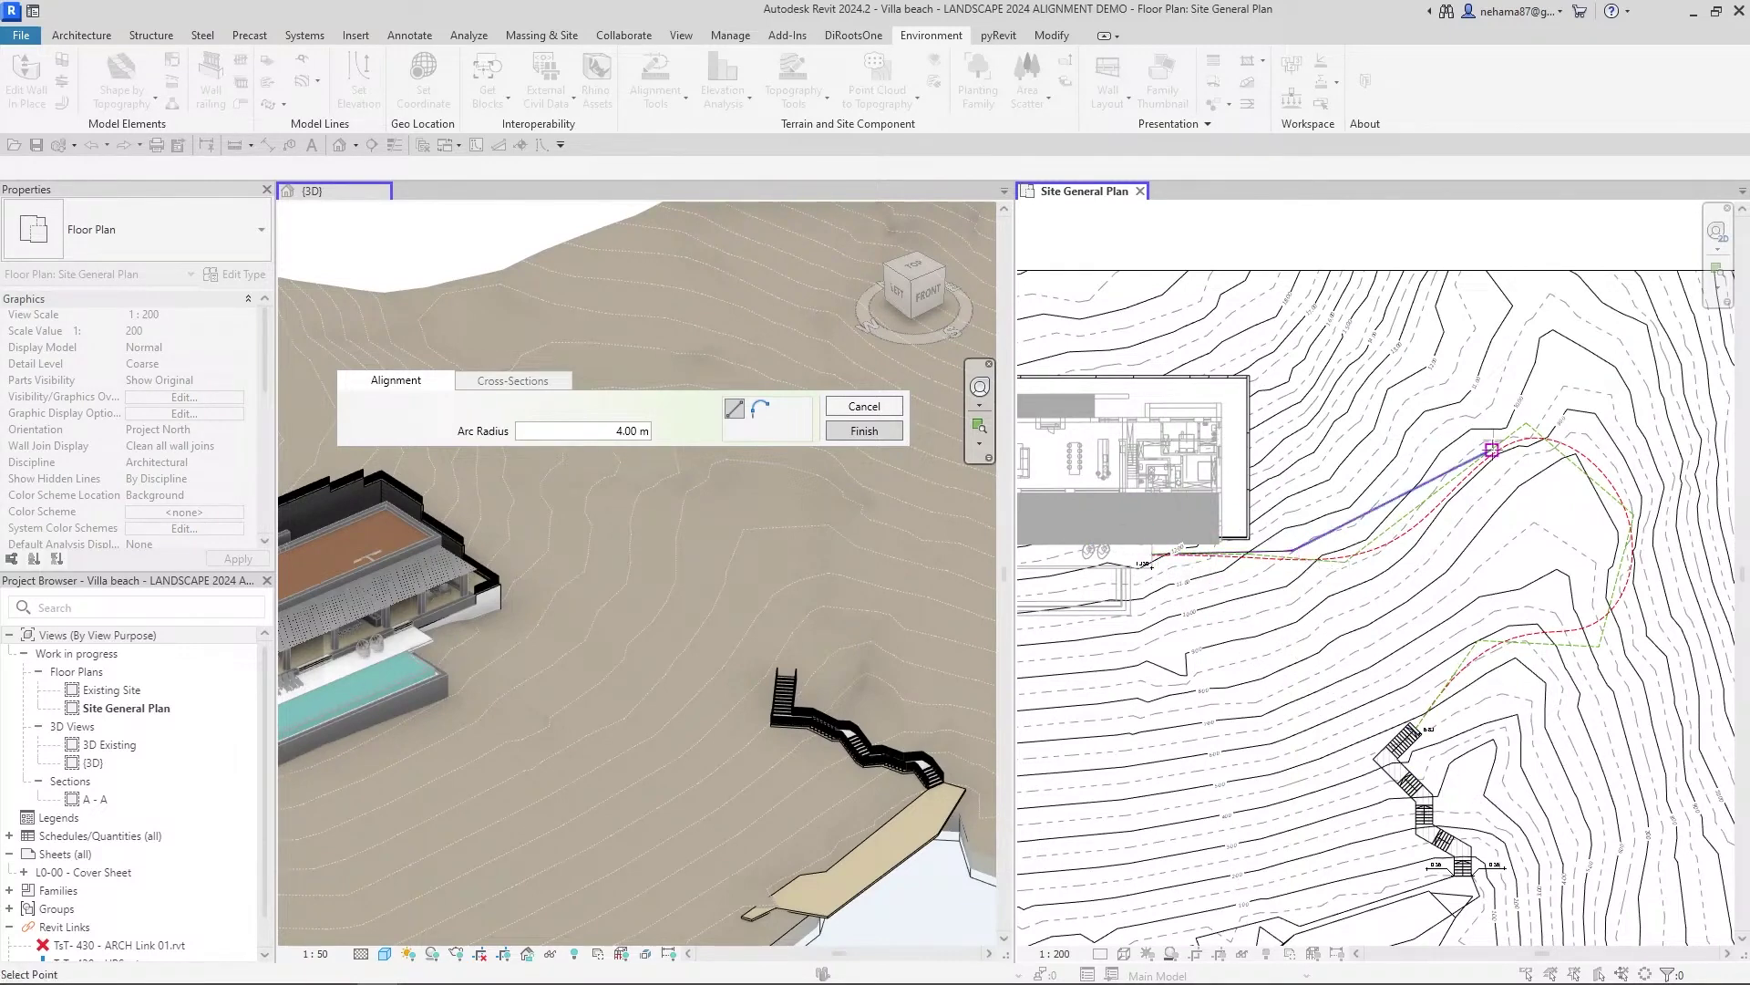
click(1499, 429)
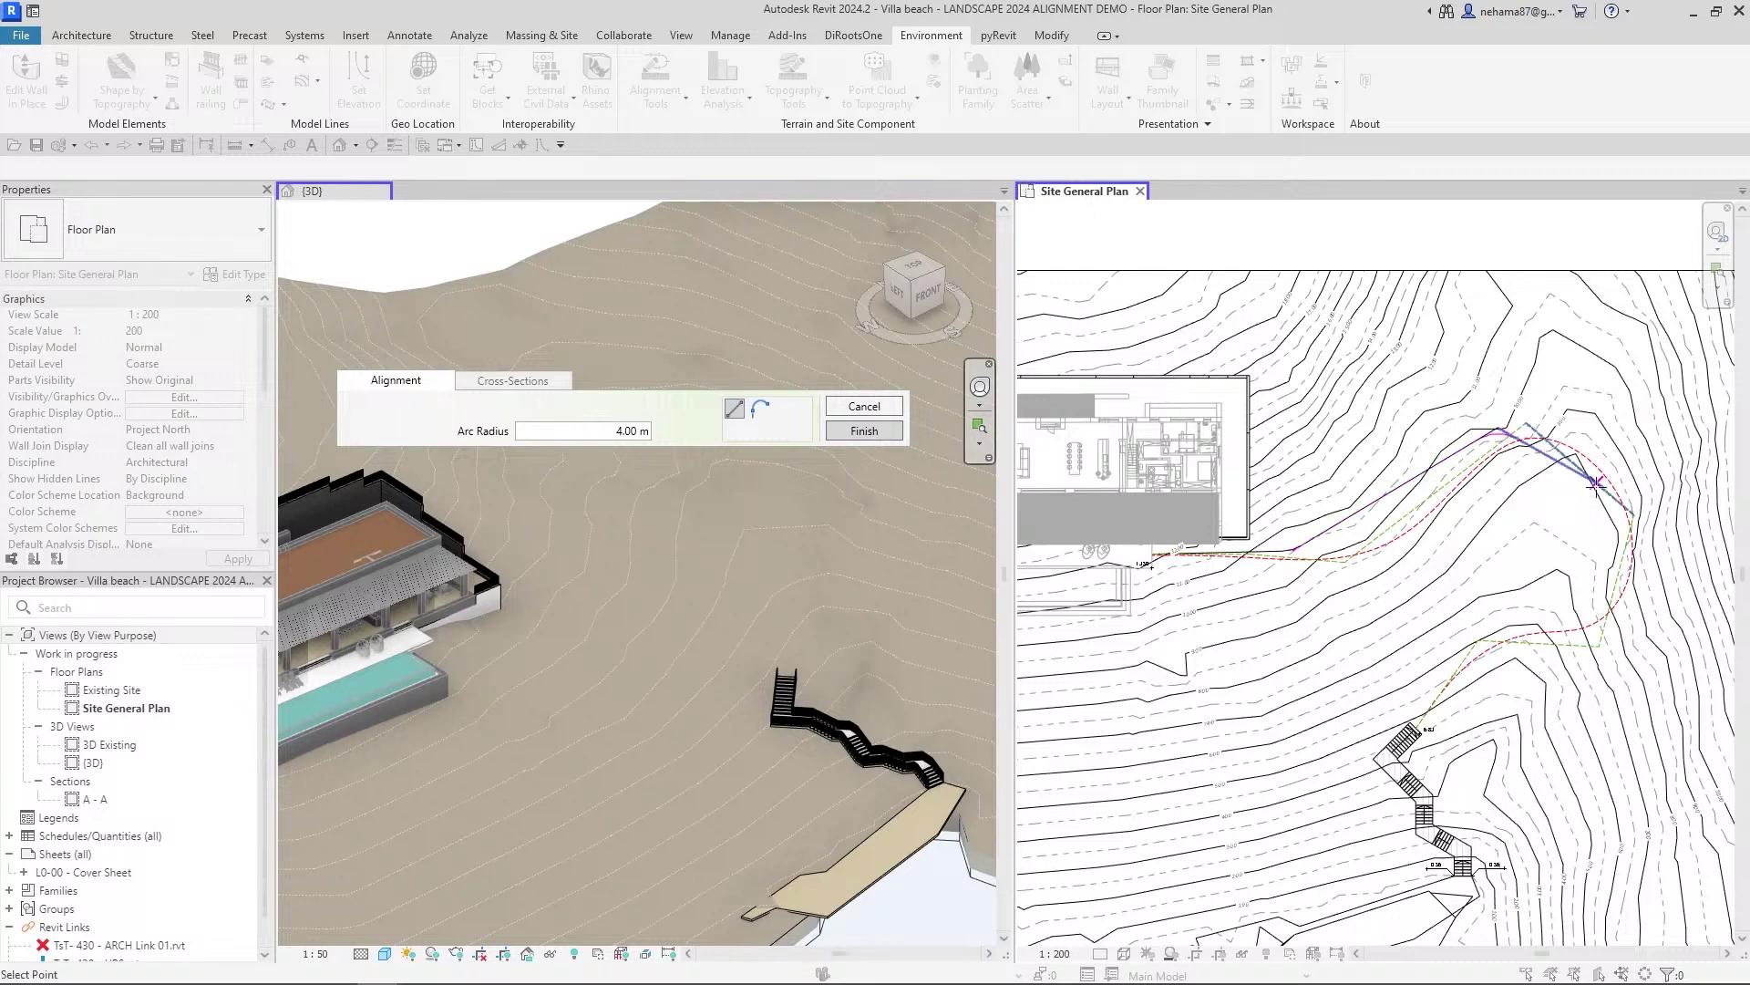
click(1641, 496)
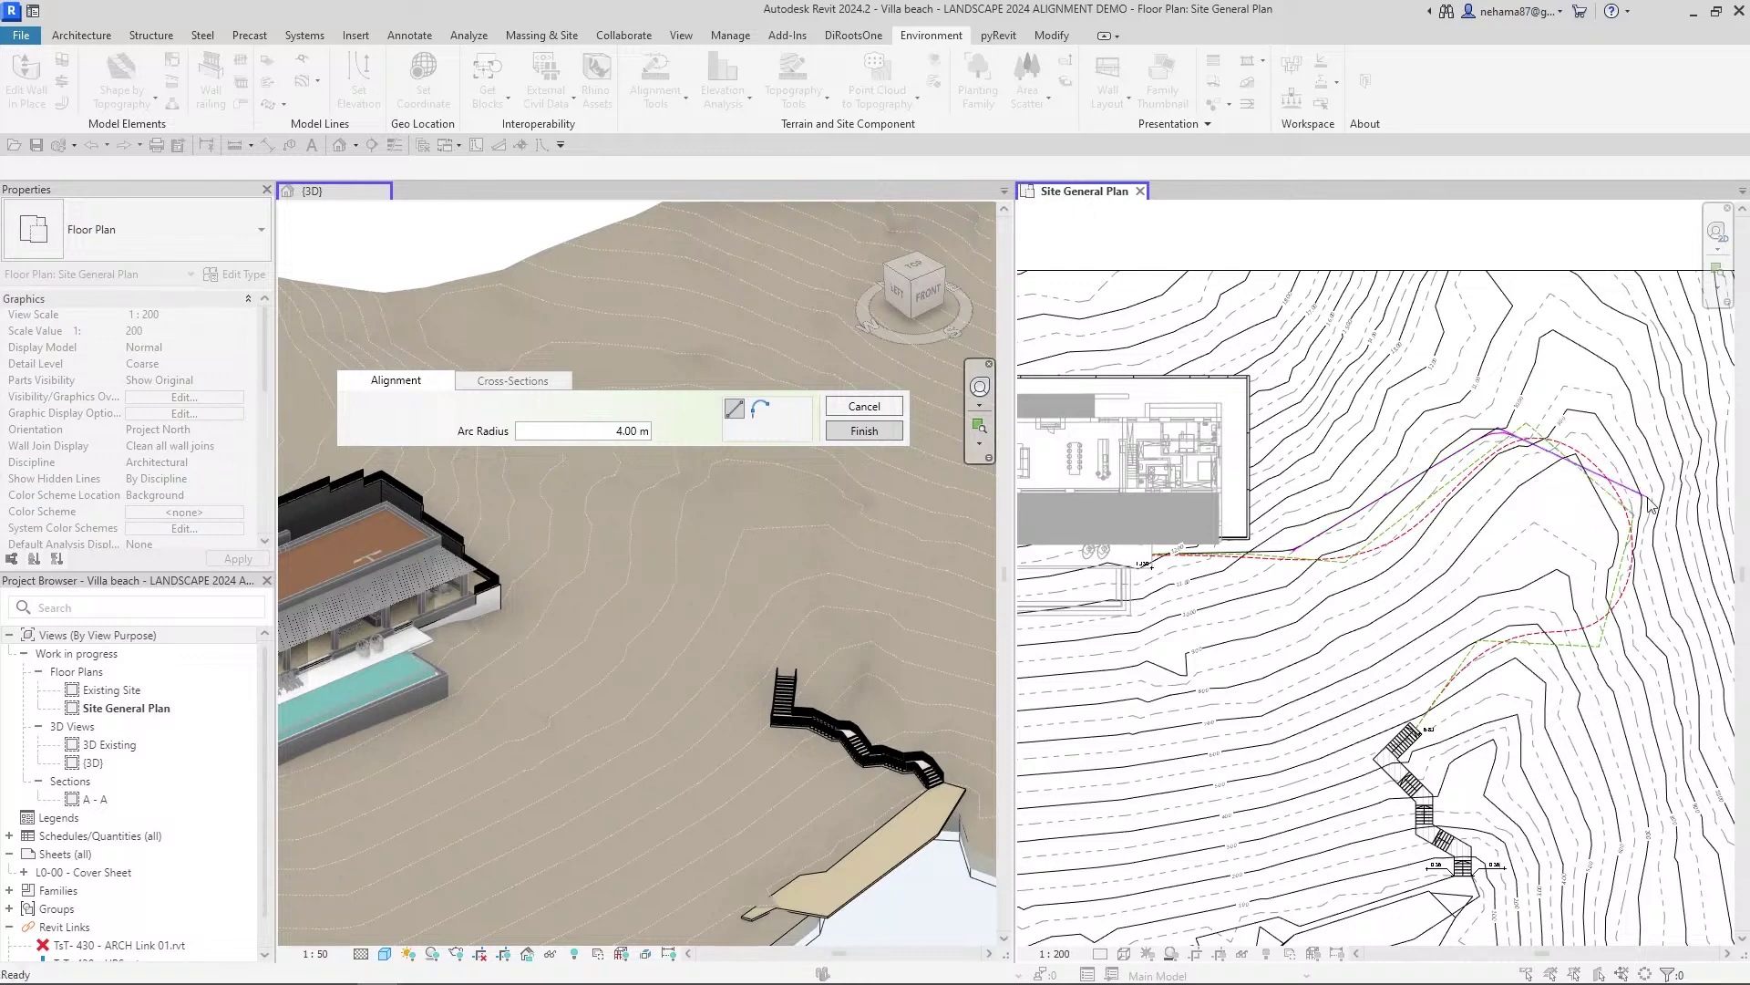
click(1614, 643)
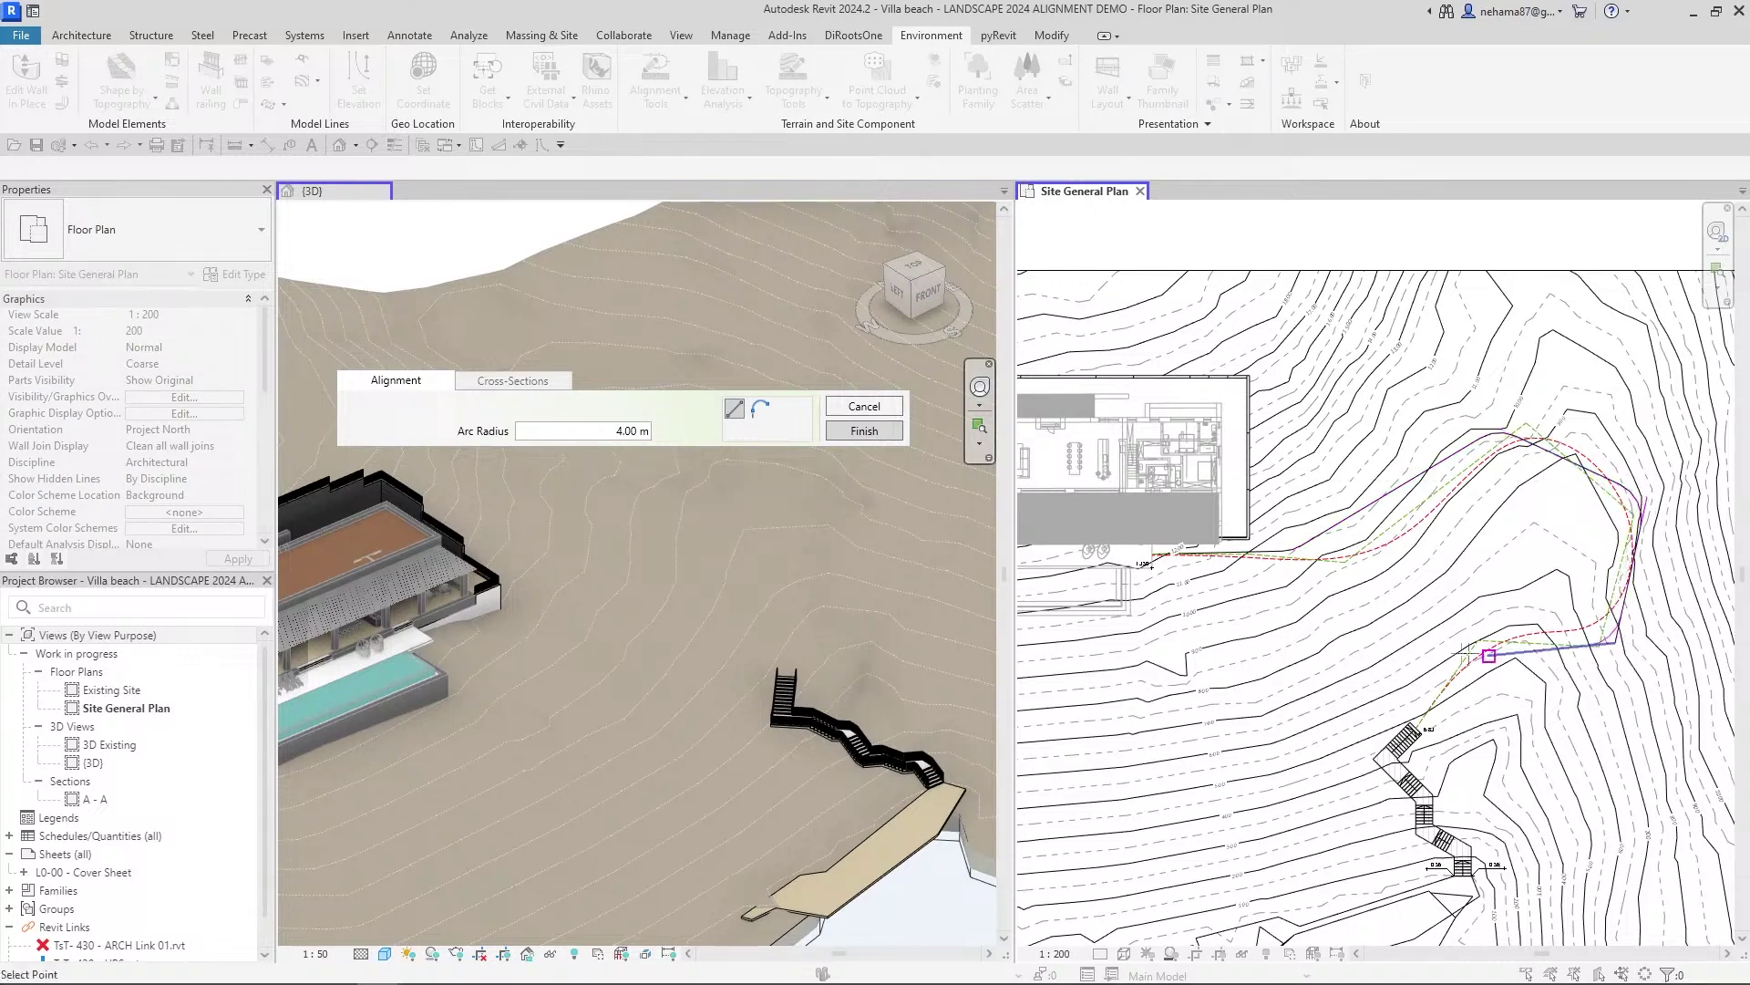
click(1481, 657)
scroll(1481, 657, up, 3)
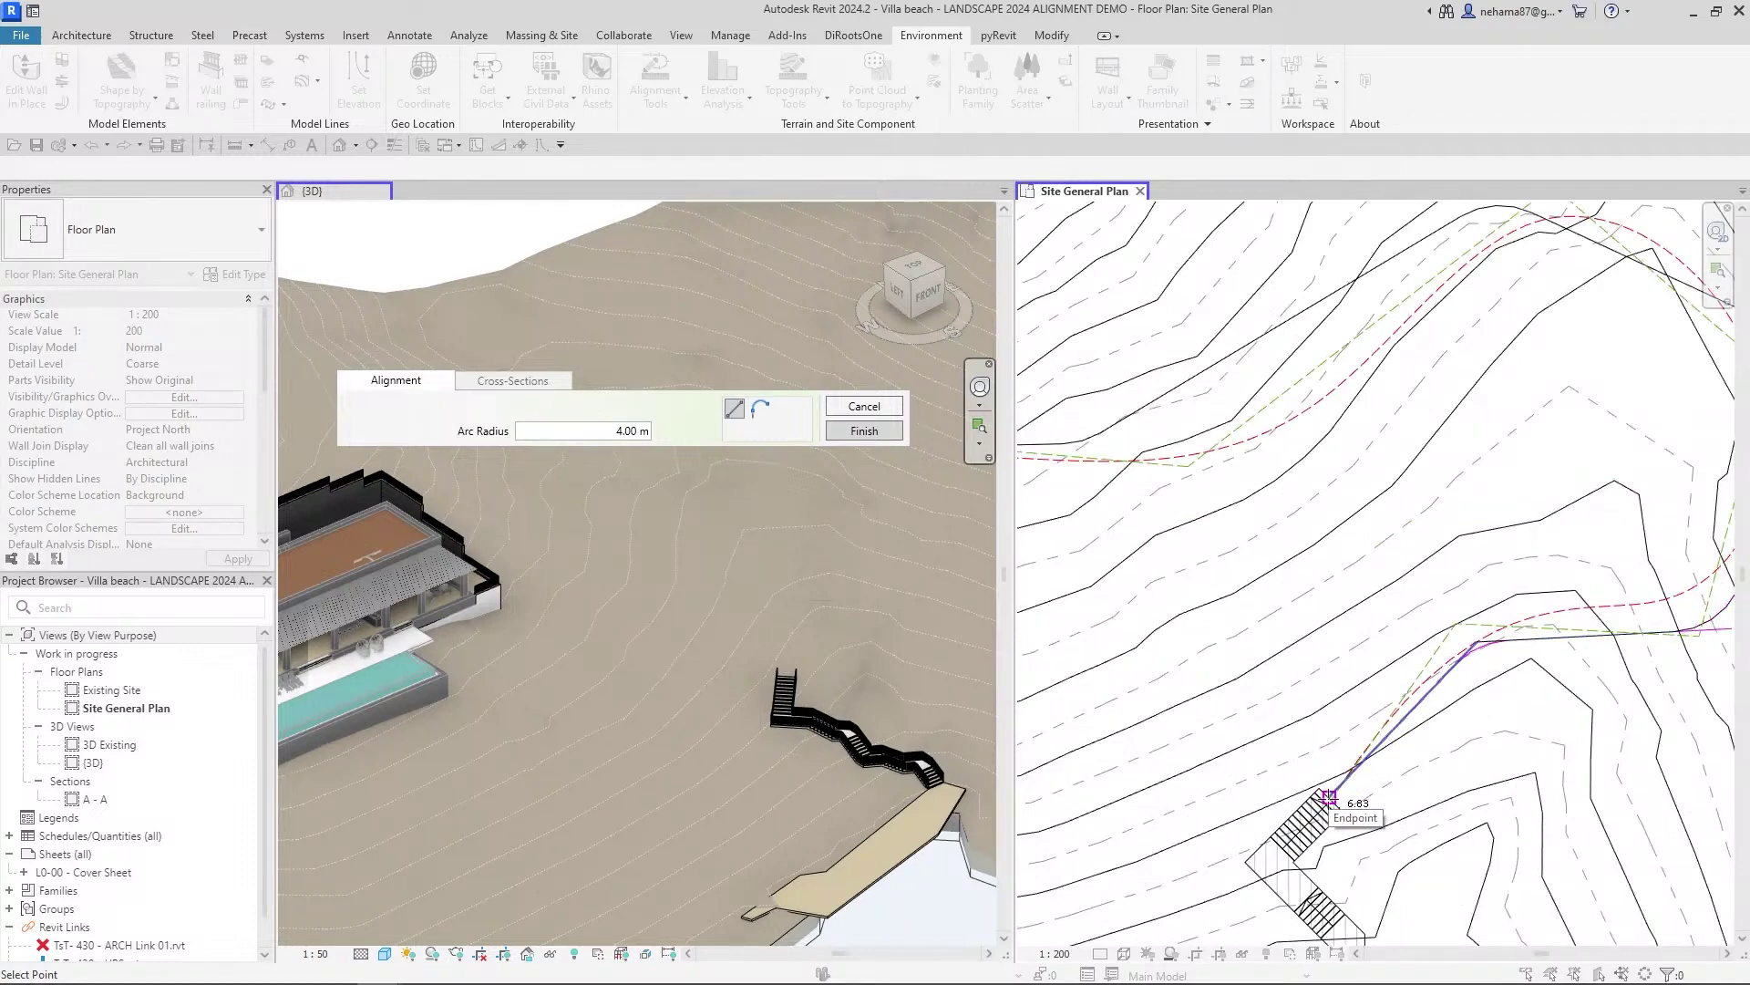
click(1329, 799)
- End the alignment drawing at the stairs and finish Path 1, dismissing the save reminder without saving
scroll(1390, 704, down, 2)
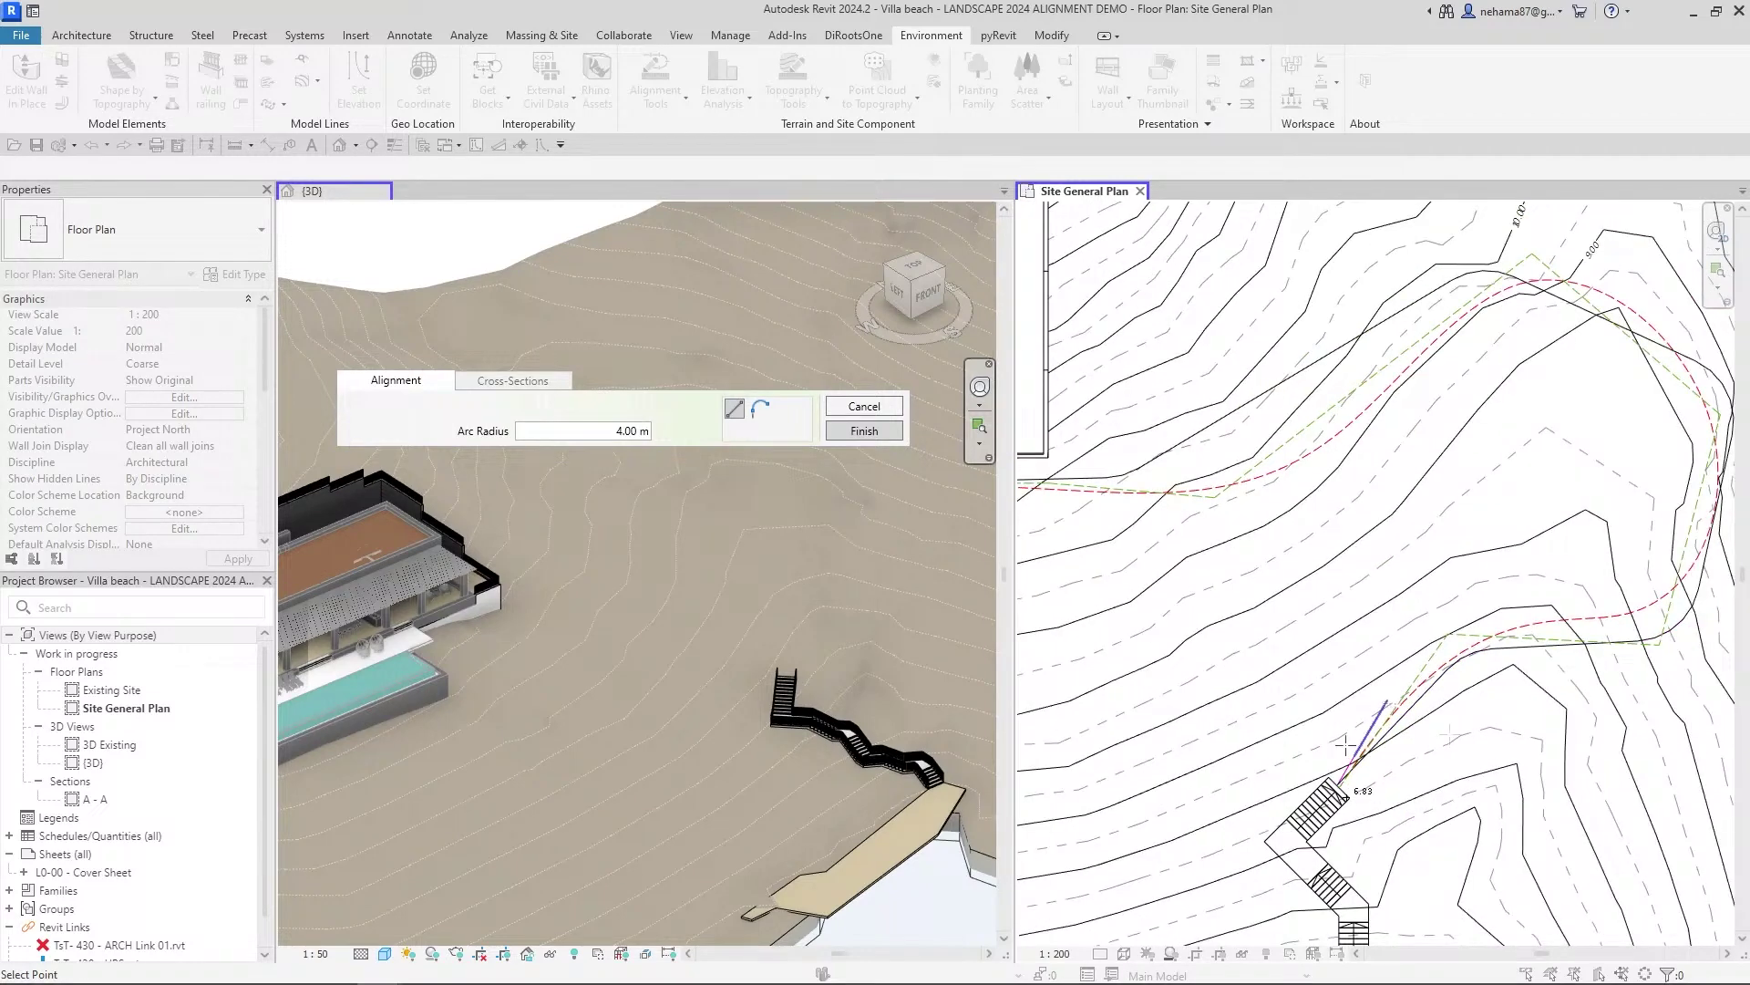
scroll(1345, 745, down, 5)
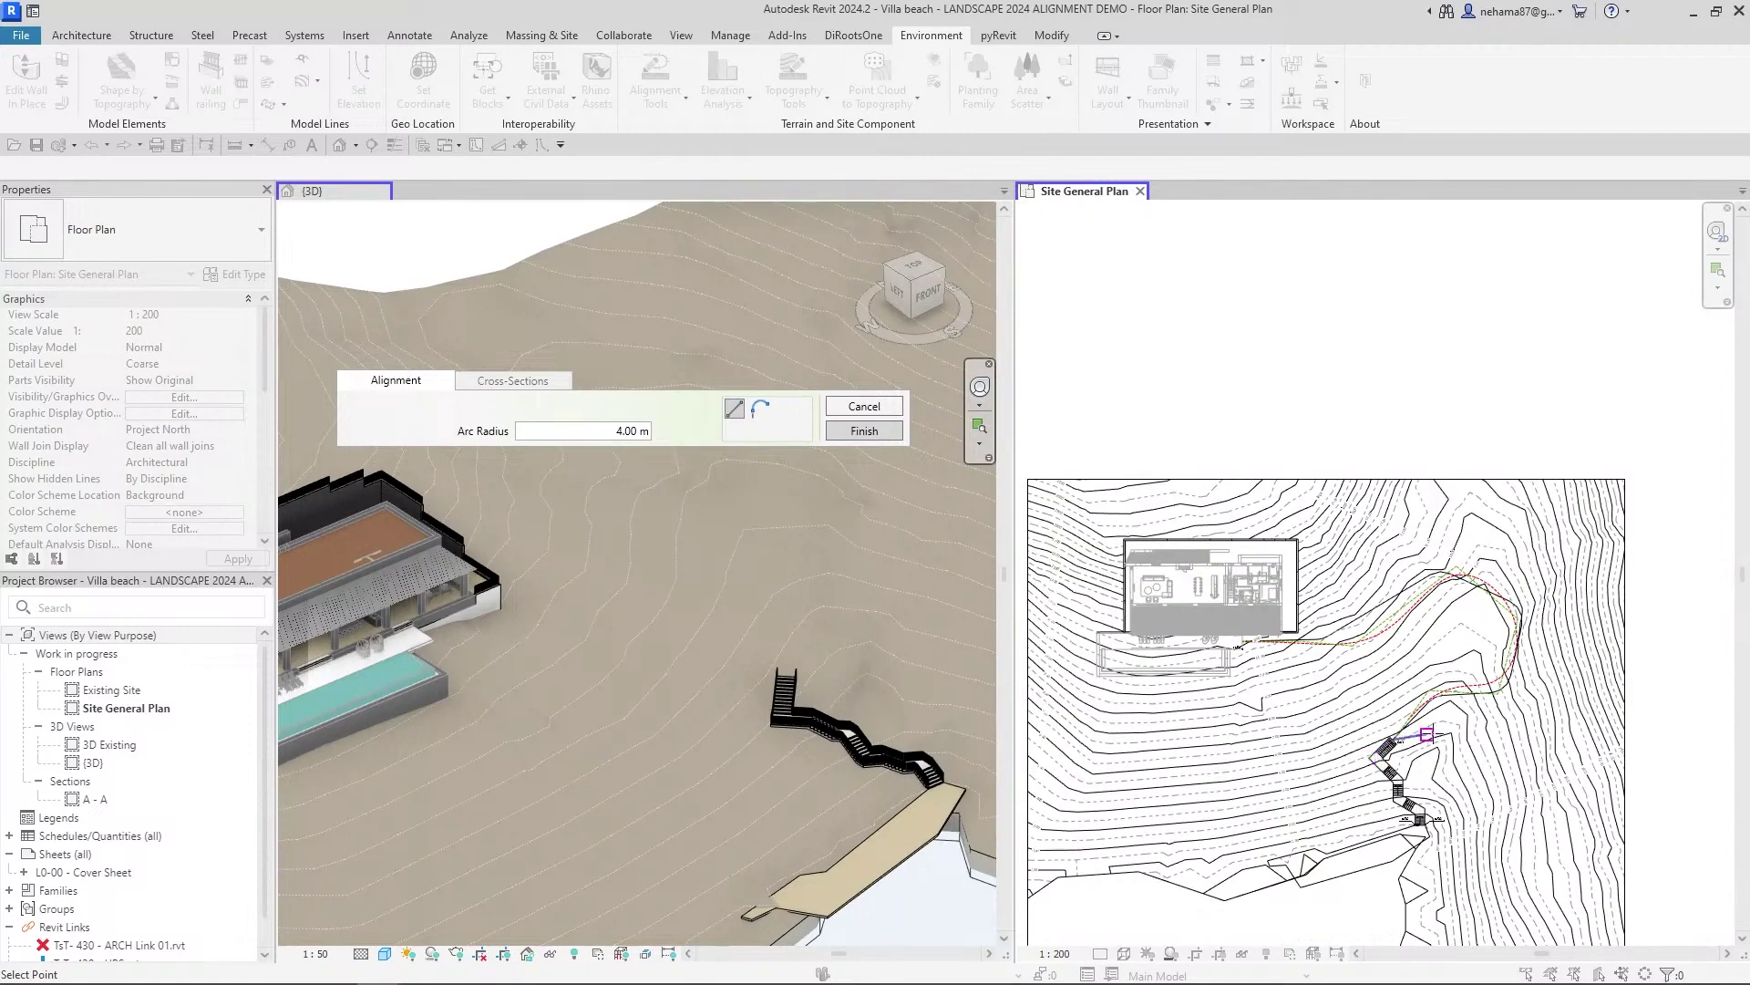
scroll(1427, 734, up, 2)
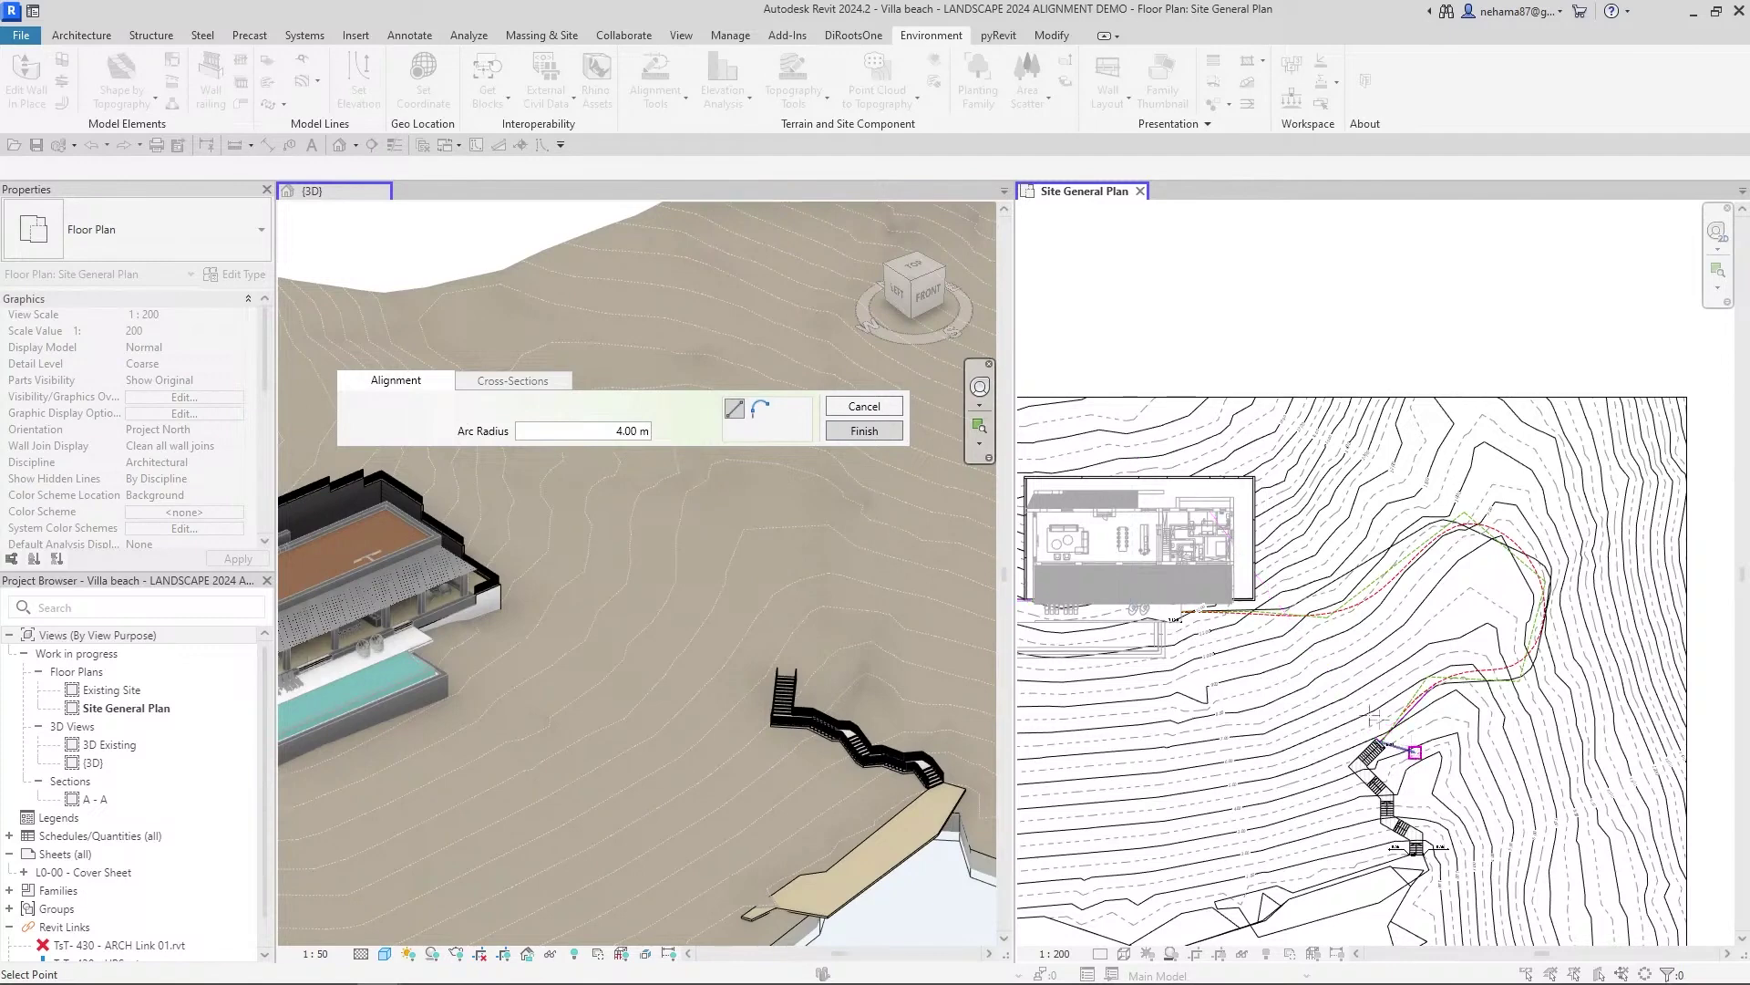
click(1448, 782)
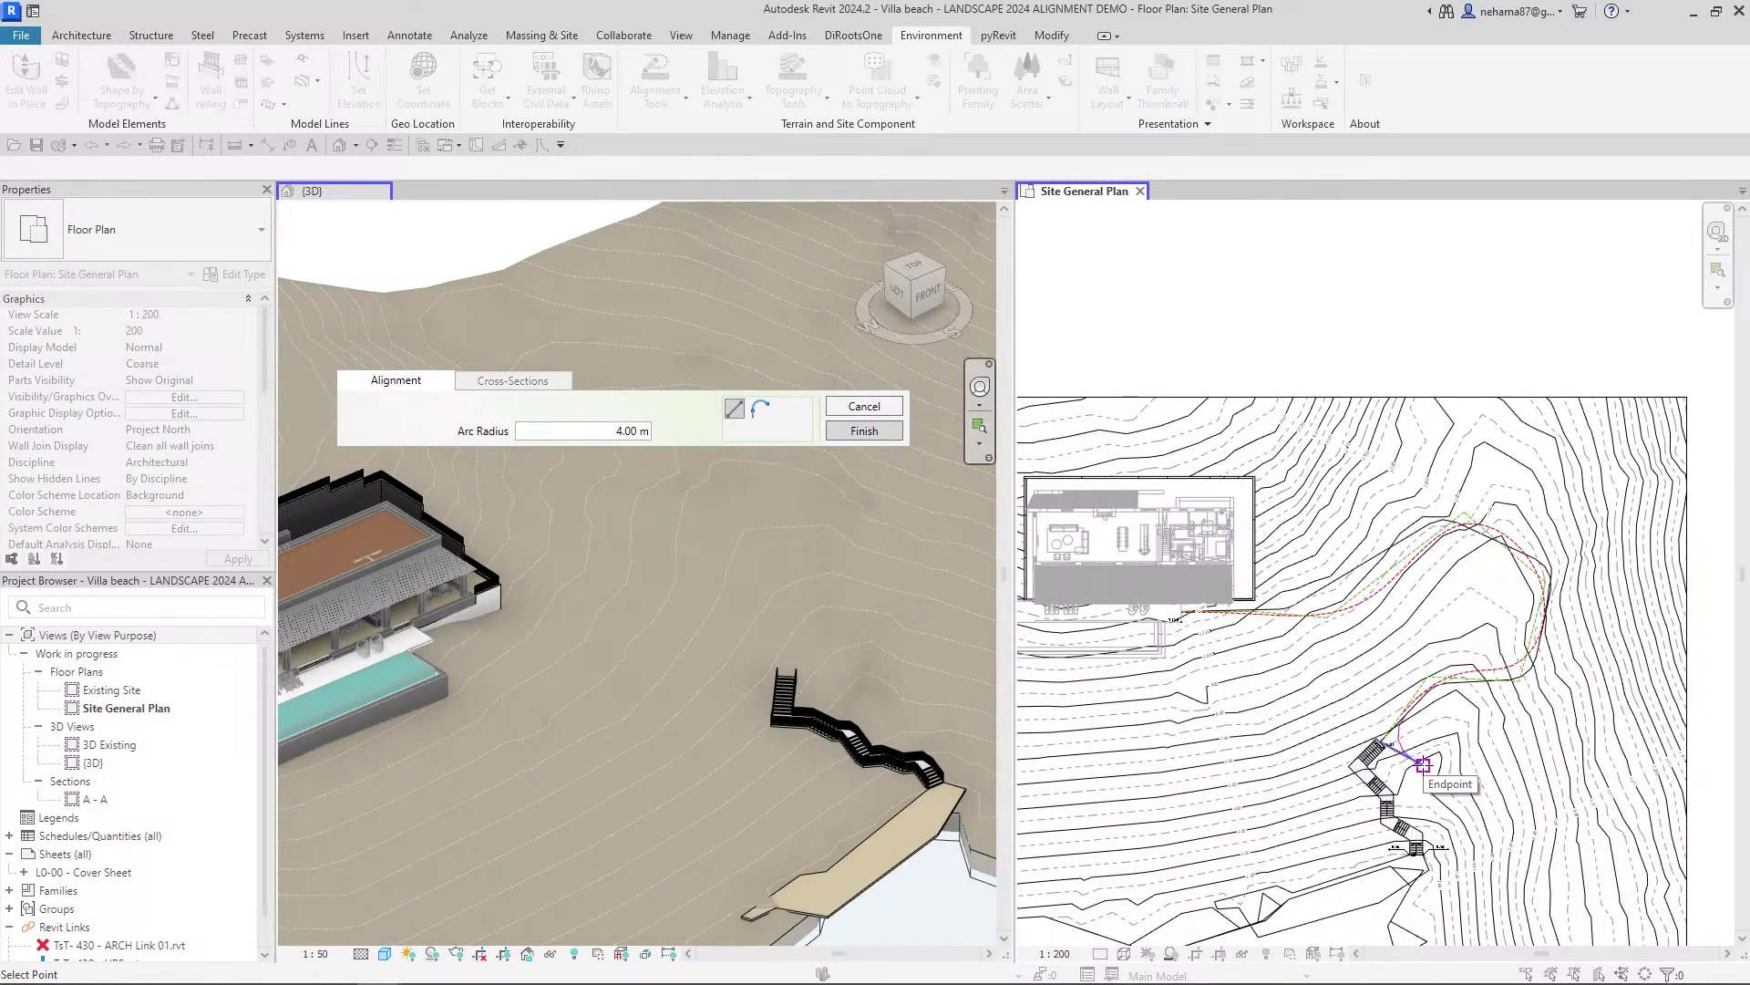
key(Escape)
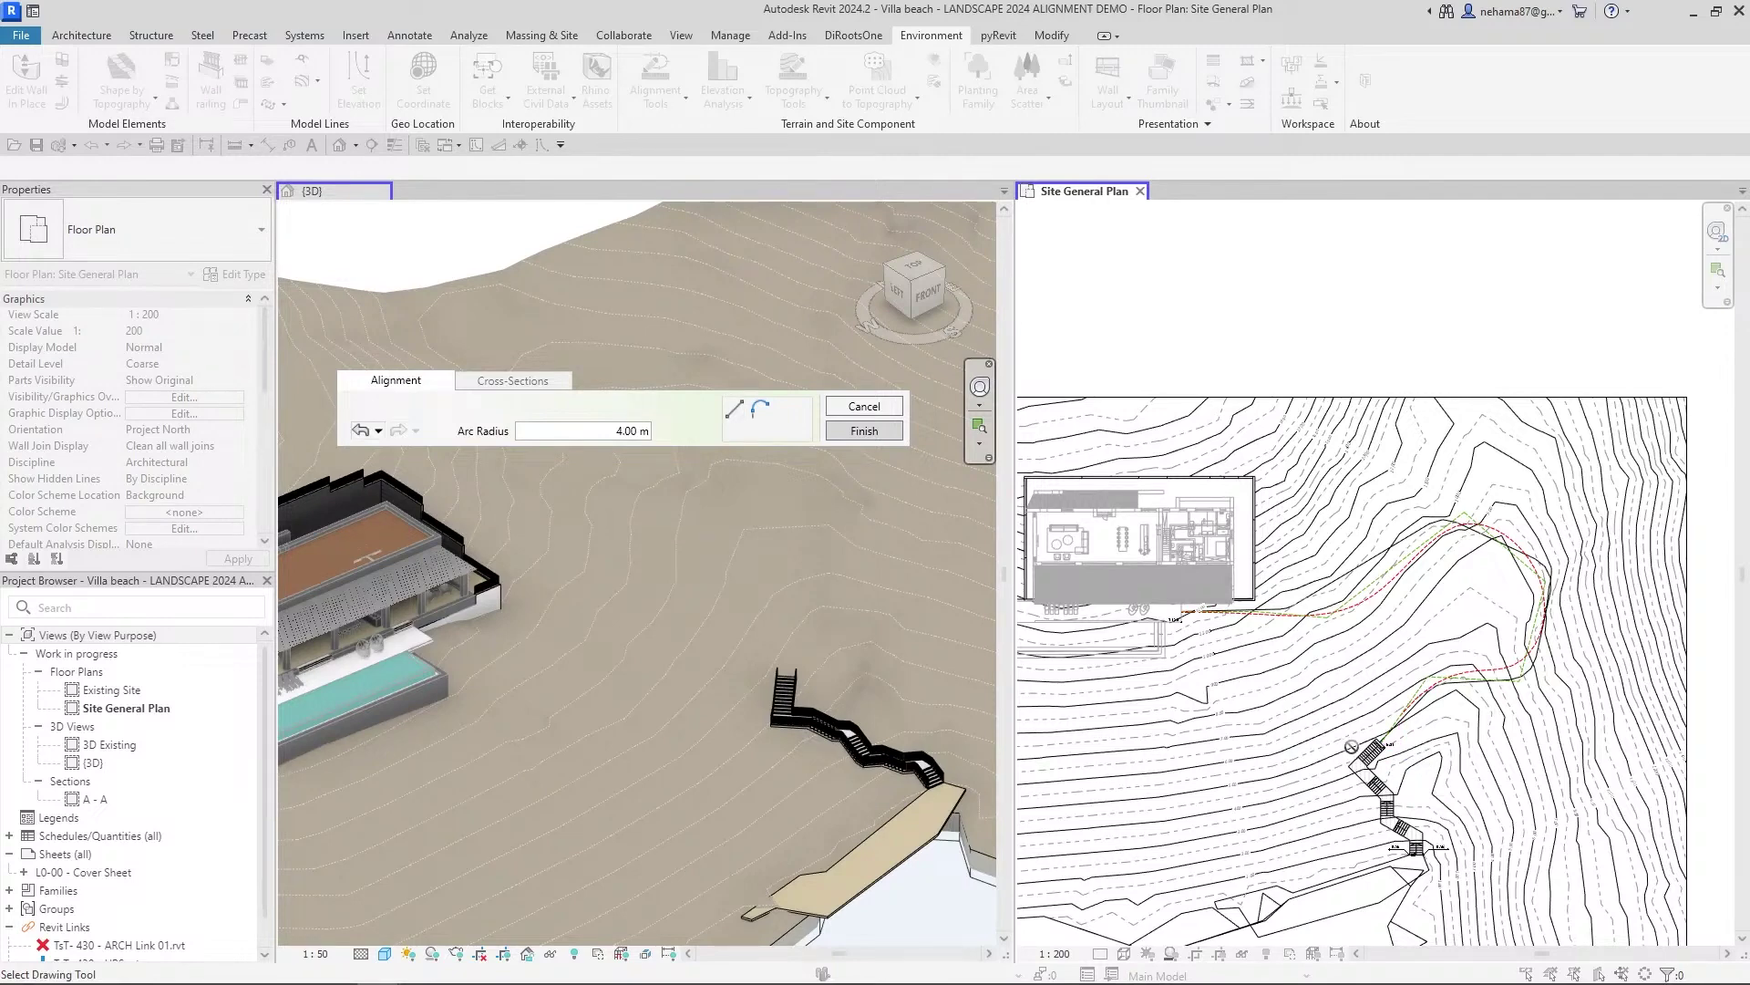
key(Escape)
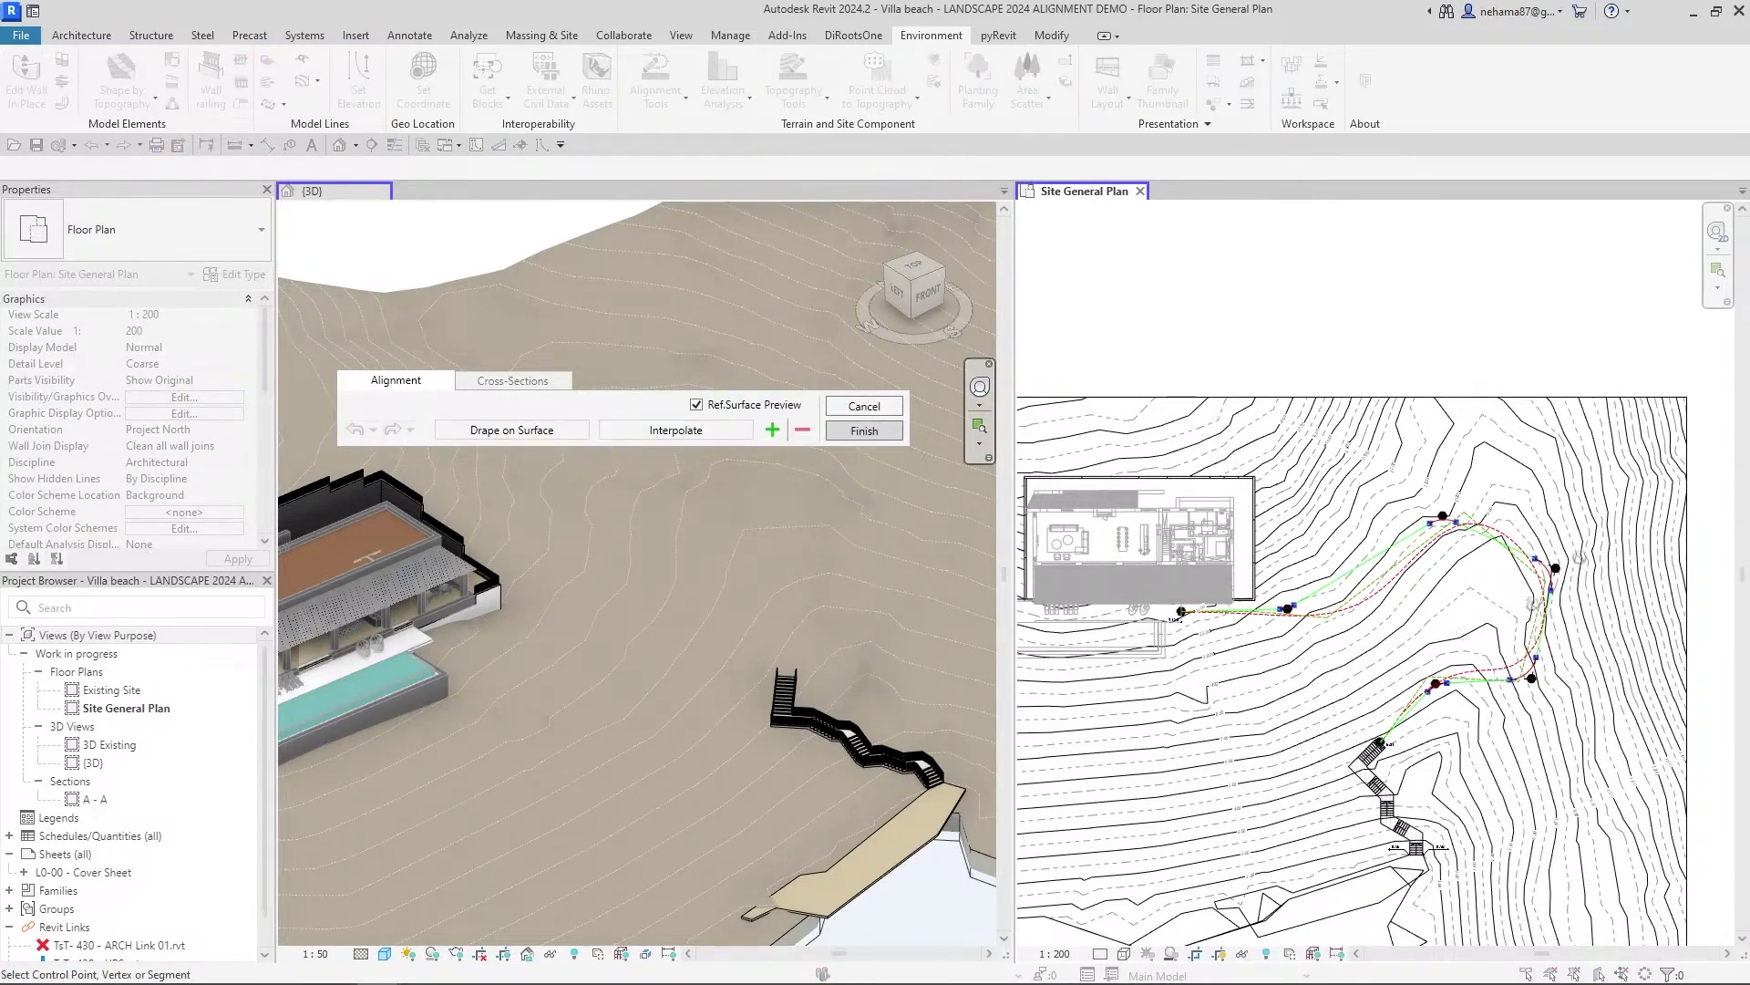
scroll(1431, 556, up, 2)
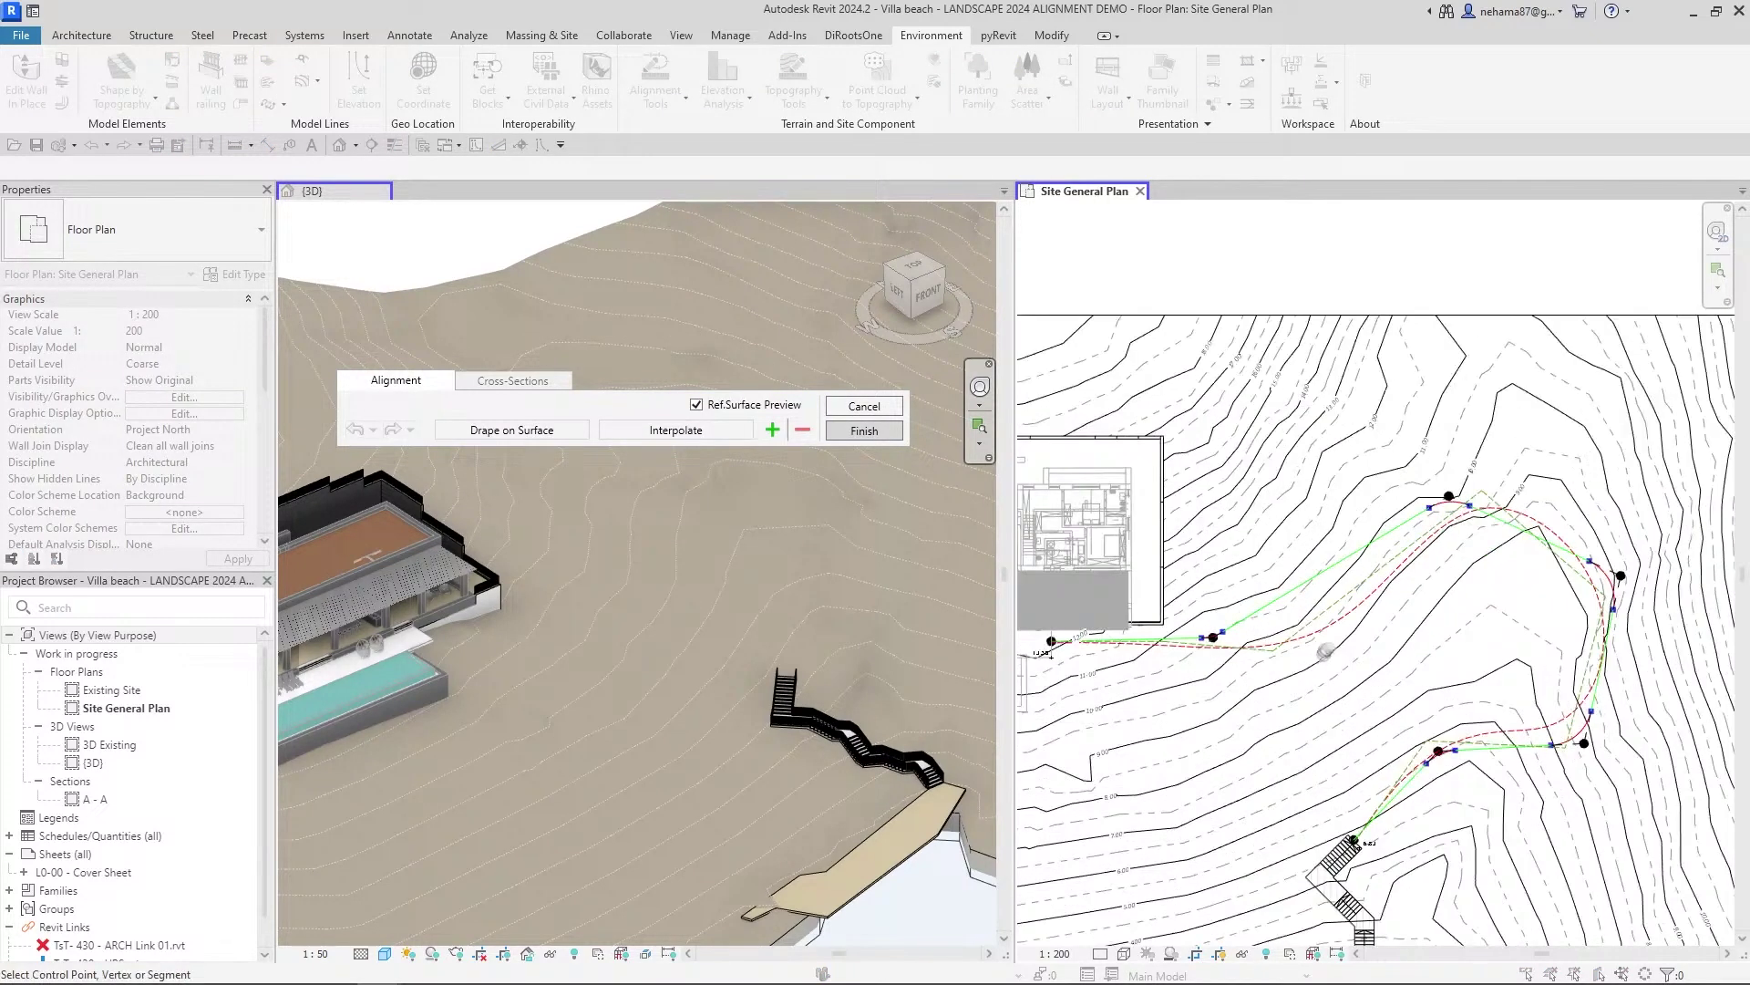
click(891, 431)
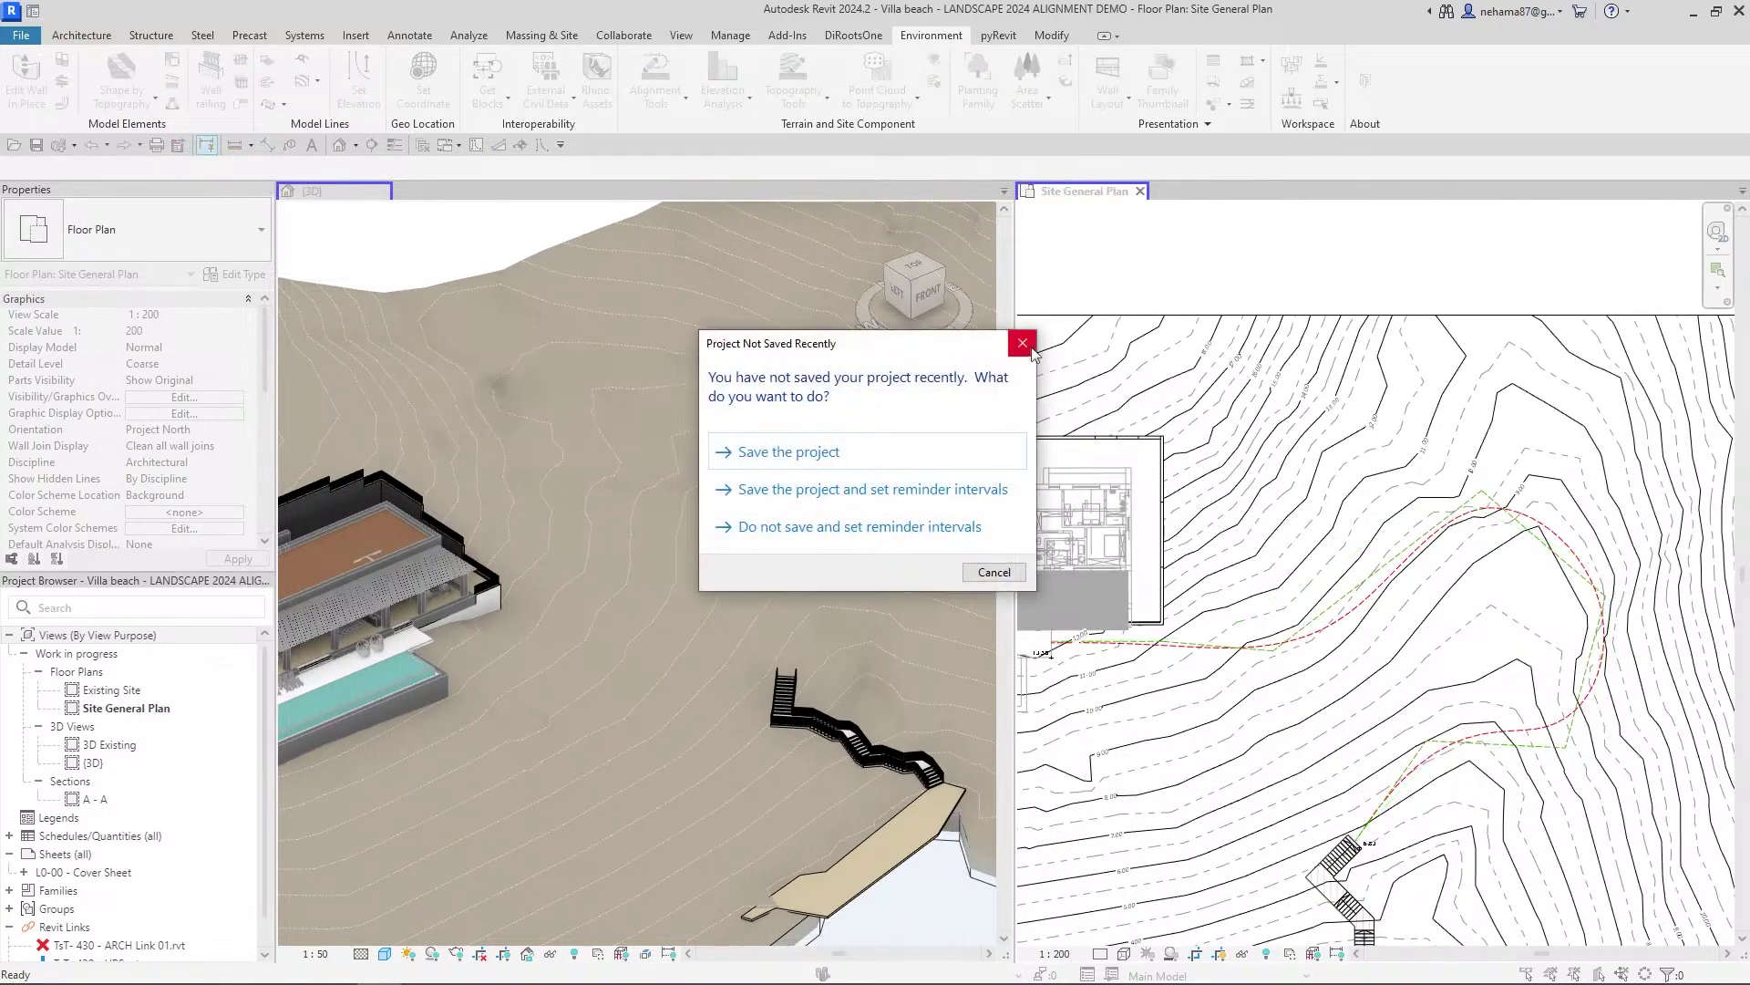
click(1023, 344)
- Delete the dashed green and dashed red guide lines along the path in the site plan
click(1360, 588)
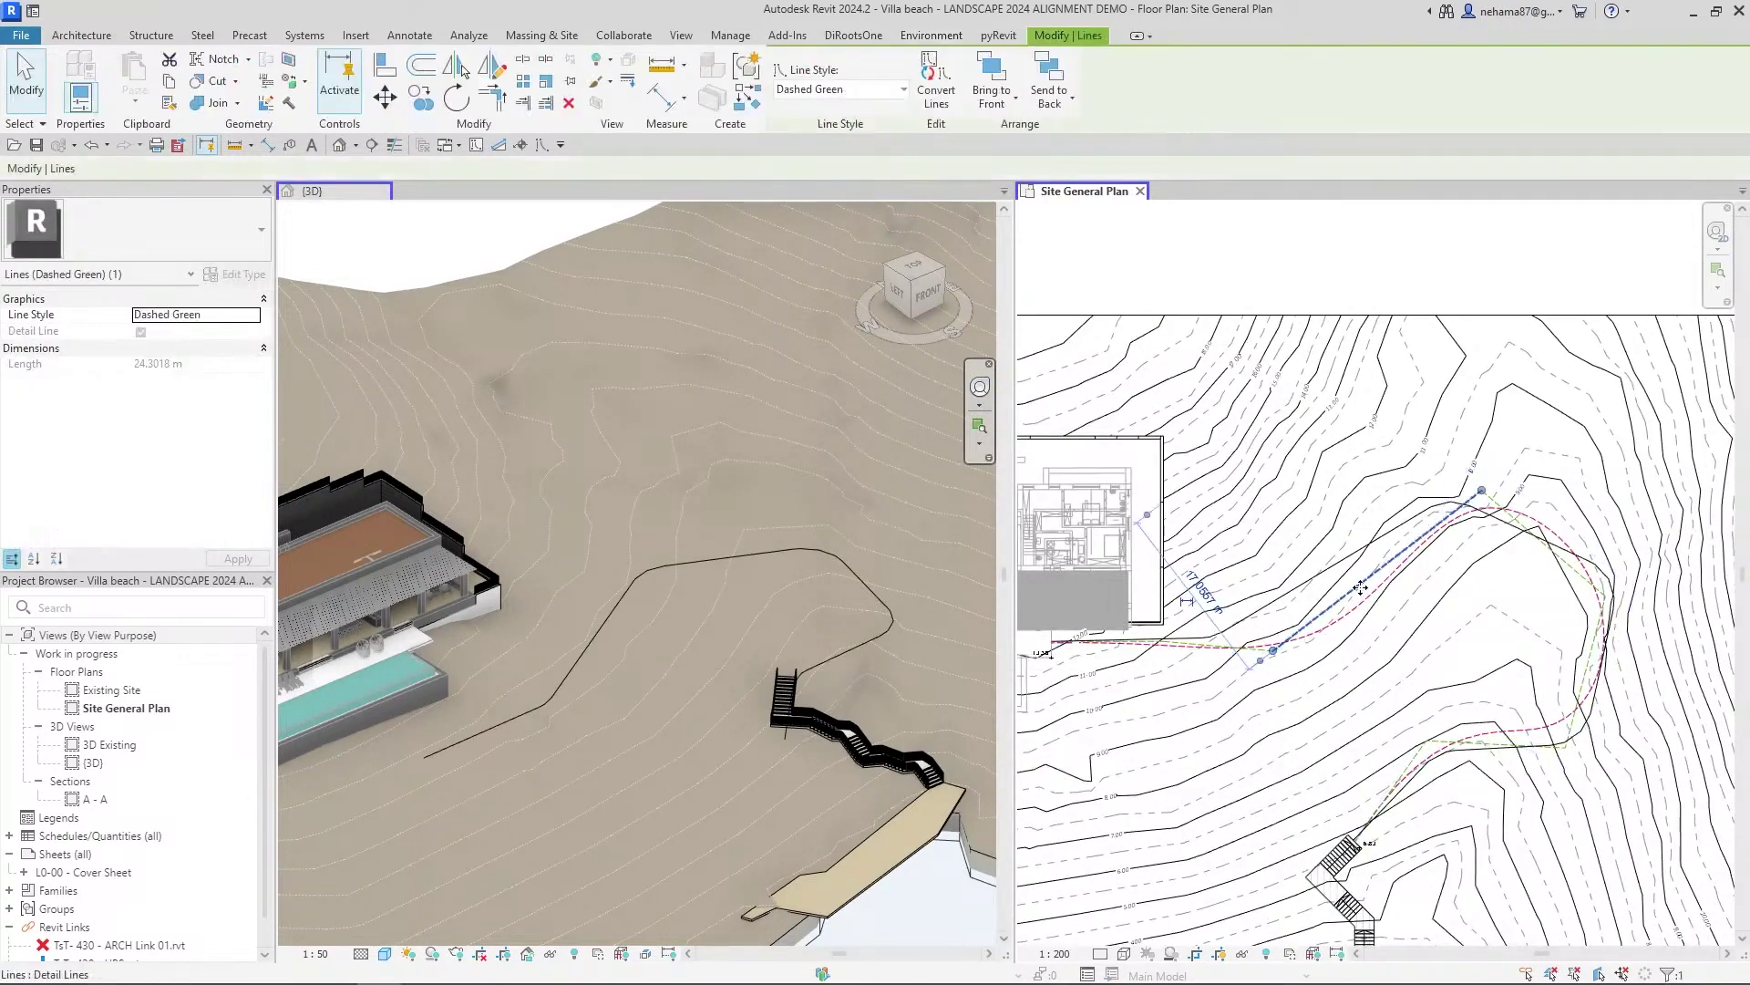
key(Delete)
click(1366, 615)
key(Delete)
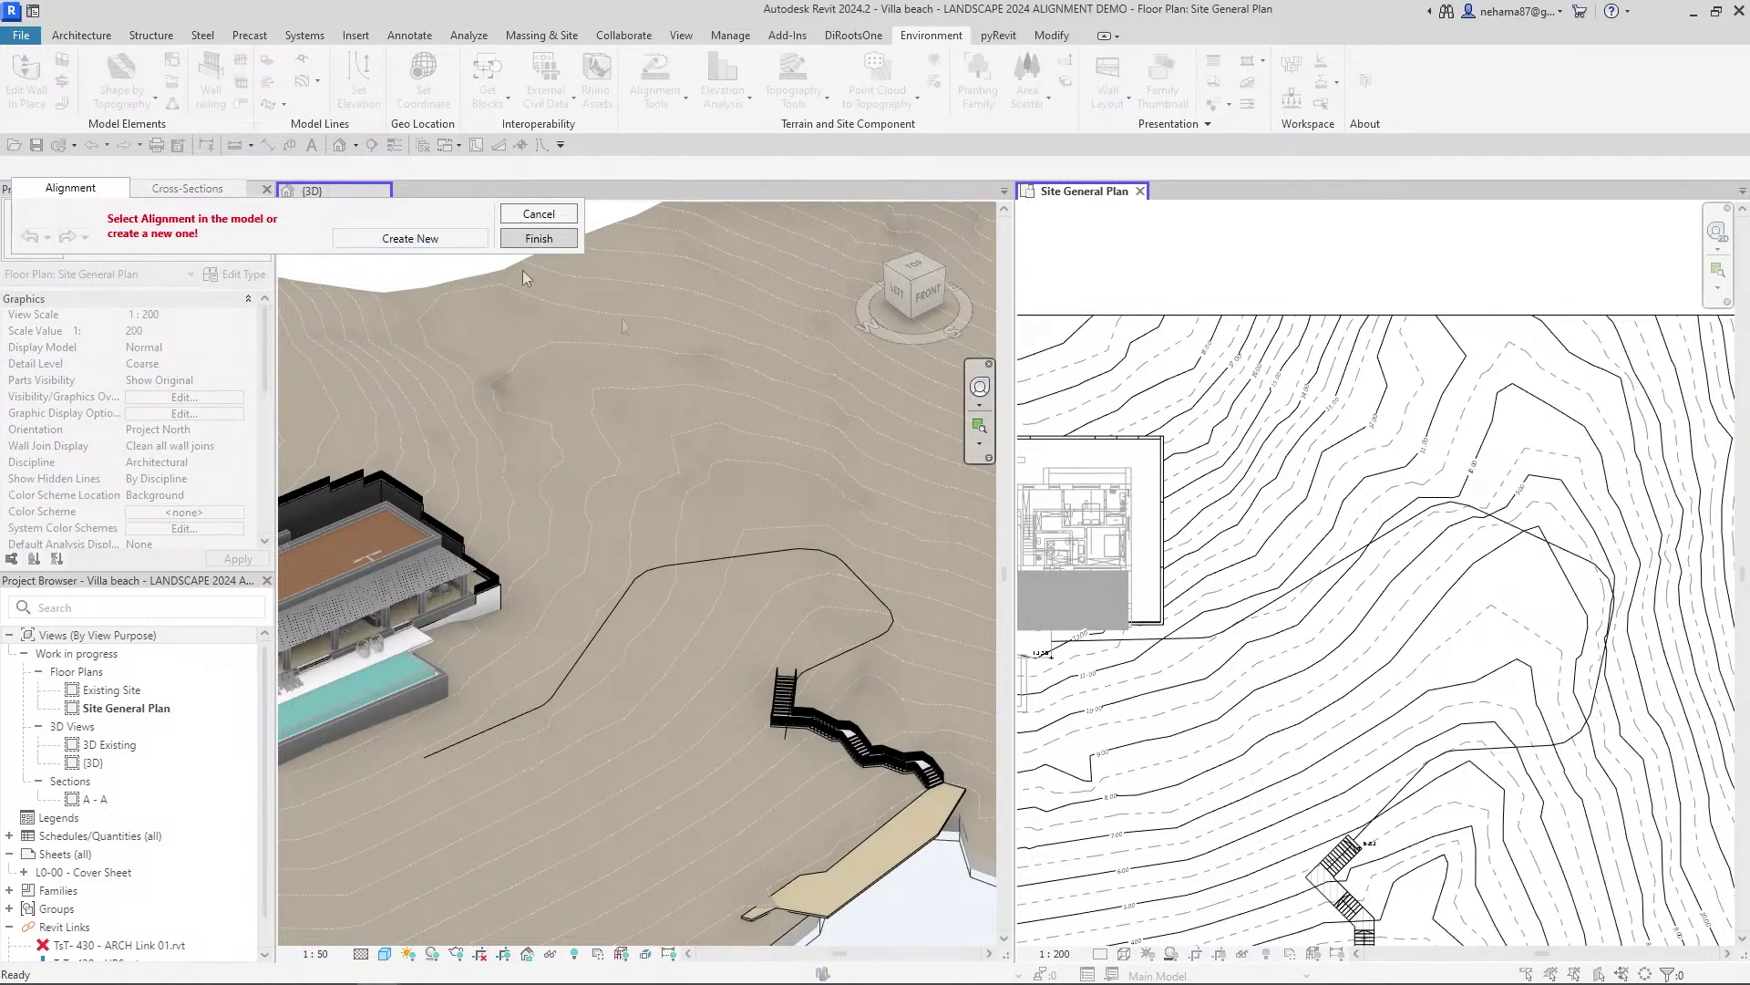
- Open the Path 1 alignment for editing its control points and segments in the site plan
click(1384, 547)
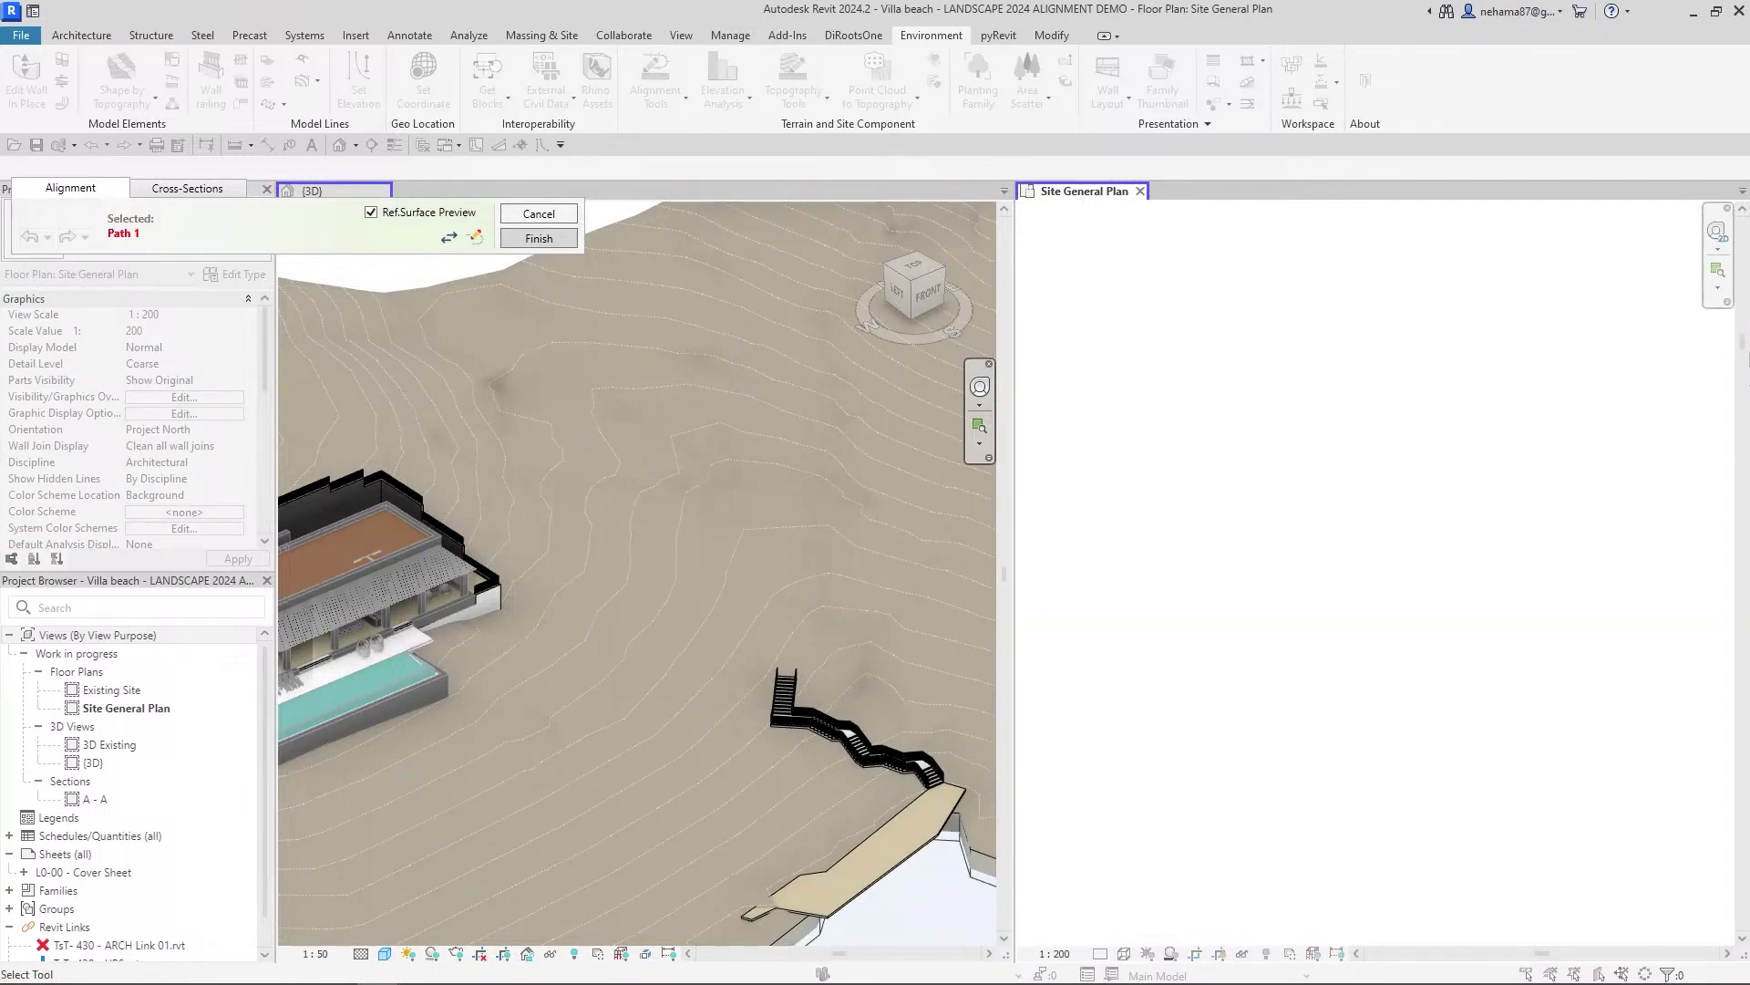
click(475, 237)
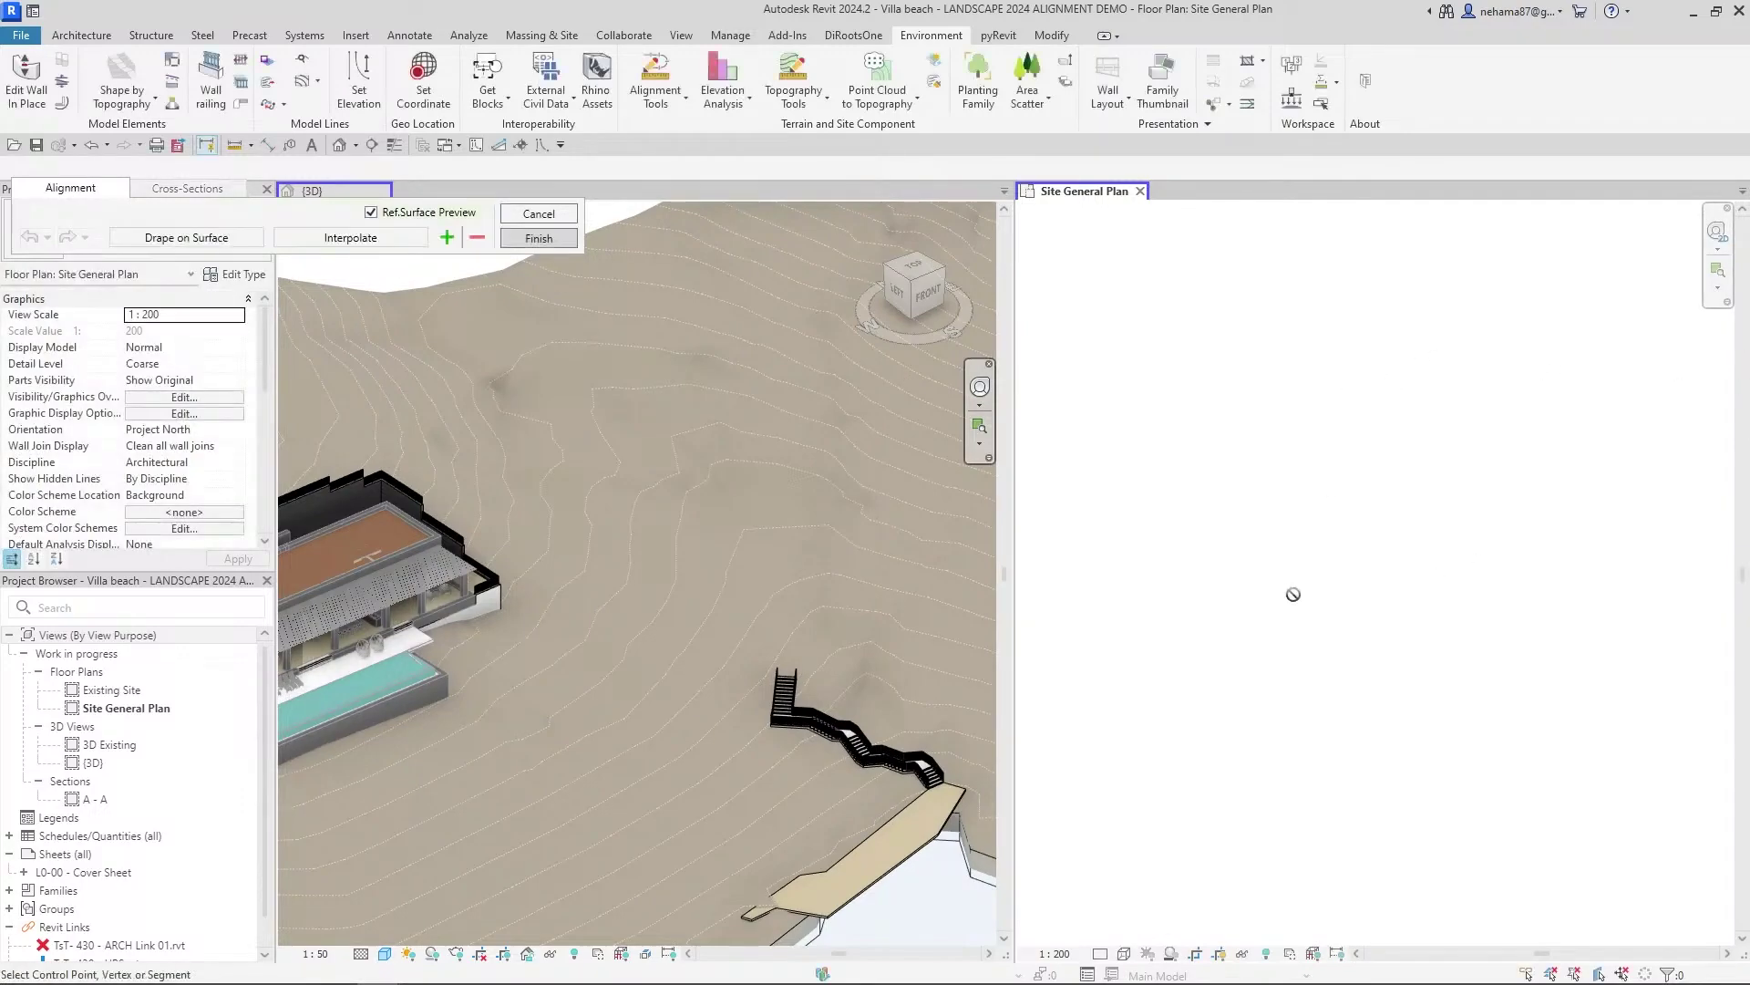
scroll(1312, 606, down, 3)
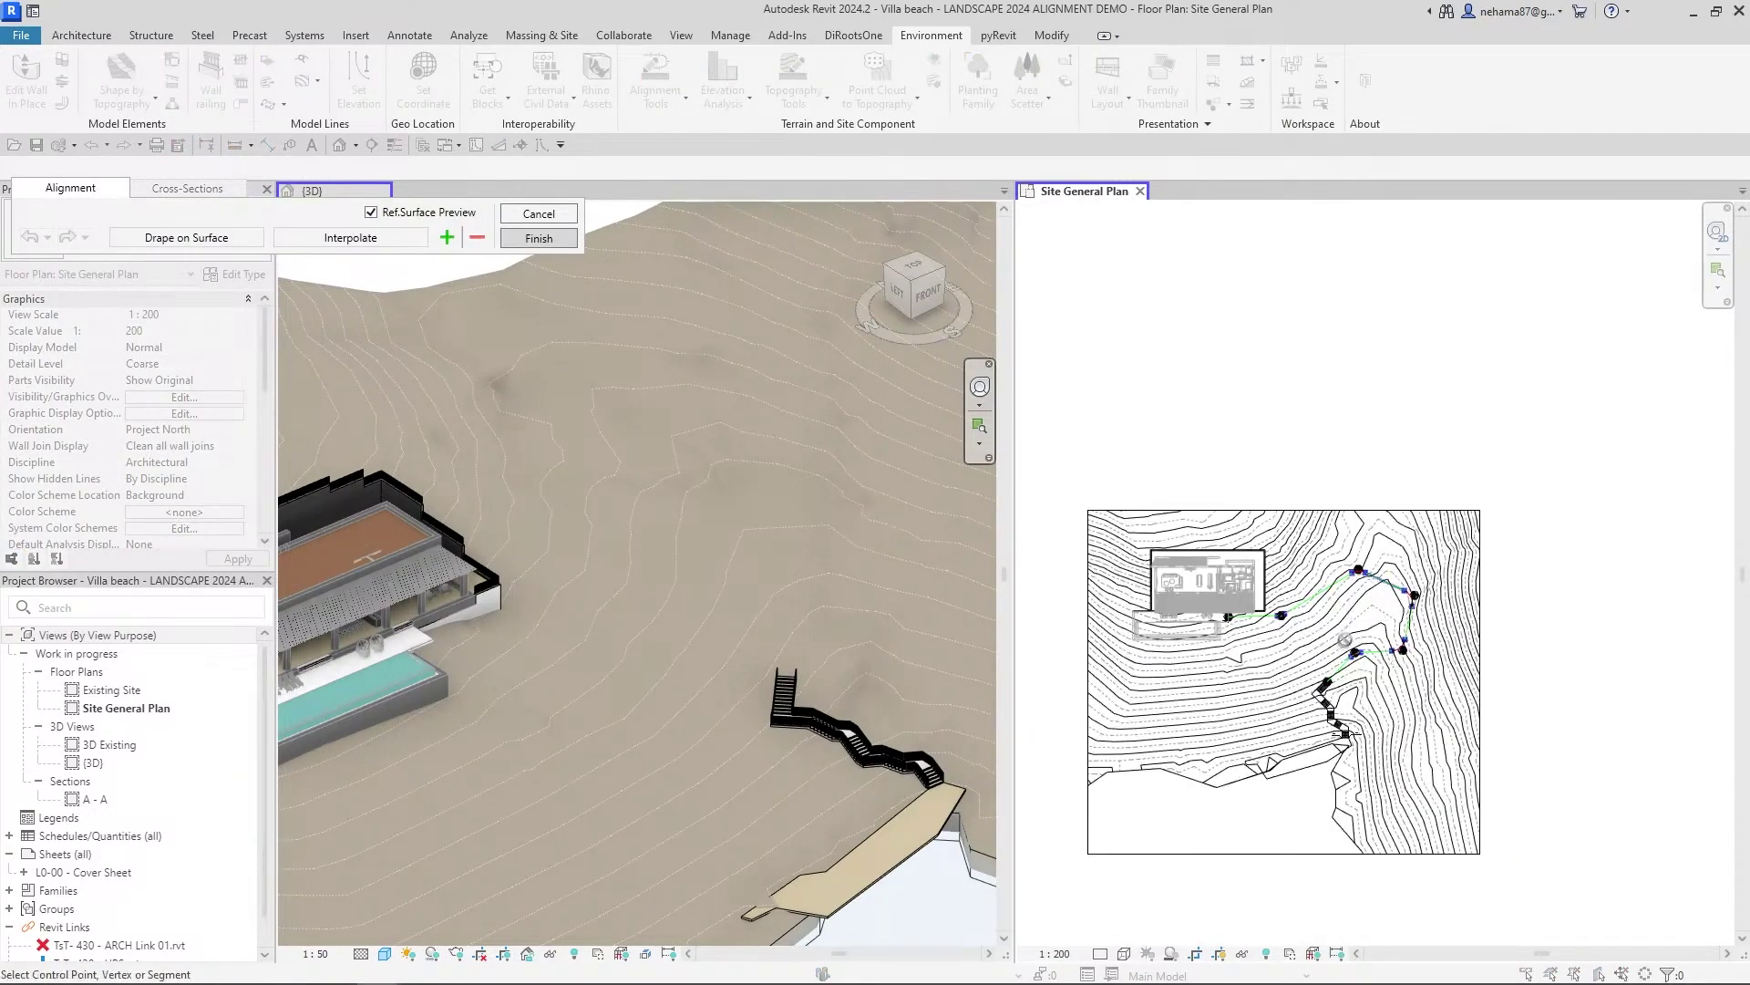
scroll(1301, 775, up, 4)
scroll(1301, 775, up, 3)
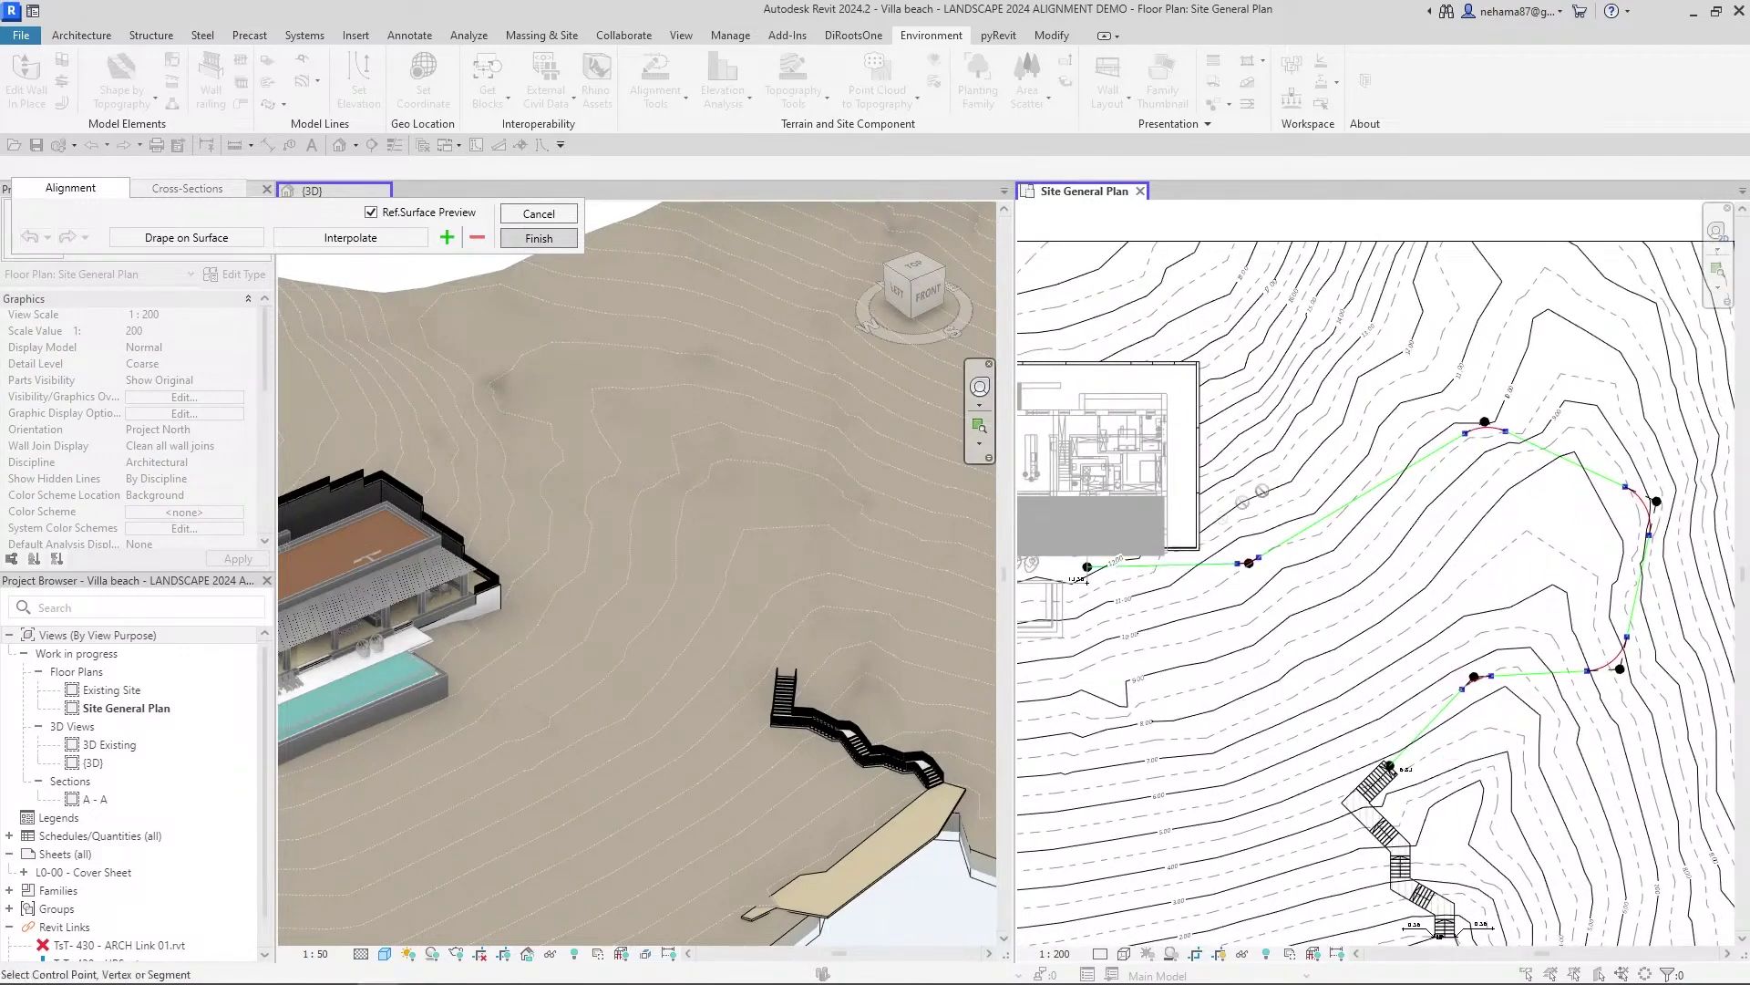
scroll(1267, 520, up, 4)
- Inspect the slope settings of the segments around the first bend and the bend control point's arc and elevation settings
click(1158, 594)
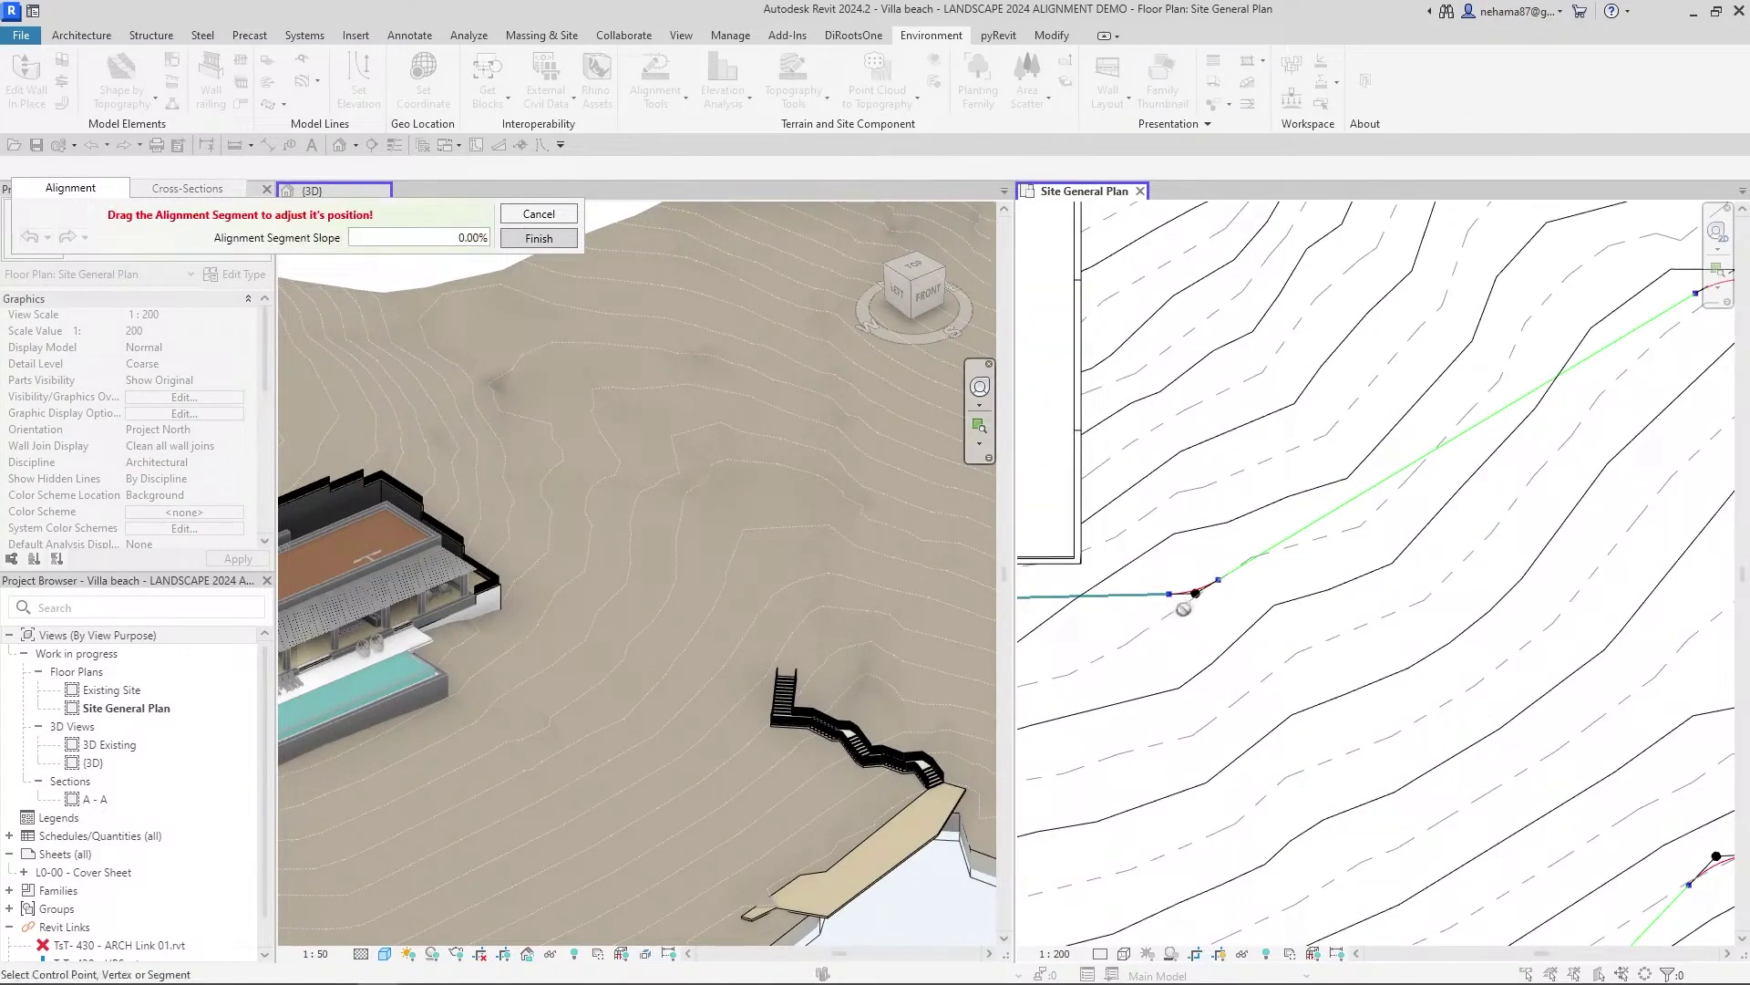
click(1242, 571)
click(1456, 436)
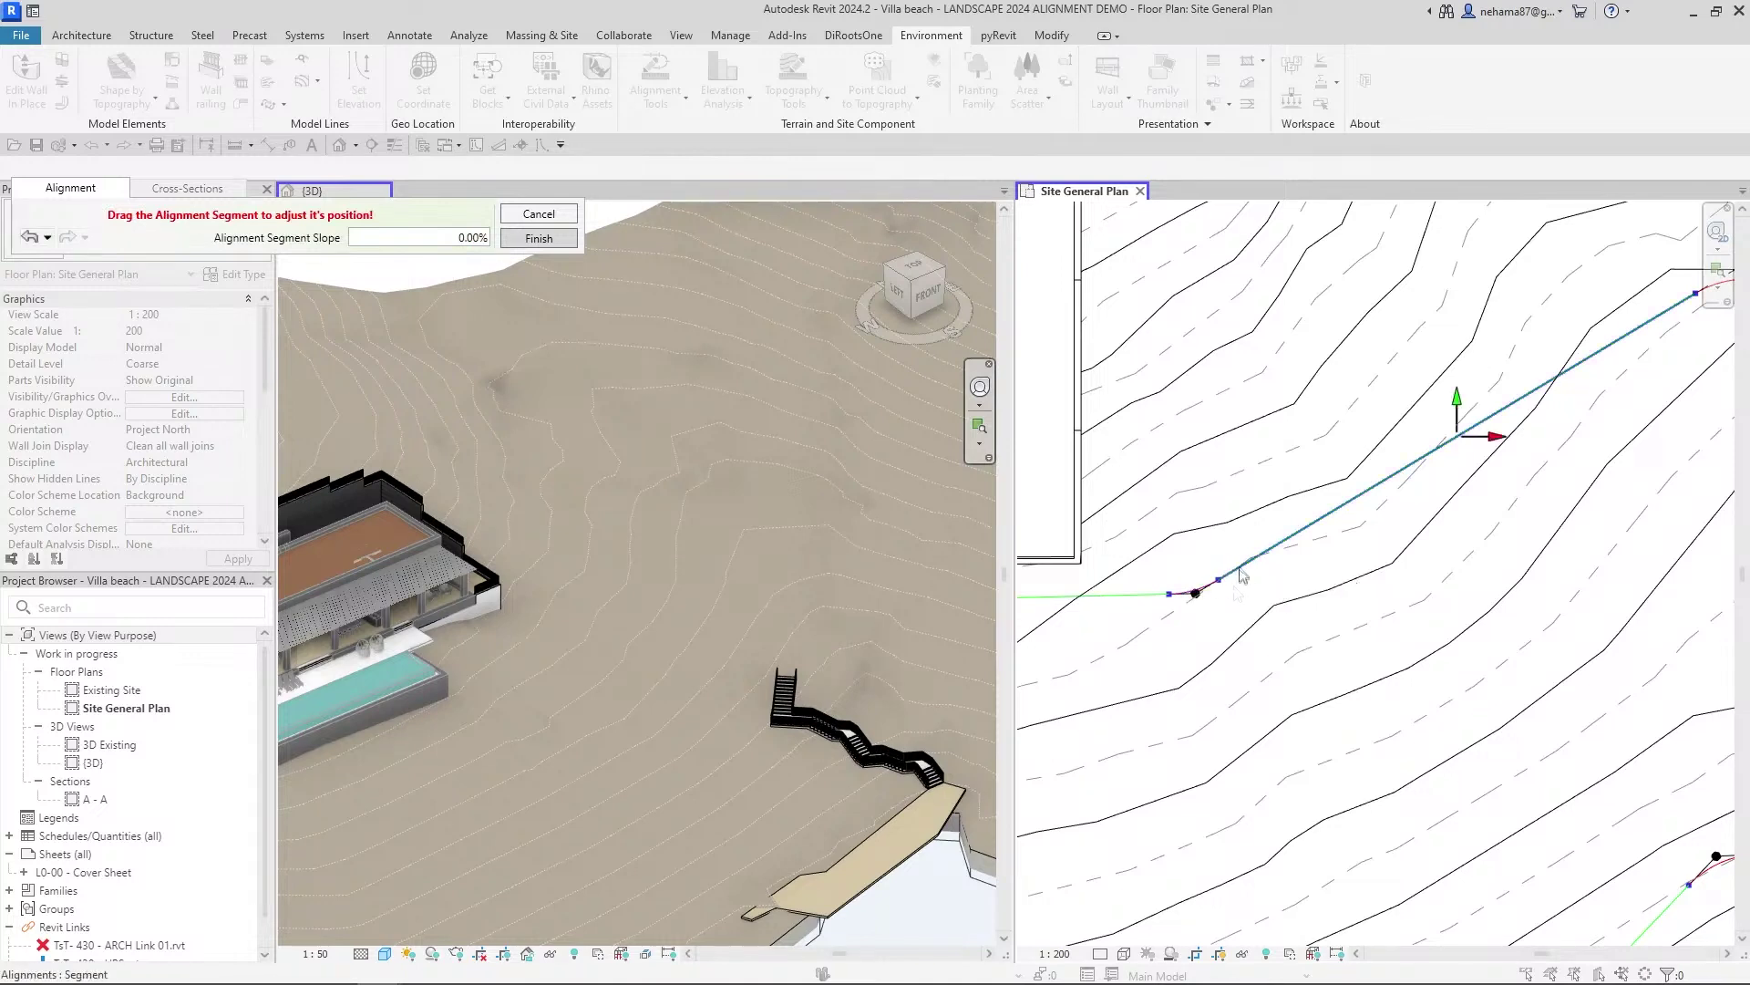
click(1197, 602)
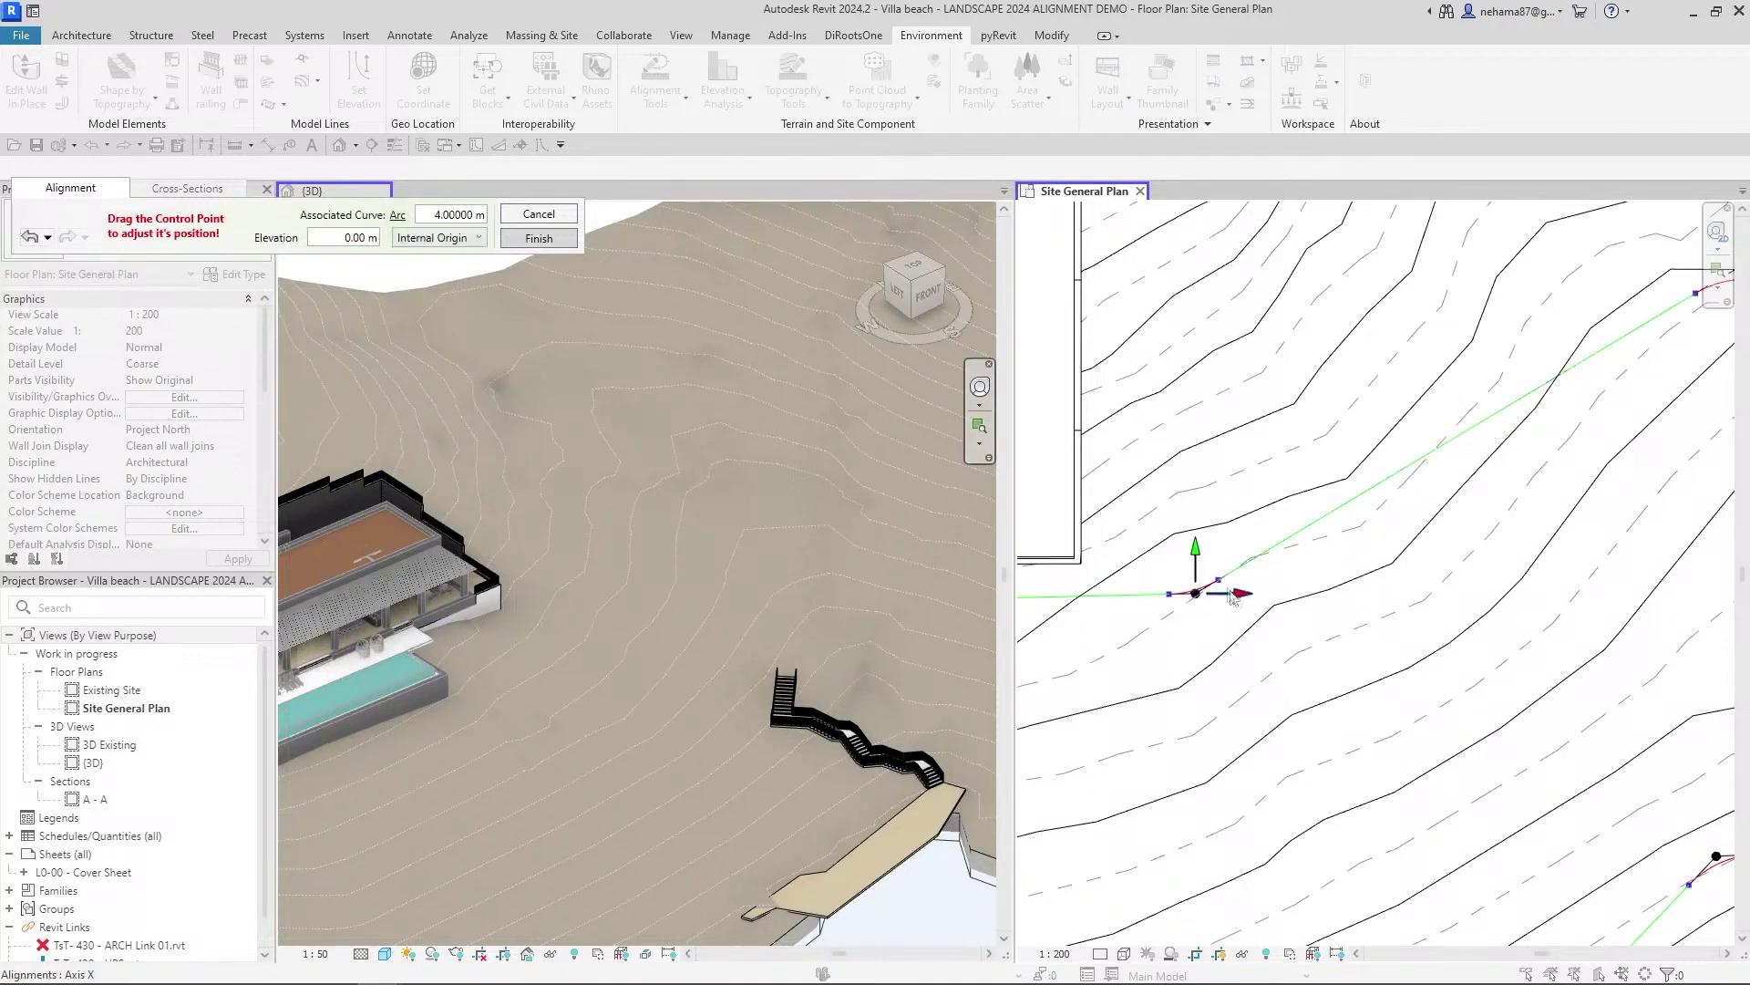
- Set the elevation of the alignment's start control point at the villa terrace to 13.5 m
scroll(1219, 588, down, 5)
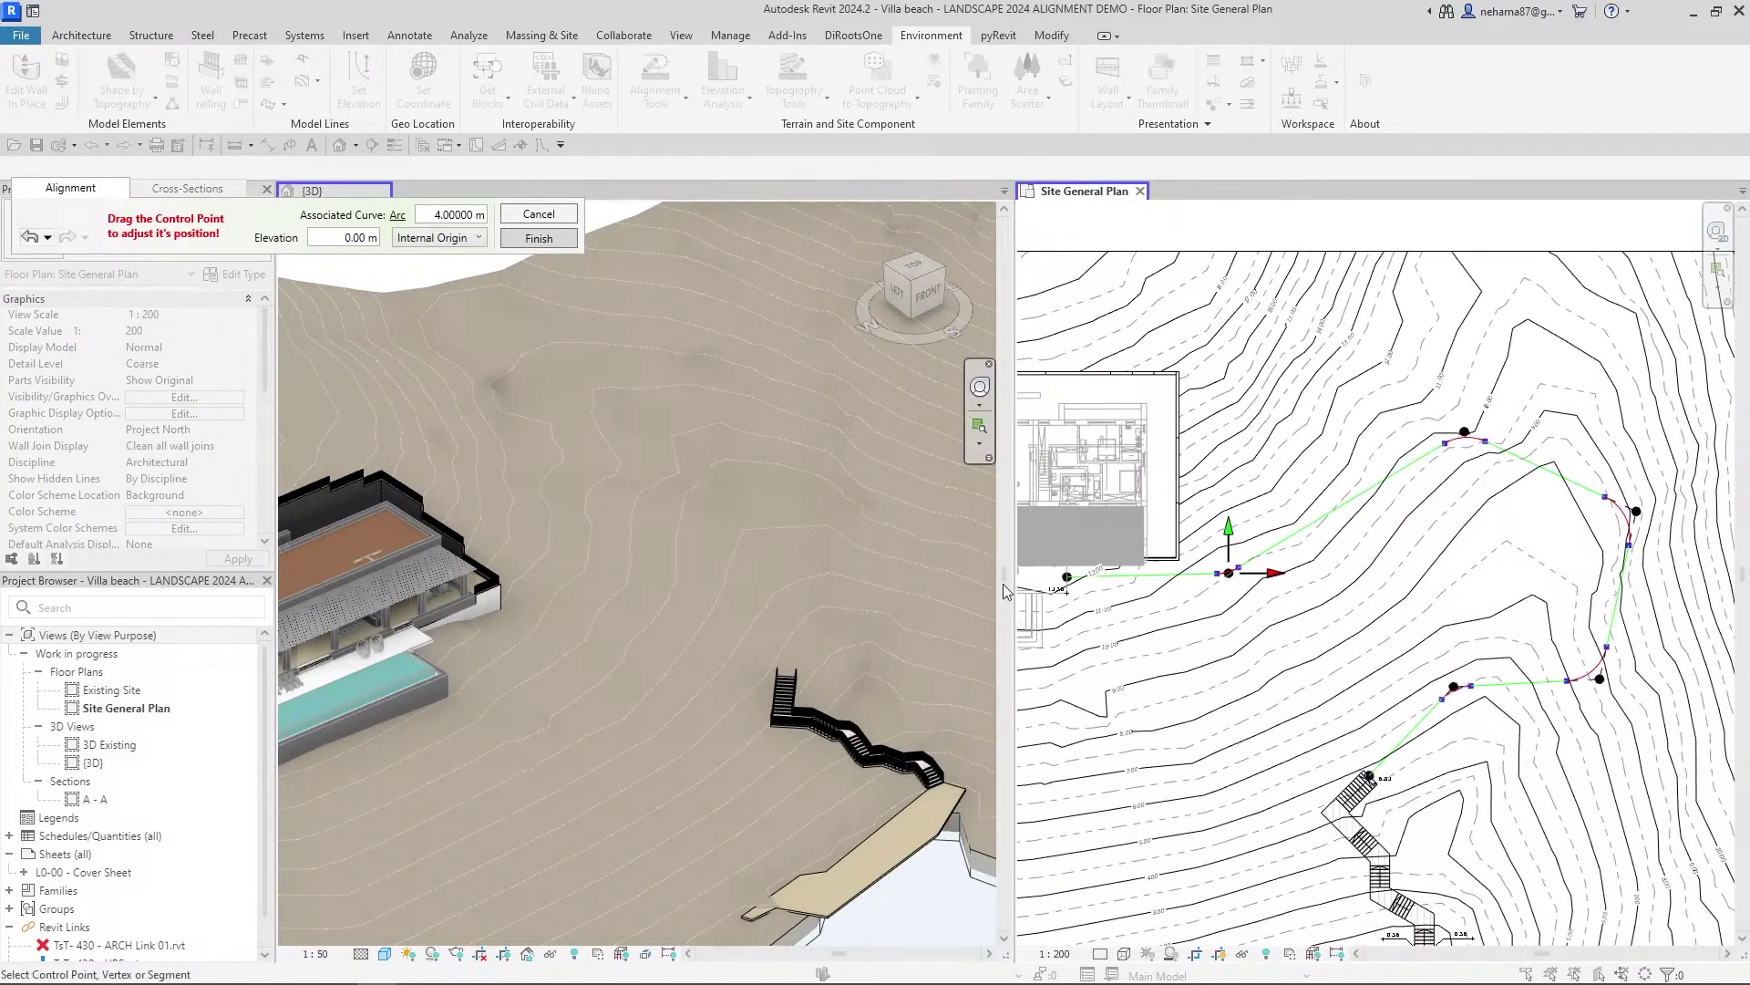
scroll(1109, 639, up, 5)
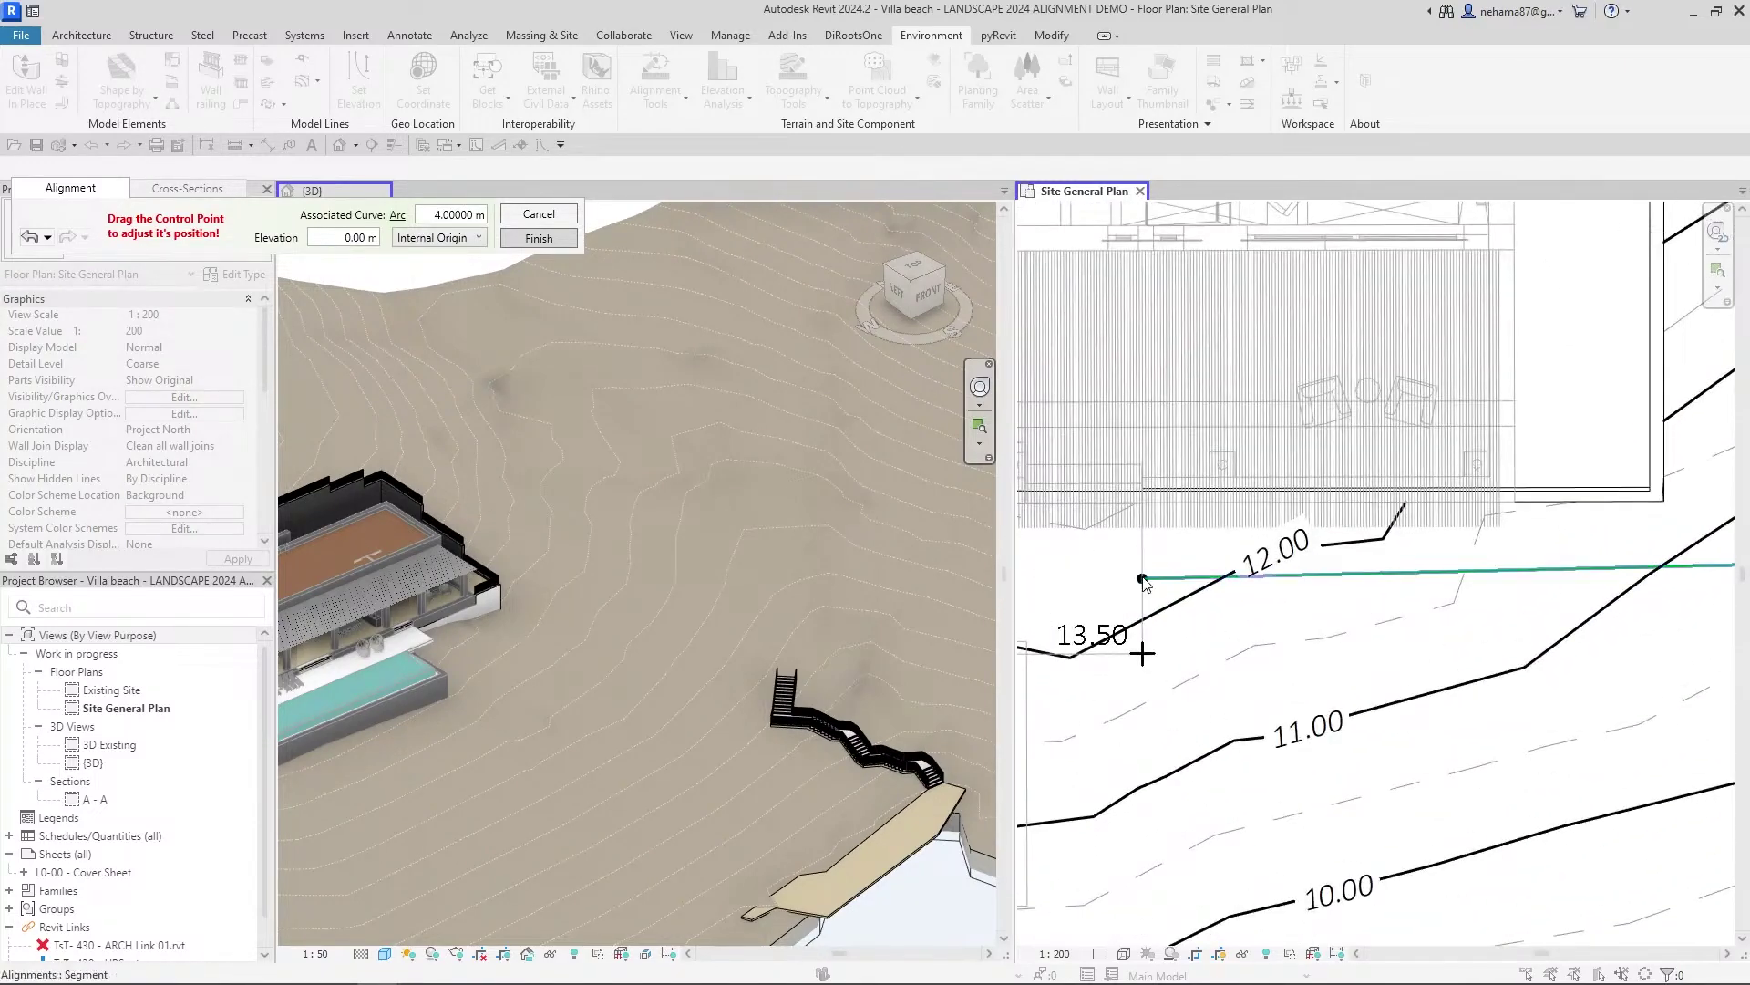
click(1142, 579)
double_click(358, 237)
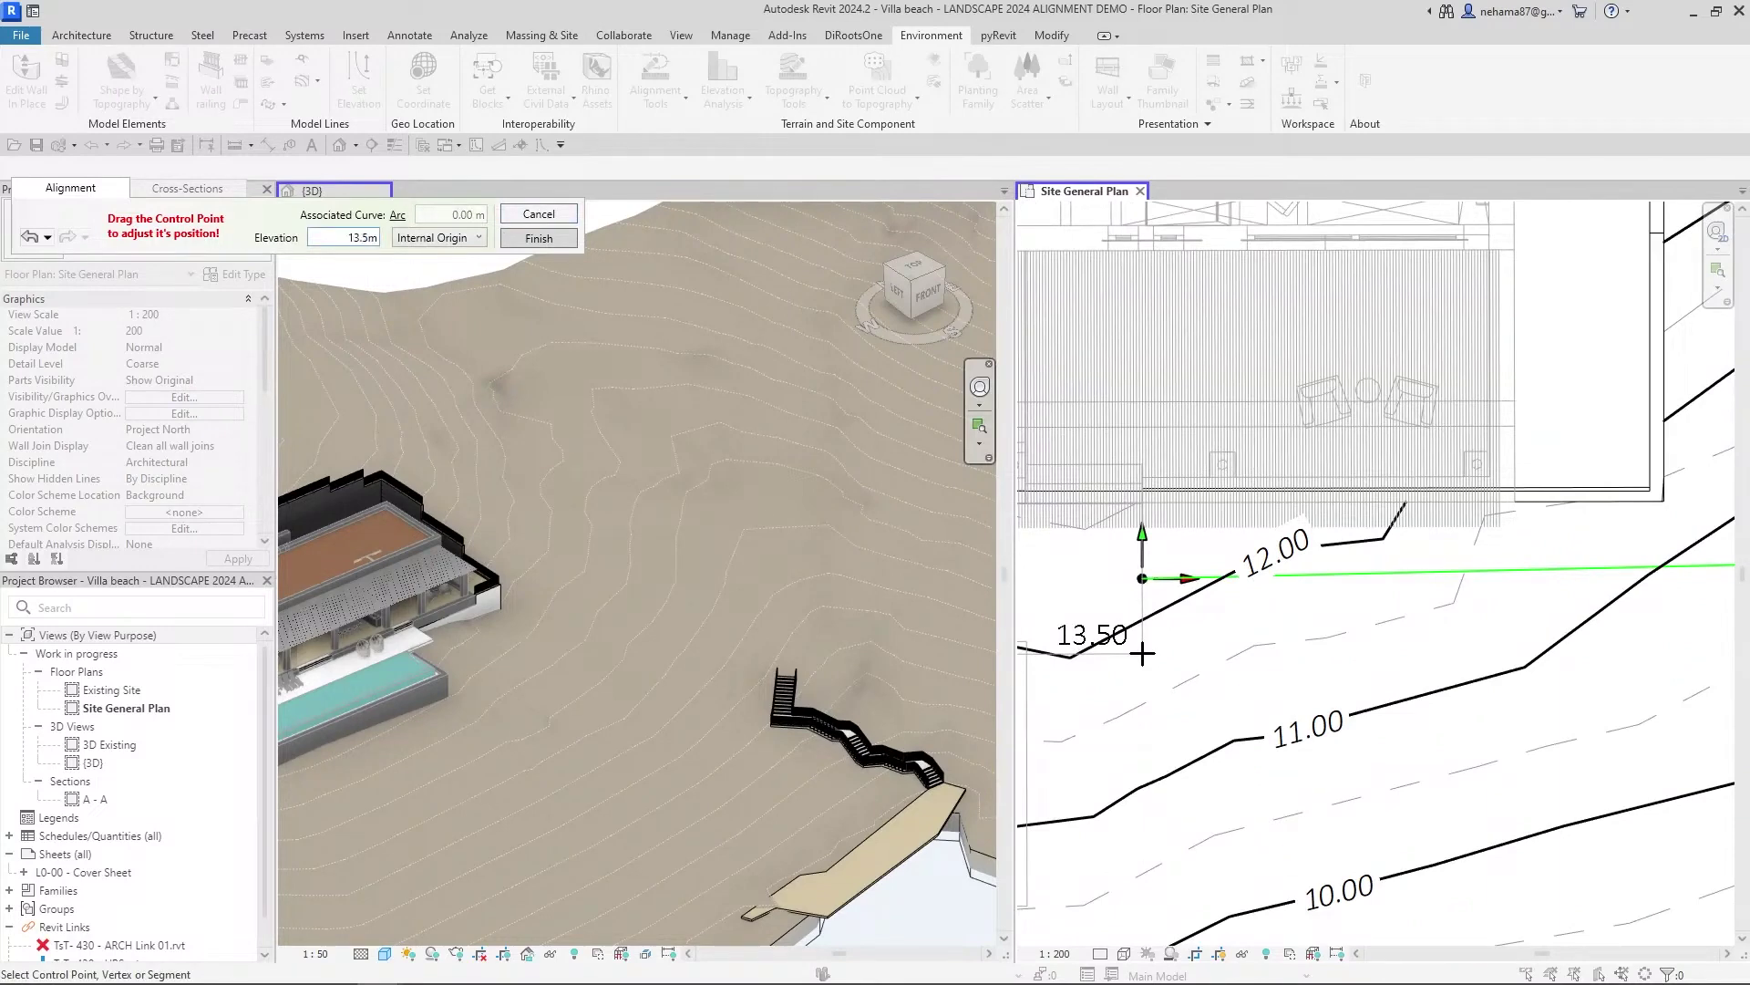
text(13.5)
key(Return)
- Adjust the position of the alignment's end control point on the upper stair edge and set its elevation to 6.83 m
scroll(1196, 503, down, 4)
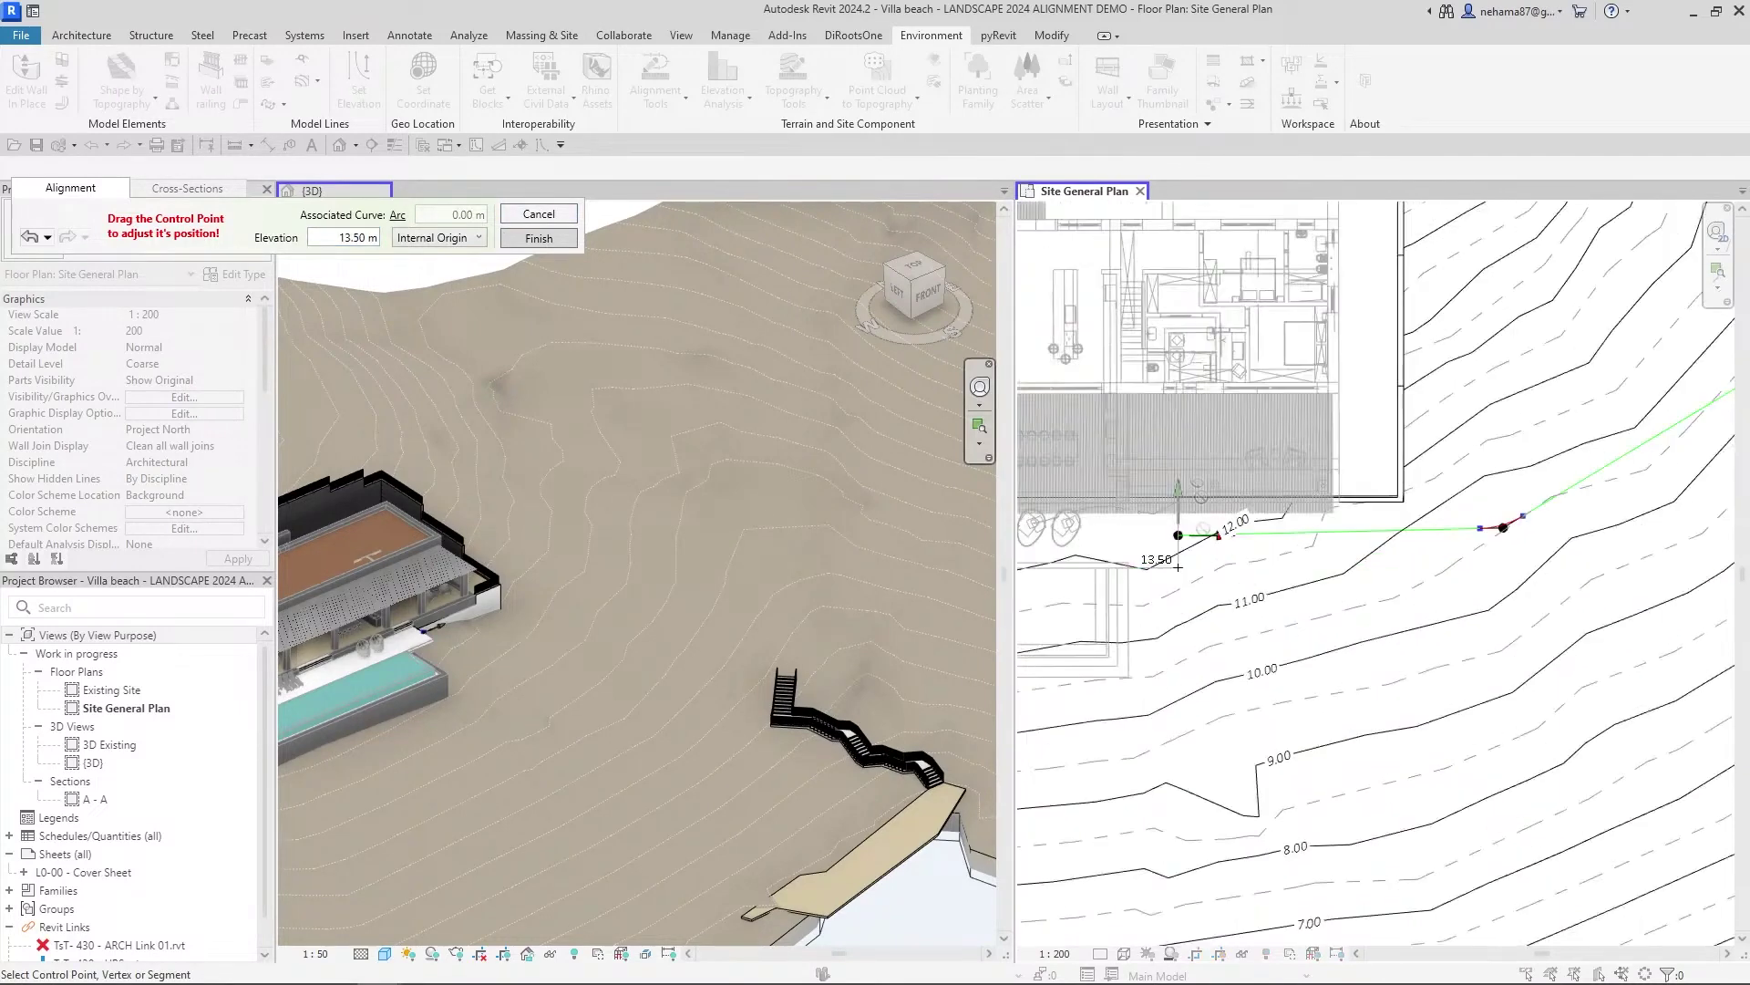
scroll(1179, 558, down, 3)
scroll(1297, 771, up, 6)
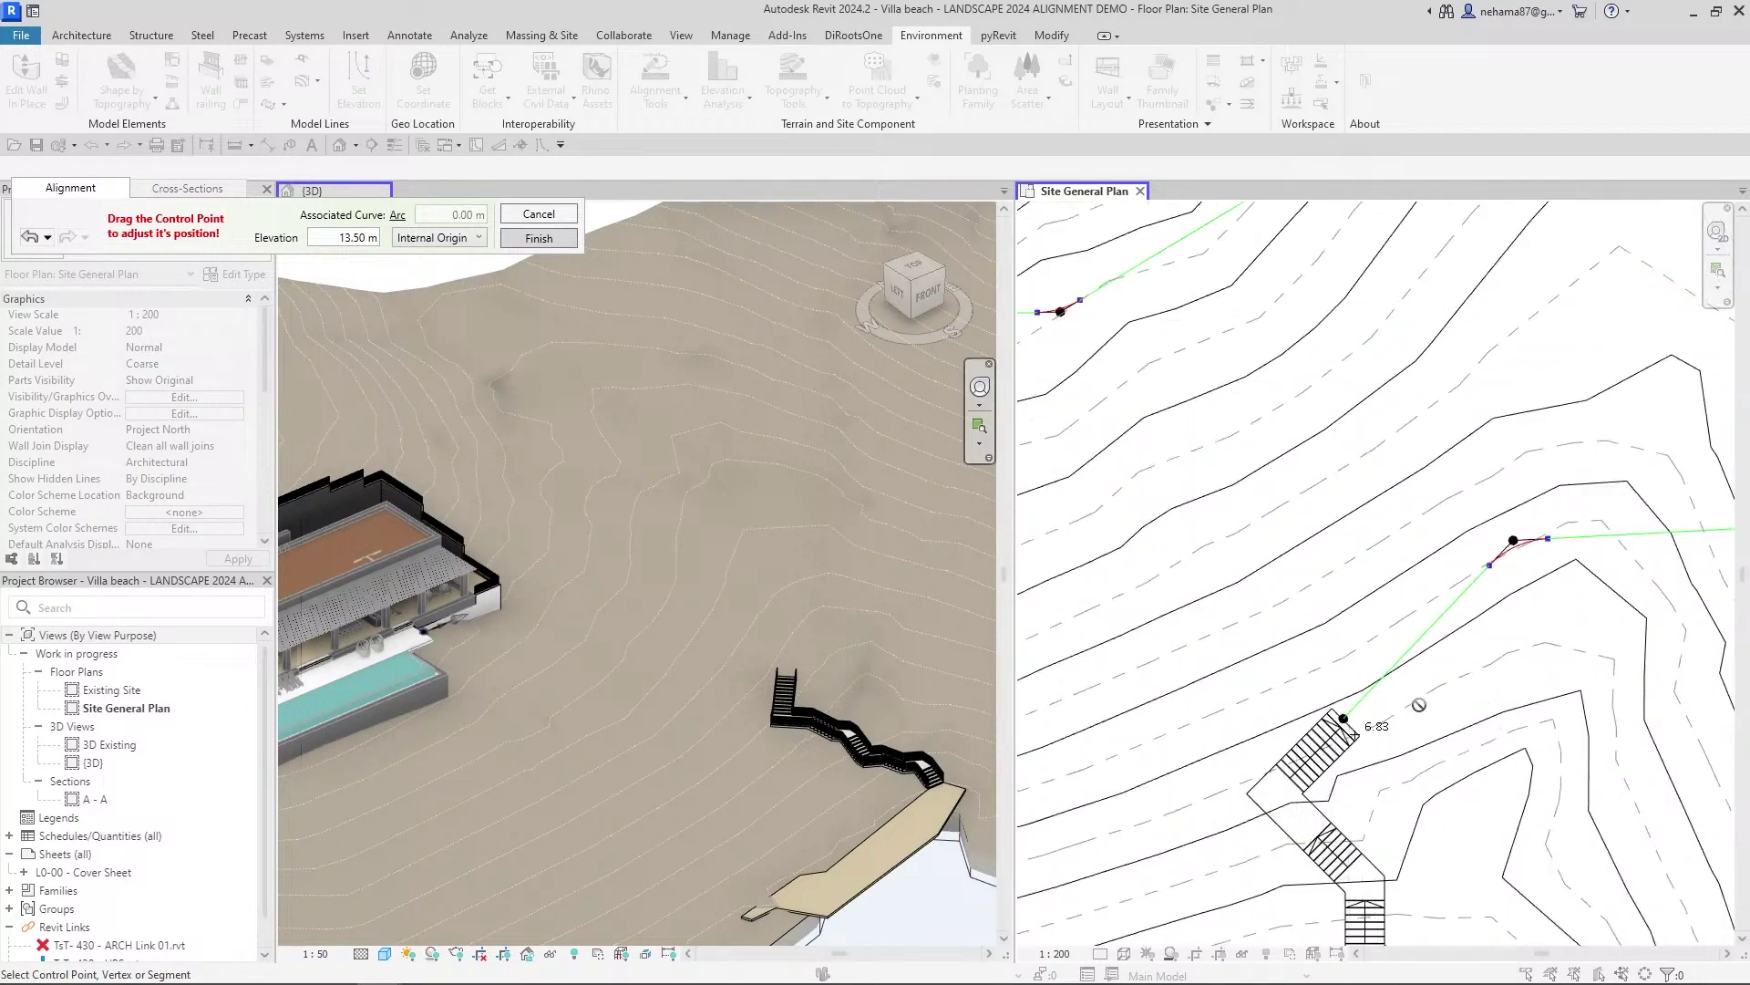
scroll(1326, 742, up, 2)
click(1273, 722)
drag(1274, 722, 1274, 730)
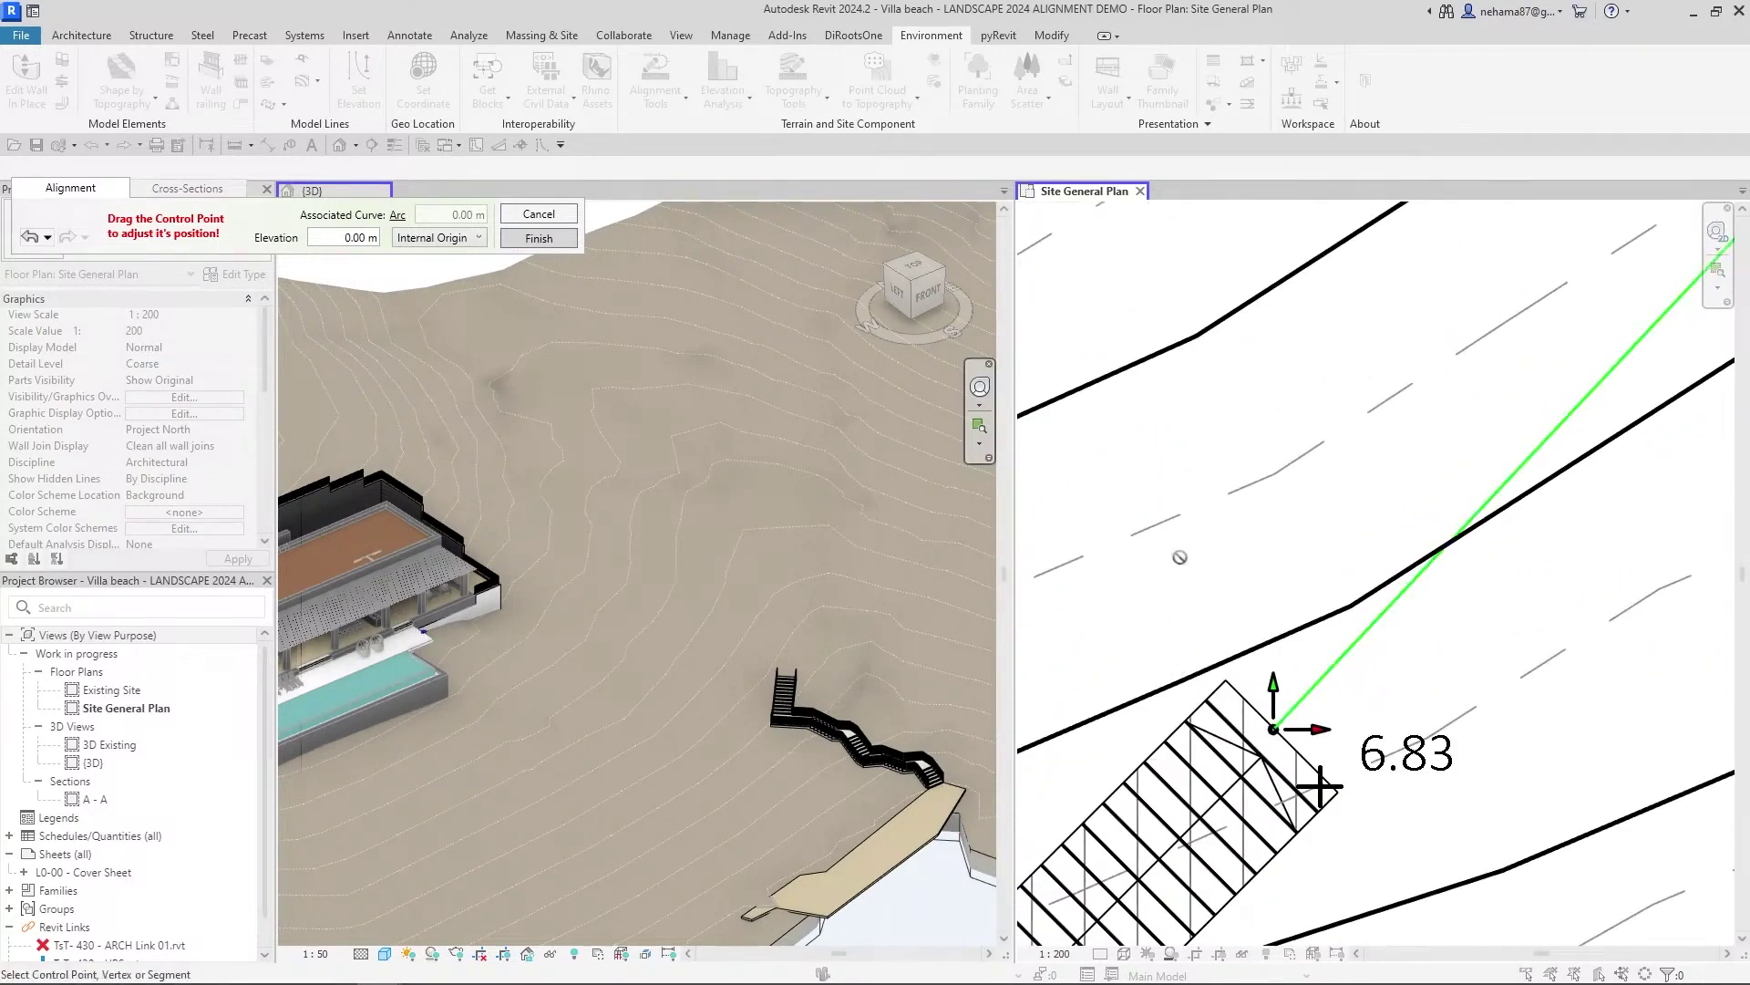
drag(1282, 733, 1265, 726)
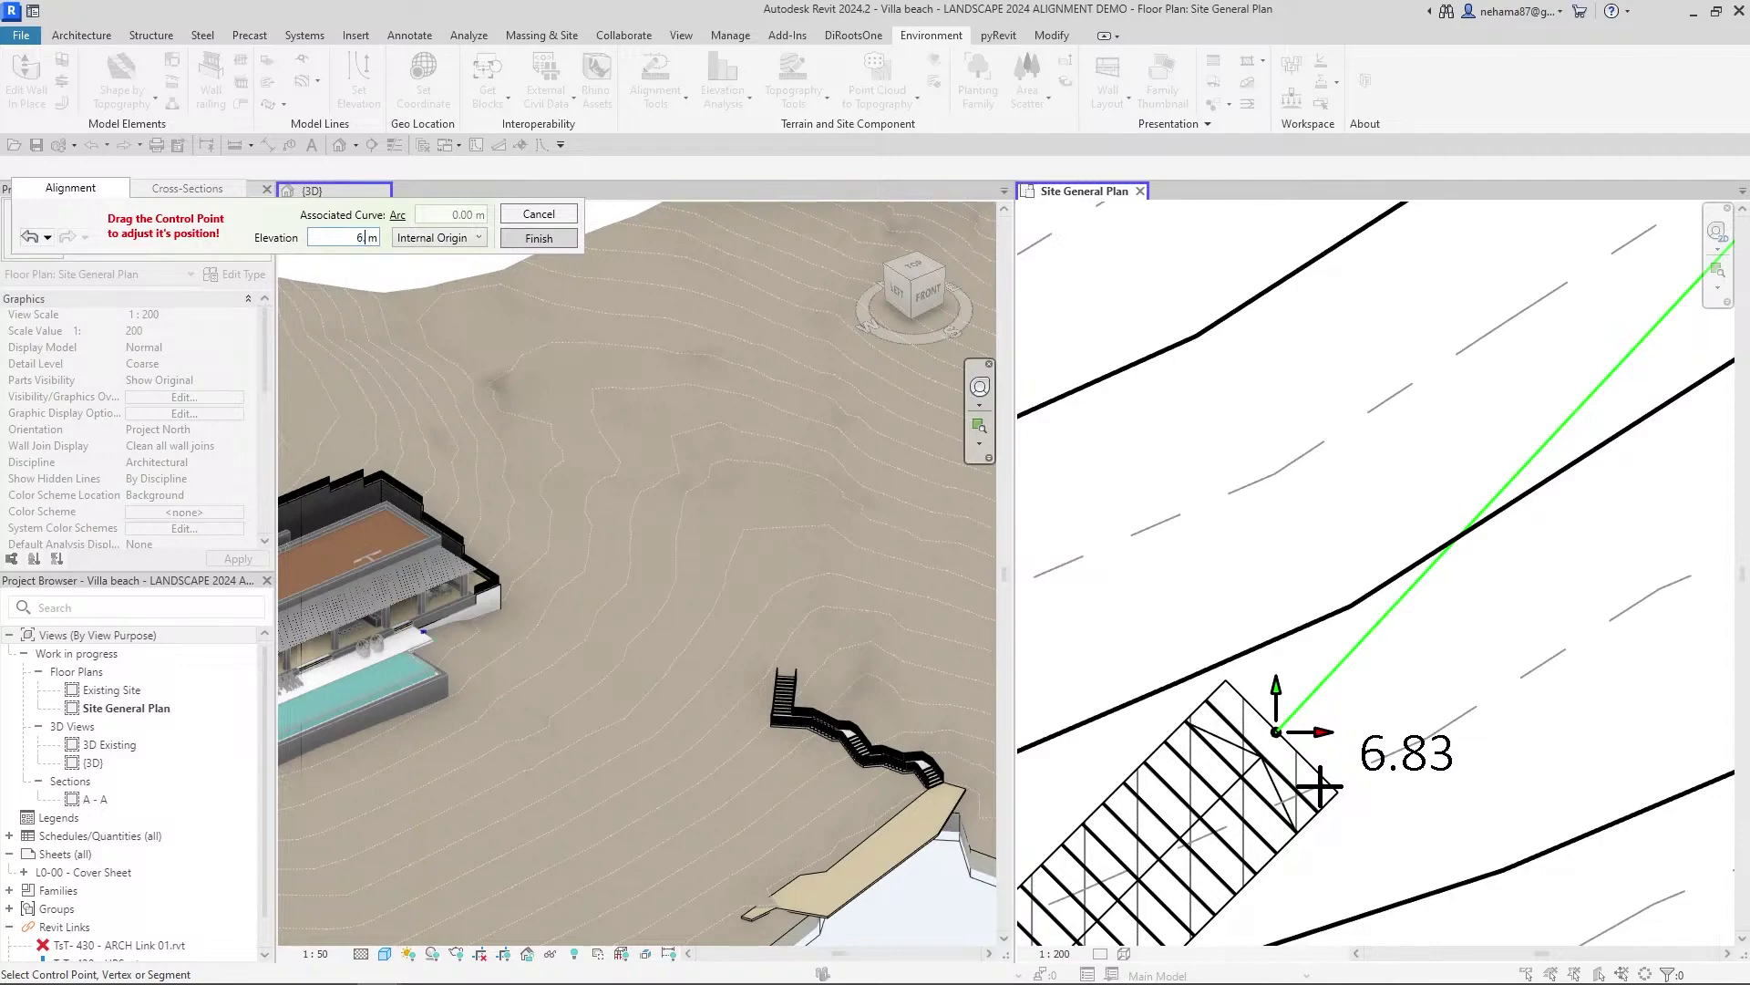
scroll(1320, 785, down, 5)
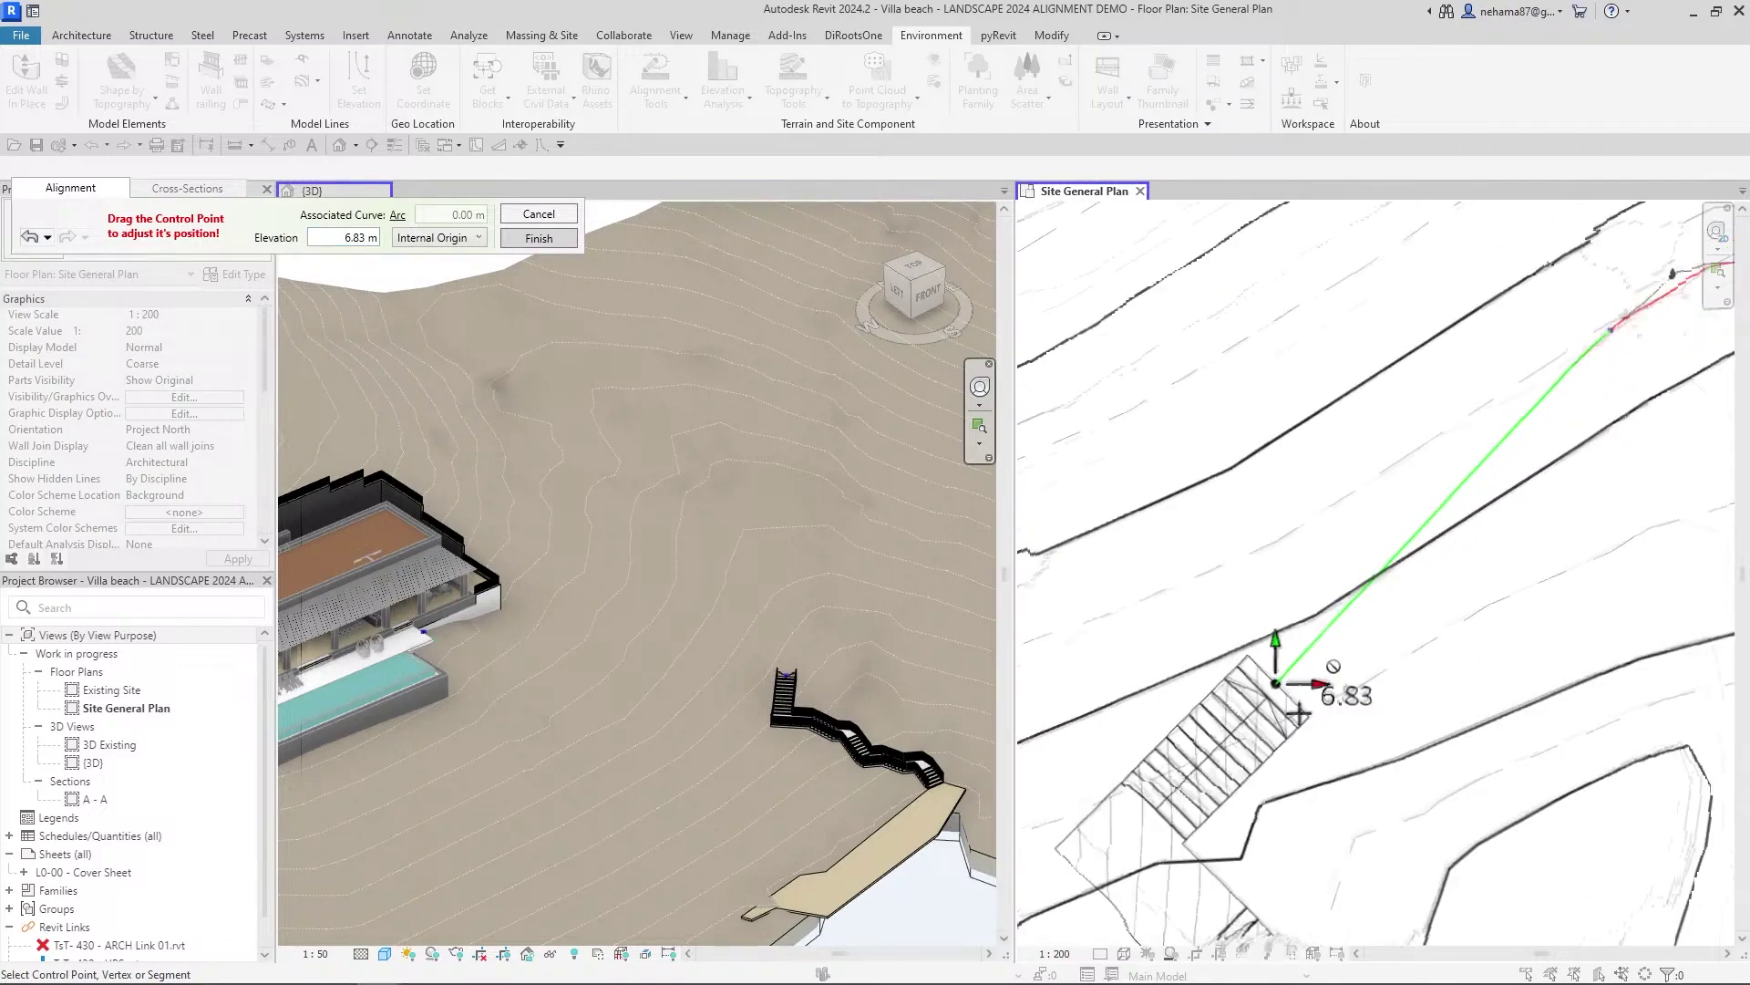
middle_drag(1378, 477, 1423, 548)
key(Escape)
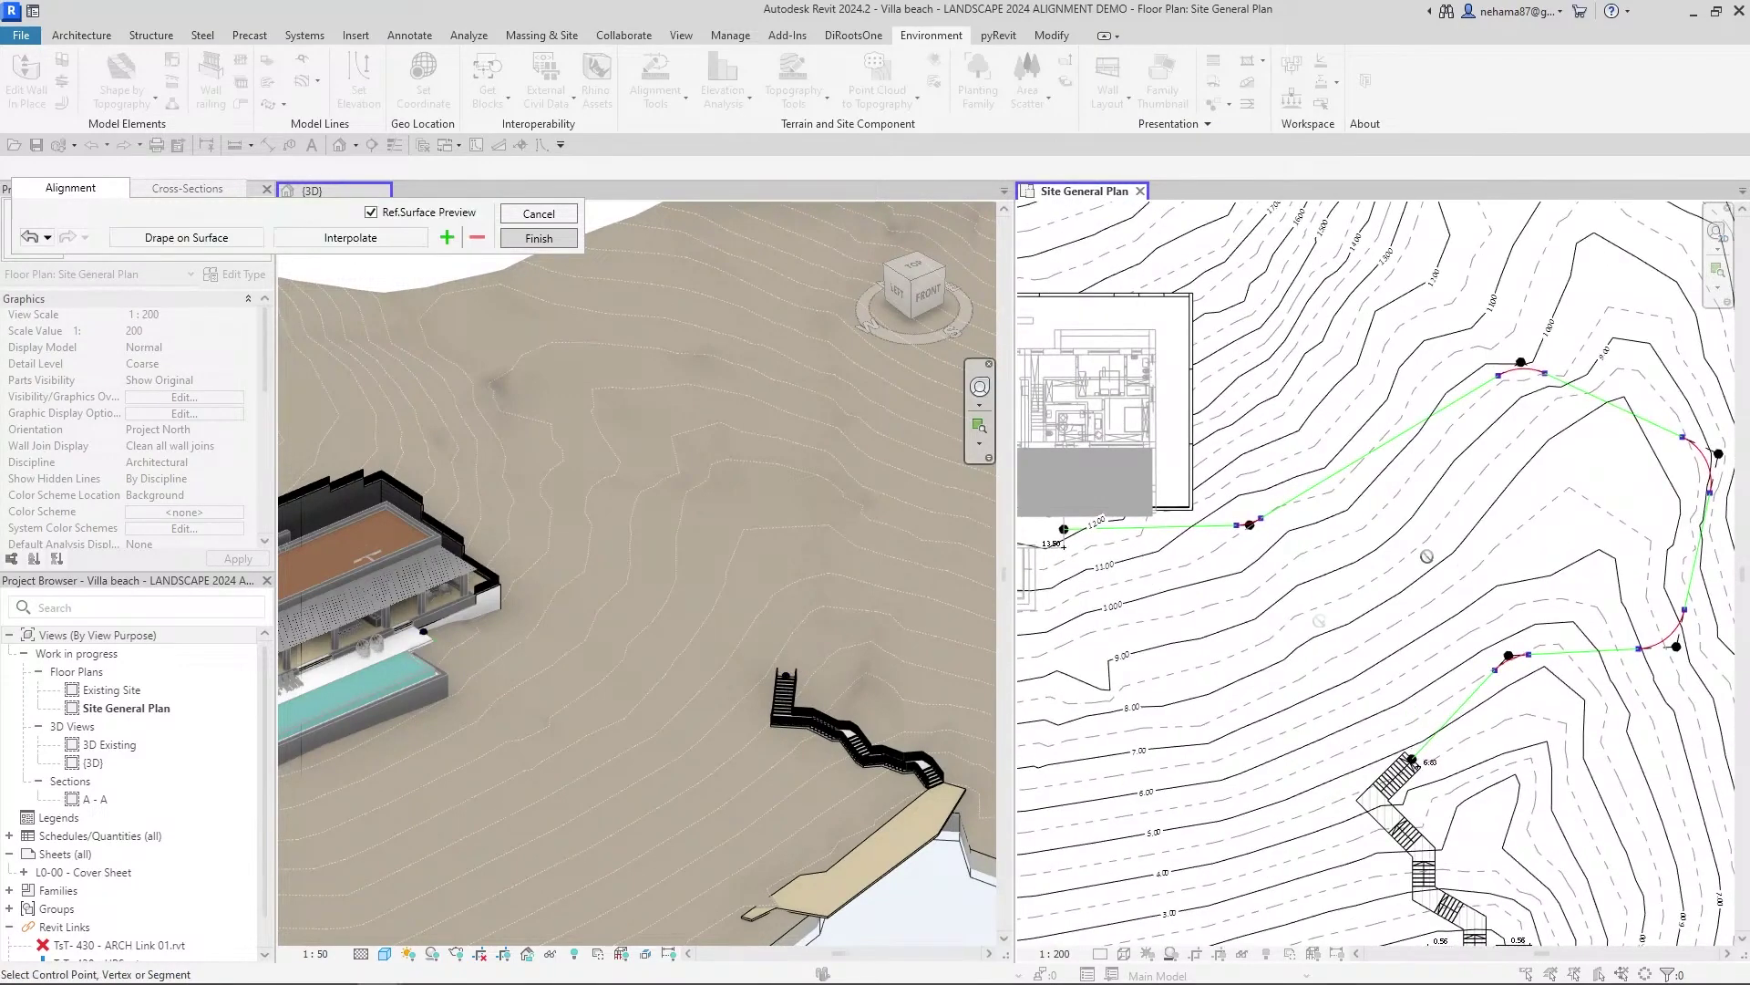
- Interpolate the alignment's intermediate elevations between its start control point at the villa and its end control point at the stairs
scroll(424, 633, up, 1)
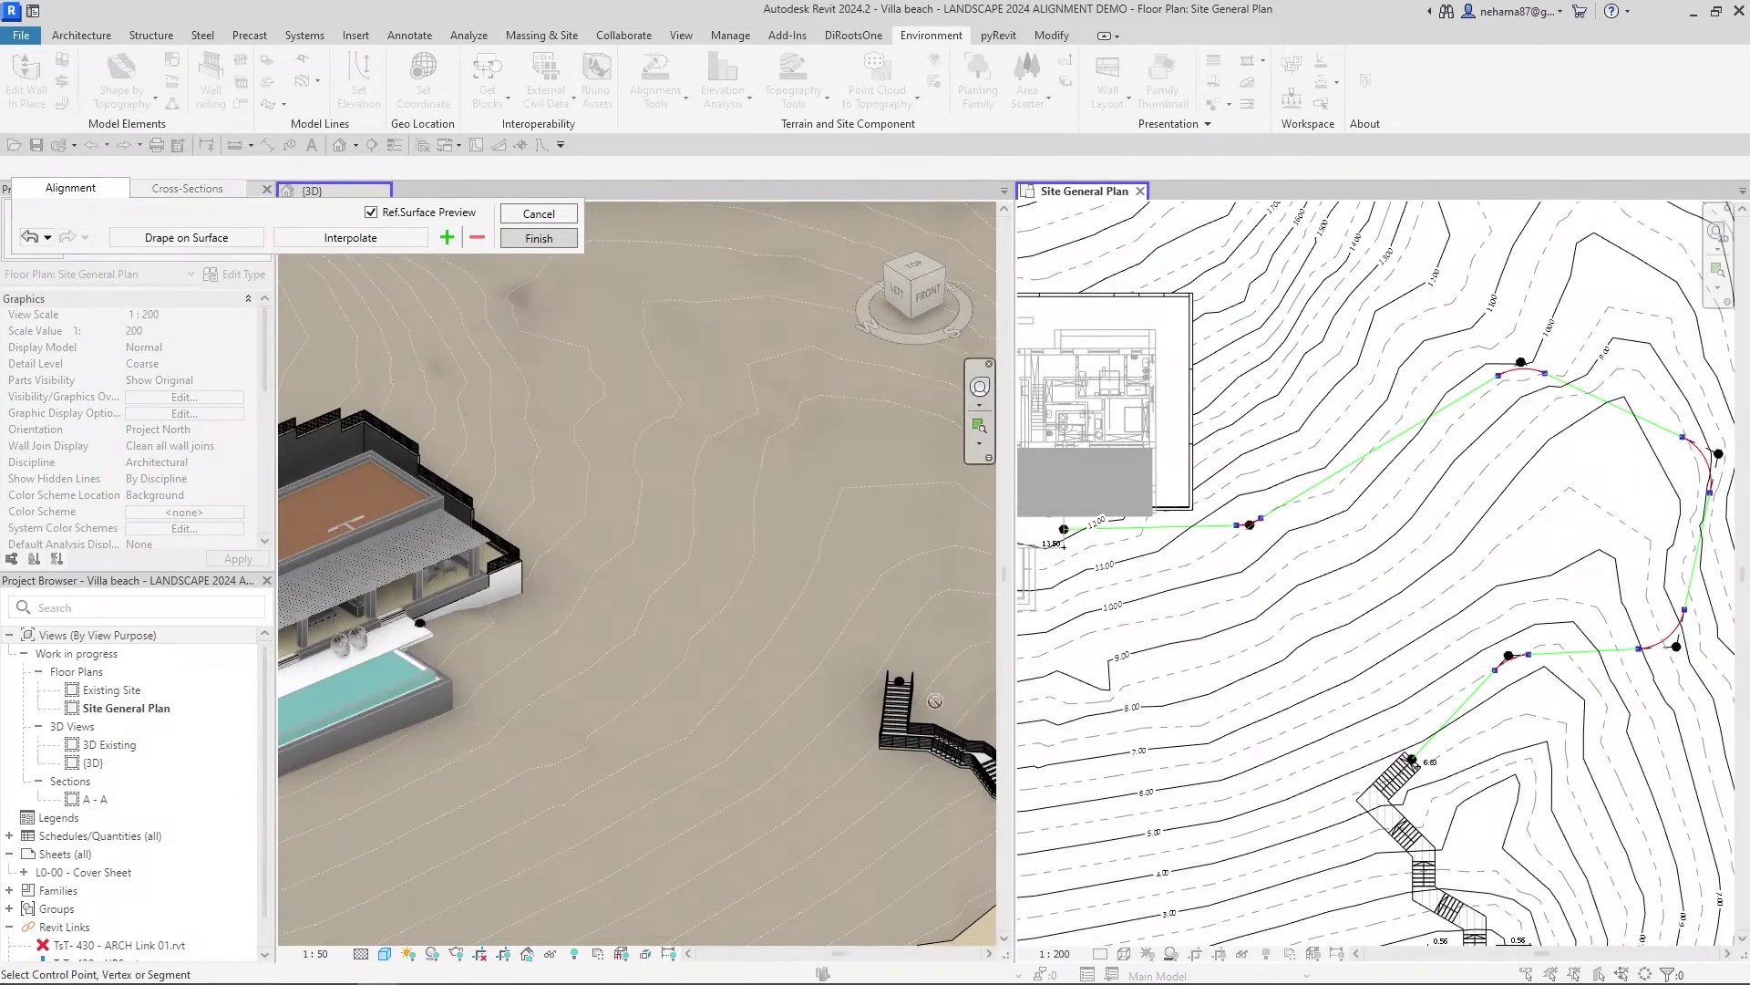
scroll(576, 612, down, 2)
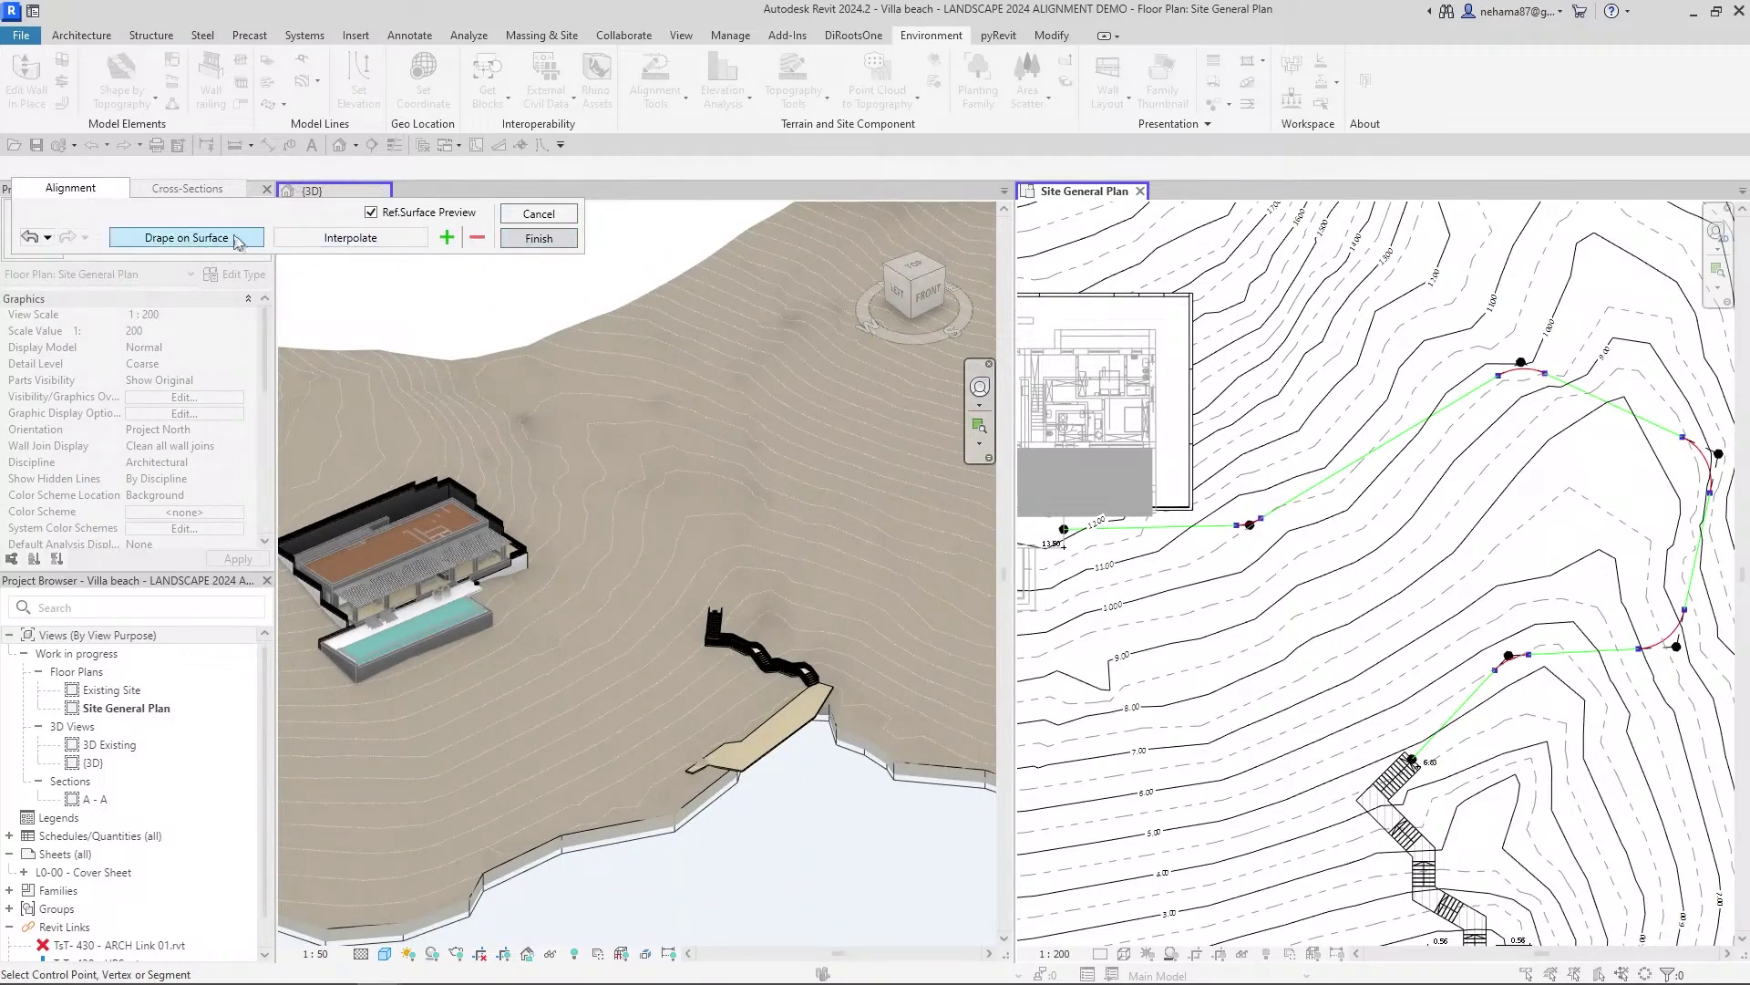
click(372, 239)
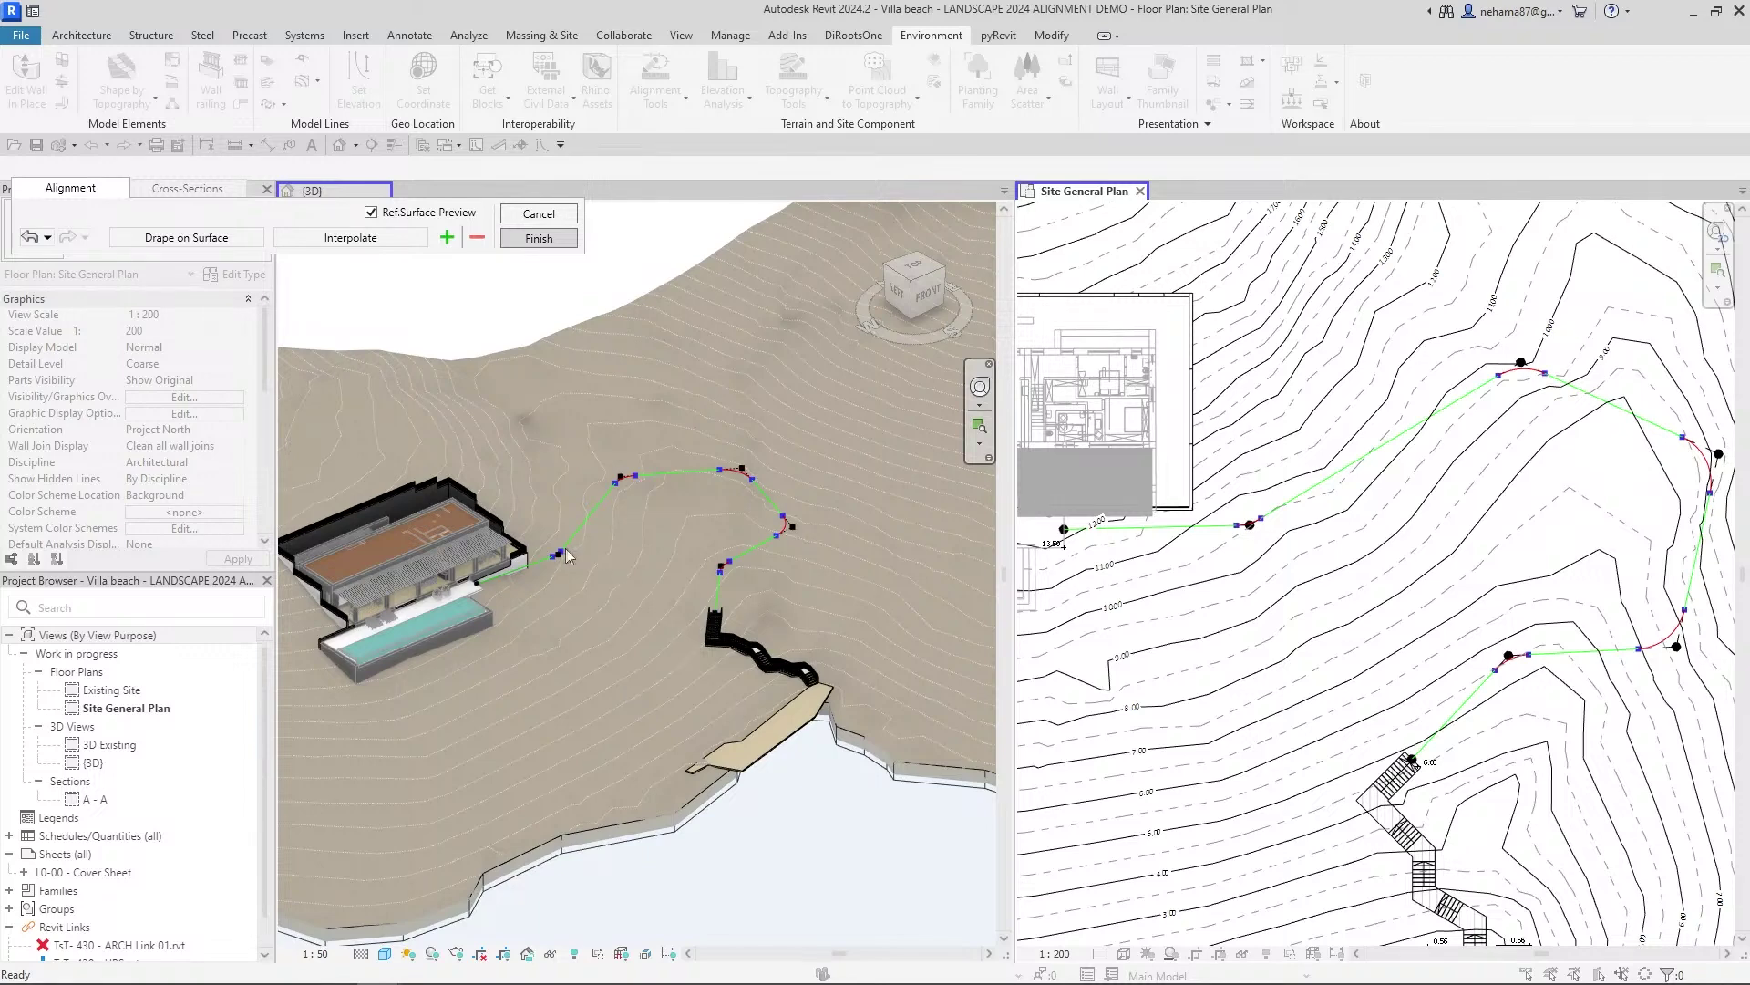
- Check the slope of the alignment's successive segments in the 3D view, from the villa terrace toward the stairs
click(532, 563)
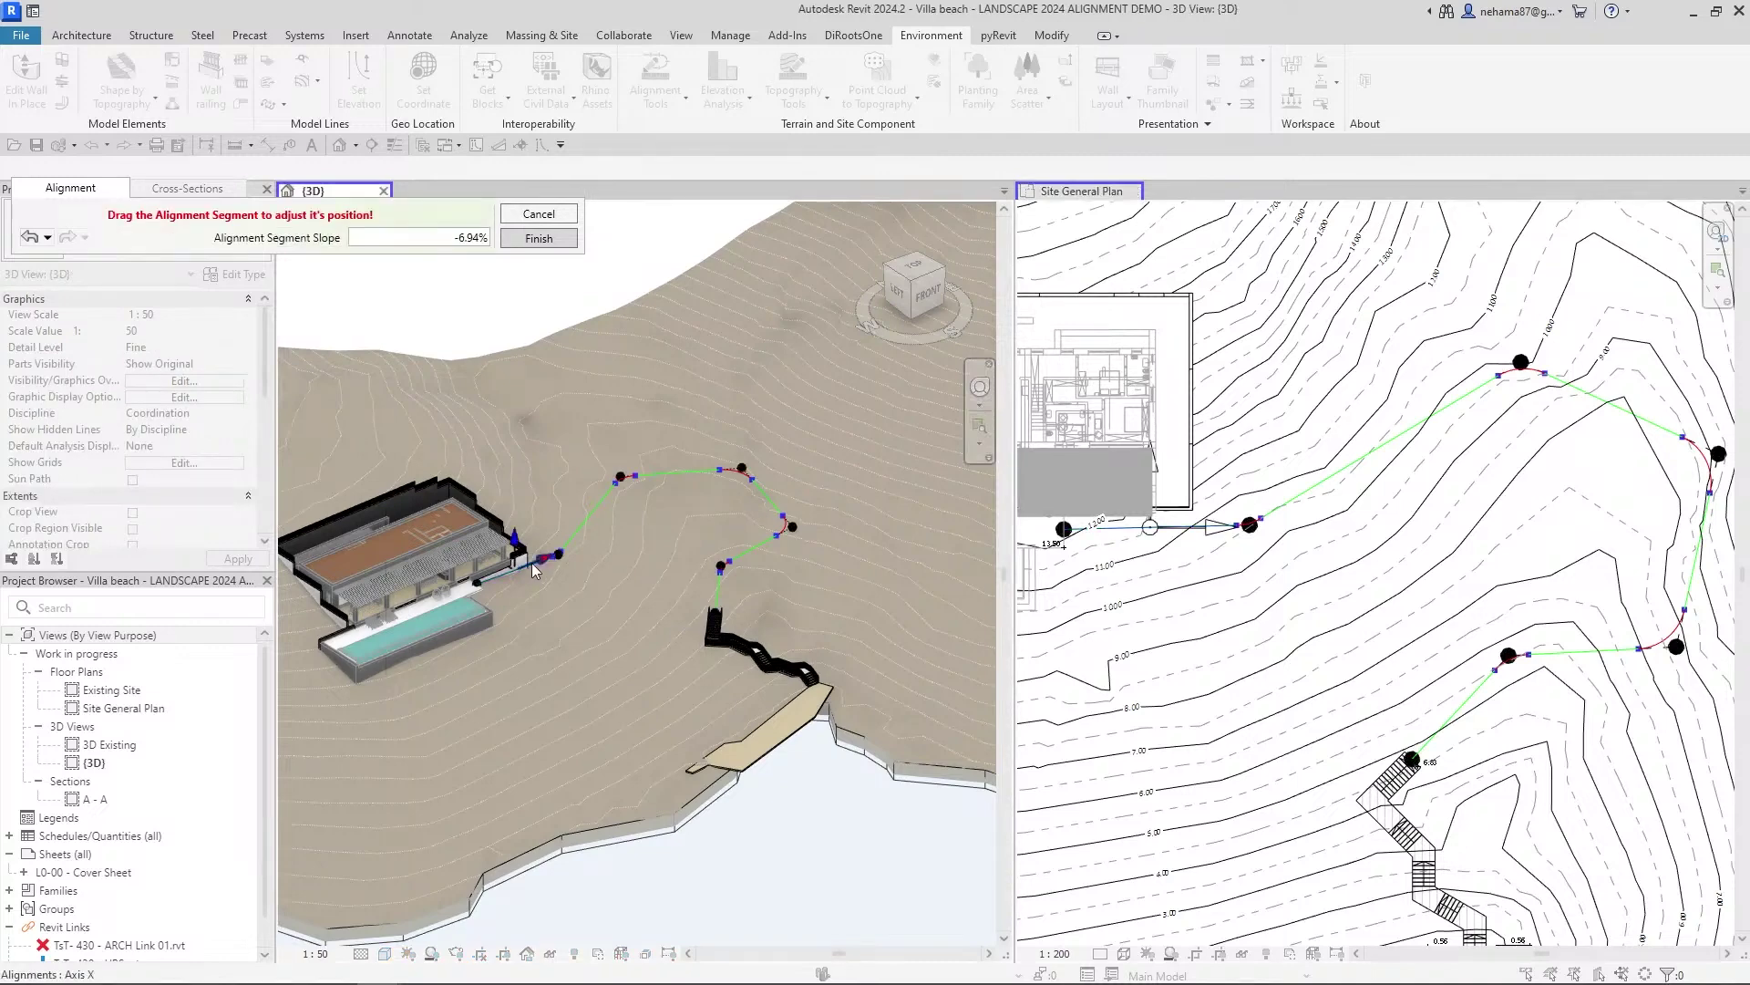
scroll(573, 533, up, 3)
click(572, 532)
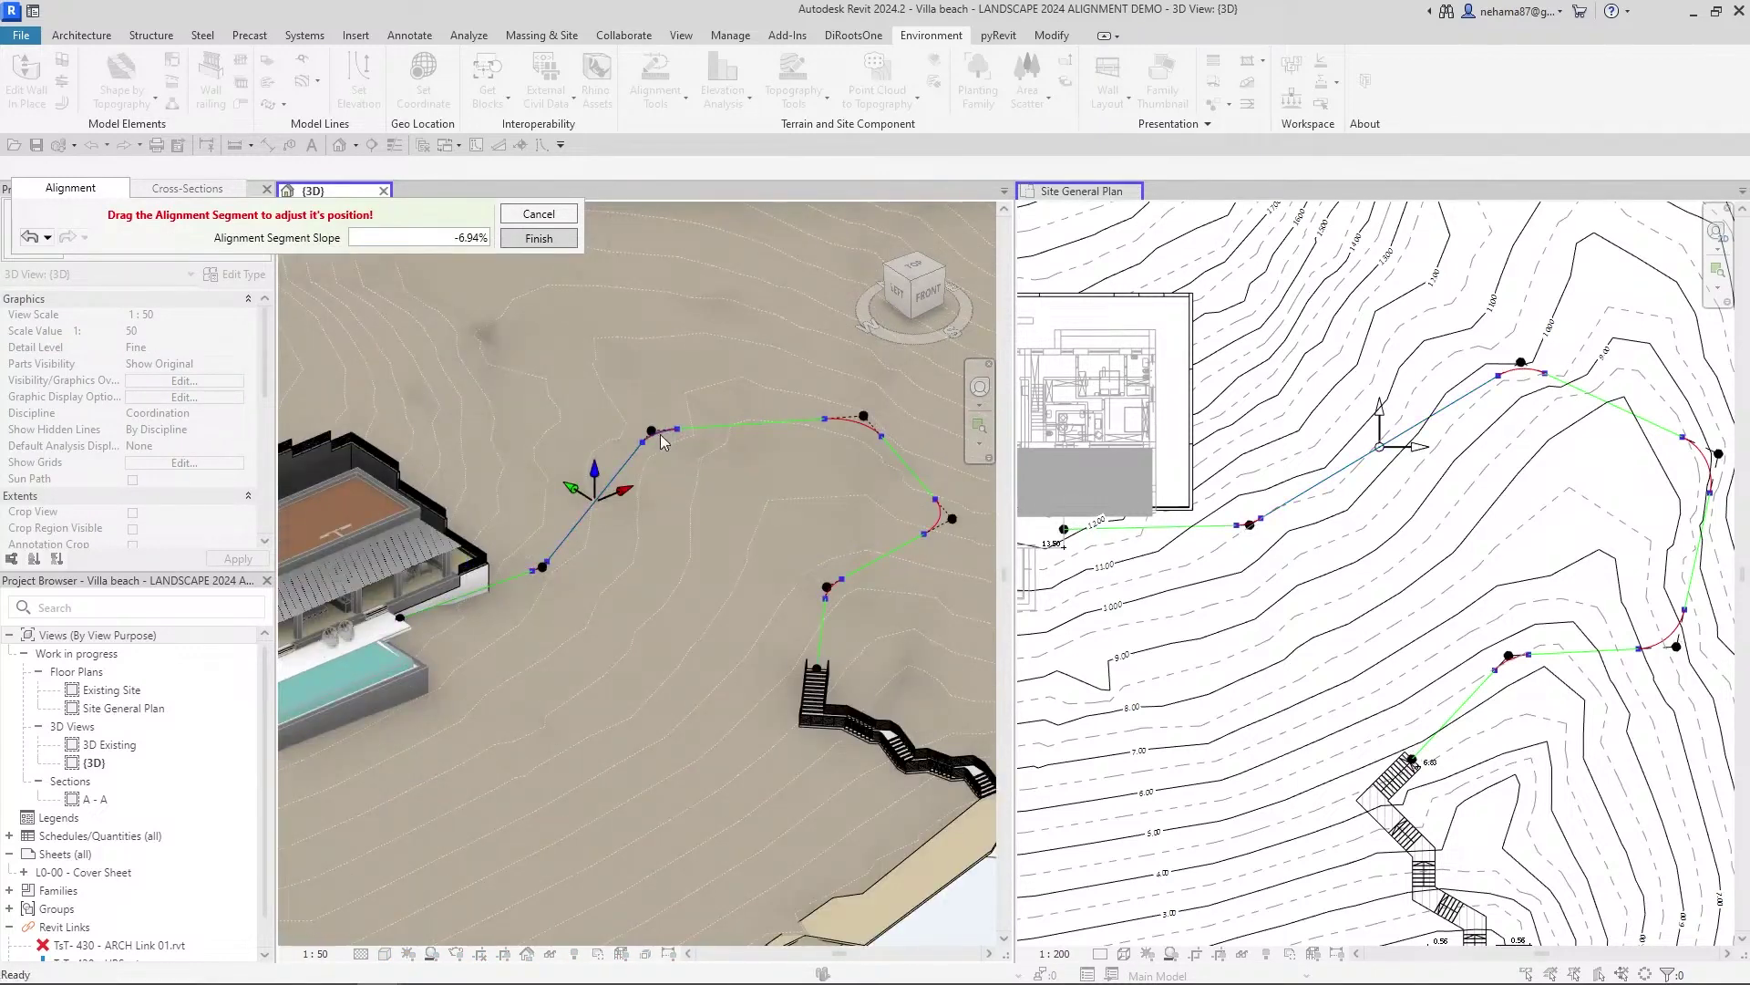
click(691, 430)
click(908, 467)
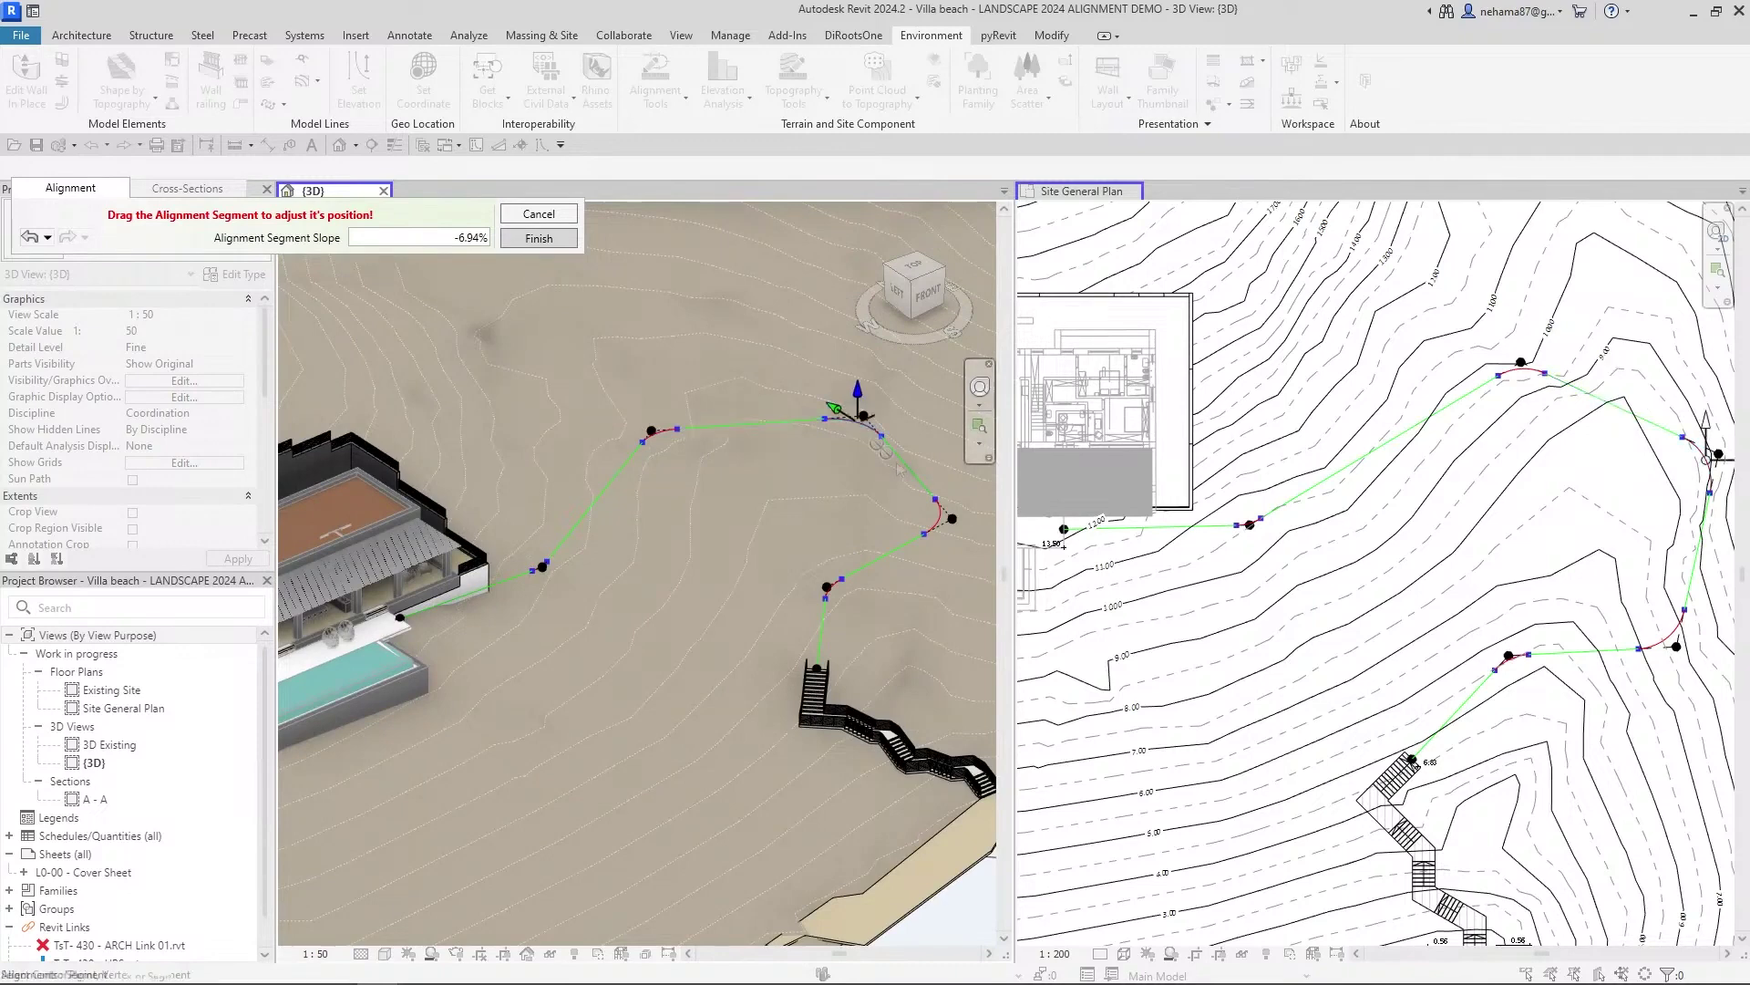
click(939, 517)
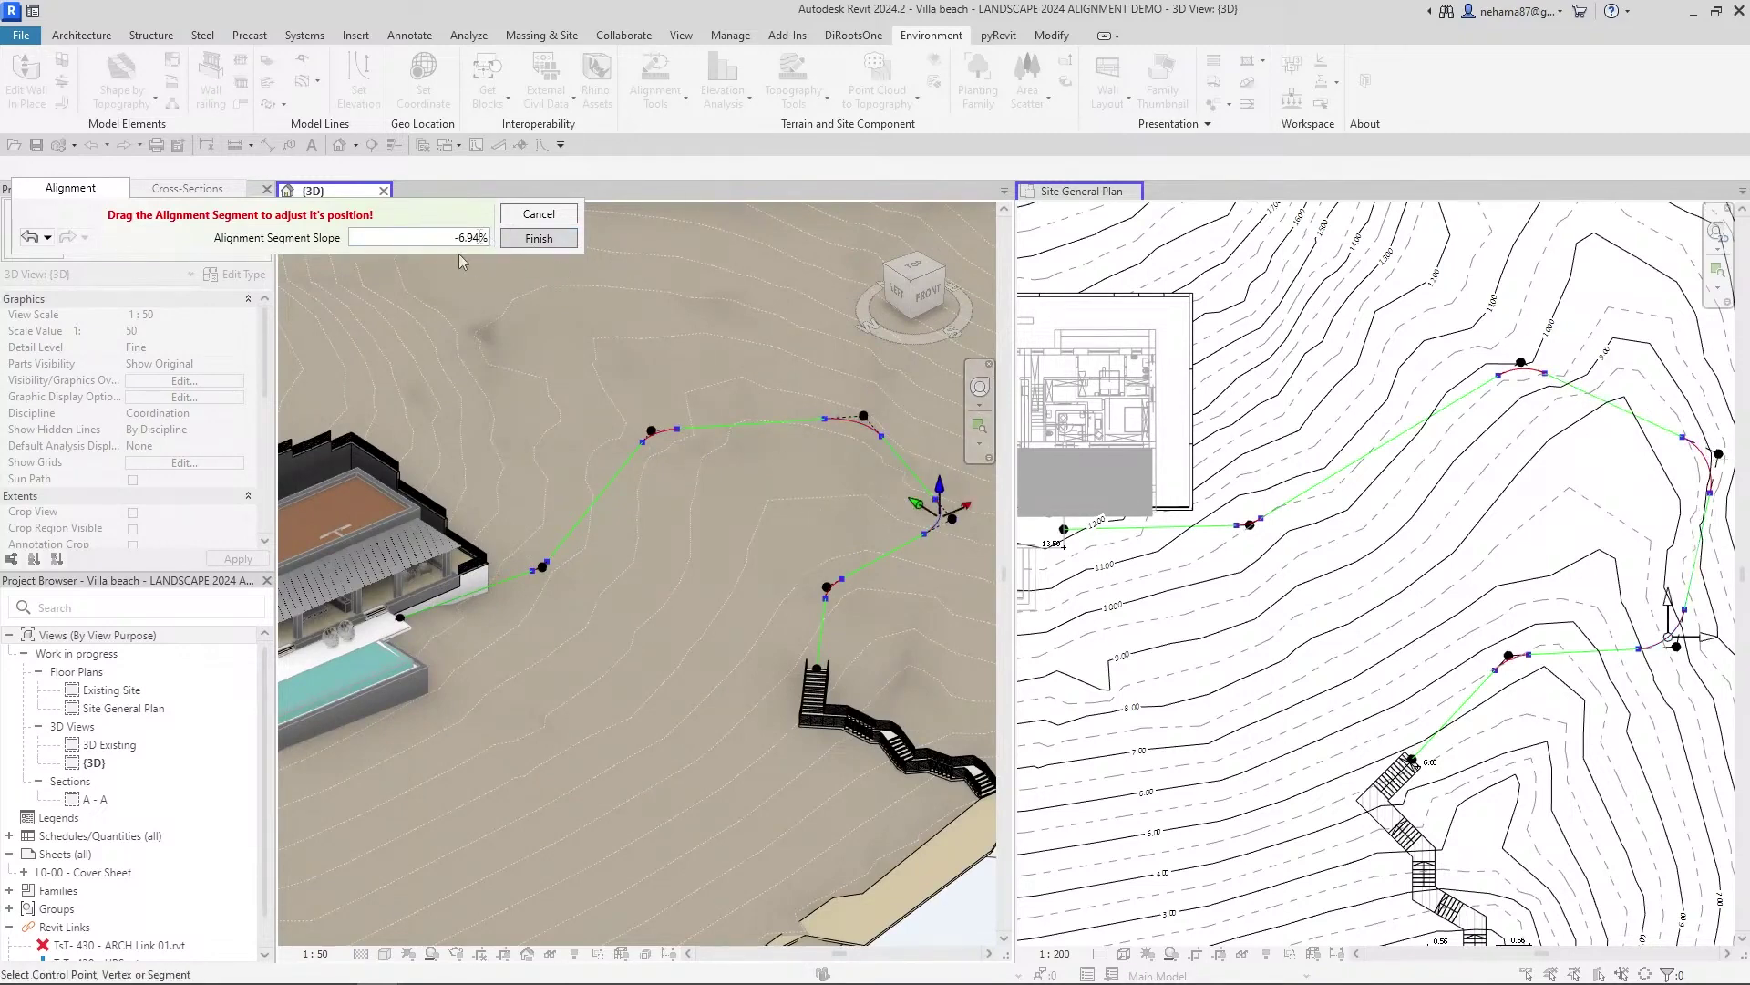
click(875, 561)
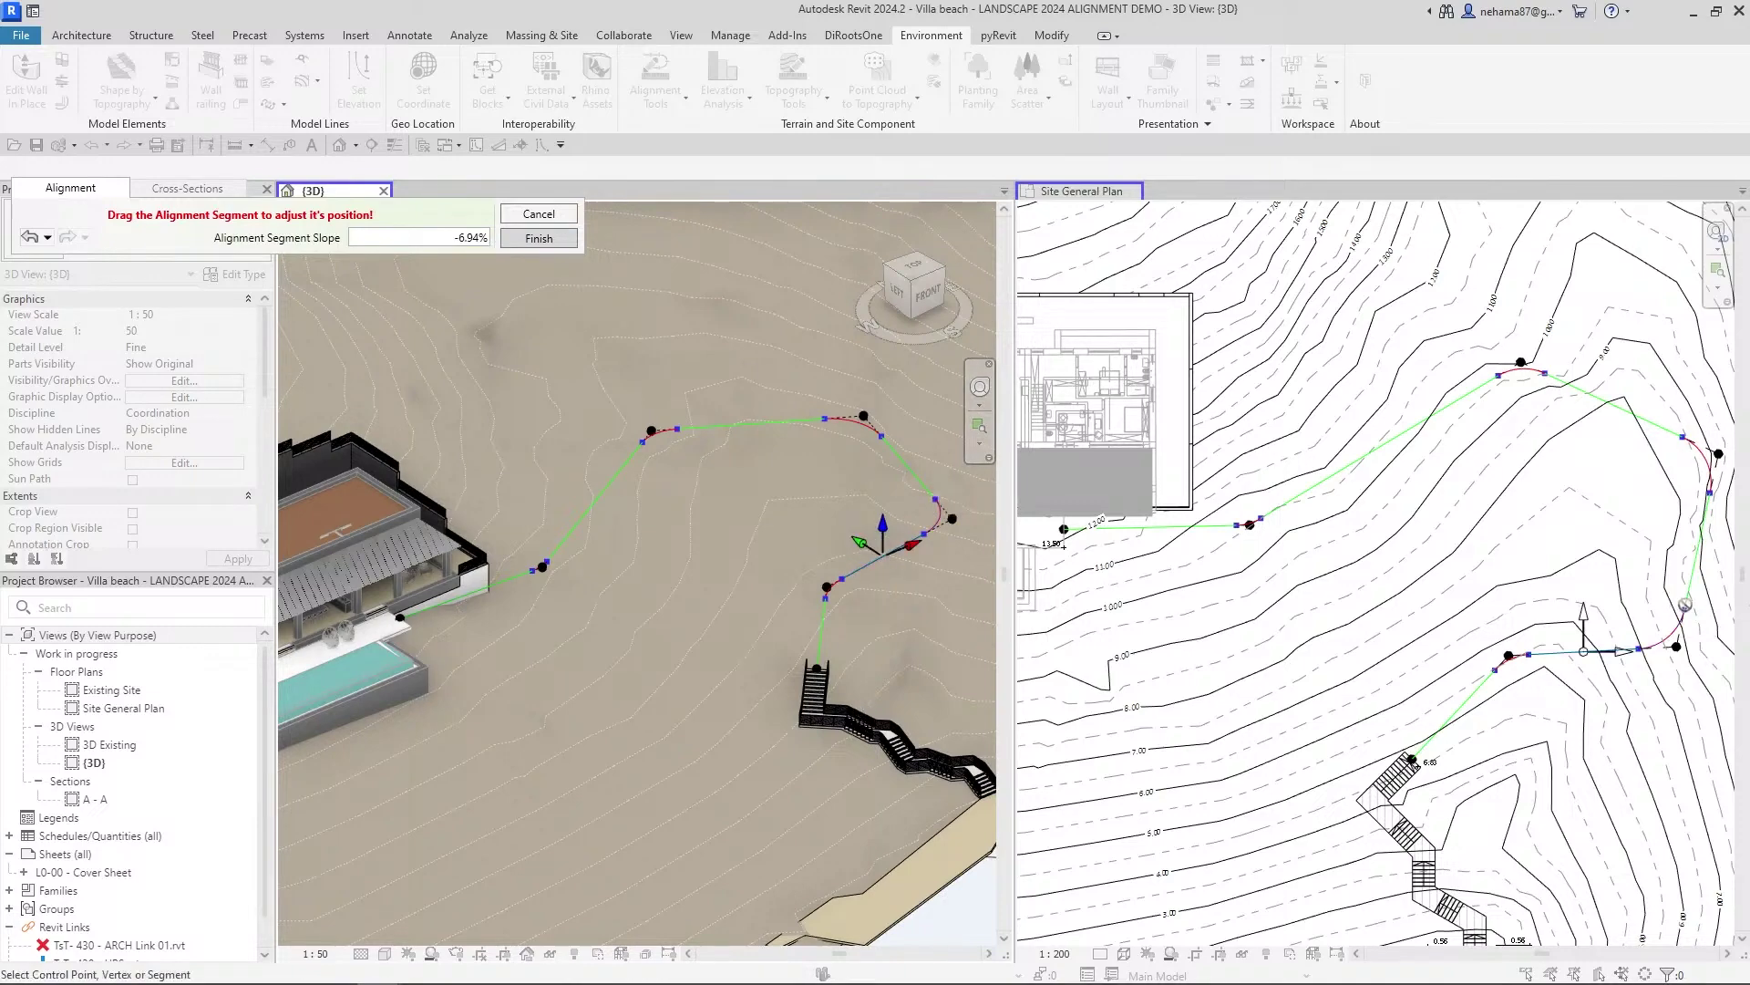
scroll(1453, 758, down, 2)
click(1509, 586)
click(1496, 593)
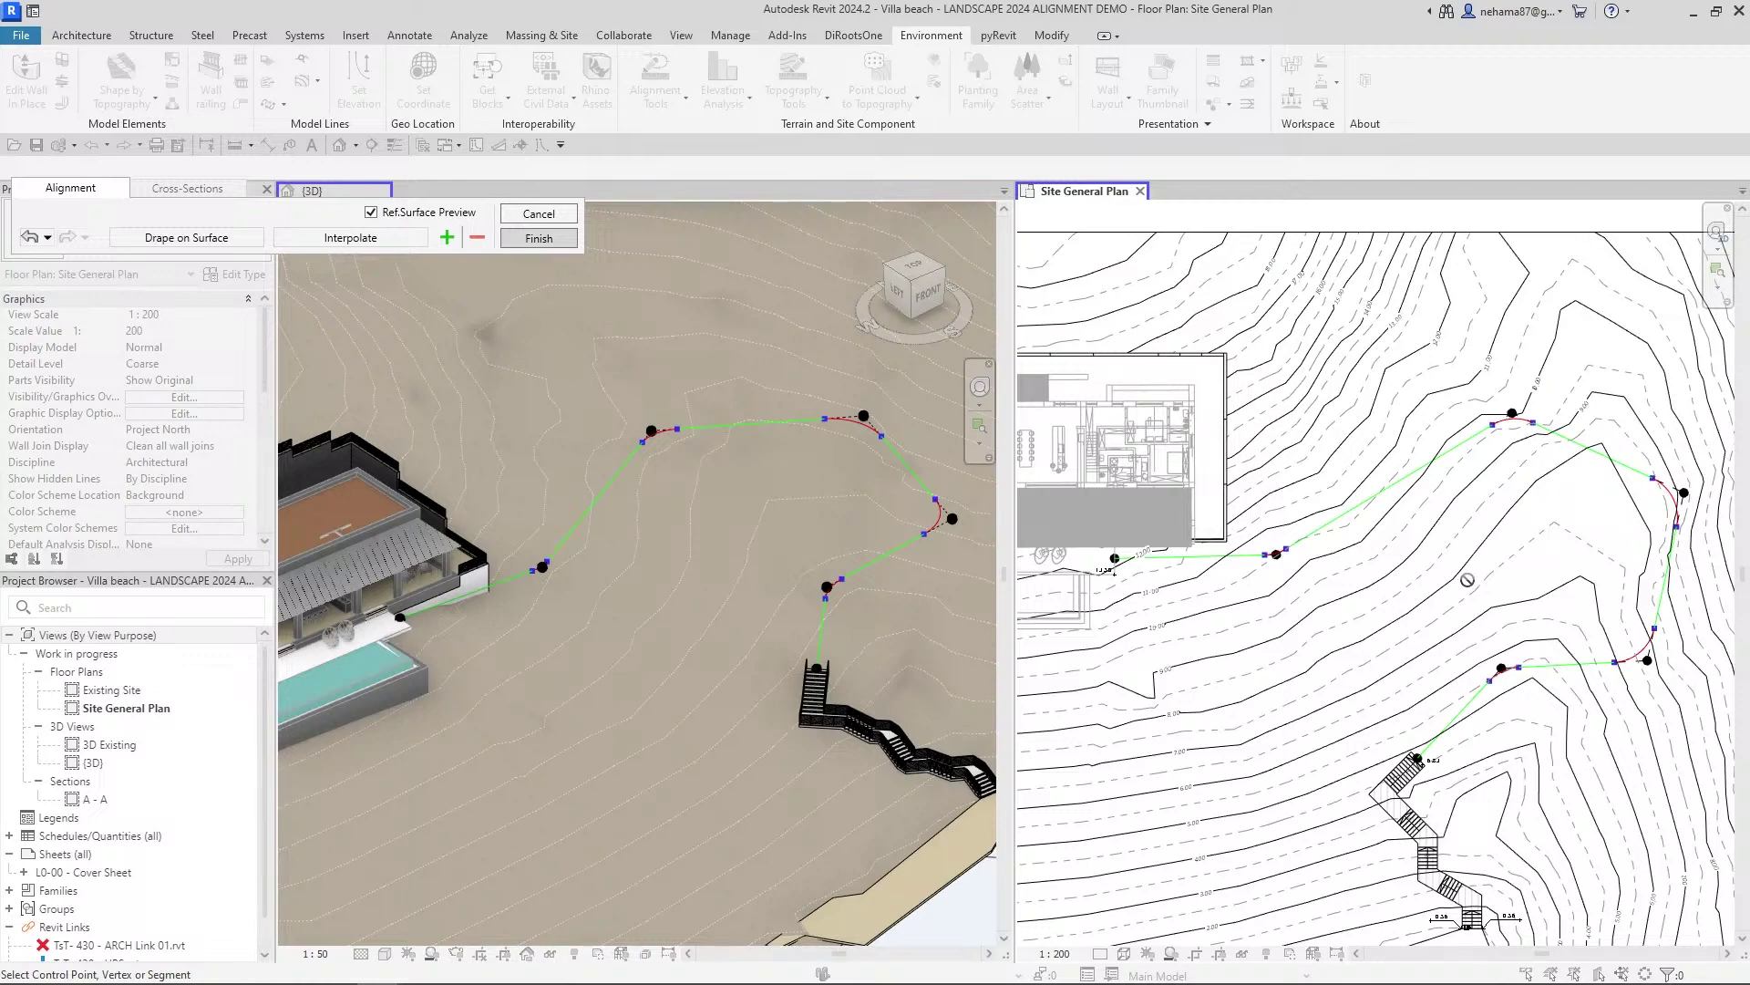
- Add a control point on the long segment after the first bend, move it uphill, and set its arc radius to 7 m
click(445, 238)
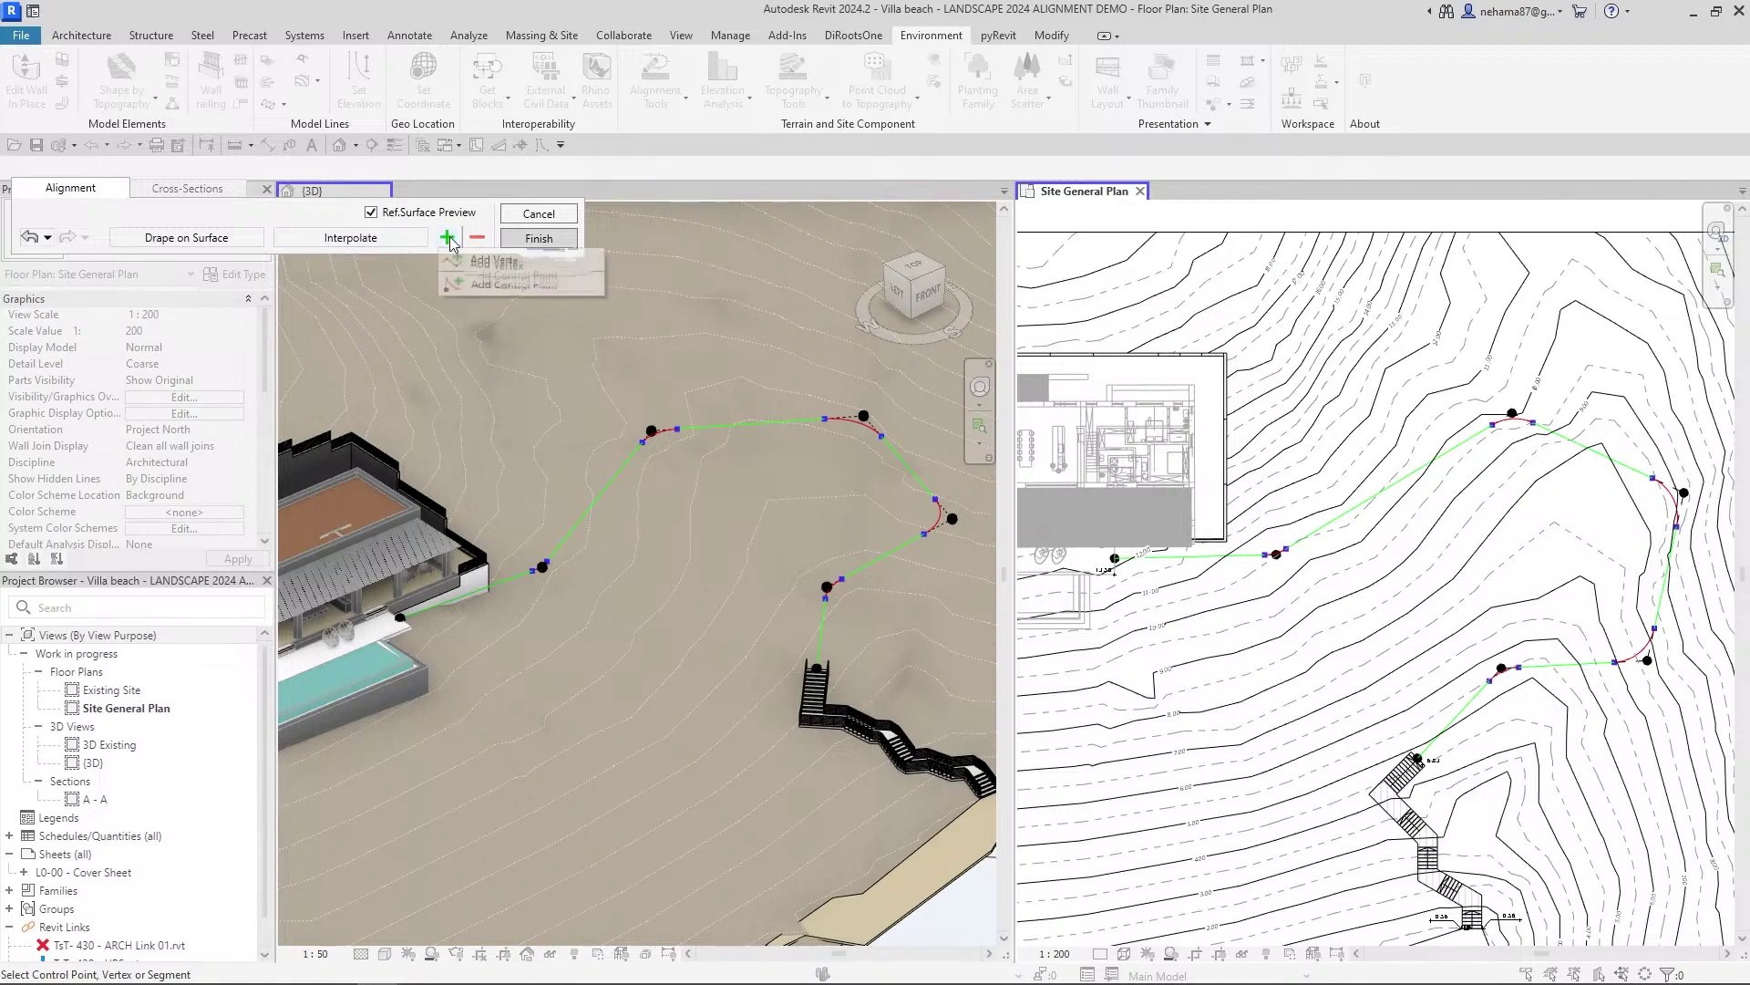
click(493, 286)
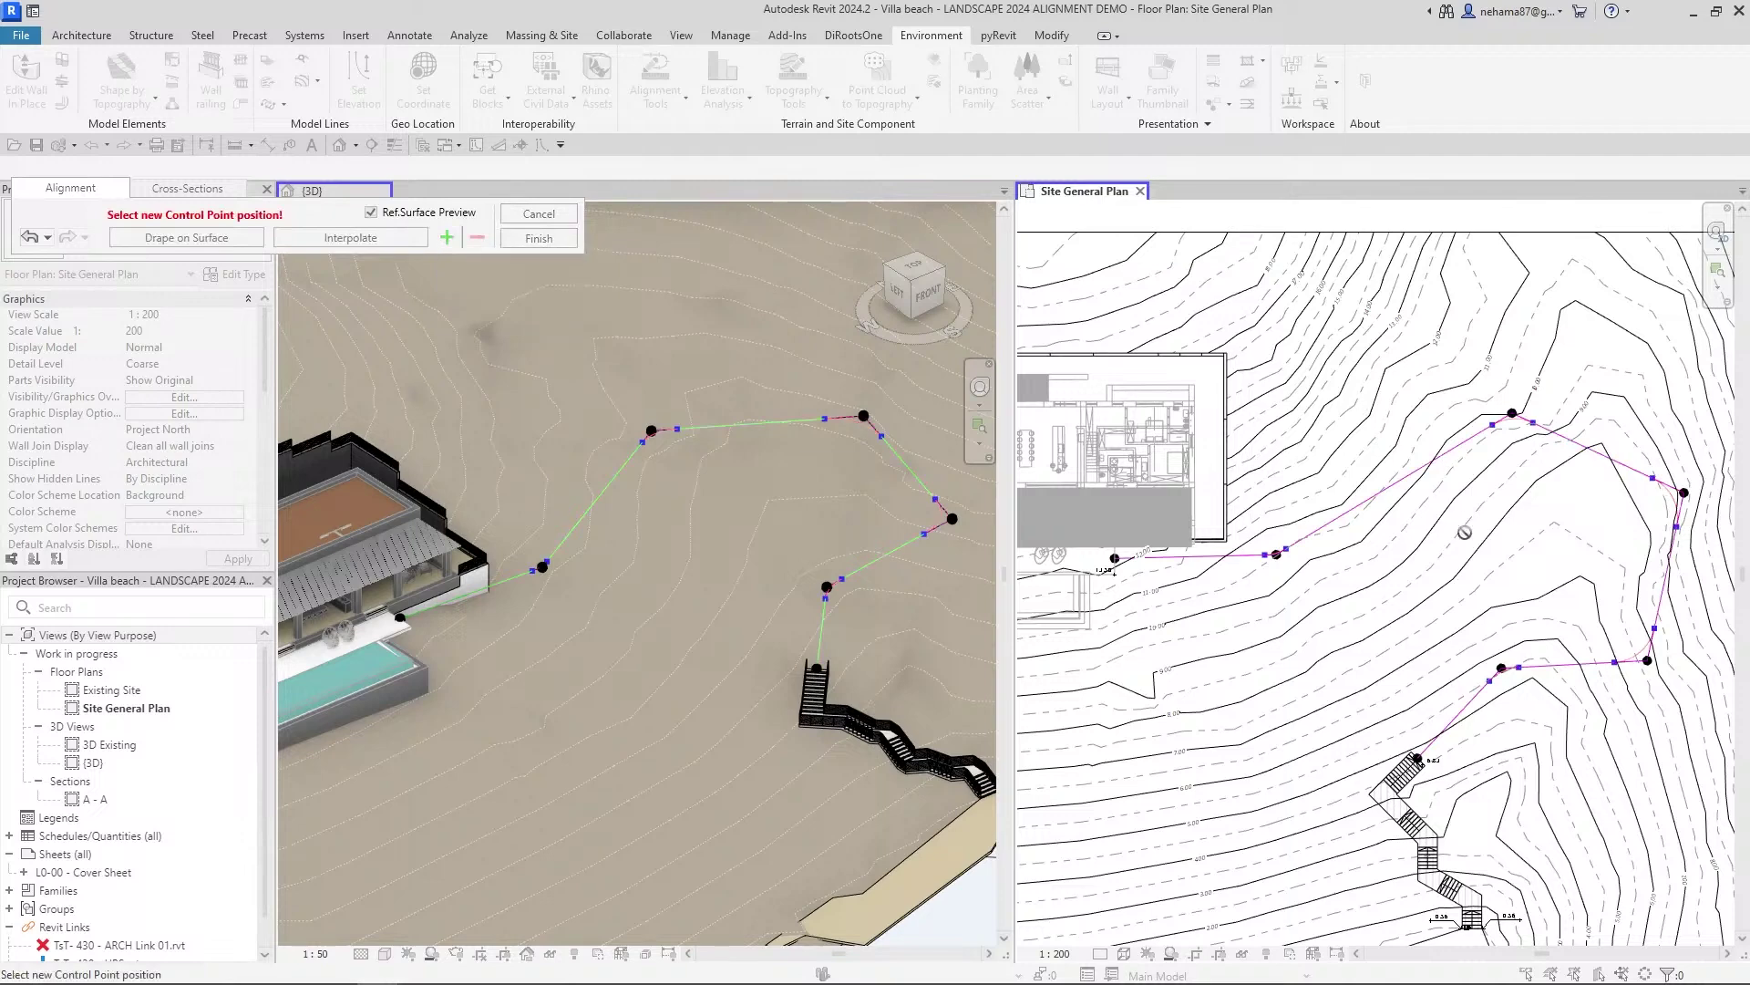
click(1393, 484)
drag(1394, 486, 1393, 426)
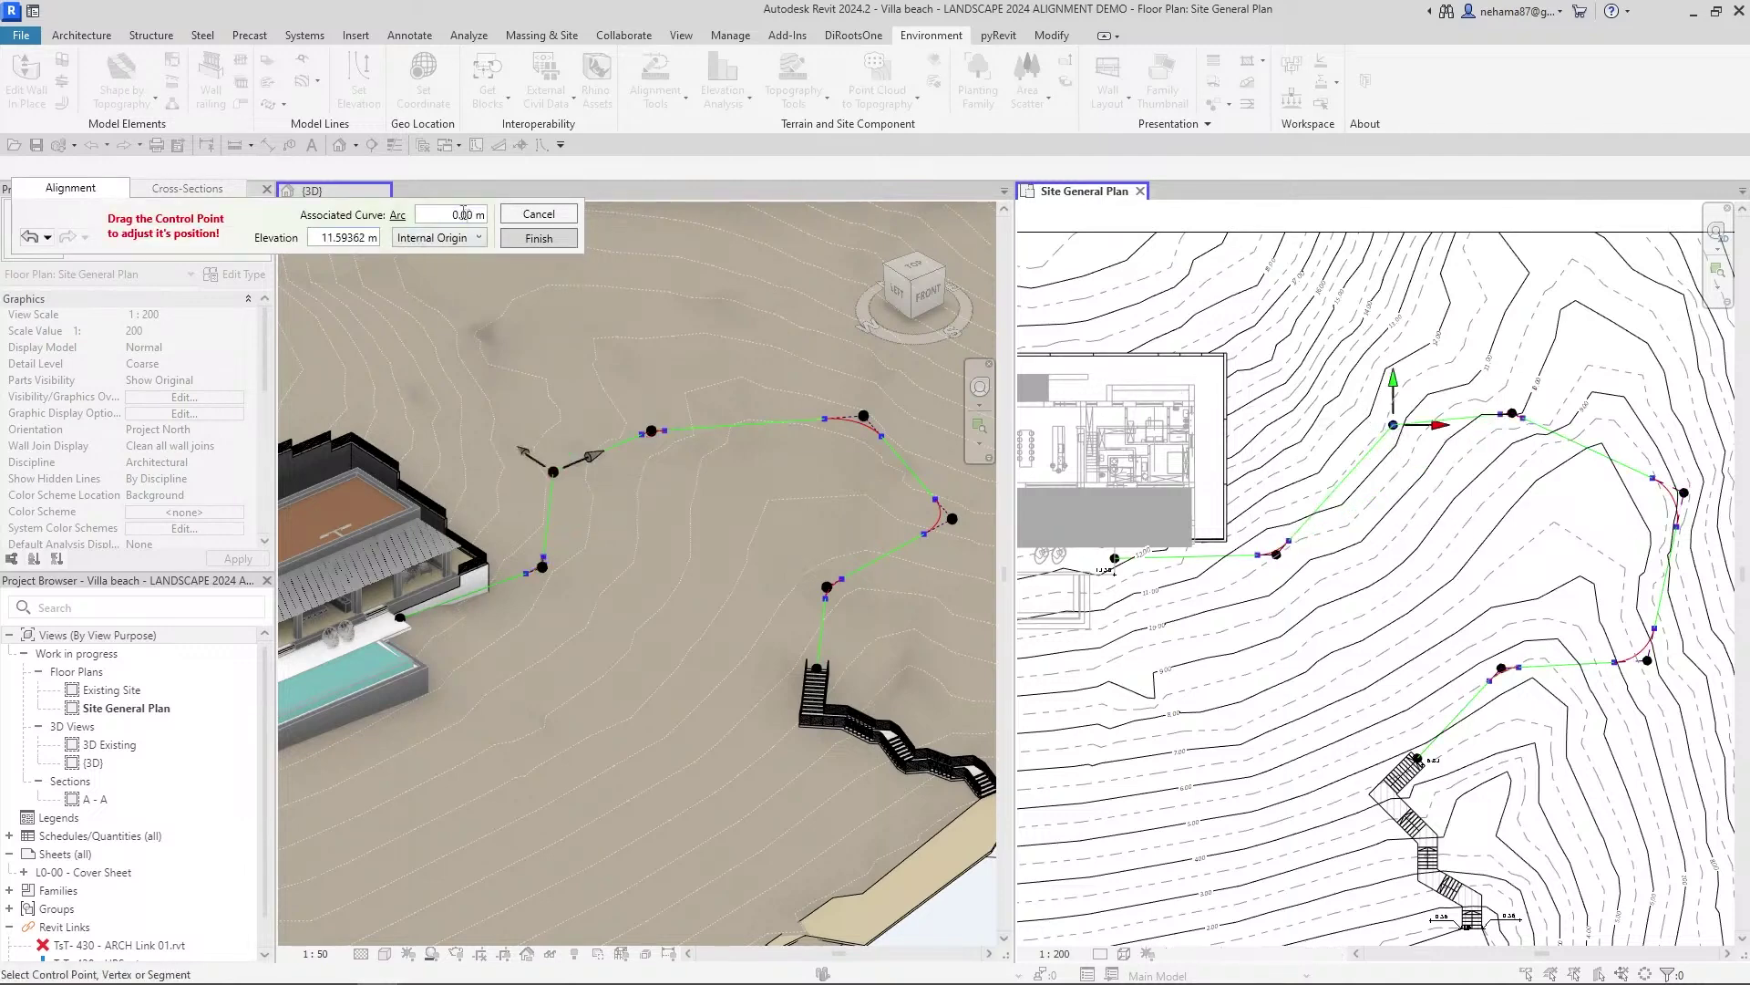
text(7)
key(Return)
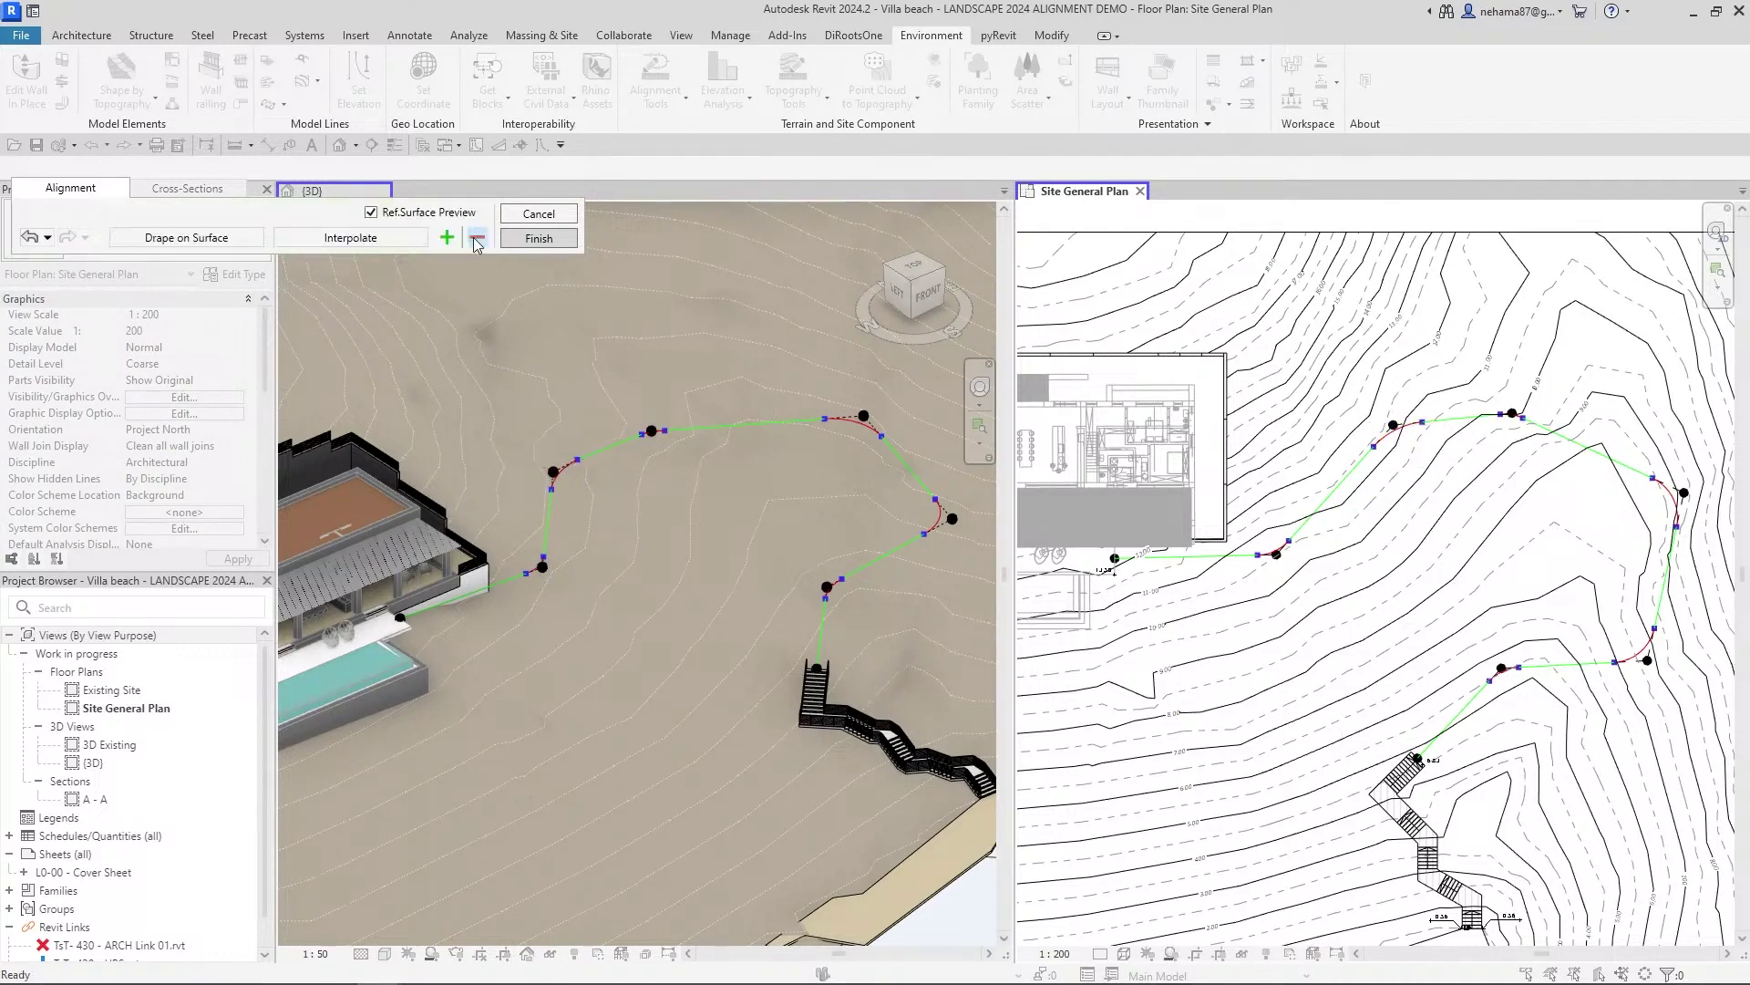
- Remove the newly added control point from the alignment
click(476, 238)
click(553, 284)
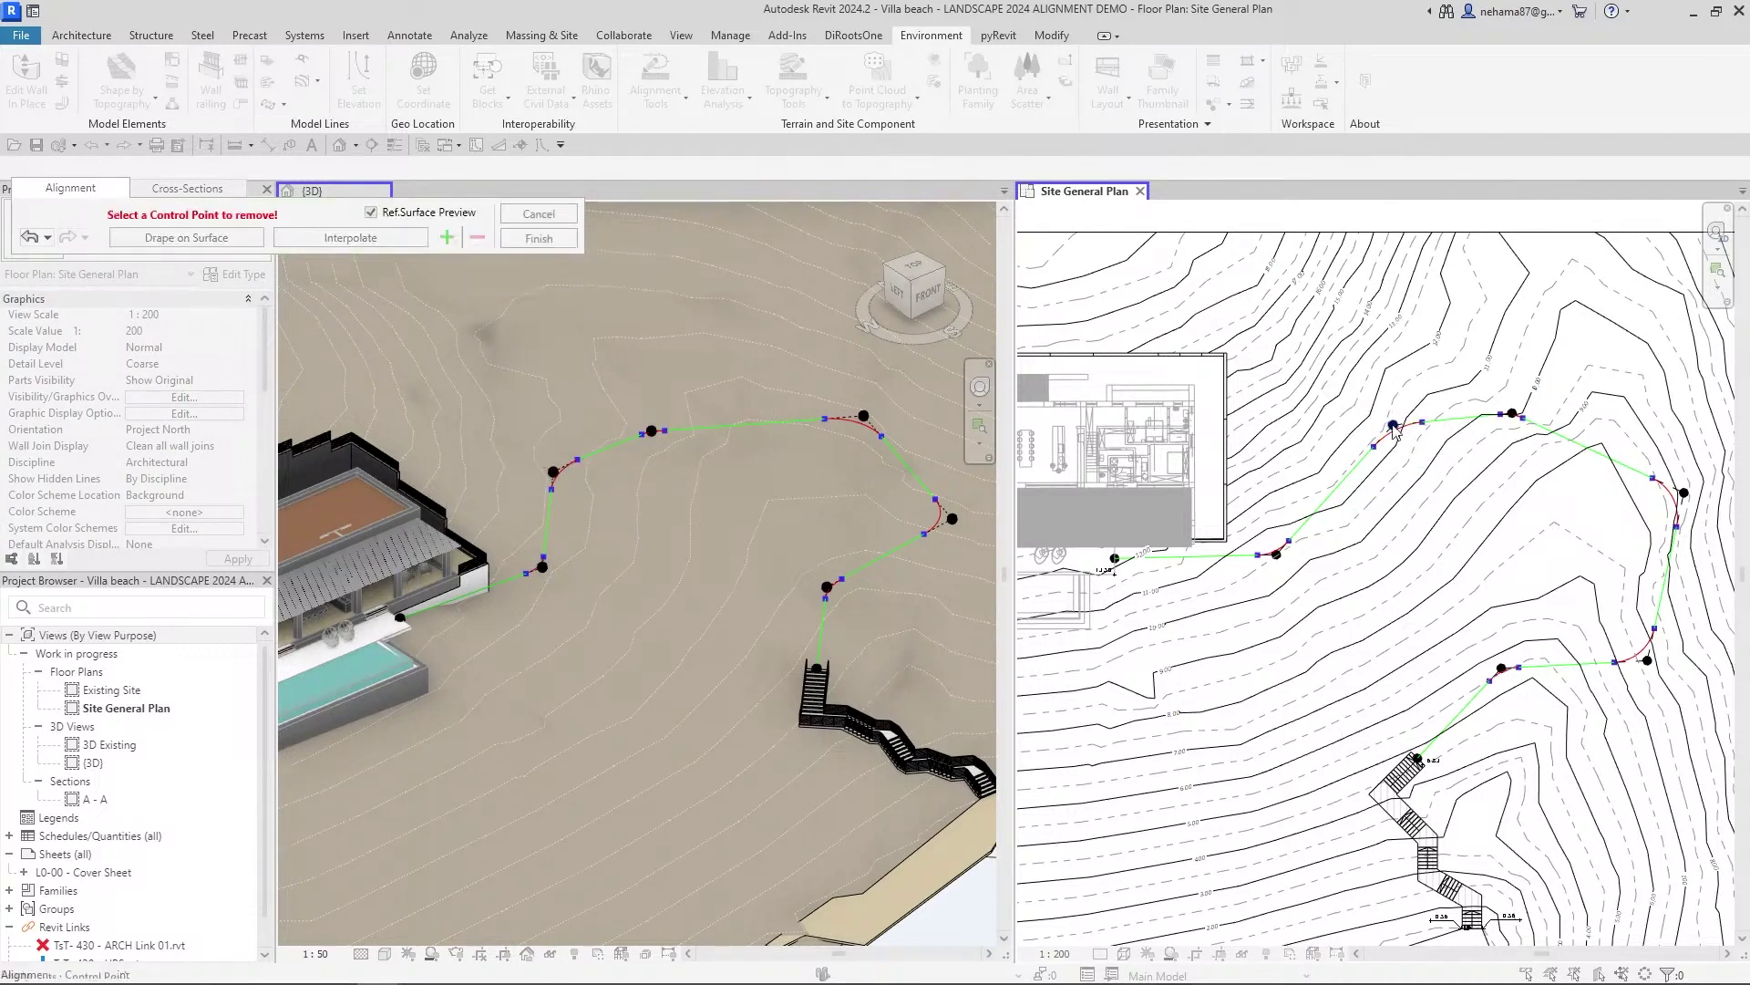
click(1394, 425)
- Set the arc radius of the control point at the path's northernmost bend to 5 m
scroll(1521, 402, up, 3)
click(1502, 421)
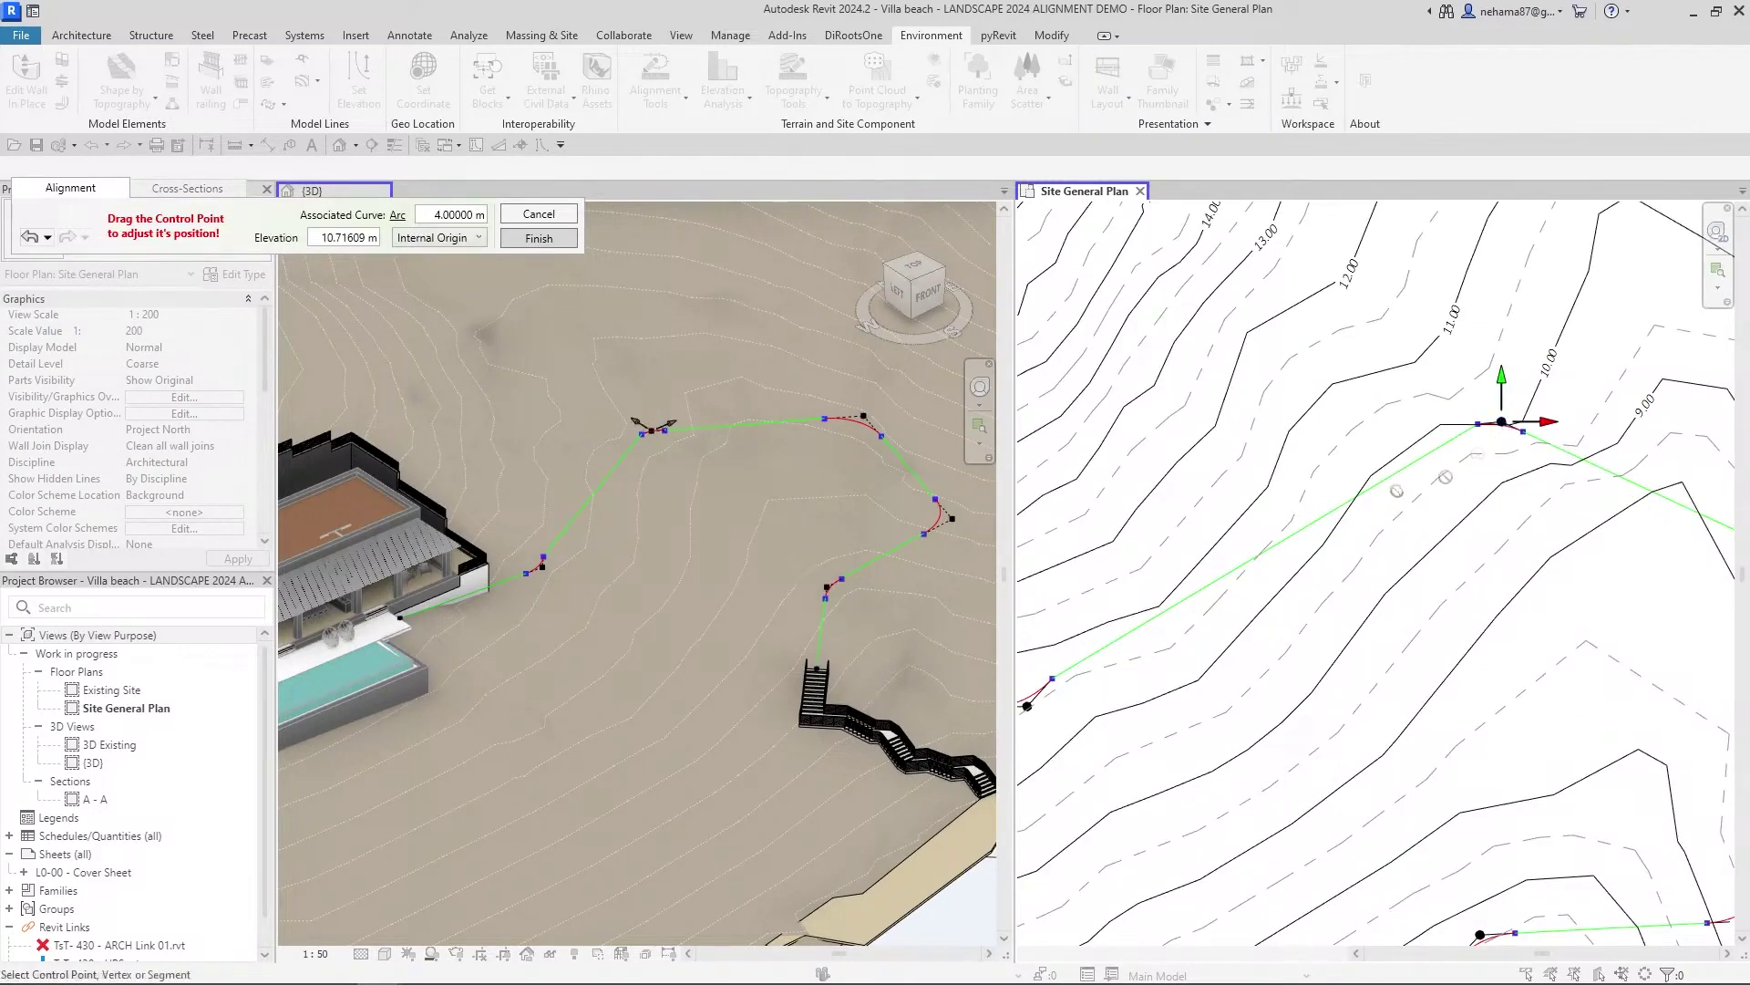
double_click(478, 211)
text(5)
key(Return)
- Move the two control points at the path's eastern bends slightly inward in the site plan
scroll(1525, 538, down, 3)
scroll(1525, 538, up, 3)
click(1523, 529)
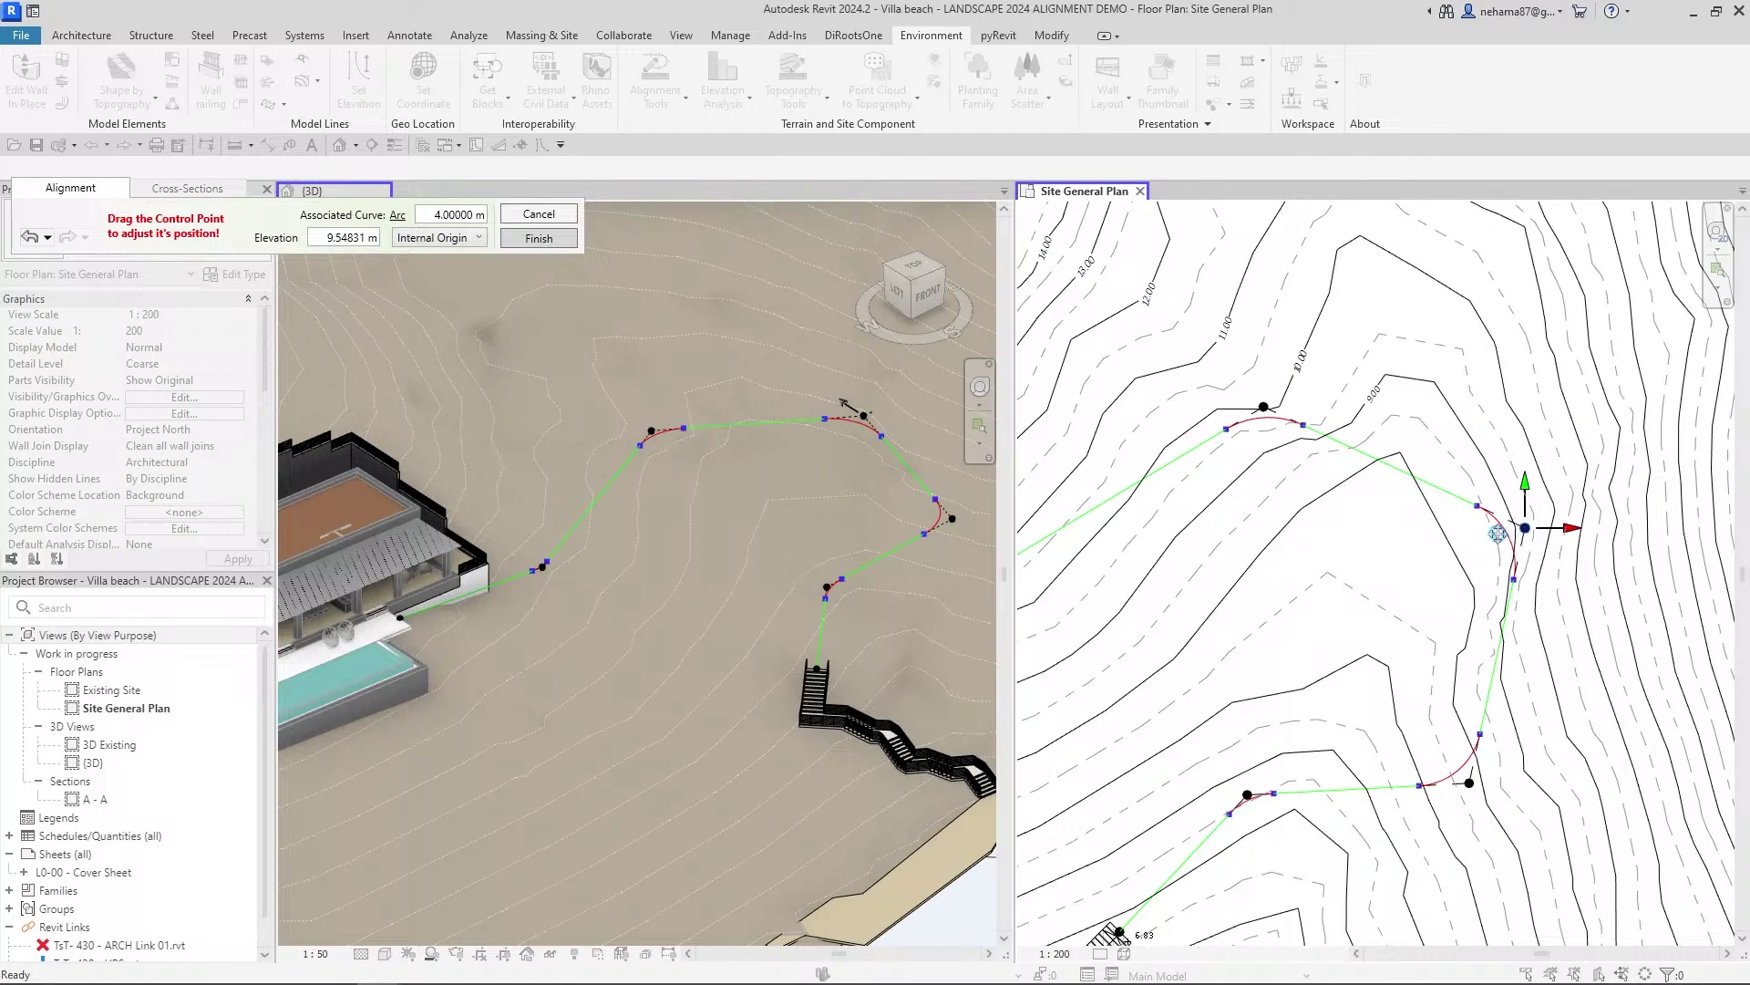
drag(1514, 527, 1488, 534)
click(1469, 782)
drag(1469, 782, 1451, 777)
scroll(1374, 662, down, 3)
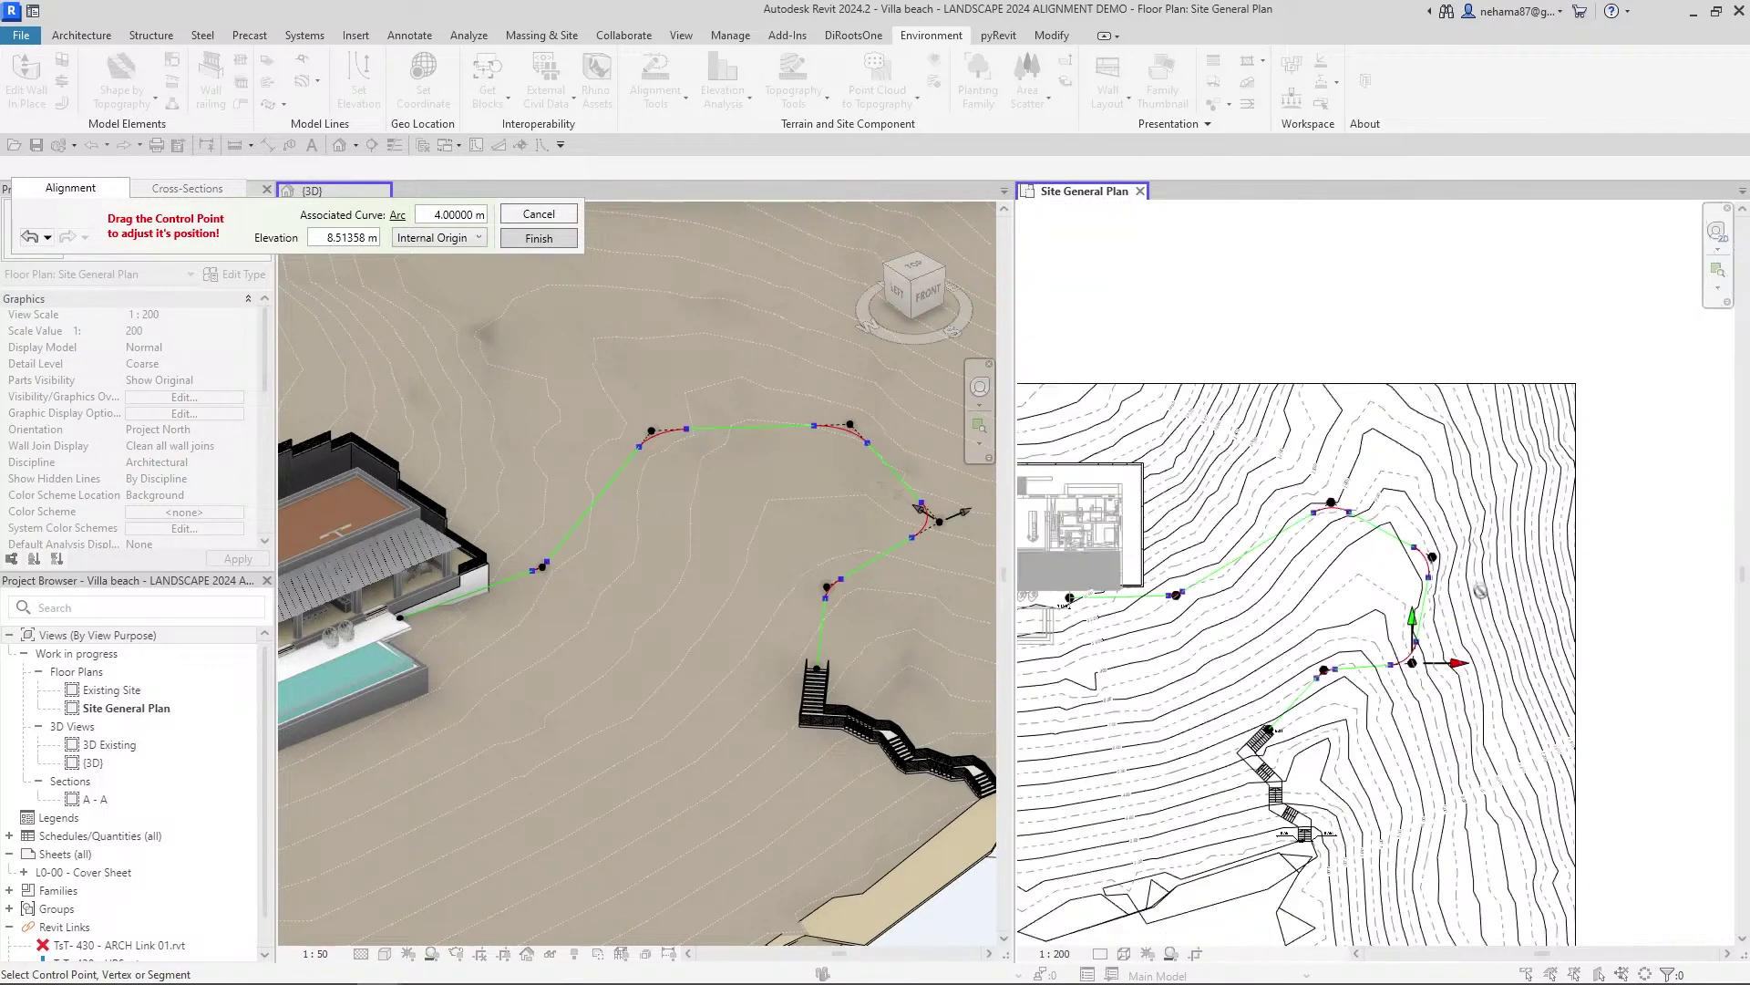
click(1222, 688)
scroll(1313, 693, up, 2)
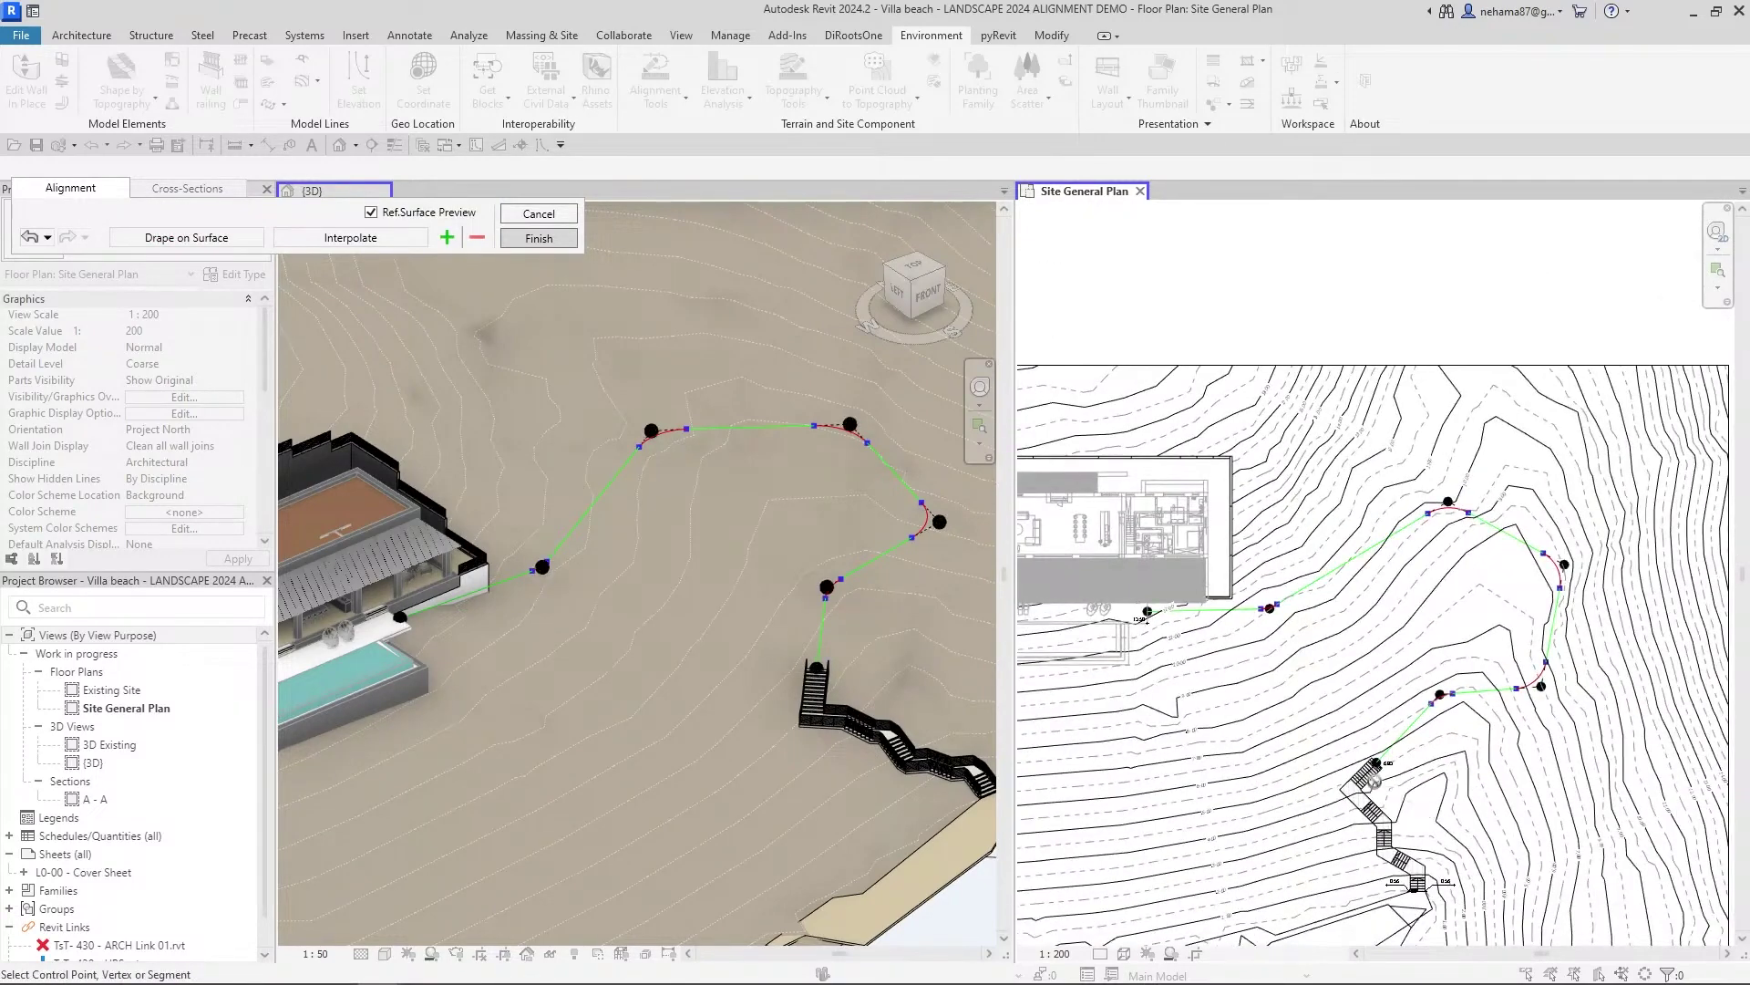
scroll(1294, 697, up, 2)
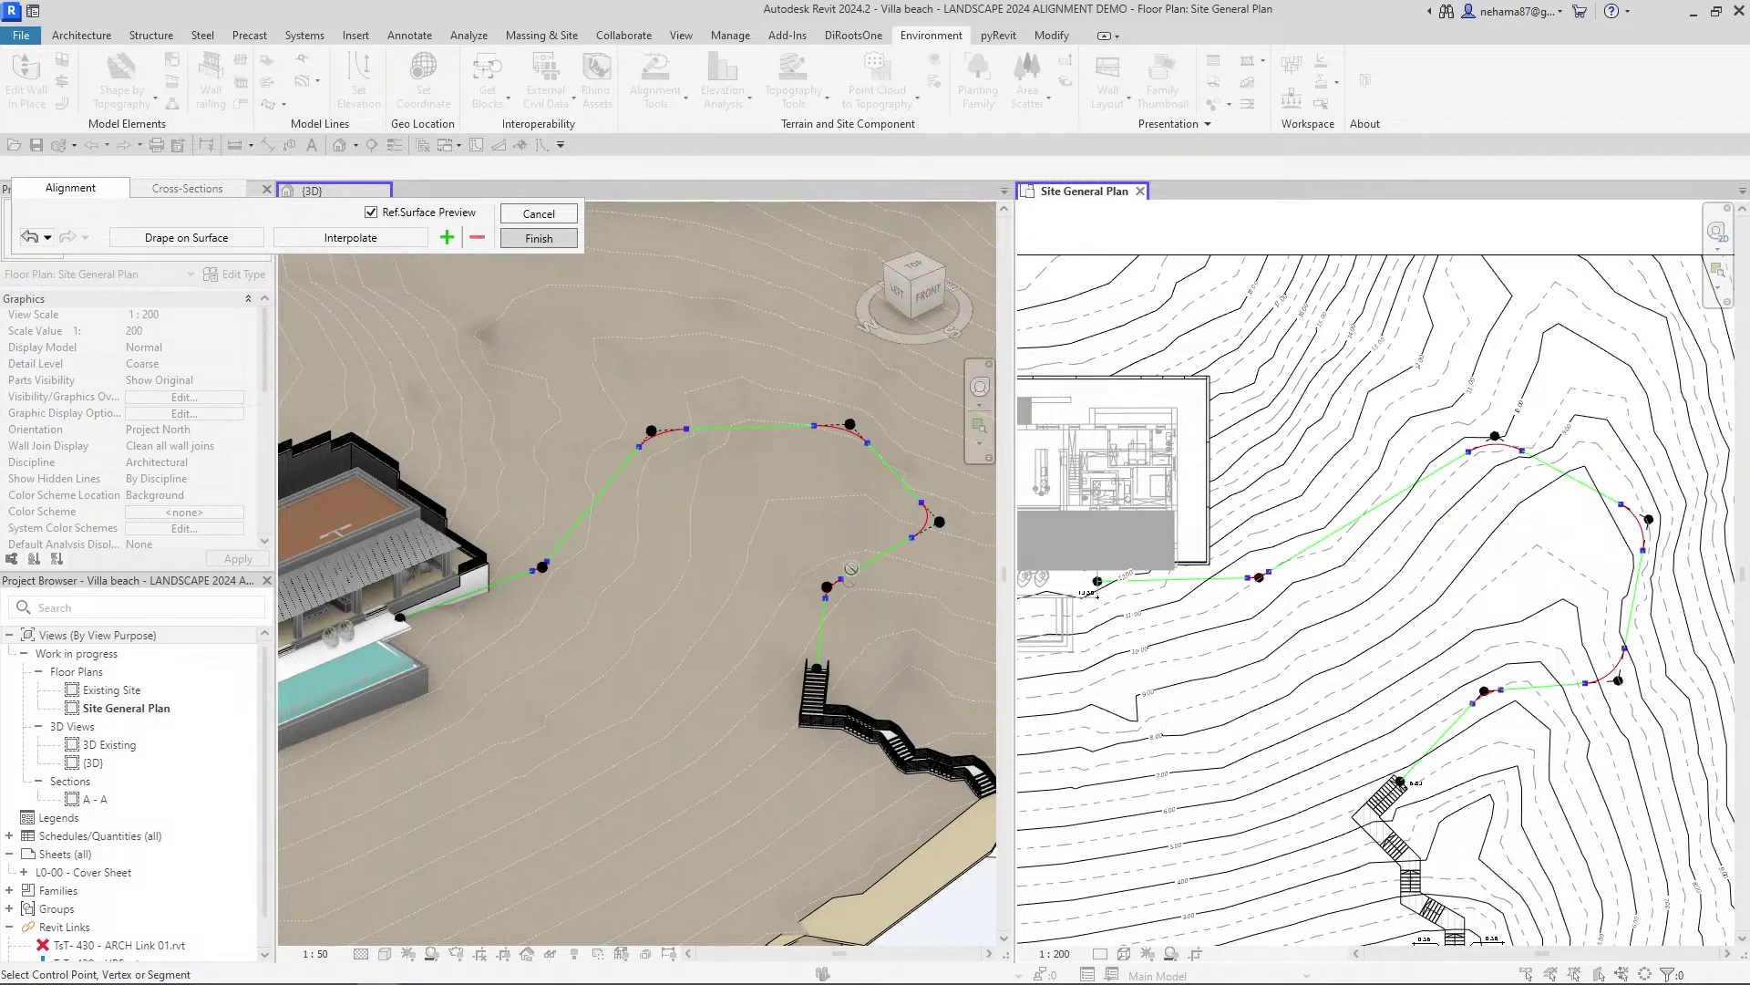
- Raise the lower eastern bend's control point to an elevation of about 10.26 m in 3D and re-interpolate the alignment's elevations
click(939, 518)
click(939, 520)
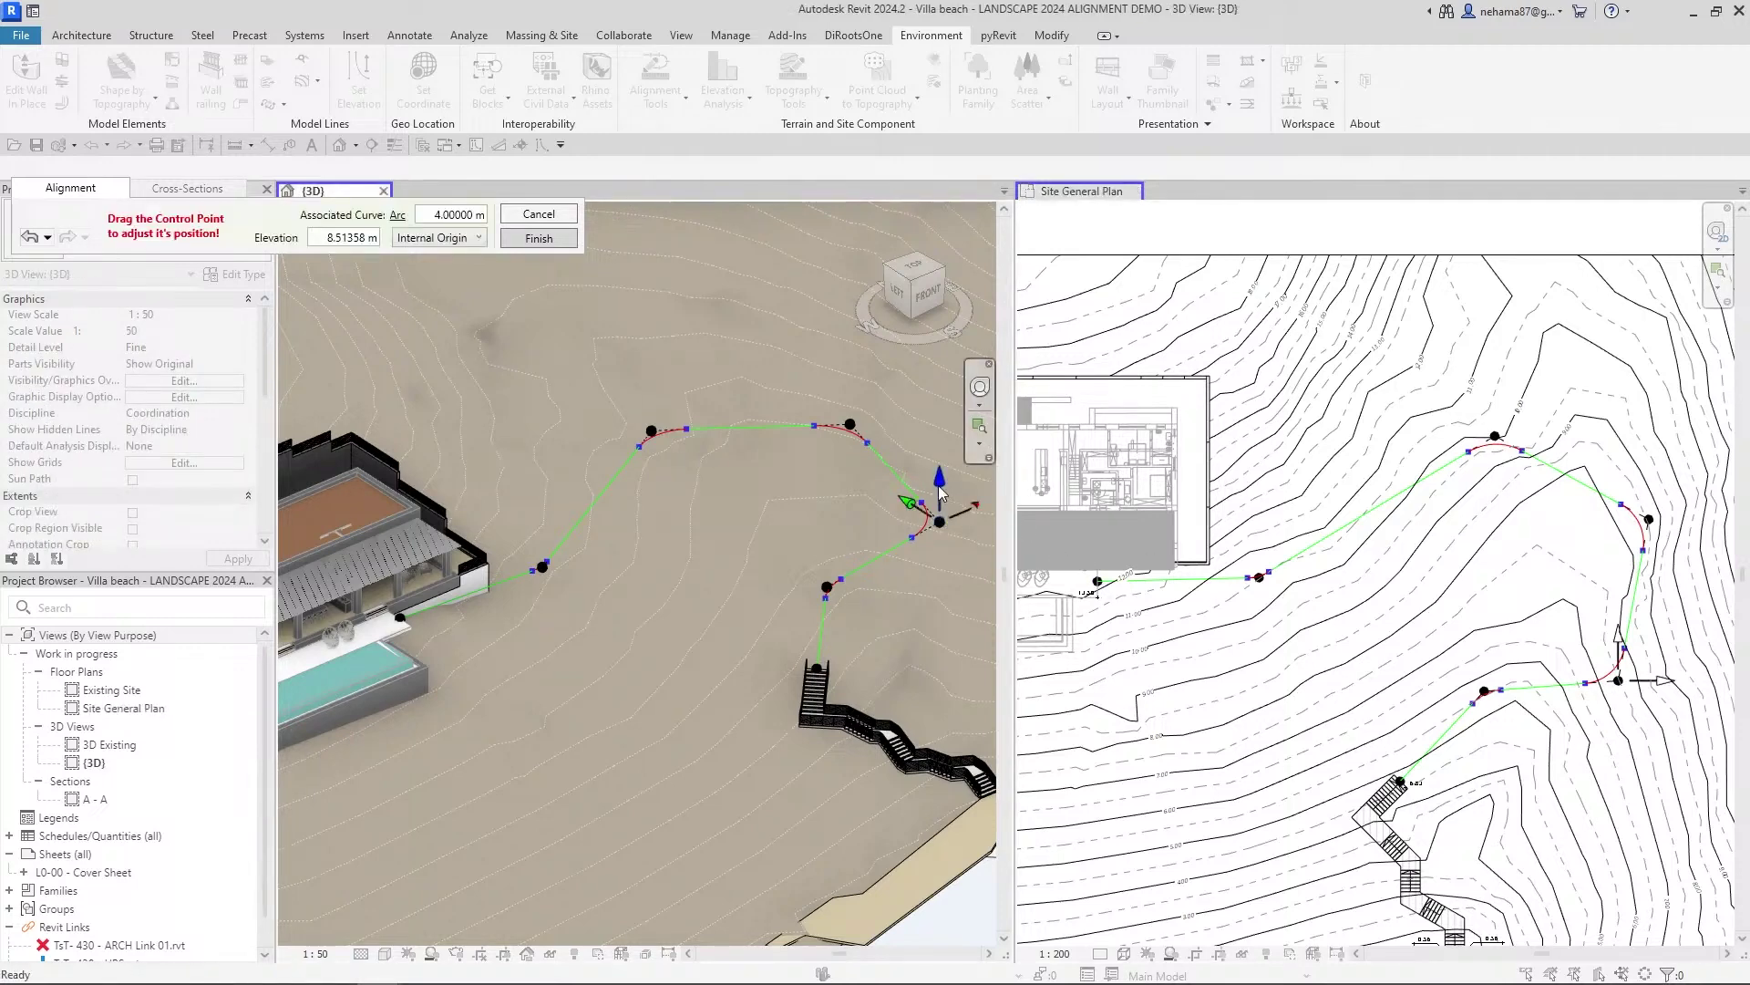
drag(942, 502, 942, 484)
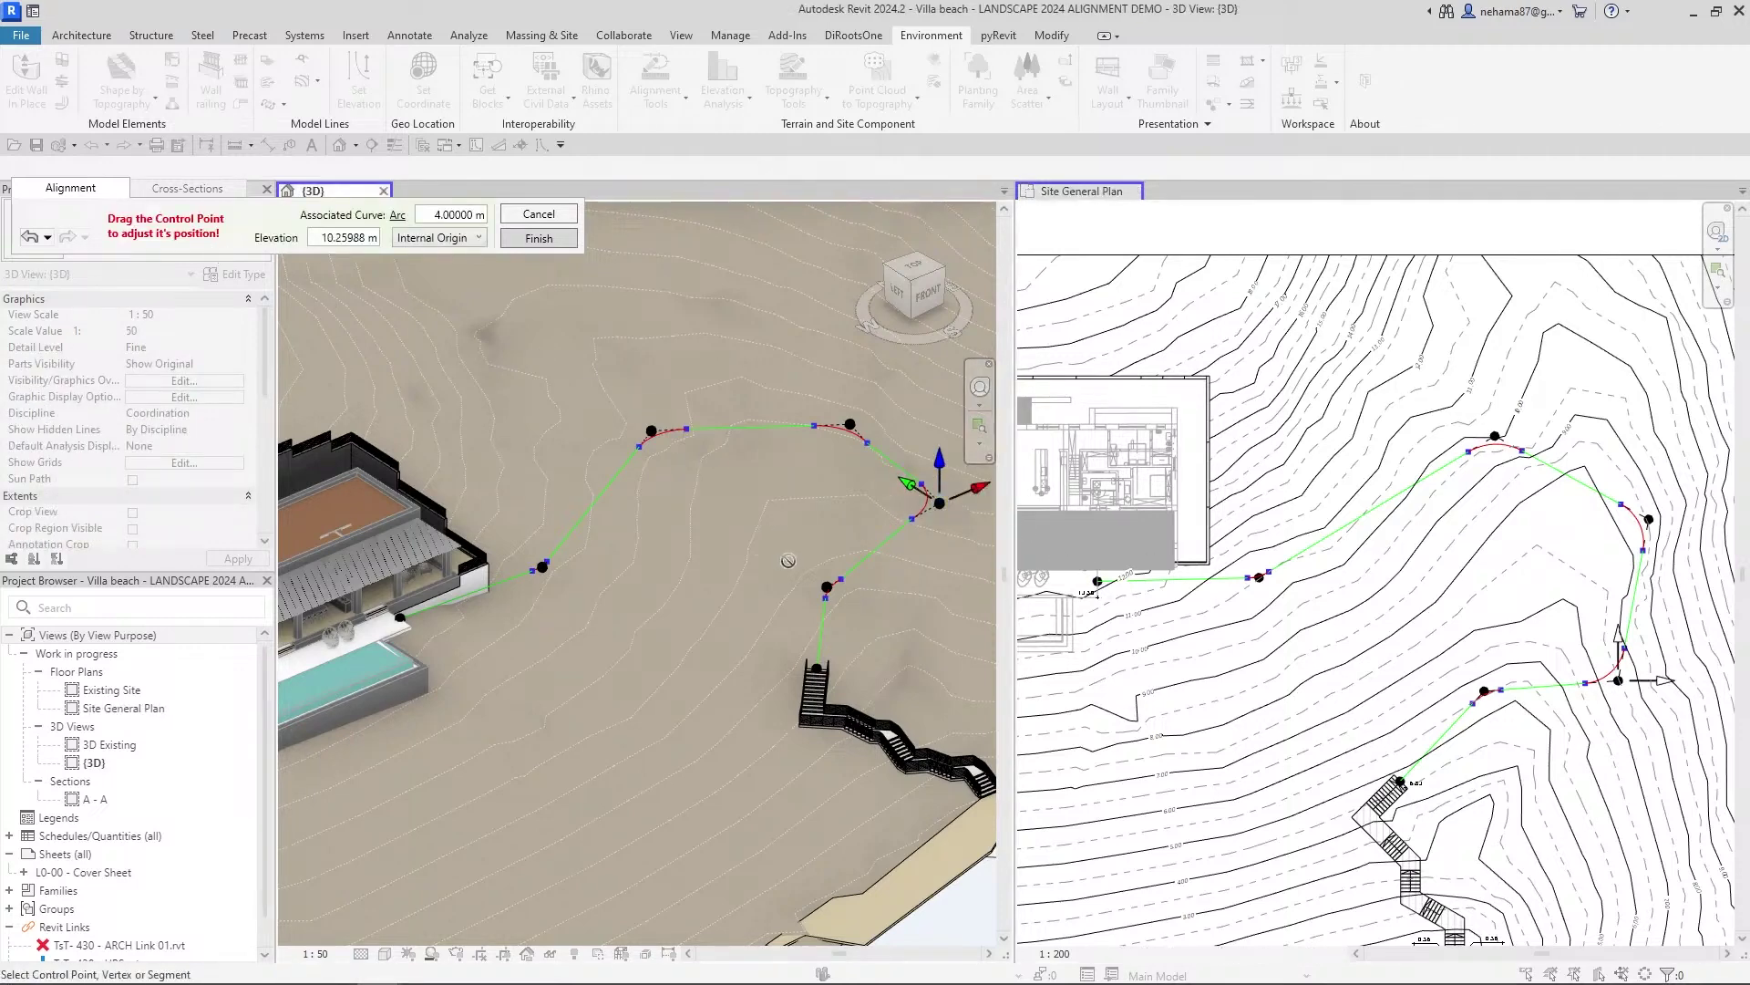
click(788, 560)
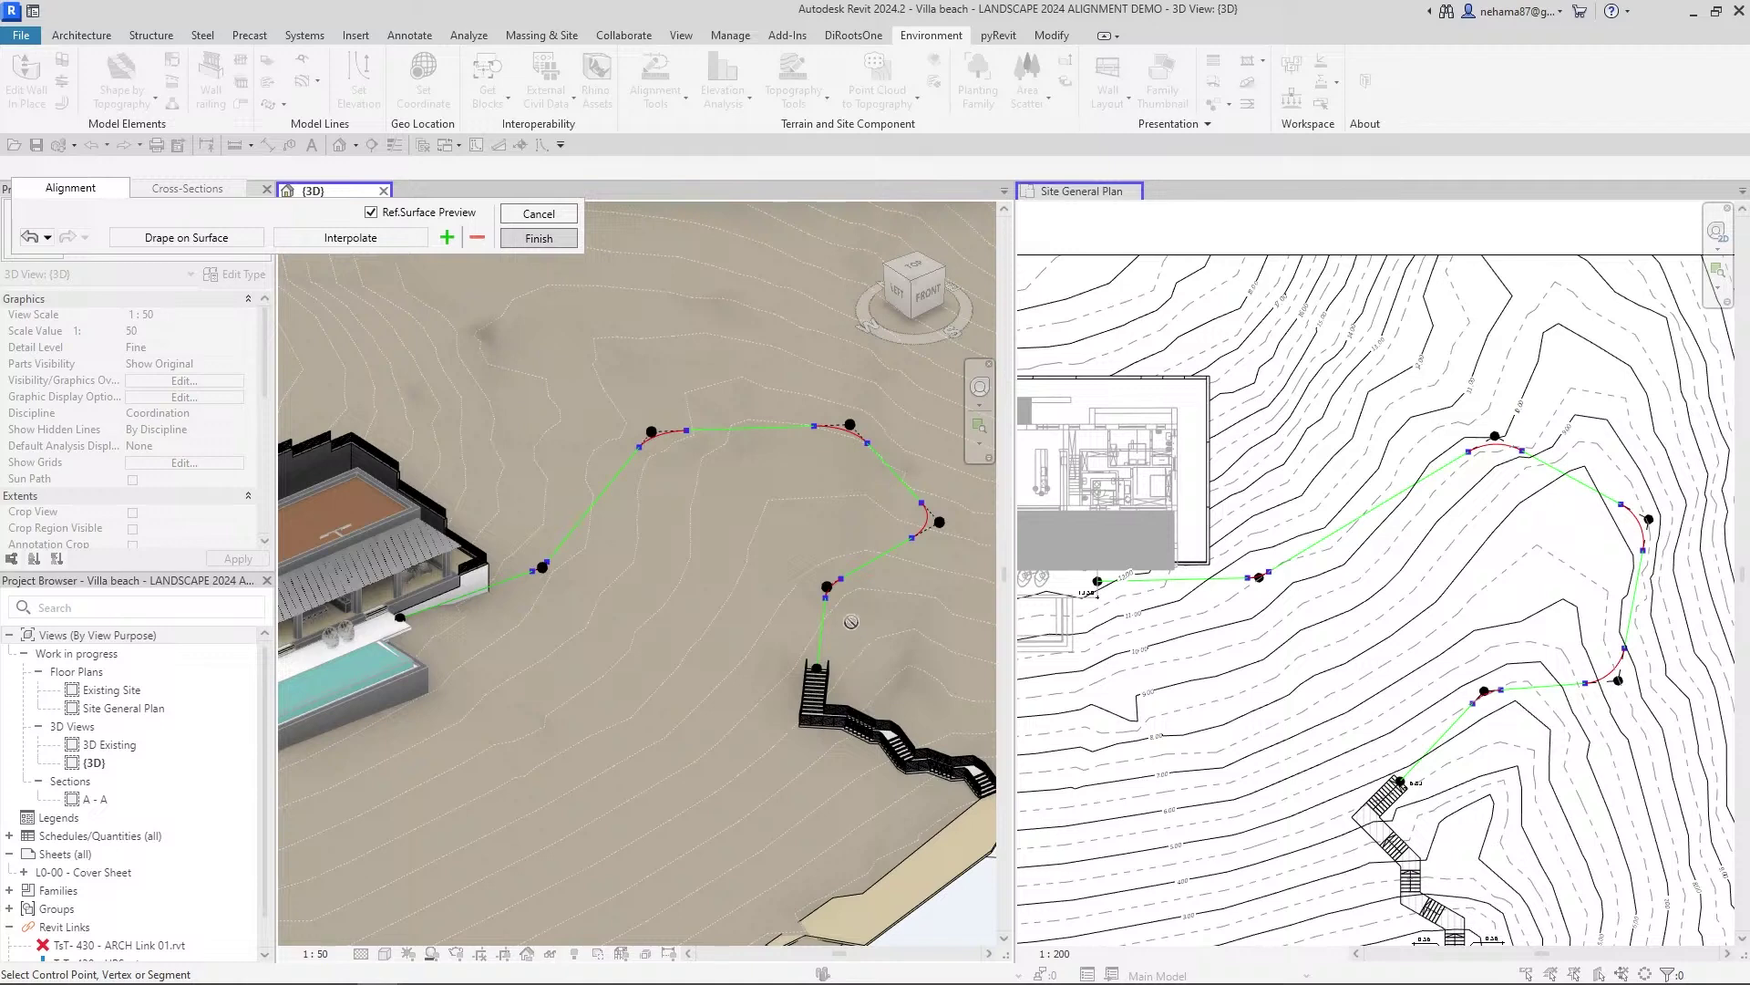
scroll(823, 598, down, 2)
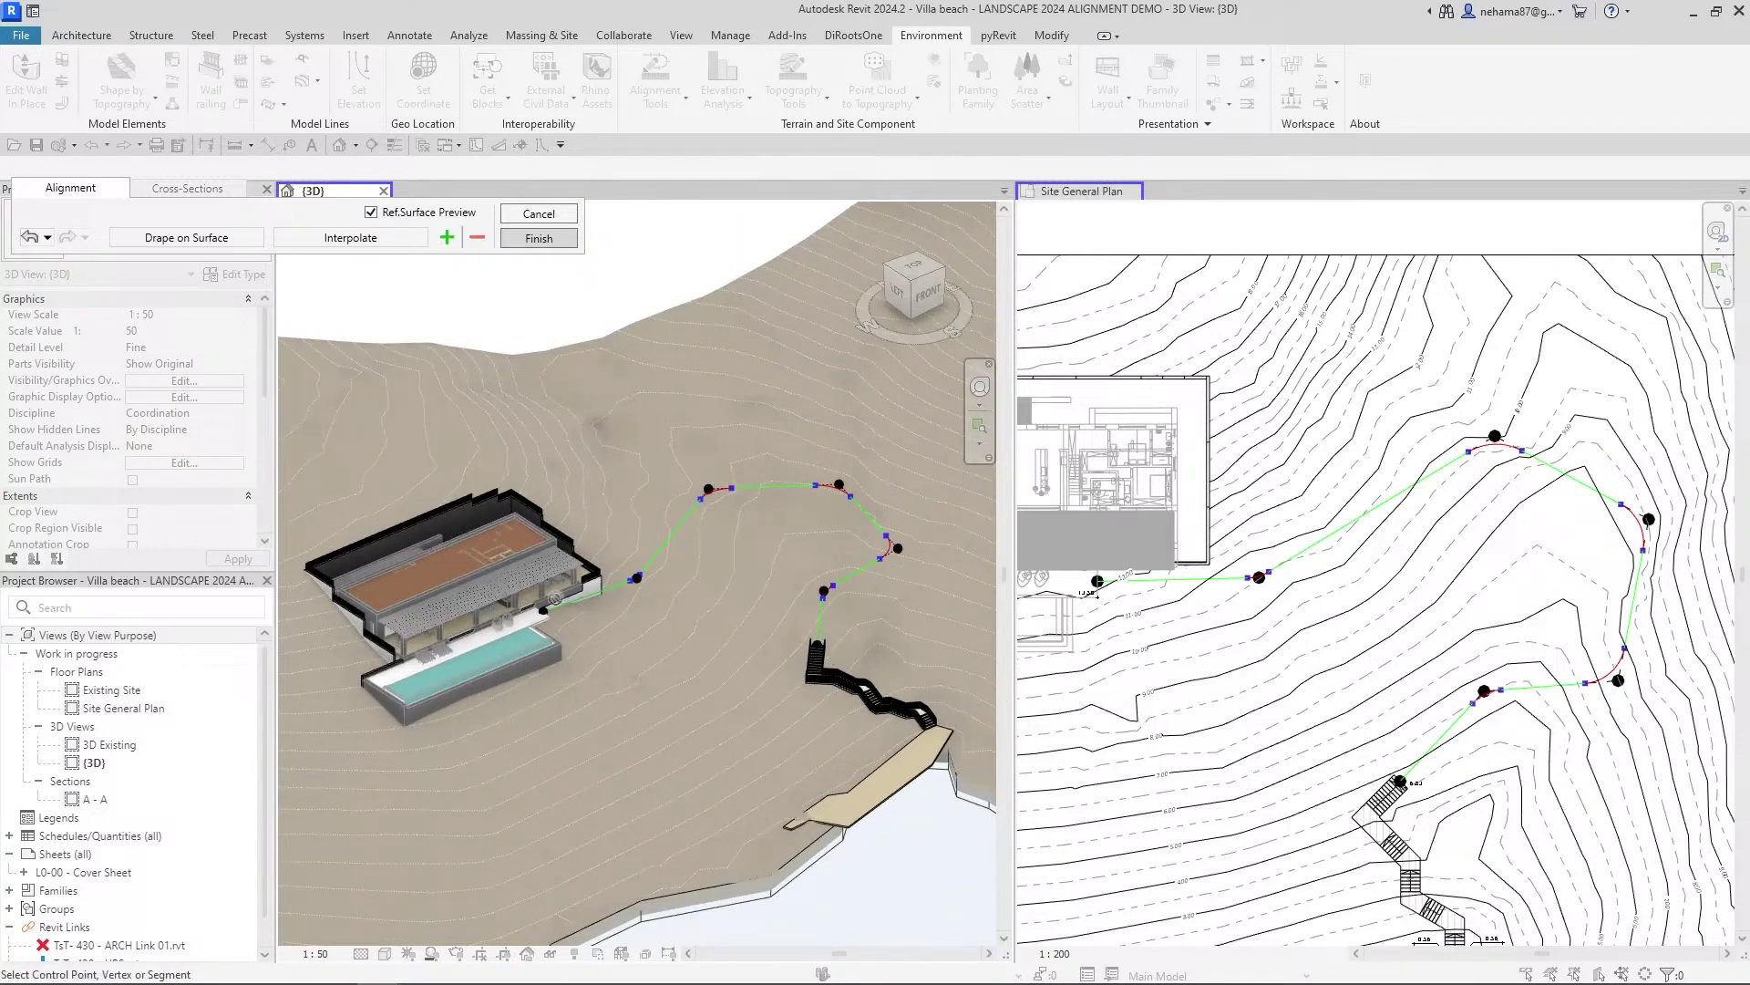
- Switch to PowerPoint to view the ALIGNMENT tool slide and return to Revit
click(688, 968)
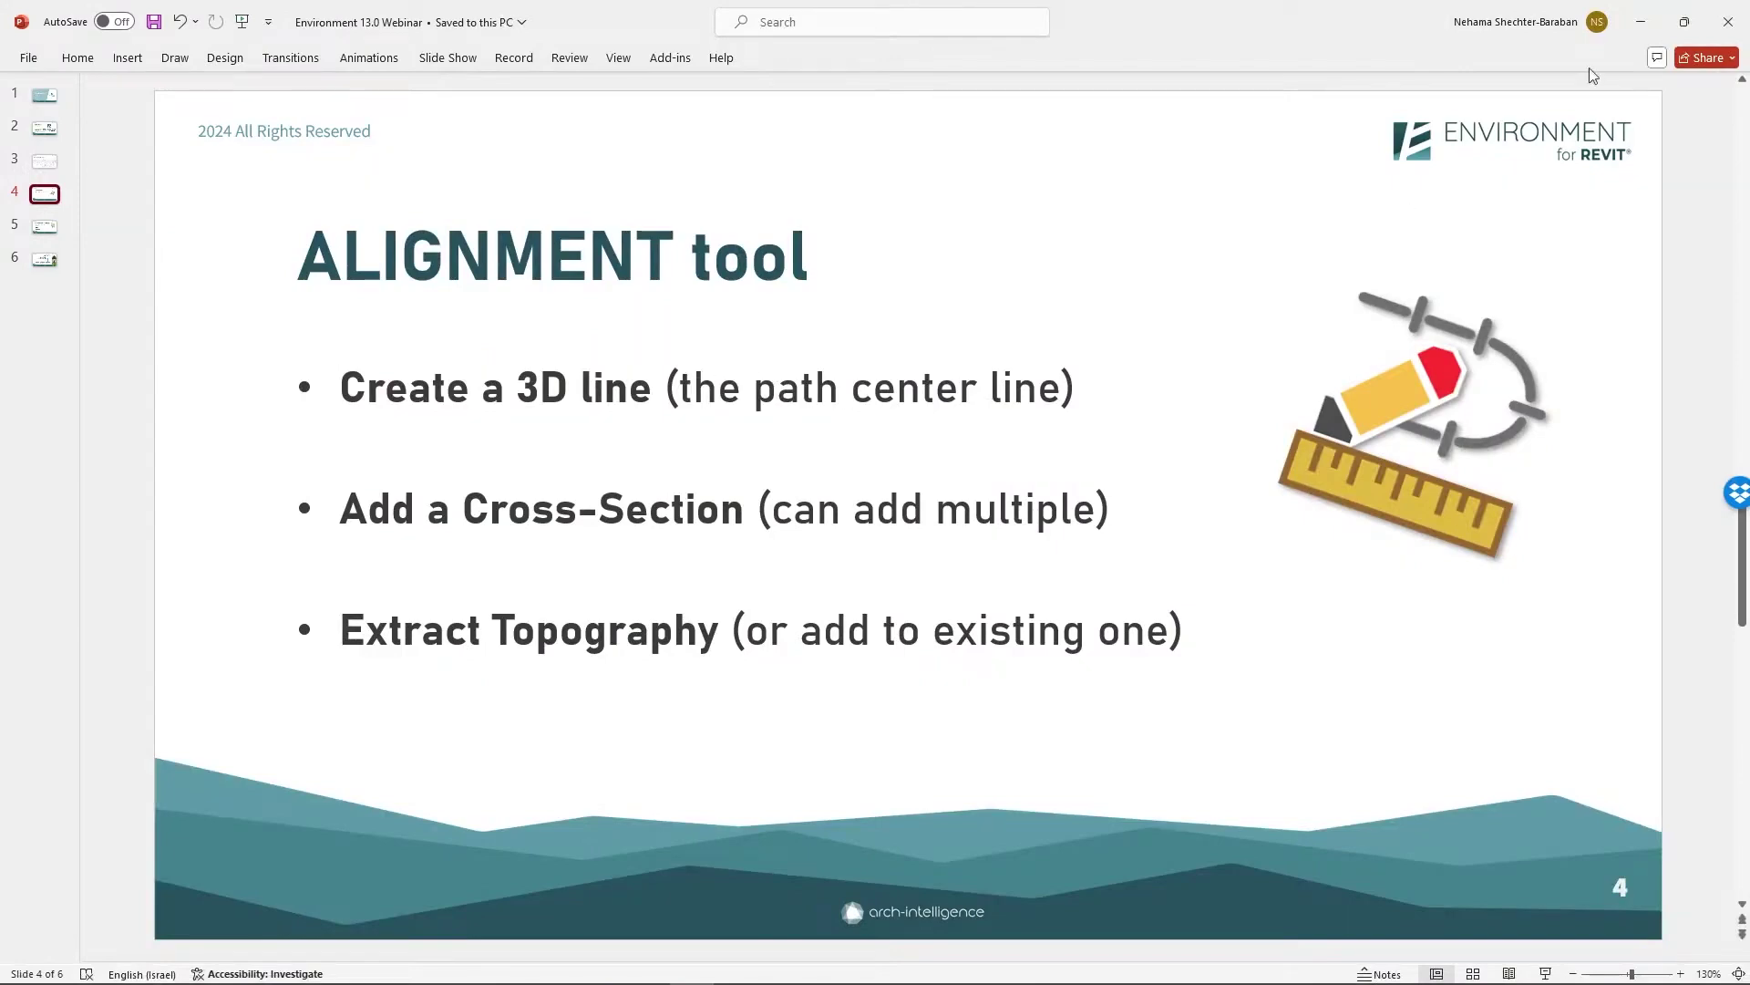
click(1641, 22)
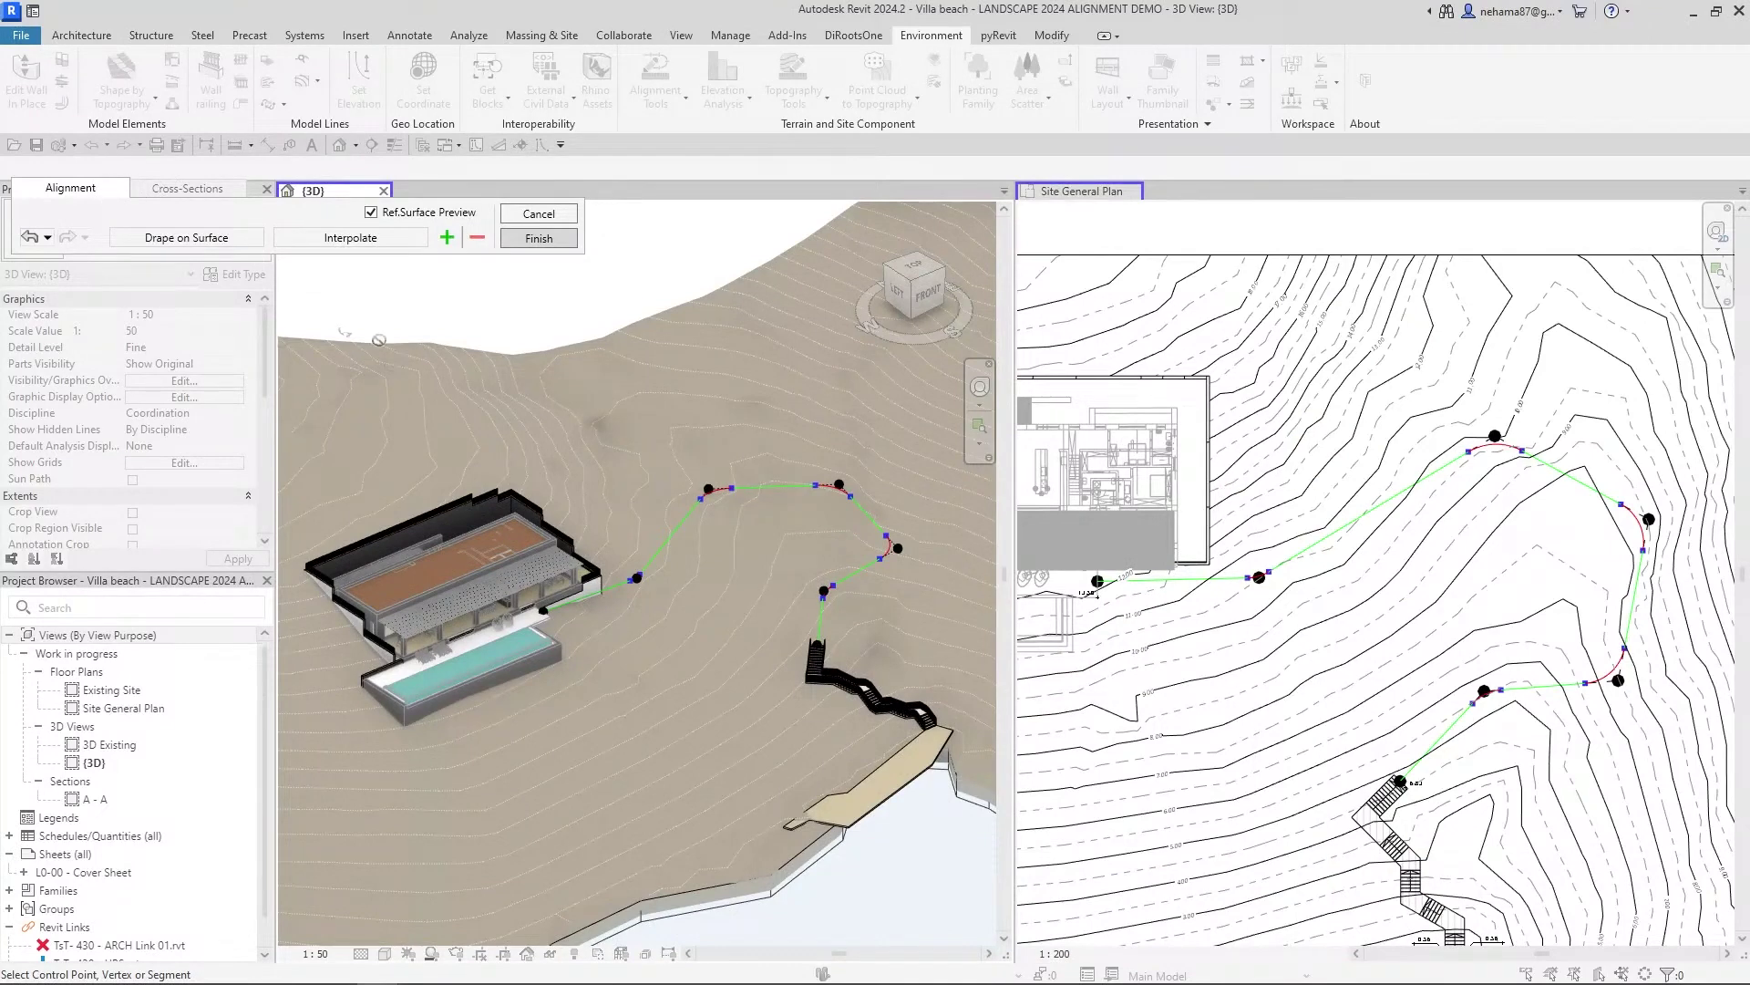
- Move the alignment toolbar over the 3D view to review its list of undoable edits, and leave Path 1's control point editing
drag(171, 197, 492, 345)
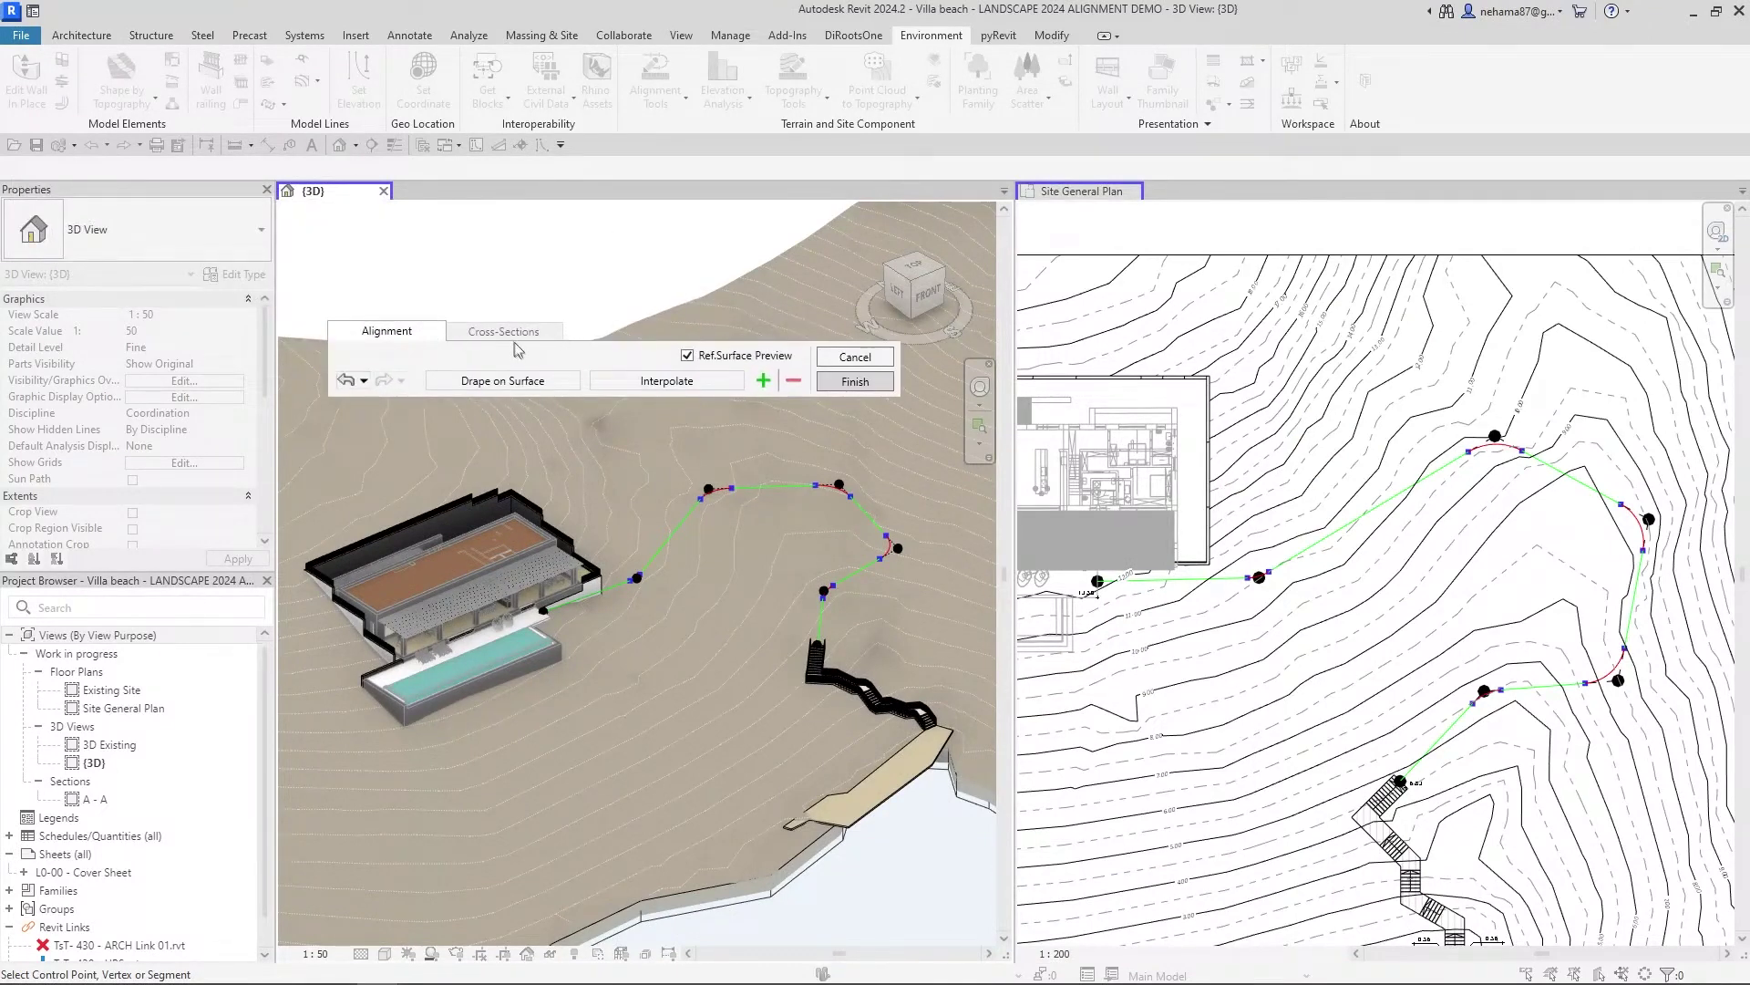
click(365, 381)
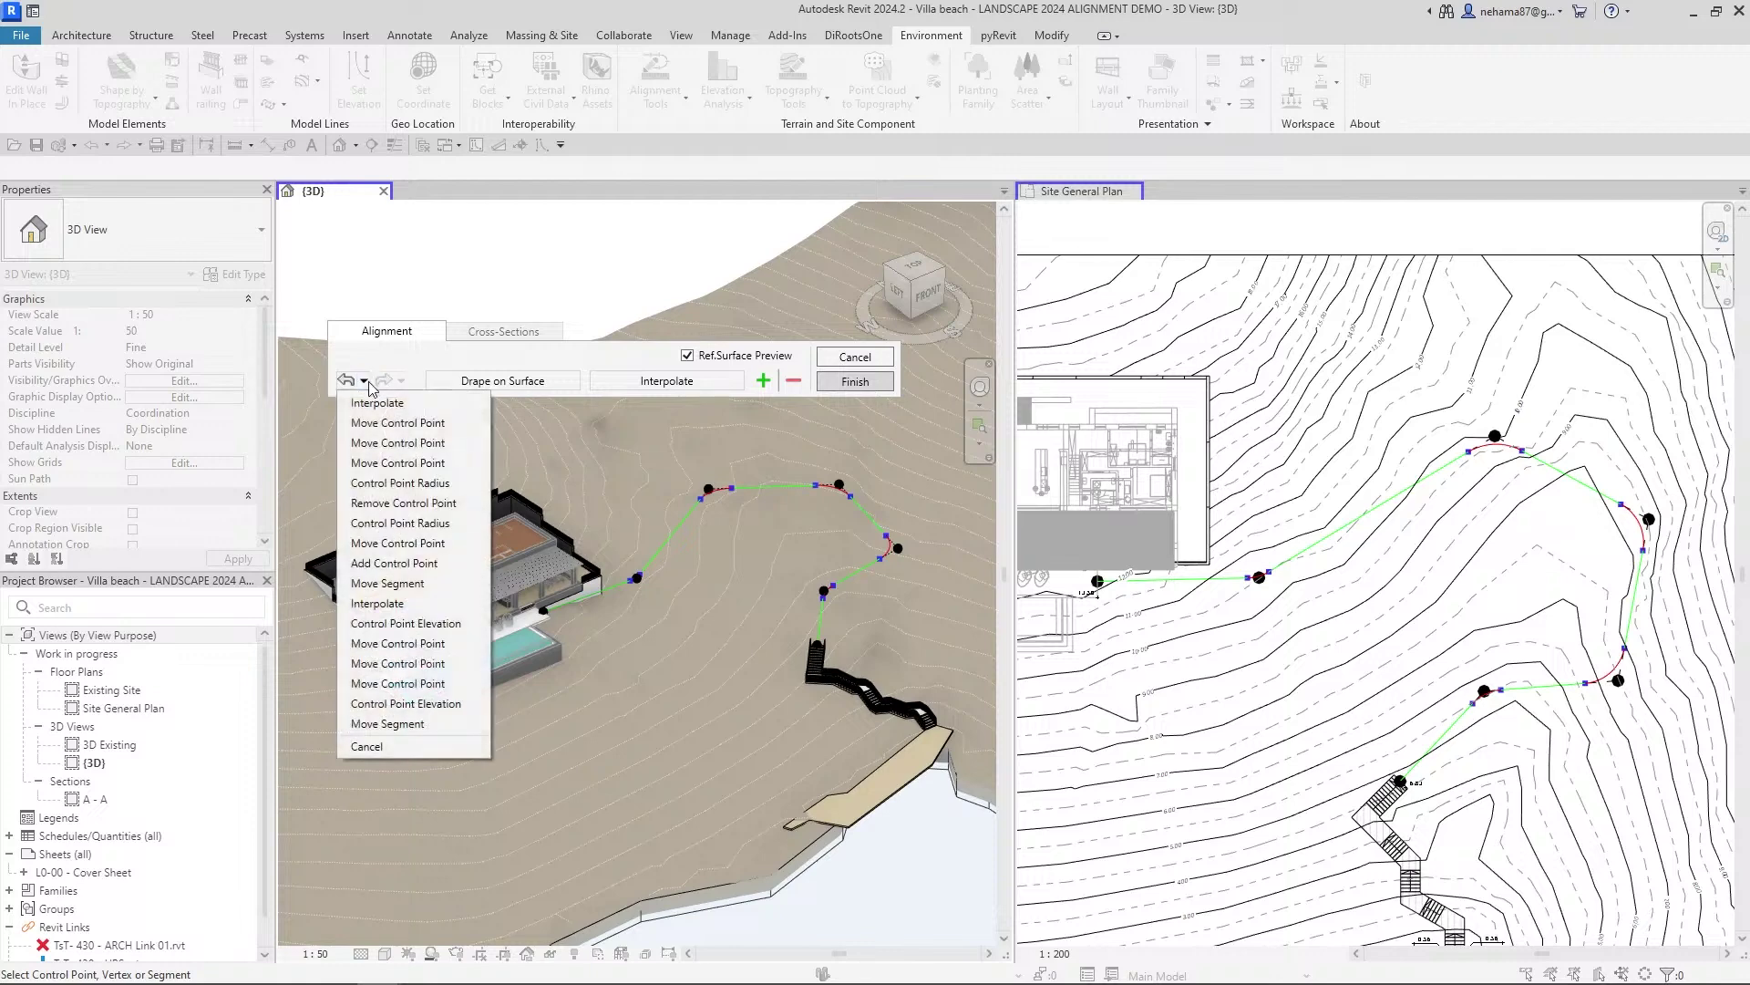
click(363, 381)
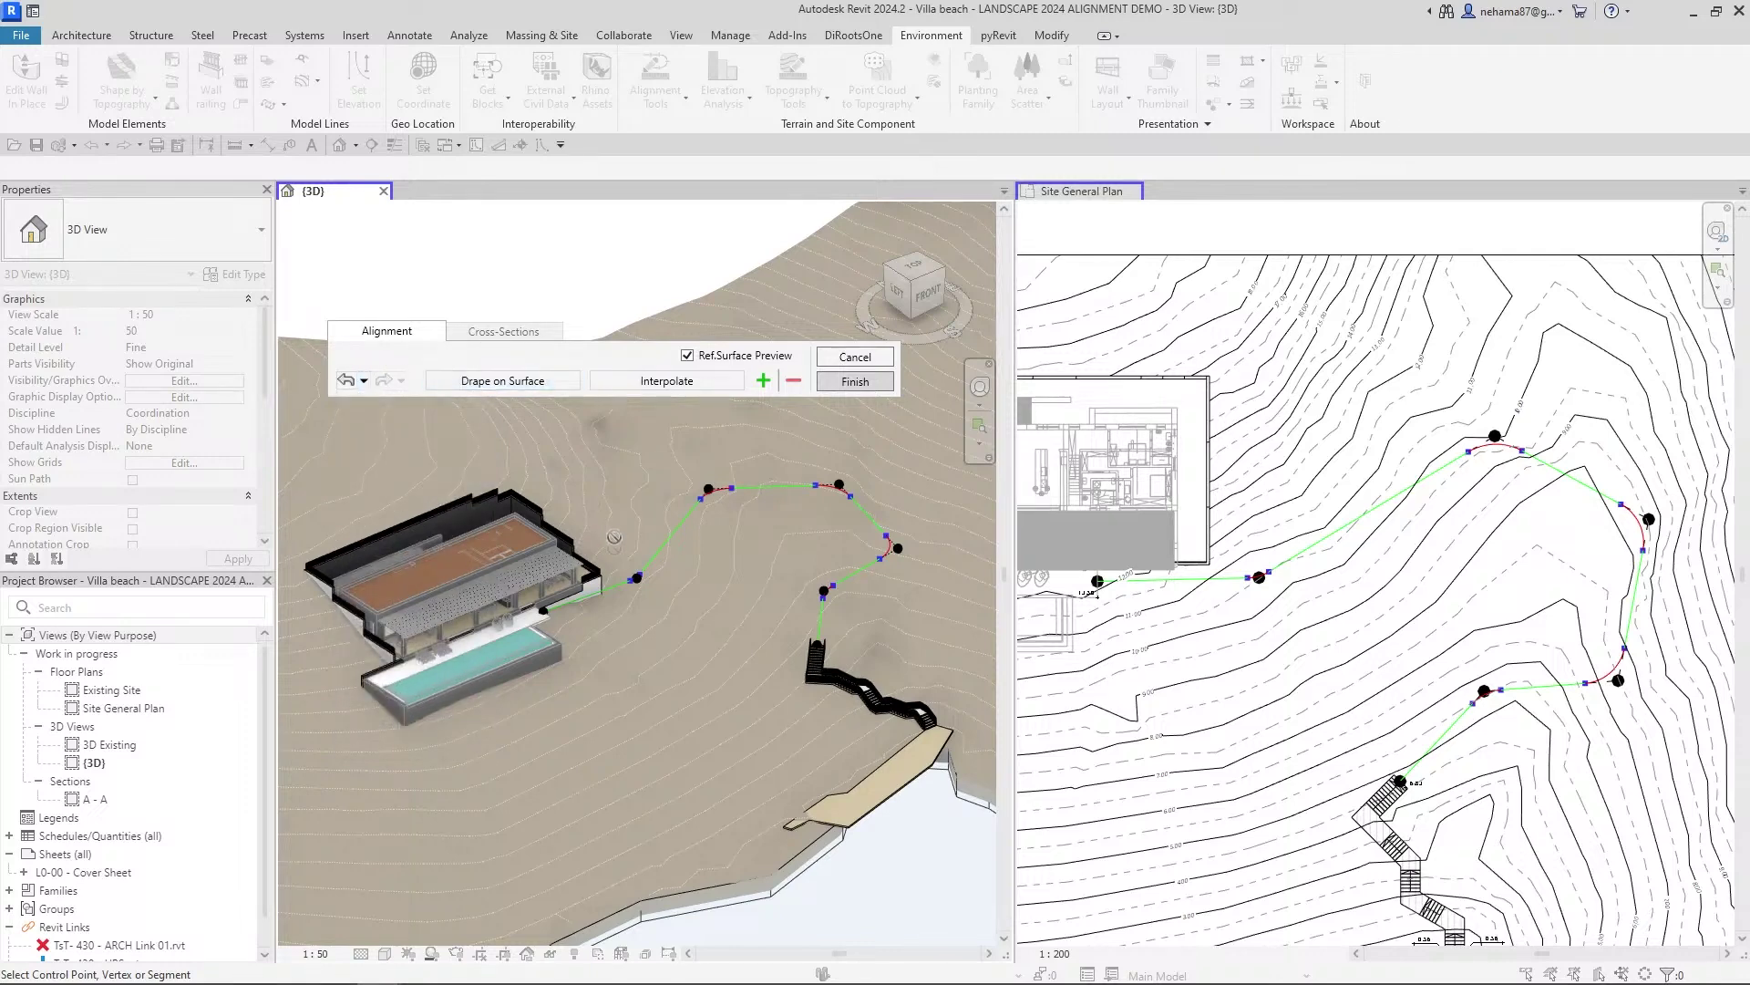
key(Escape)
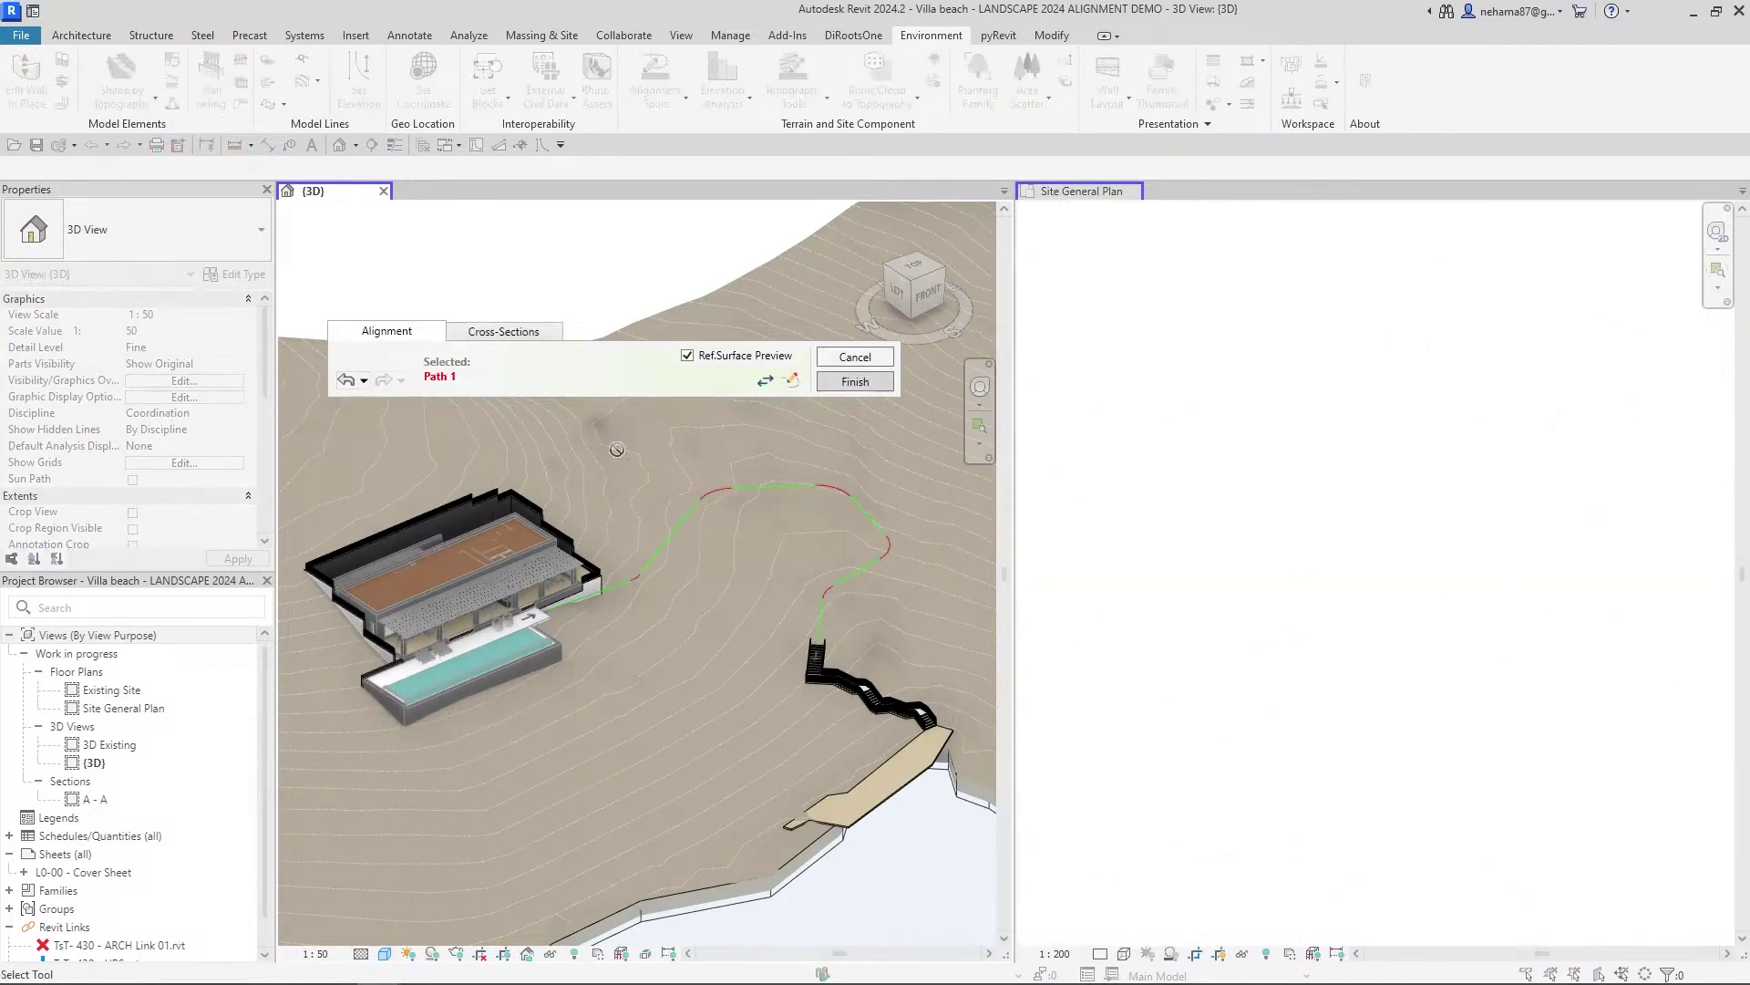
- Switch to Path 1's cross-sections and place a new cross-section beside the villa terrace, with its station set to 0
click(506, 336)
scroll(1423, 848, down, 3)
scroll(1459, 857, up, 6)
click(1482, 871)
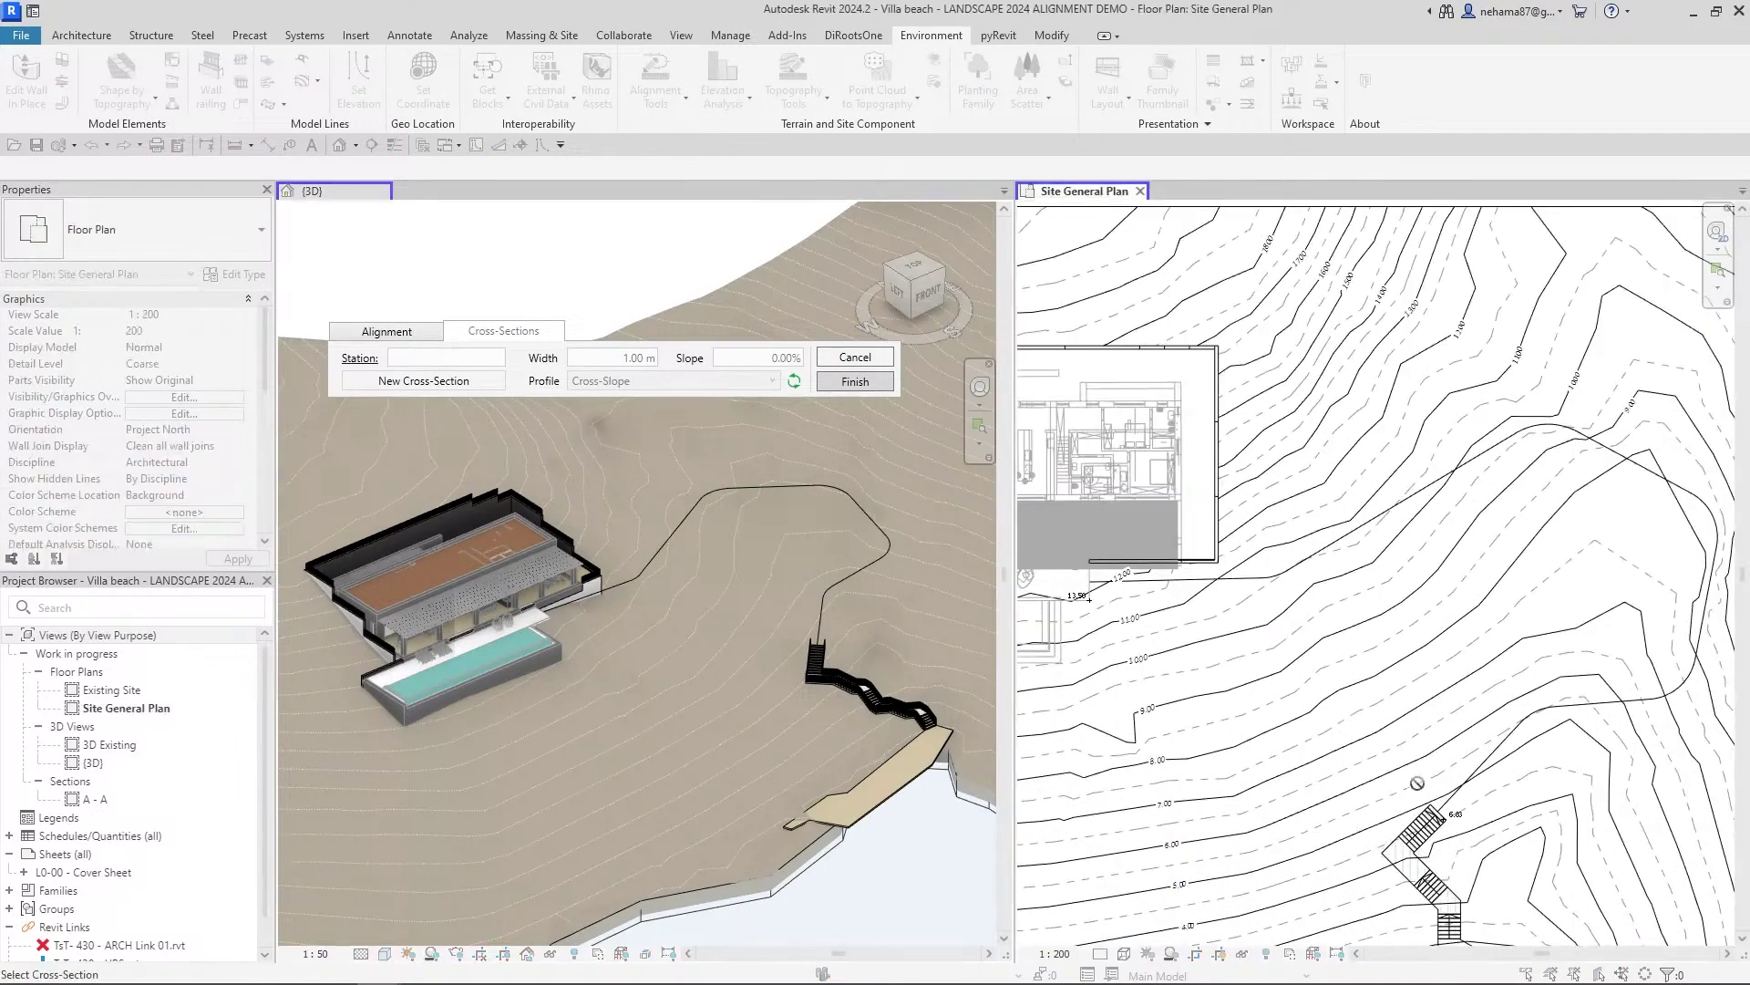
ctrl+scroll(1349, 754, down, 2)
scroll(1349, 754, down, 3)
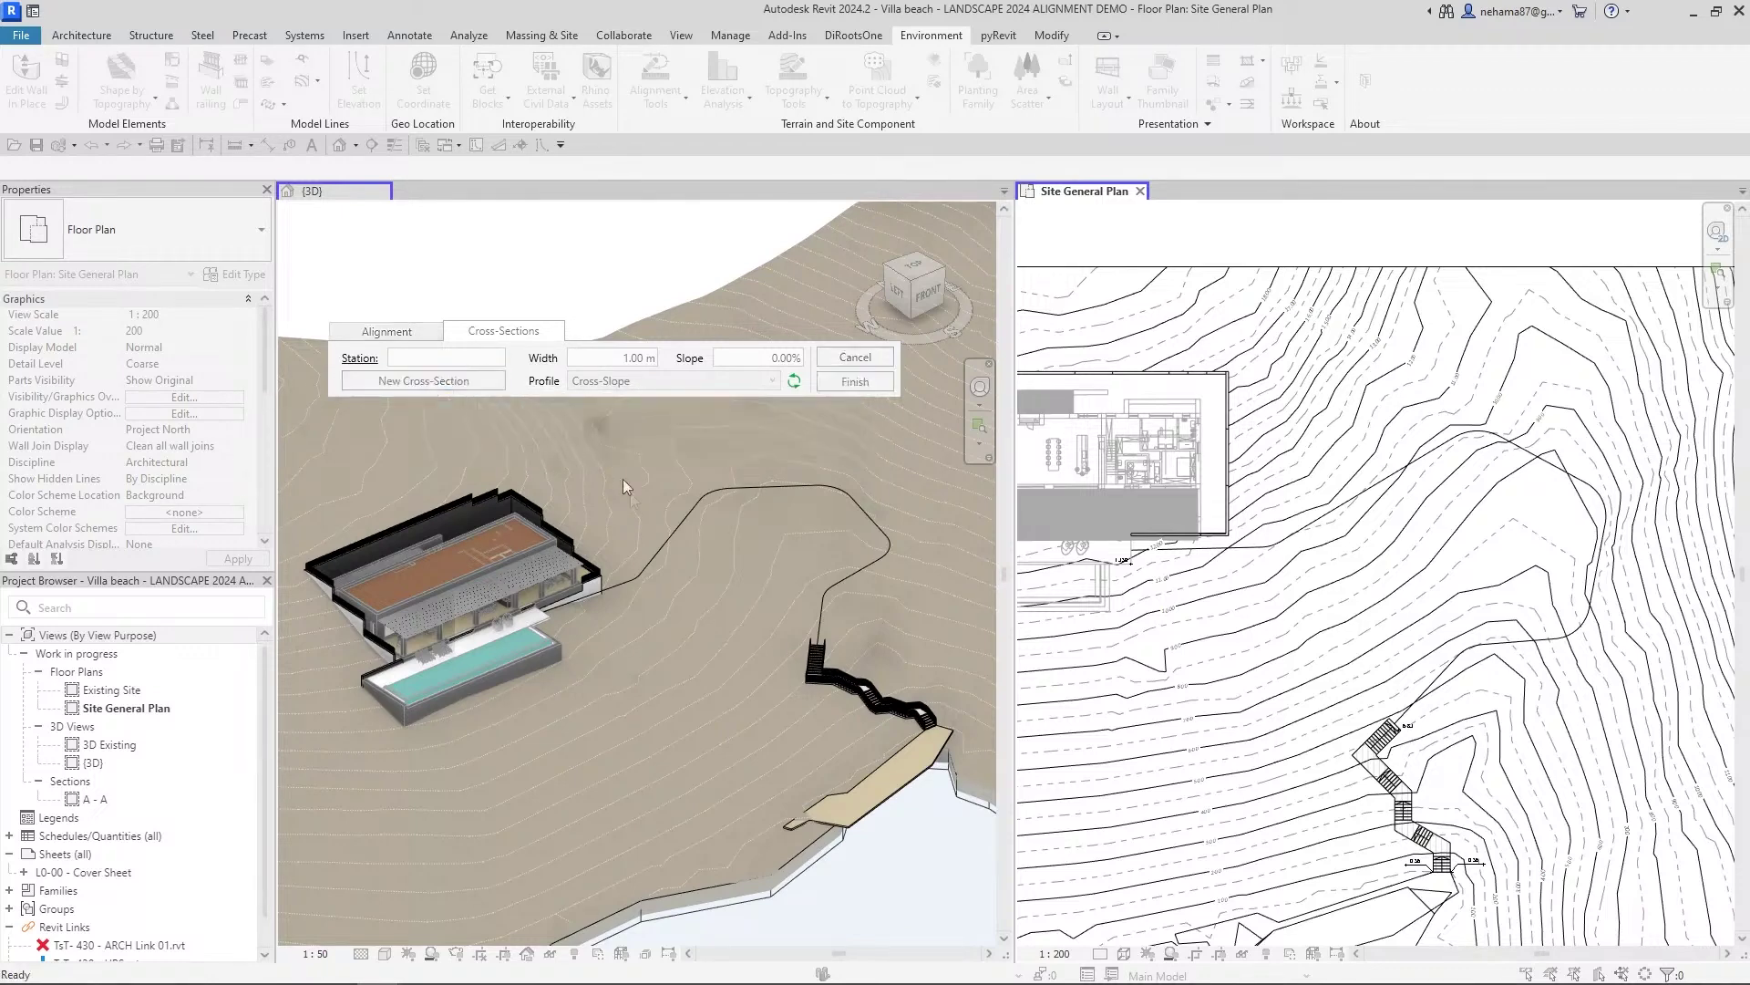
click(580, 598)
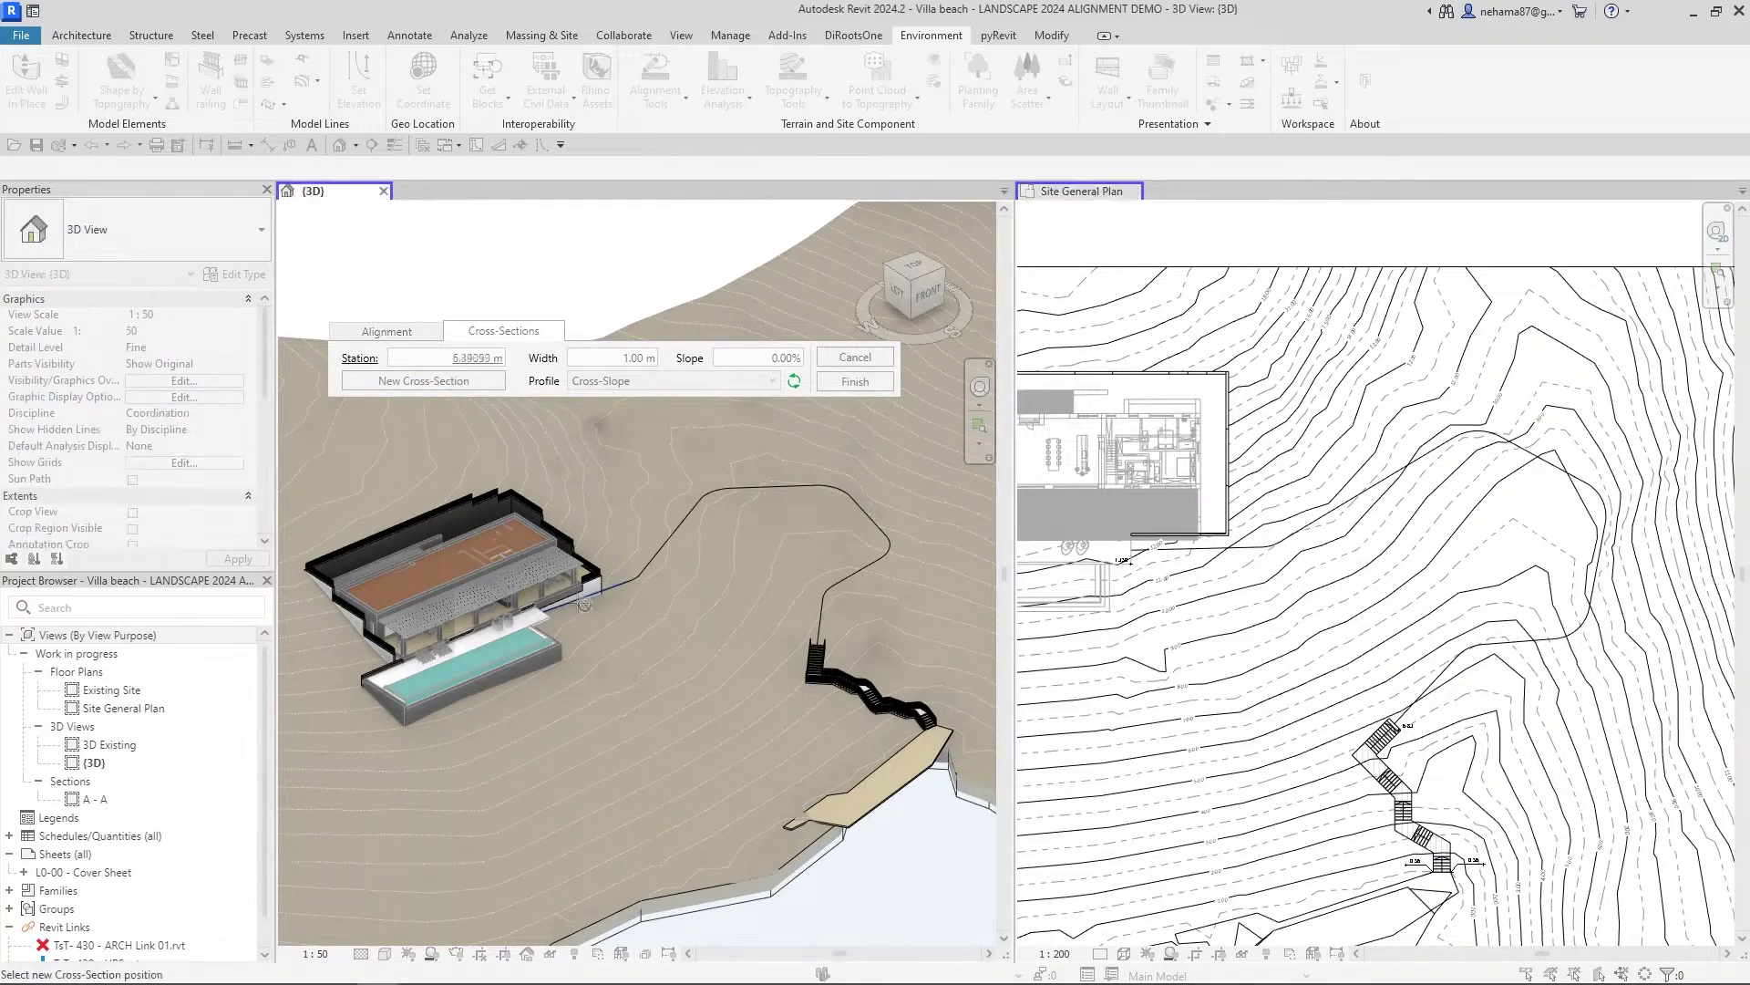
click(574, 596)
scroll(556, 607, up, 2)
scroll(556, 608, up, 3)
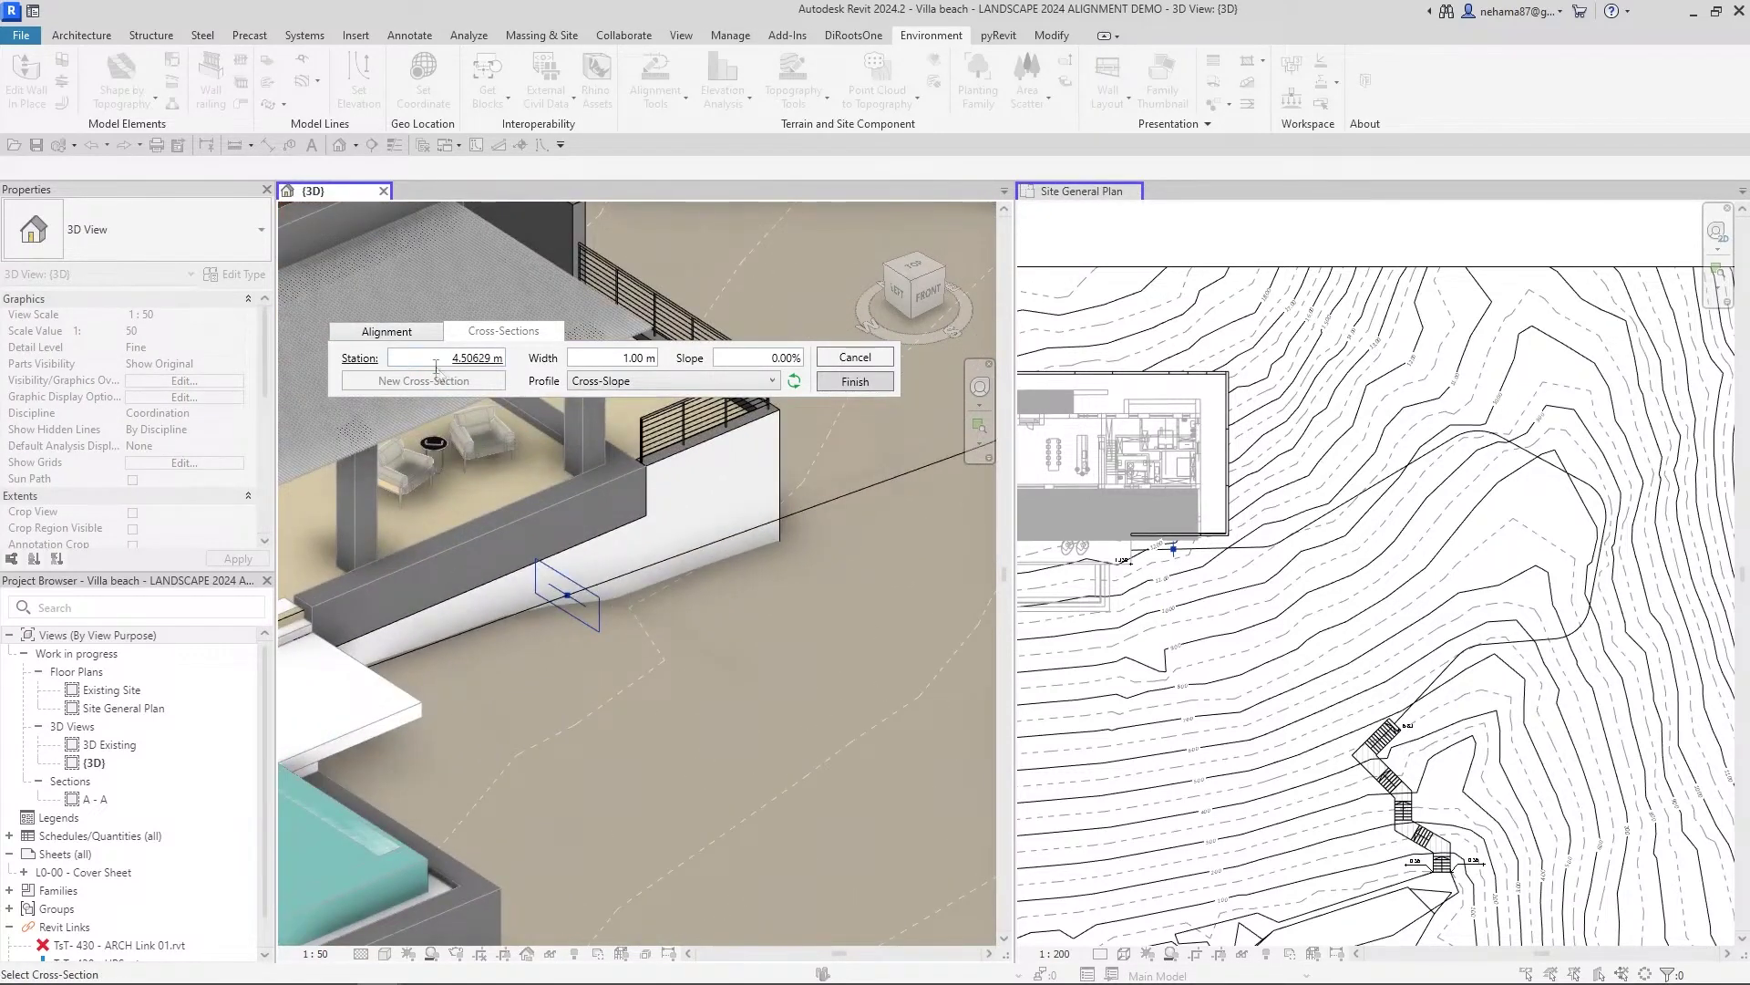
drag(452, 358, 496, 357)
text(0)
key(Return)
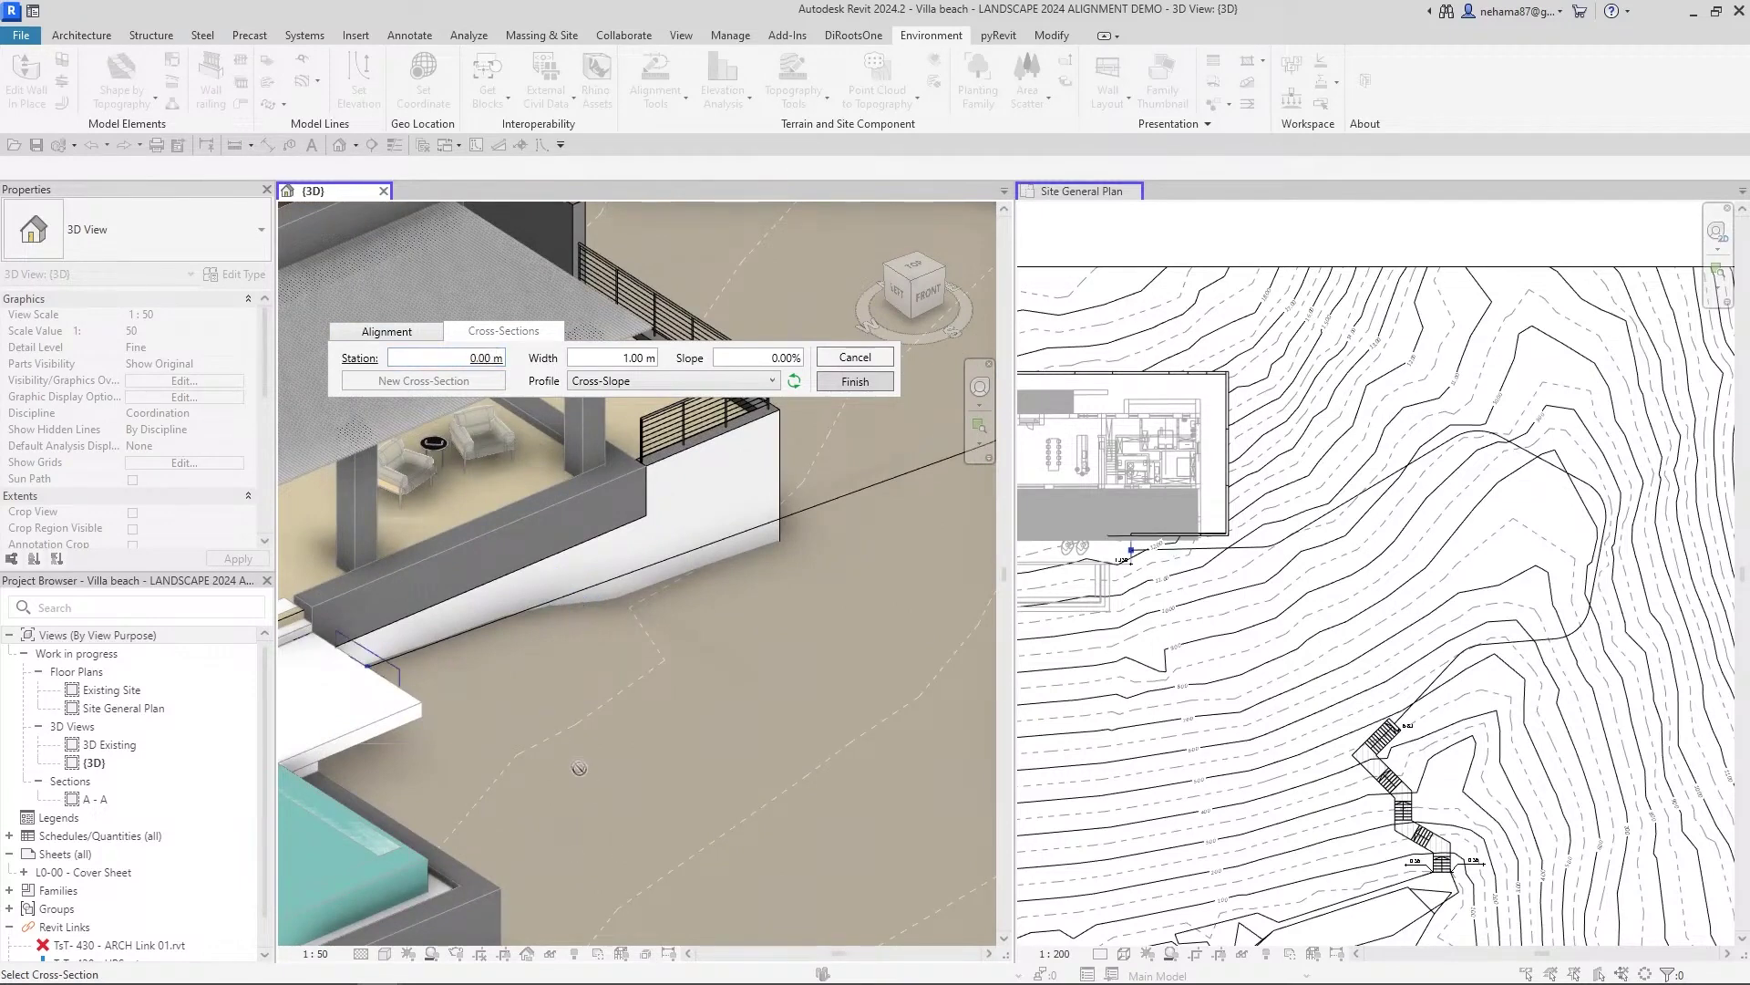
- Set the station 0 cross-section's width to 3 m and its slope to -1%, and generate the path surface preview
scroll(500, 396, down, 5)
drag(622, 358, 660, 360)
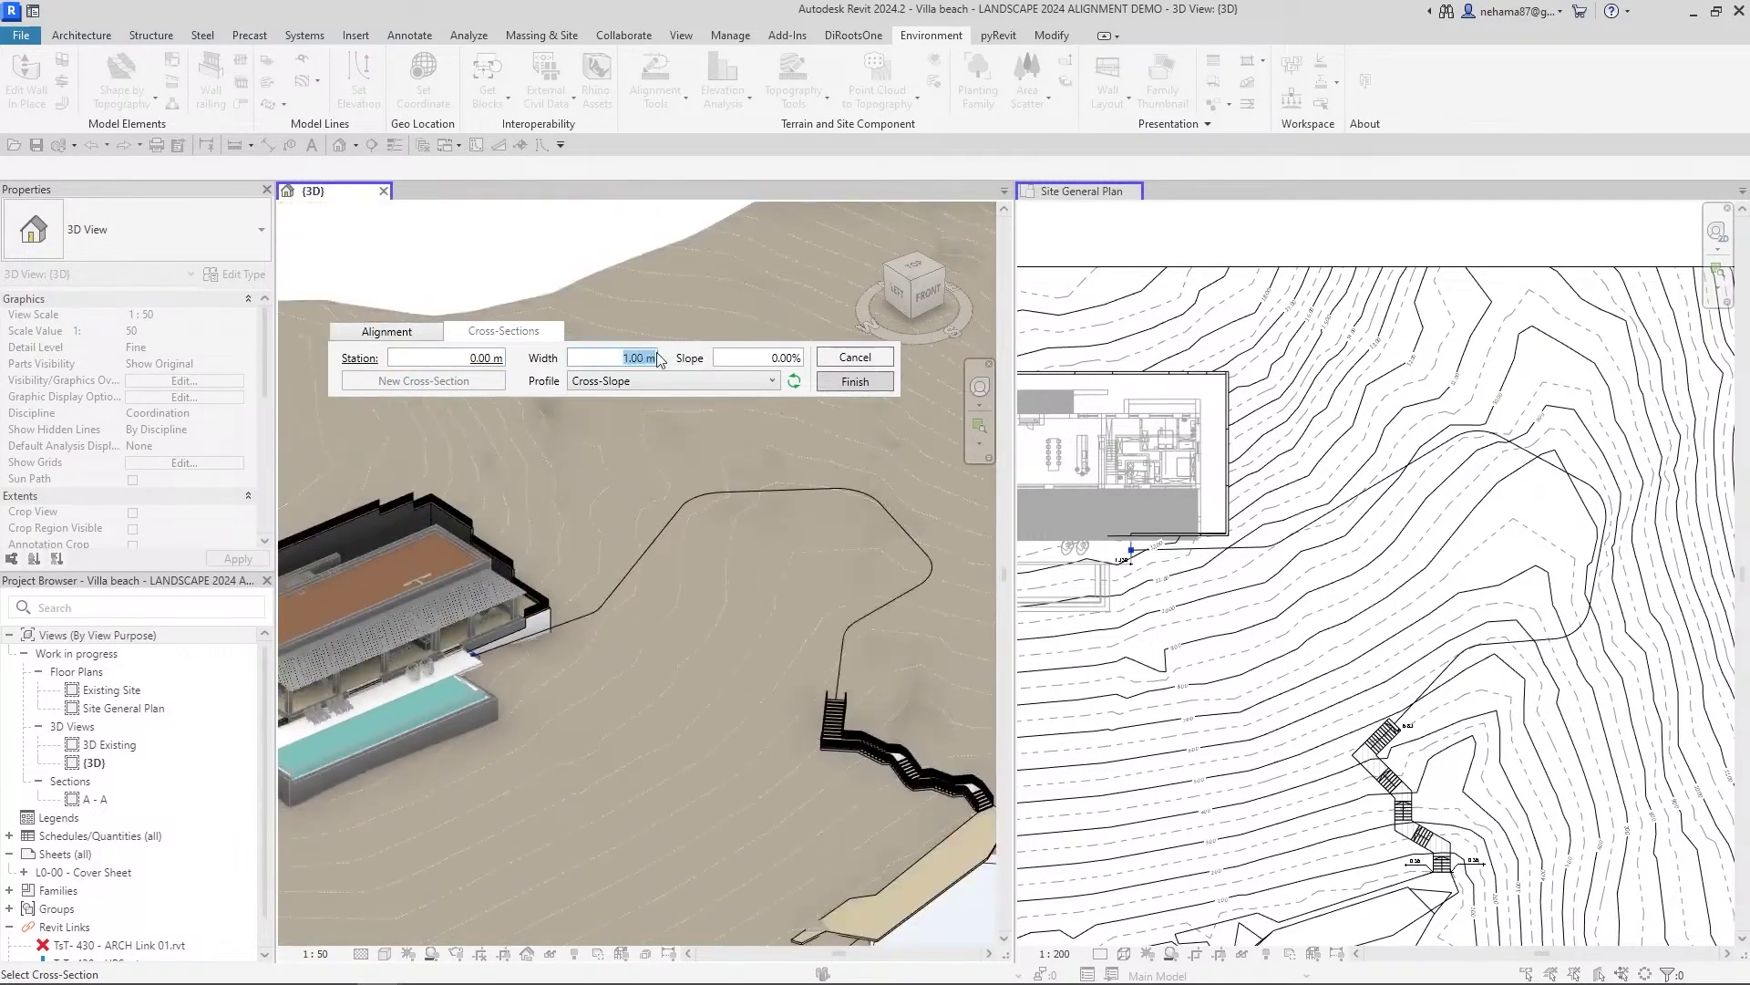
text(3)
key(Return)
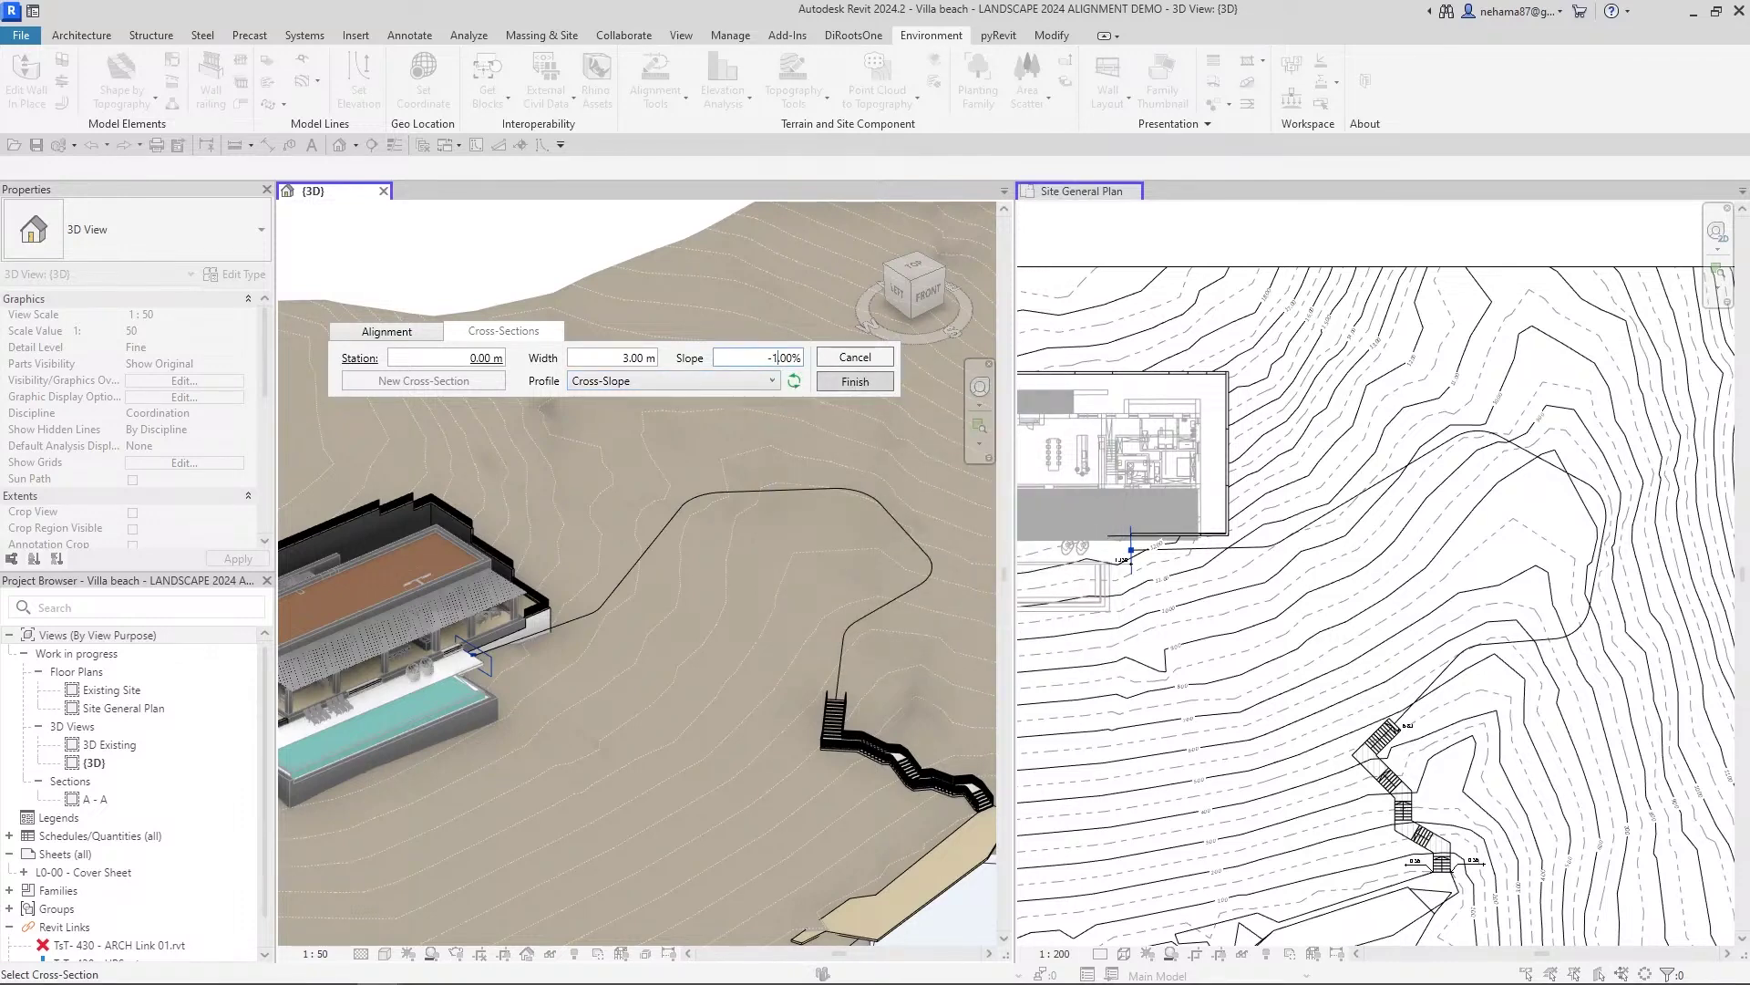
shift+middle_drag(606, 524, 735, 720)
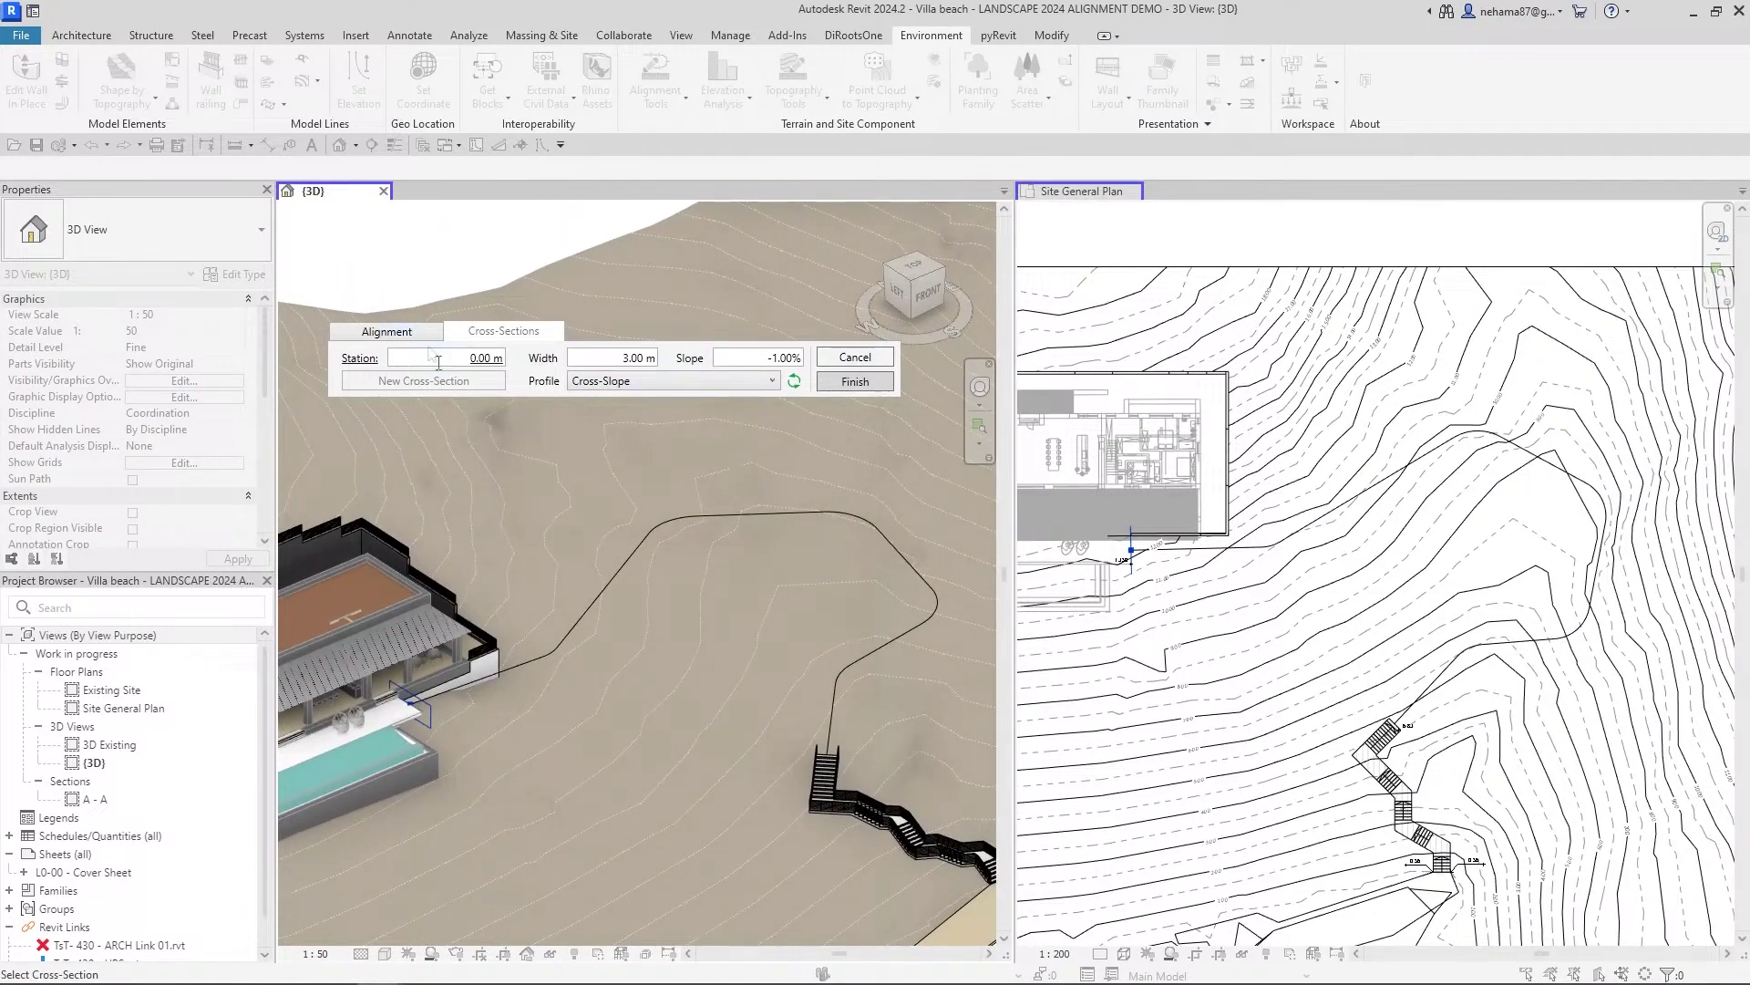
click(795, 381)
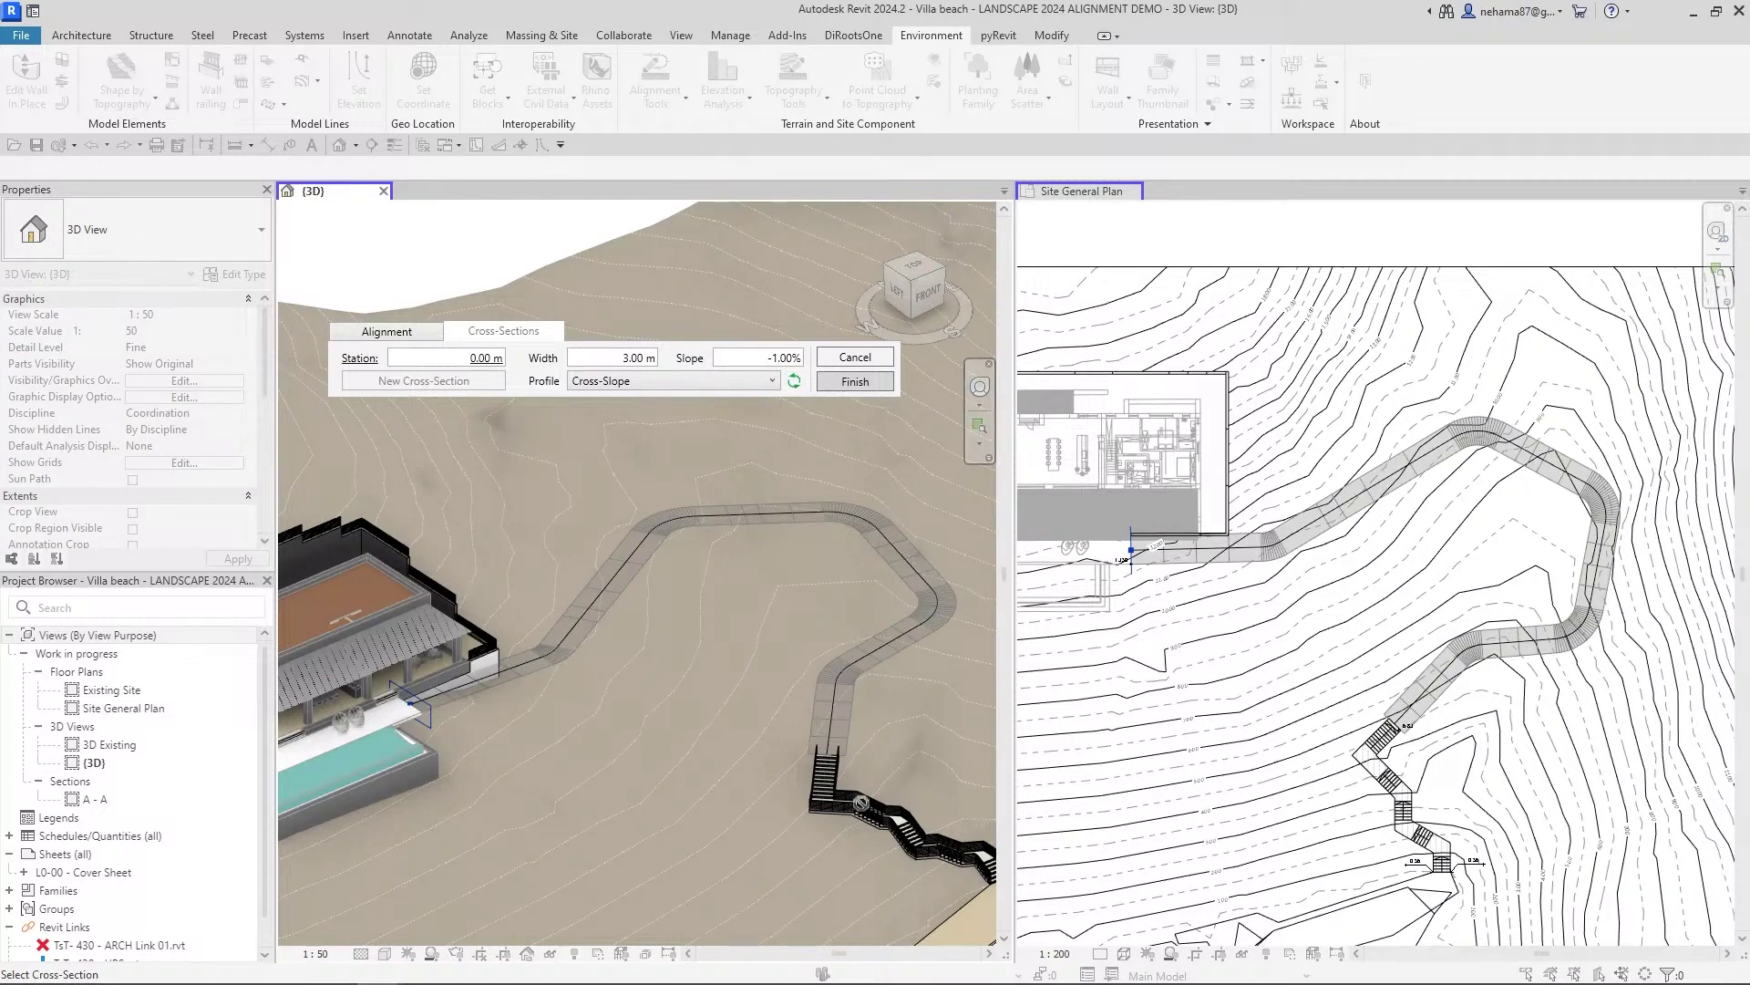
- Place a second cross-section just before the bend above the stairs, at station 76.00801 m, with a 2 m width and -1% slope
shift+middle_drag(848, 764, 770, 735)
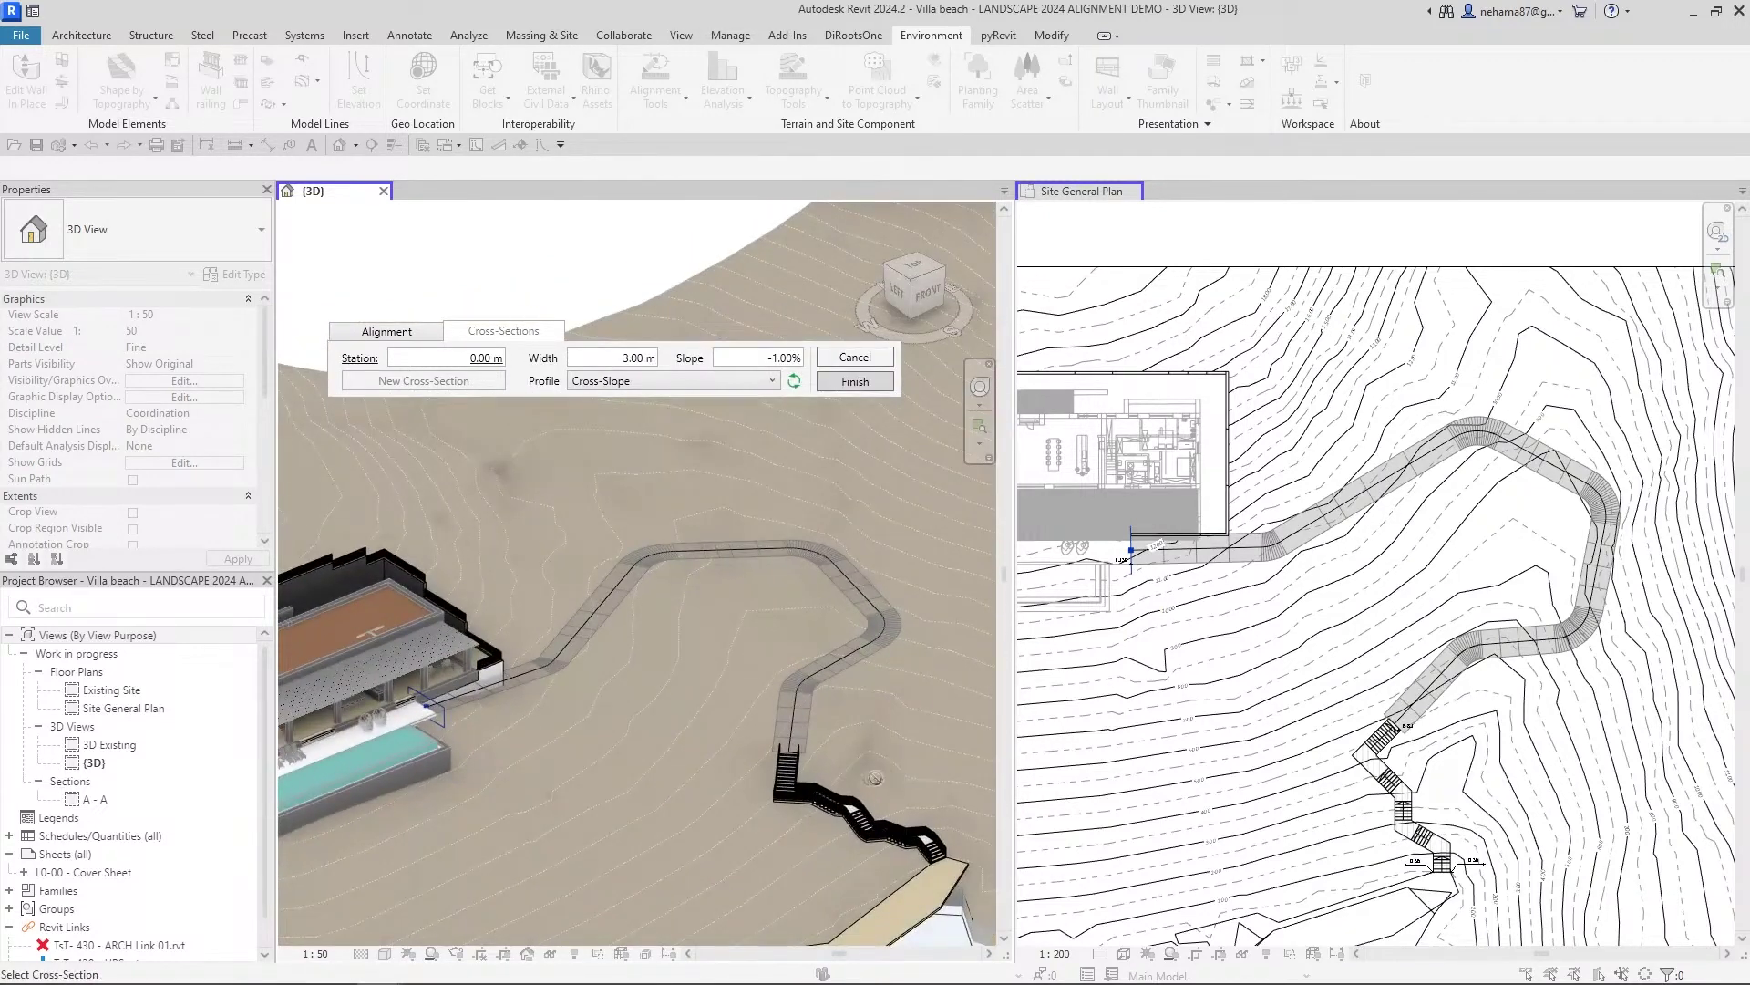
click(1528, 716)
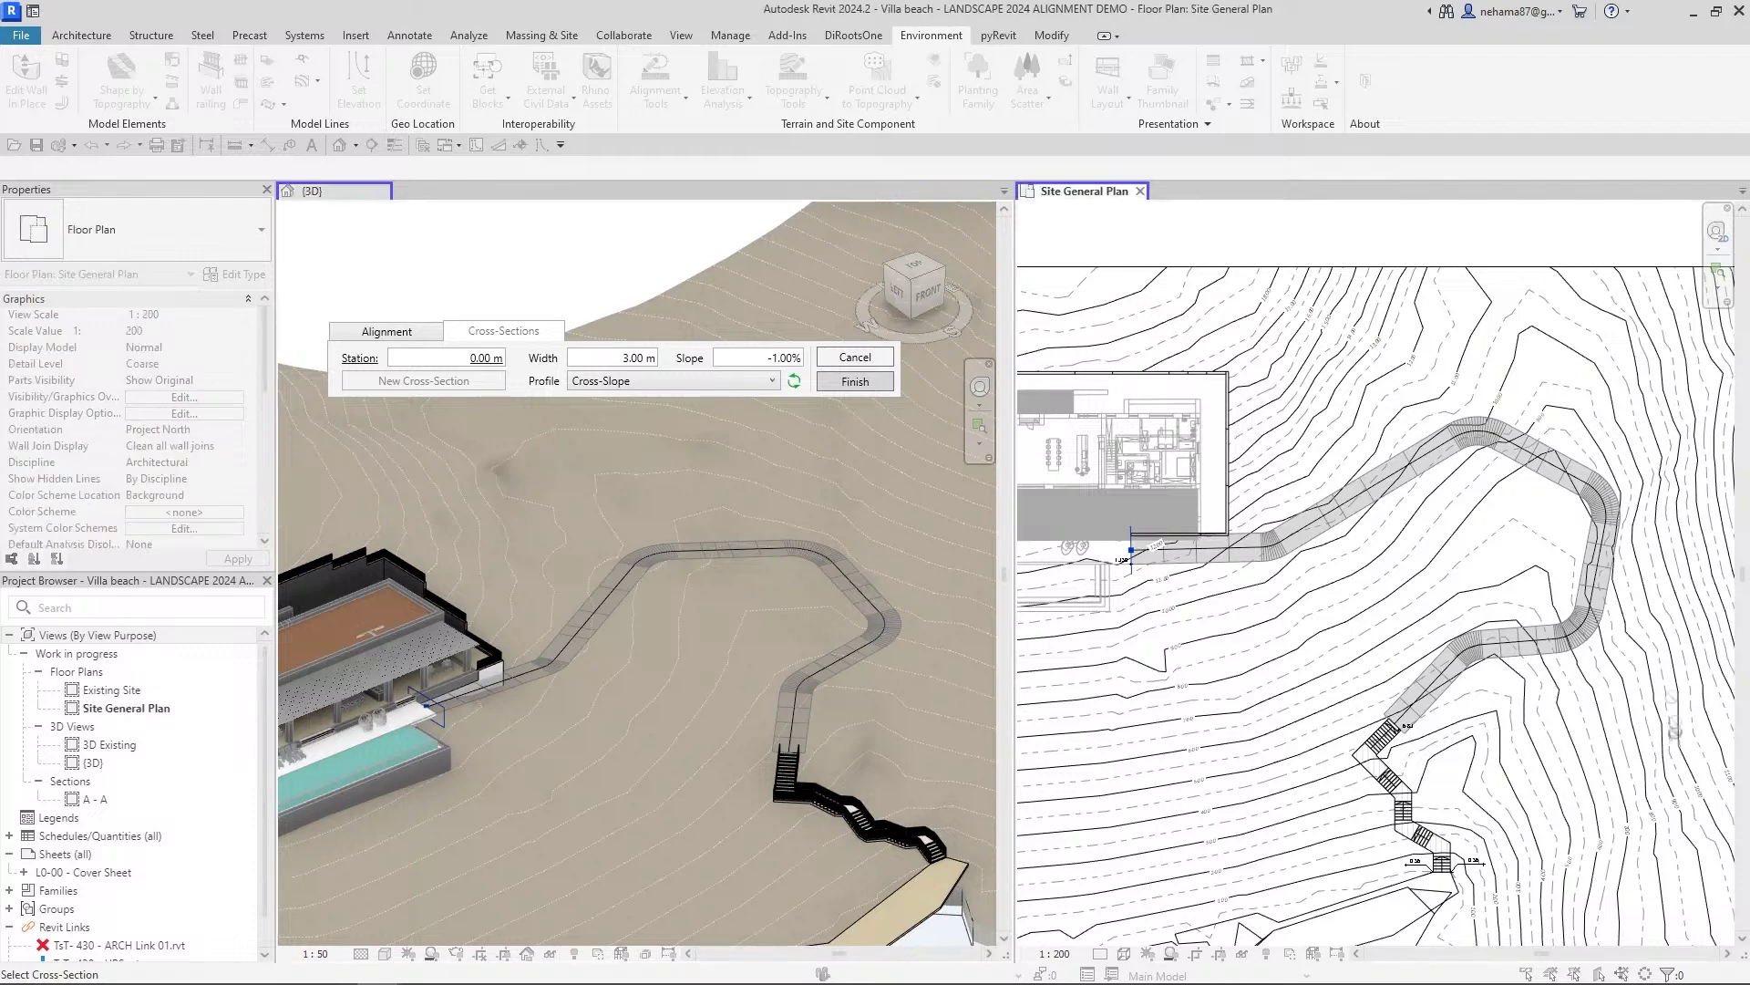
scroll(1664, 691, up, 3)
scroll(1223, 758, up, 3)
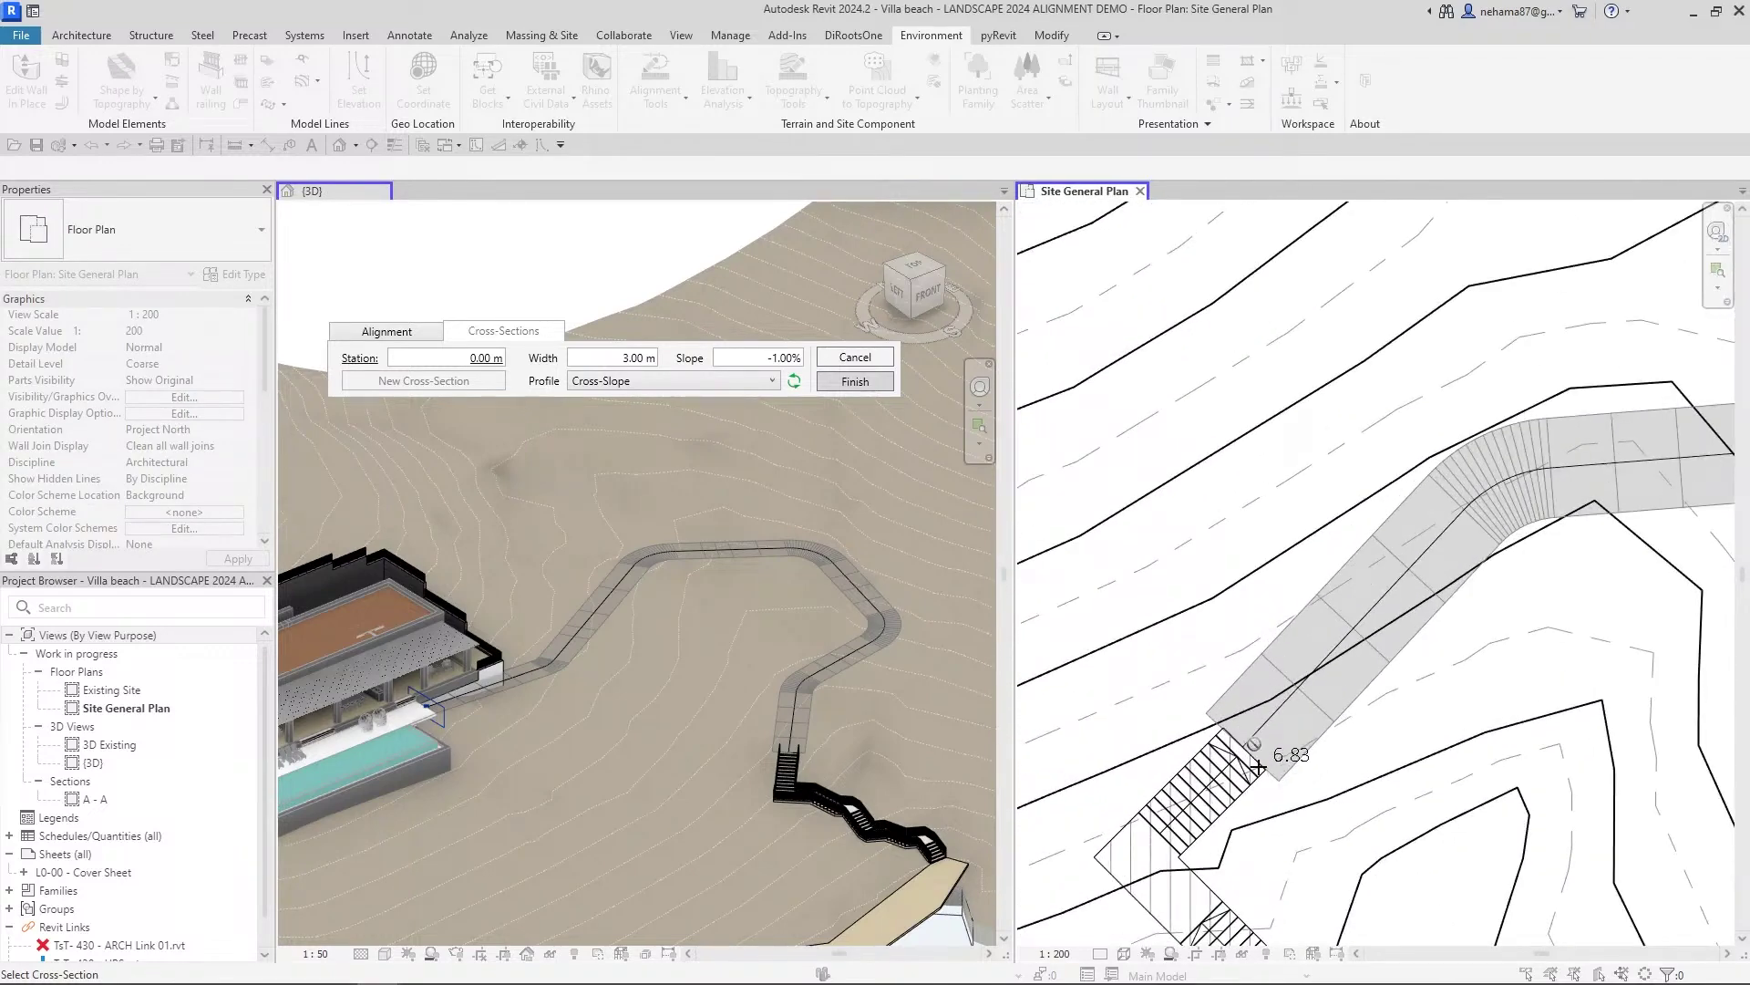
scroll(1258, 769, down, 2)
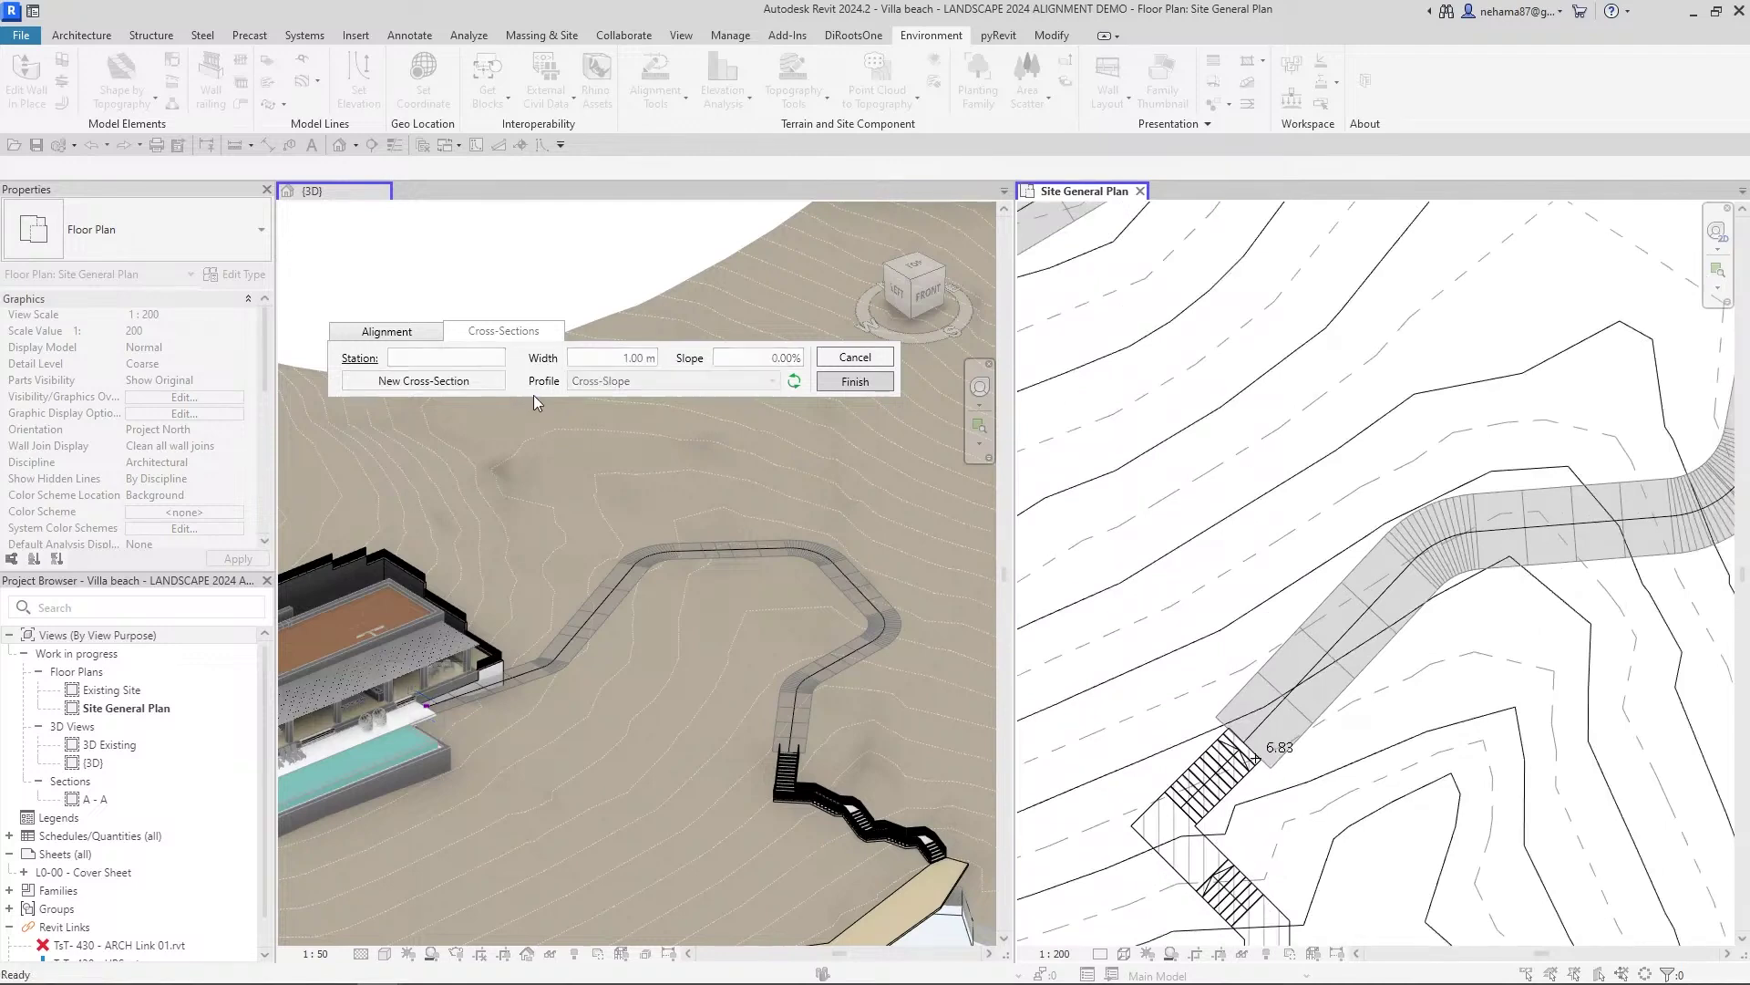
click(449, 382)
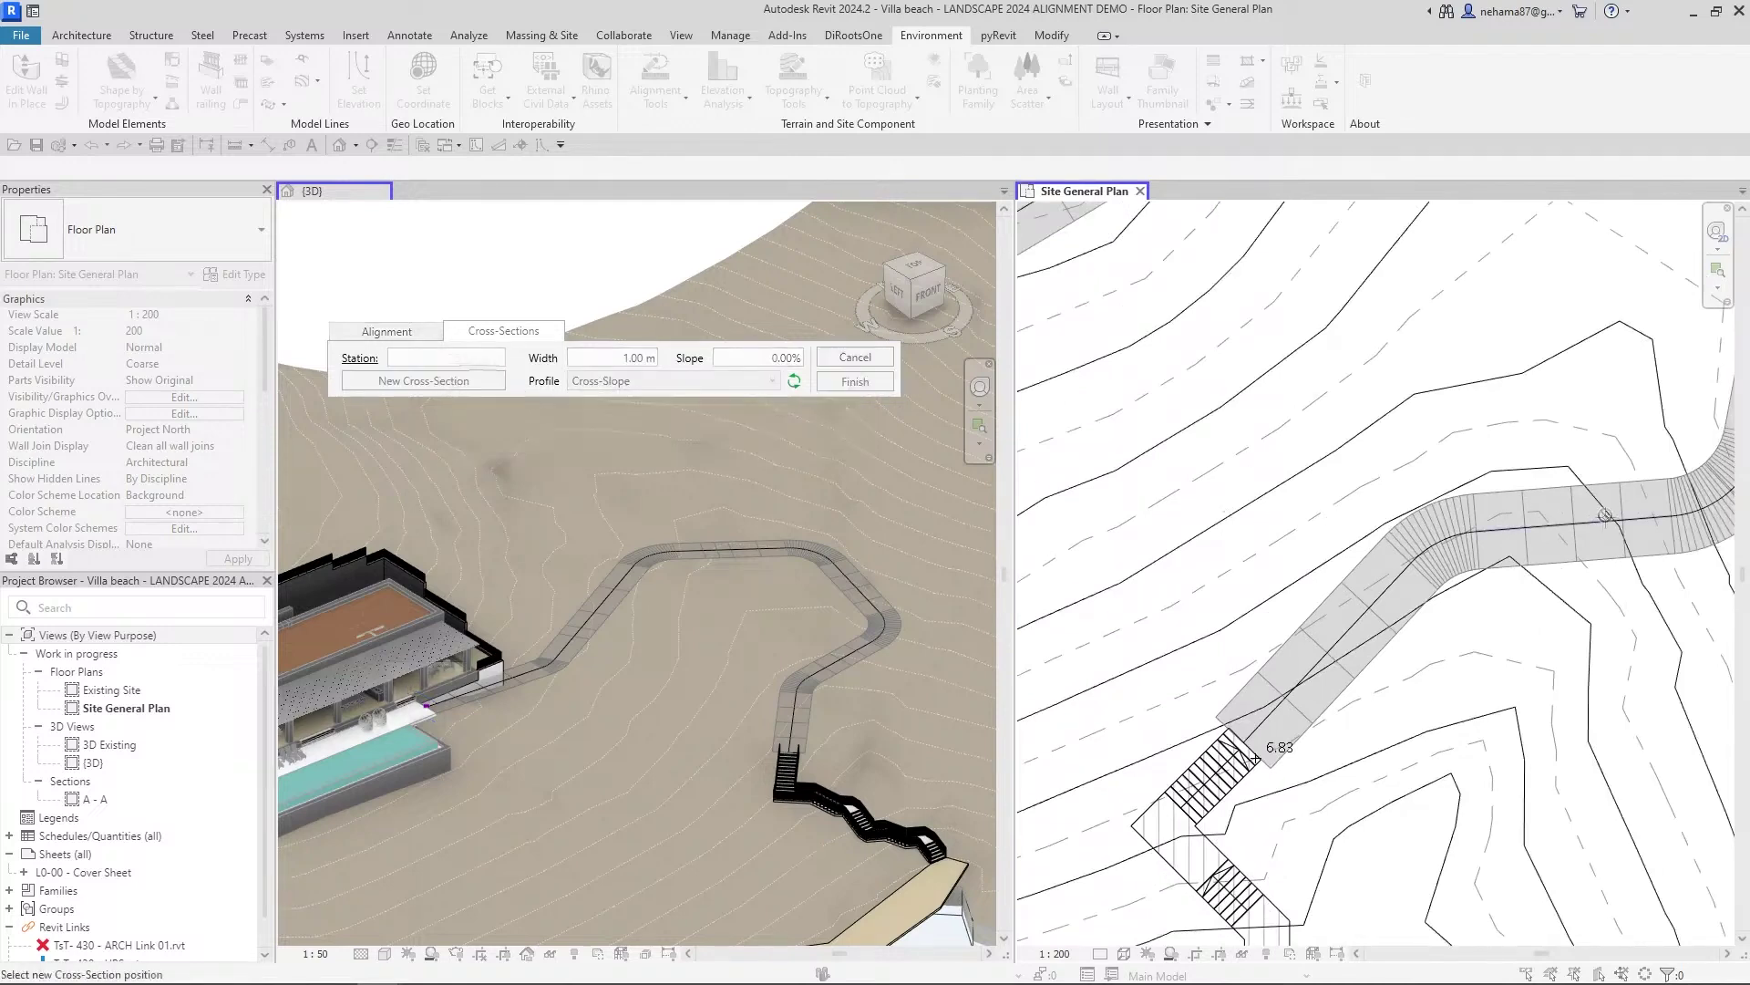
click(1582, 522)
drag(602, 359, 640, 357)
text(2)
click(770, 358)
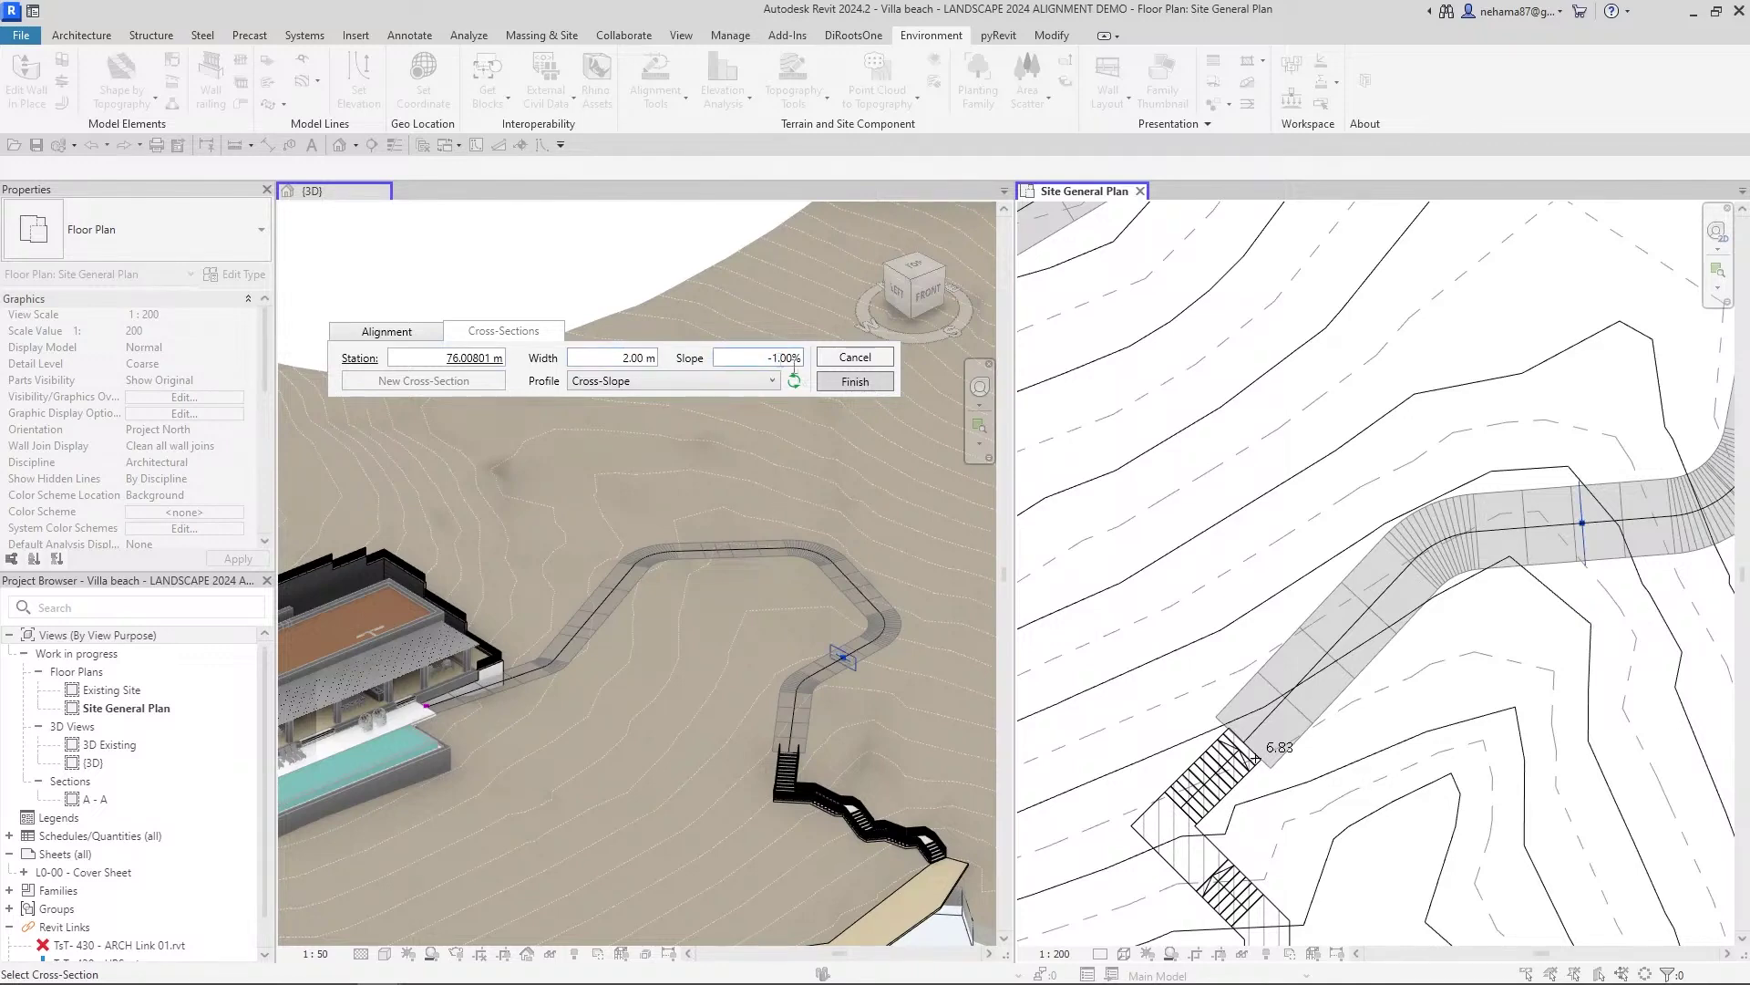
- Compare the path end with the stairs in the site plan and set the second cross-section's width to 1.80 m
scroll(1304, 759, up, 1)
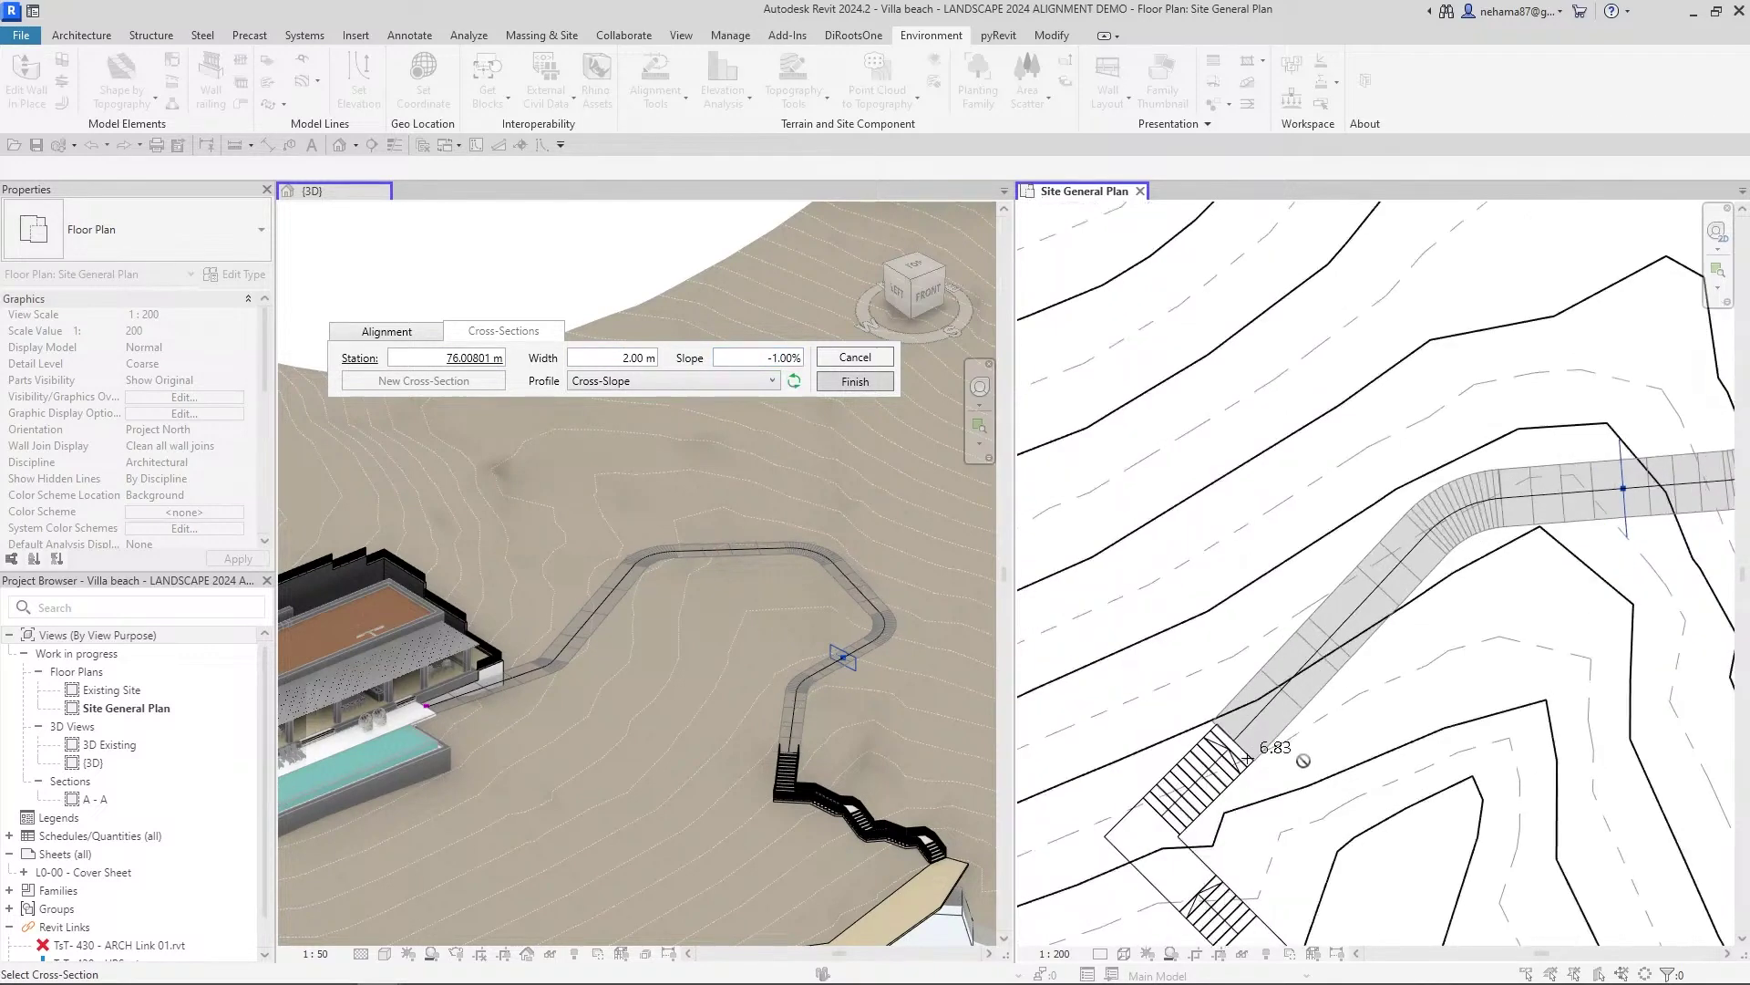
scroll(1304, 760, up, 2)
scroll(1219, 731, down, 3)
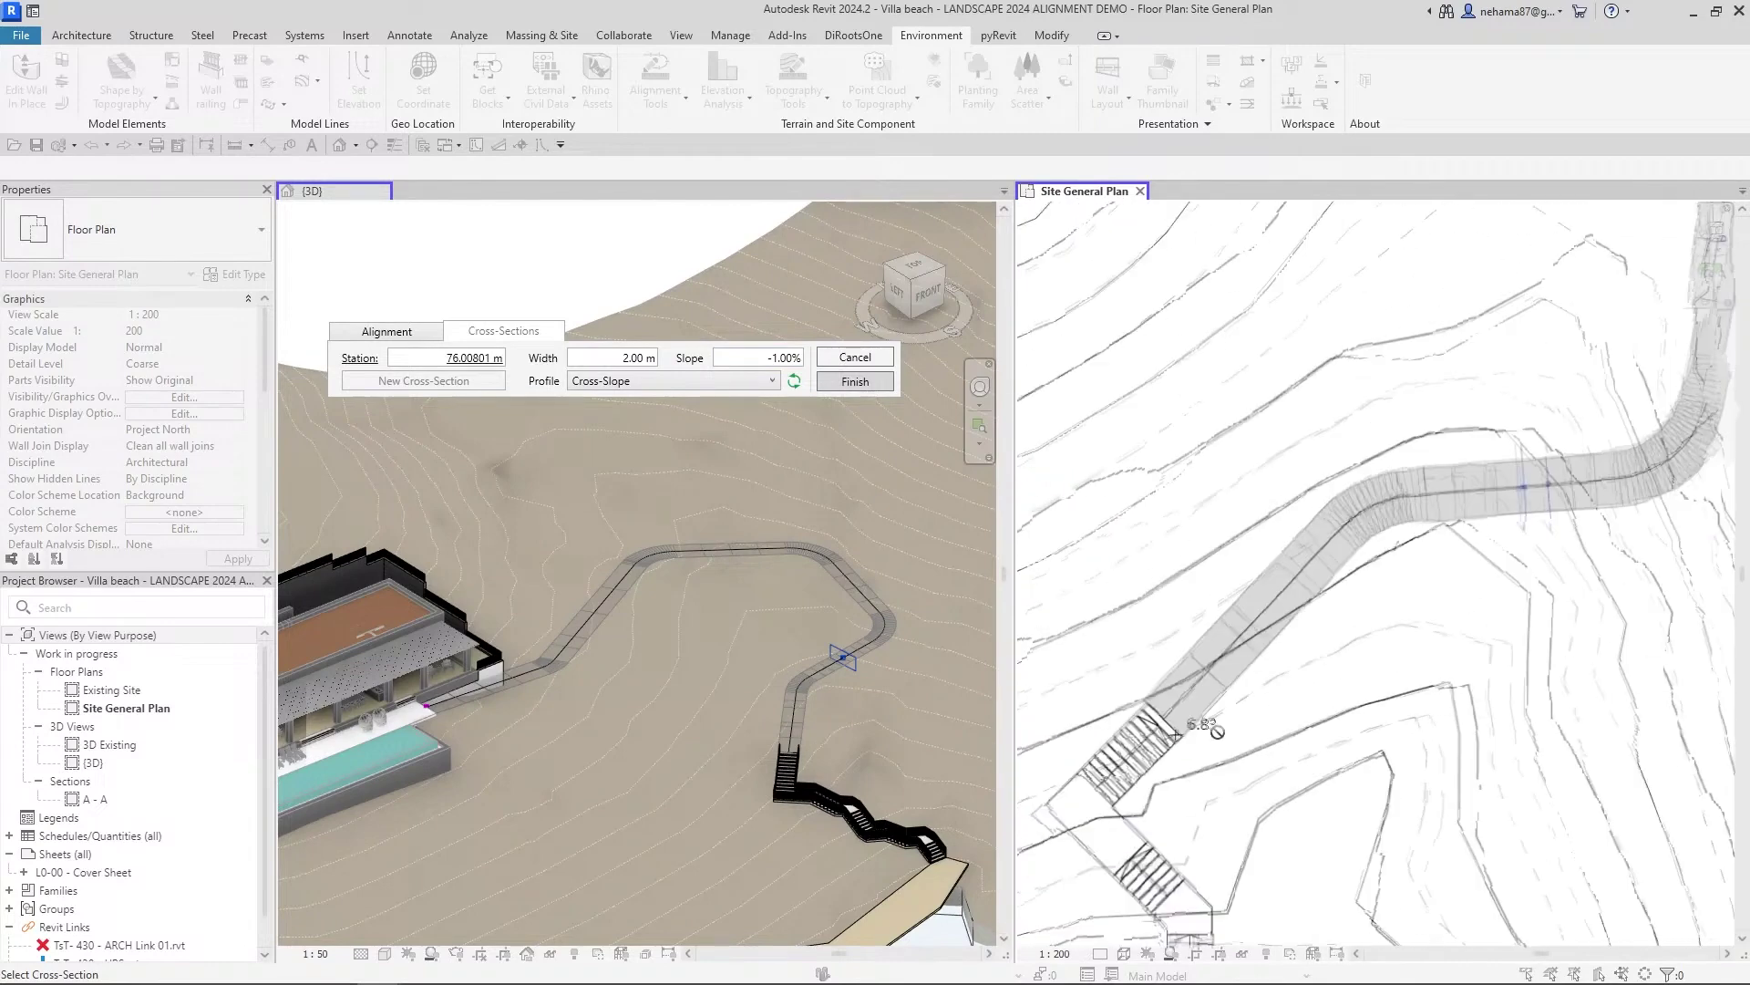
double_click(640, 359)
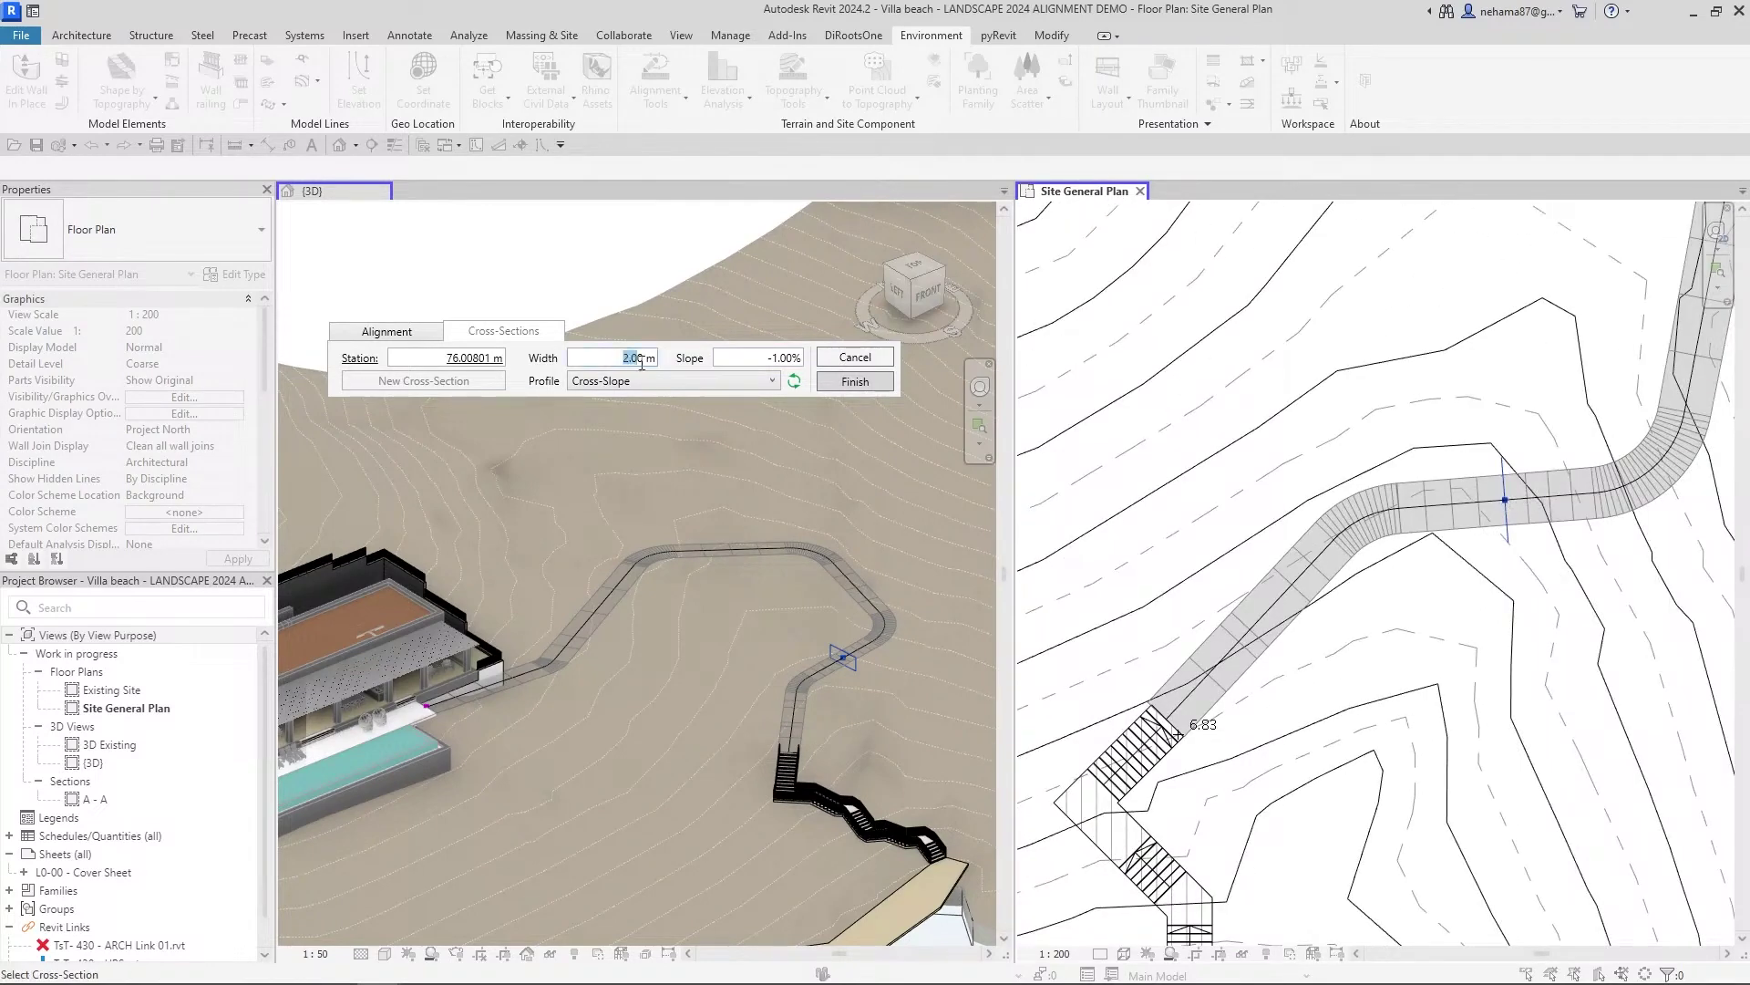
text(1)
scroll(1373, 679, down, 2)
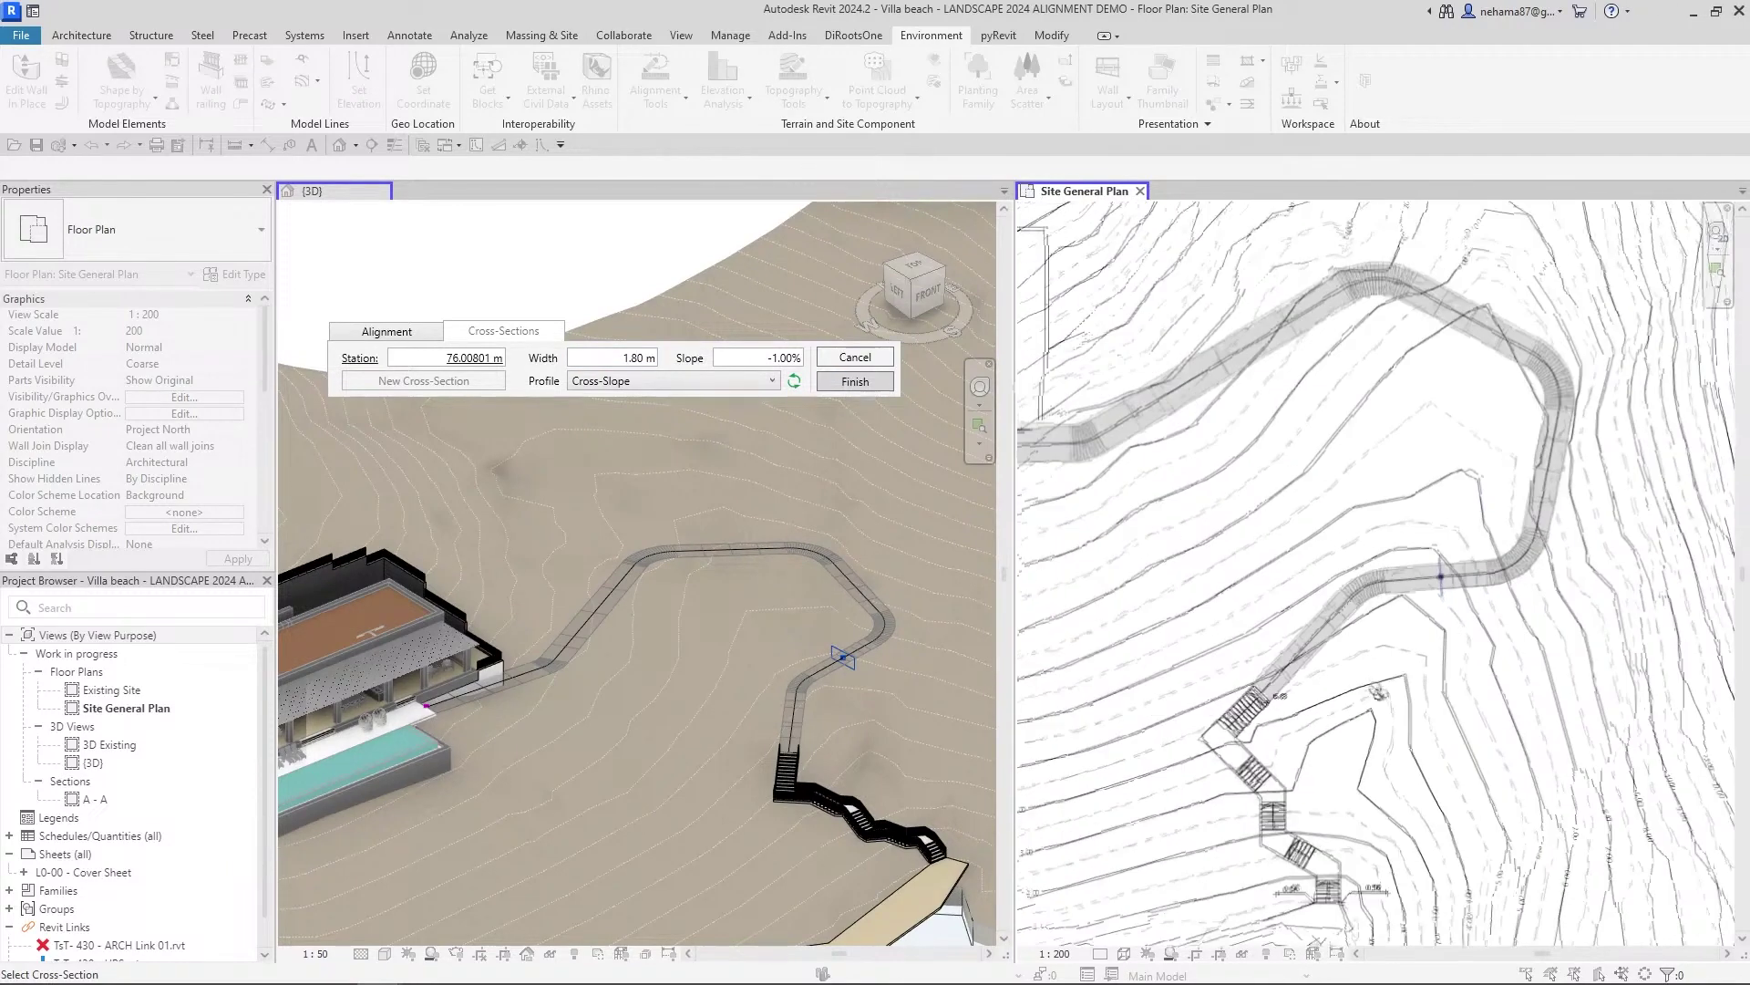
- Reselect the cross-section near the stairs in 3D and choose Cross-Slope as its profile
middle_drag(1212, 611, 1340, 684)
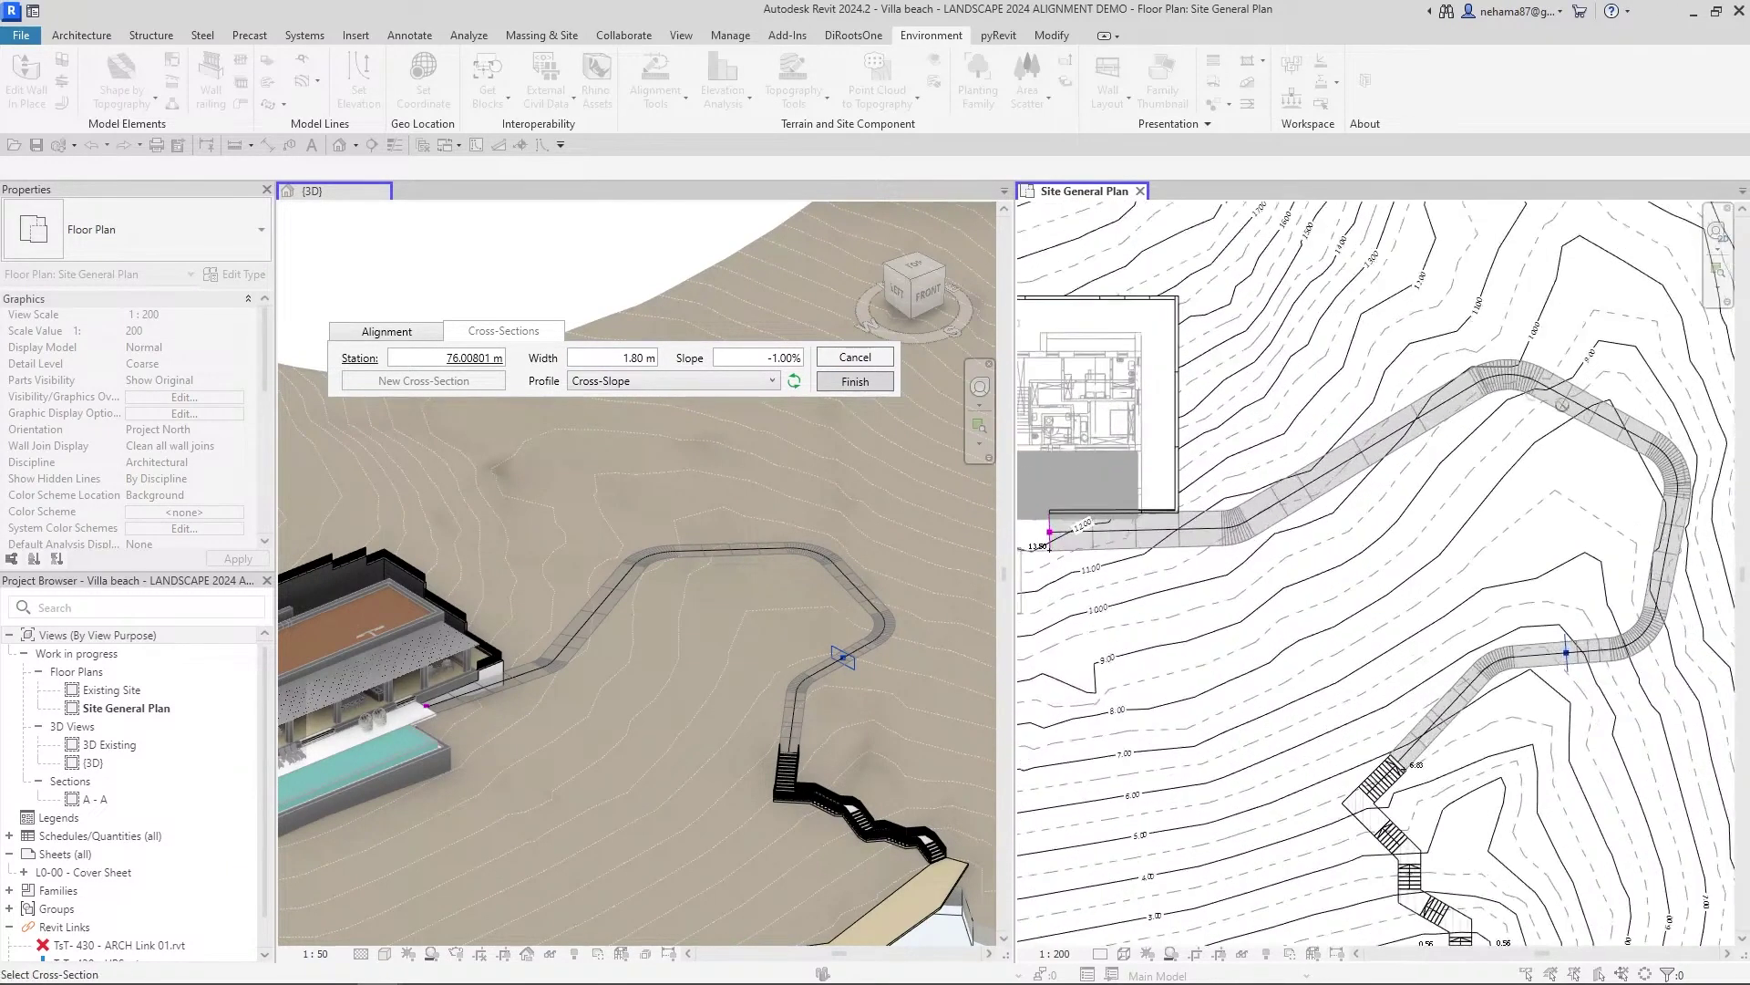
scroll(820, 638, up, 5)
scroll(814, 629, down, 6)
click(666, 853)
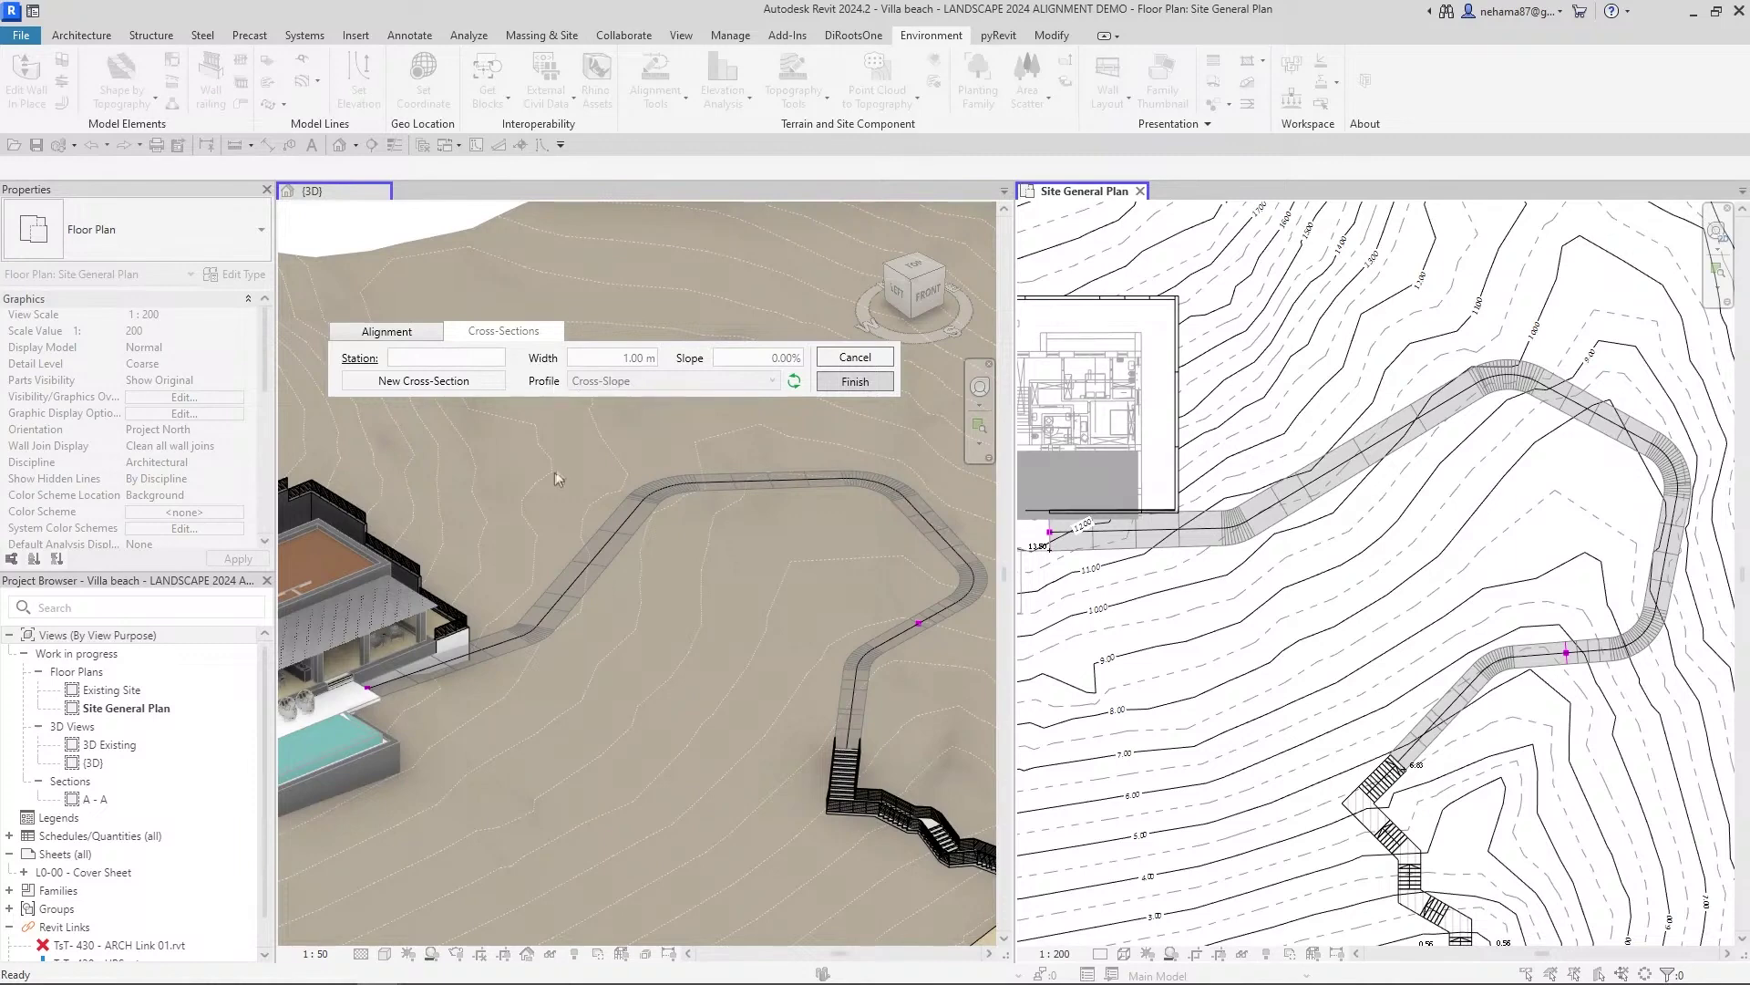
click(923, 629)
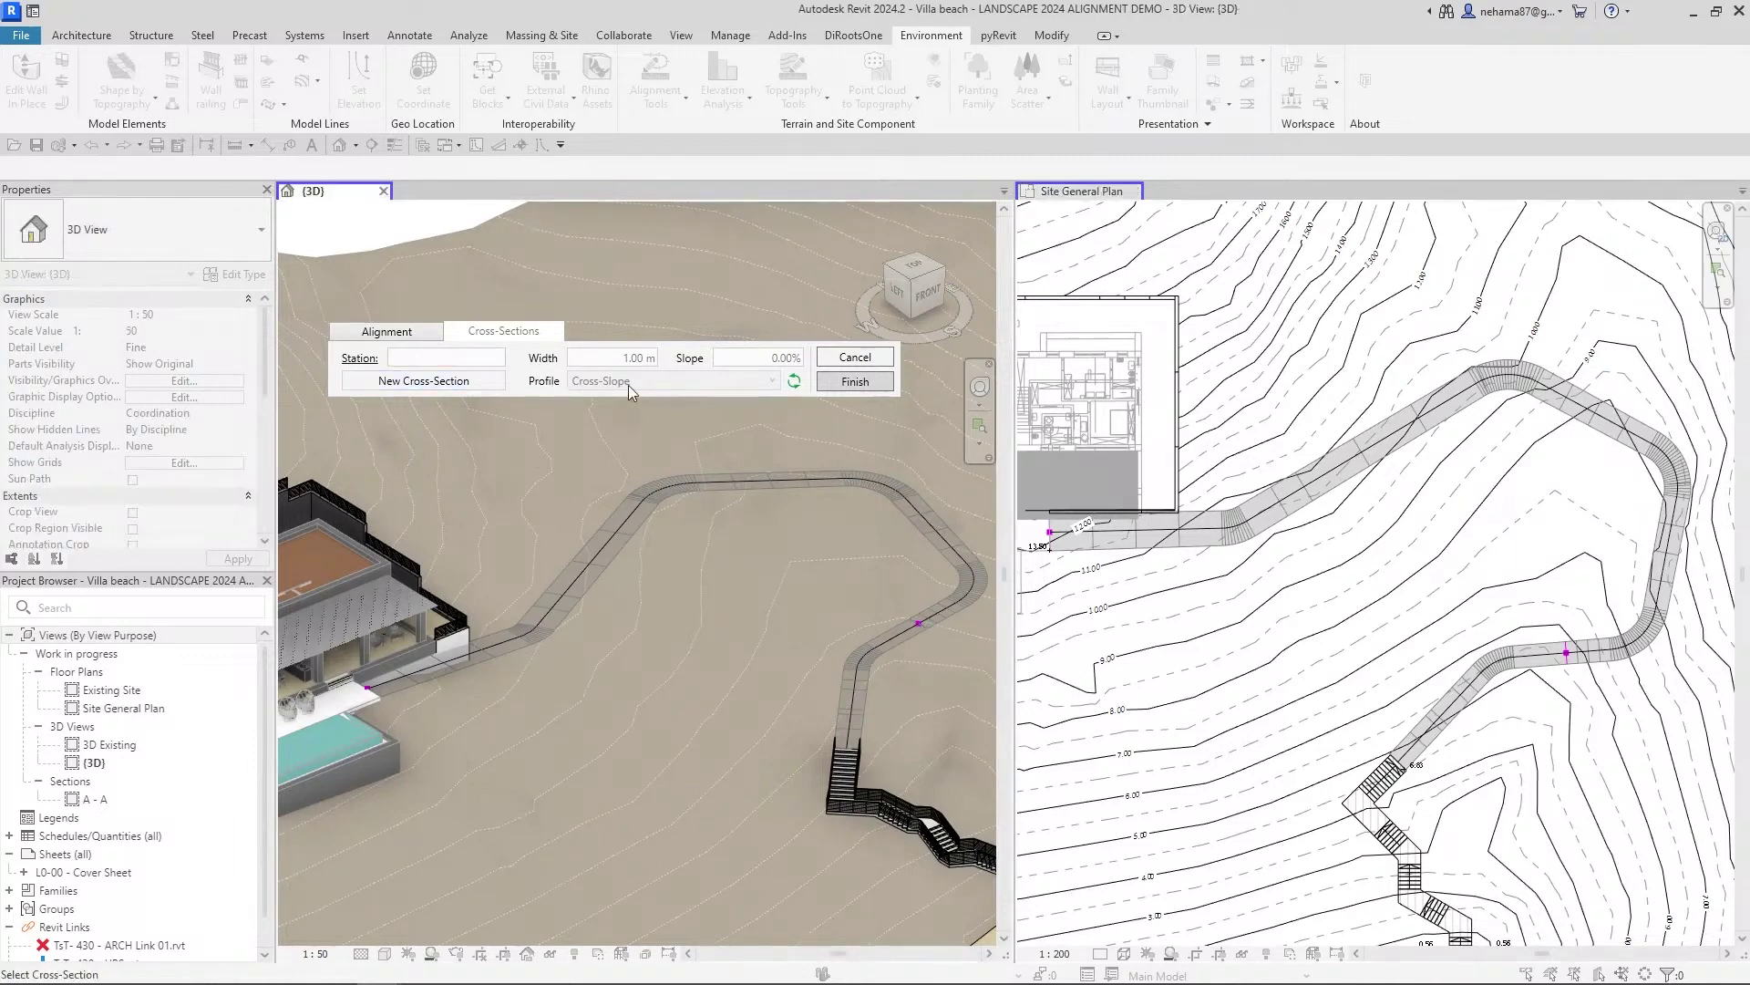
click(922, 622)
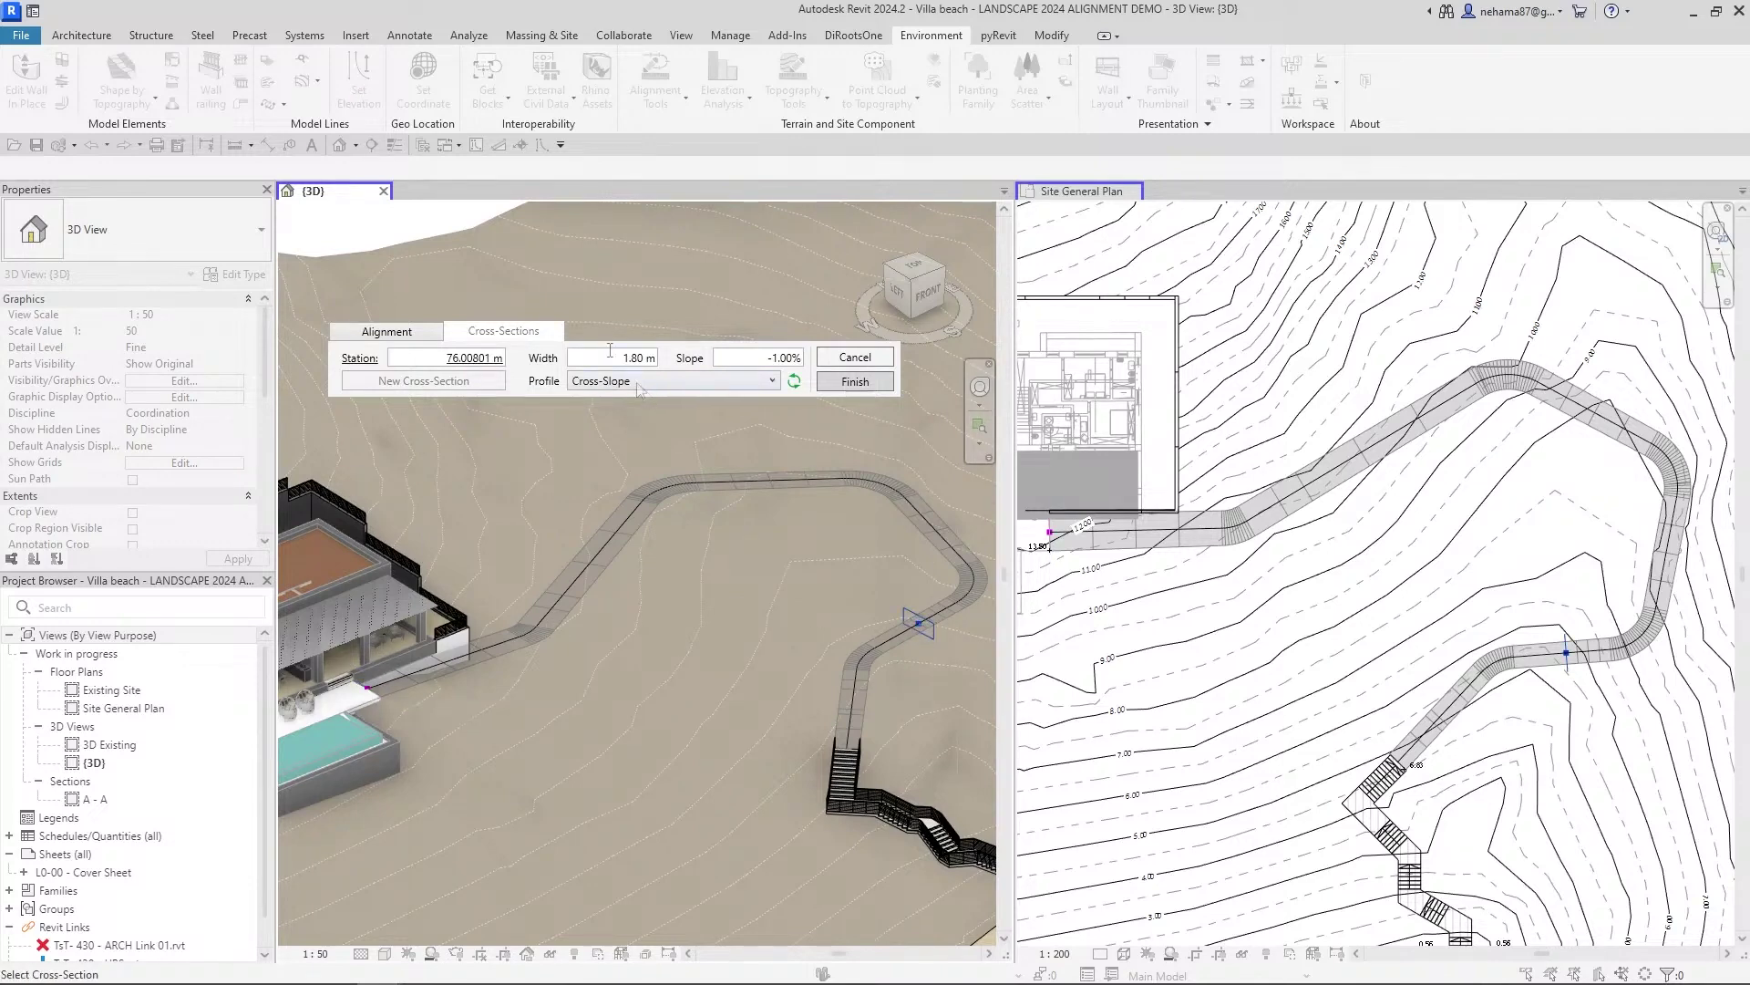
click(713, 383)
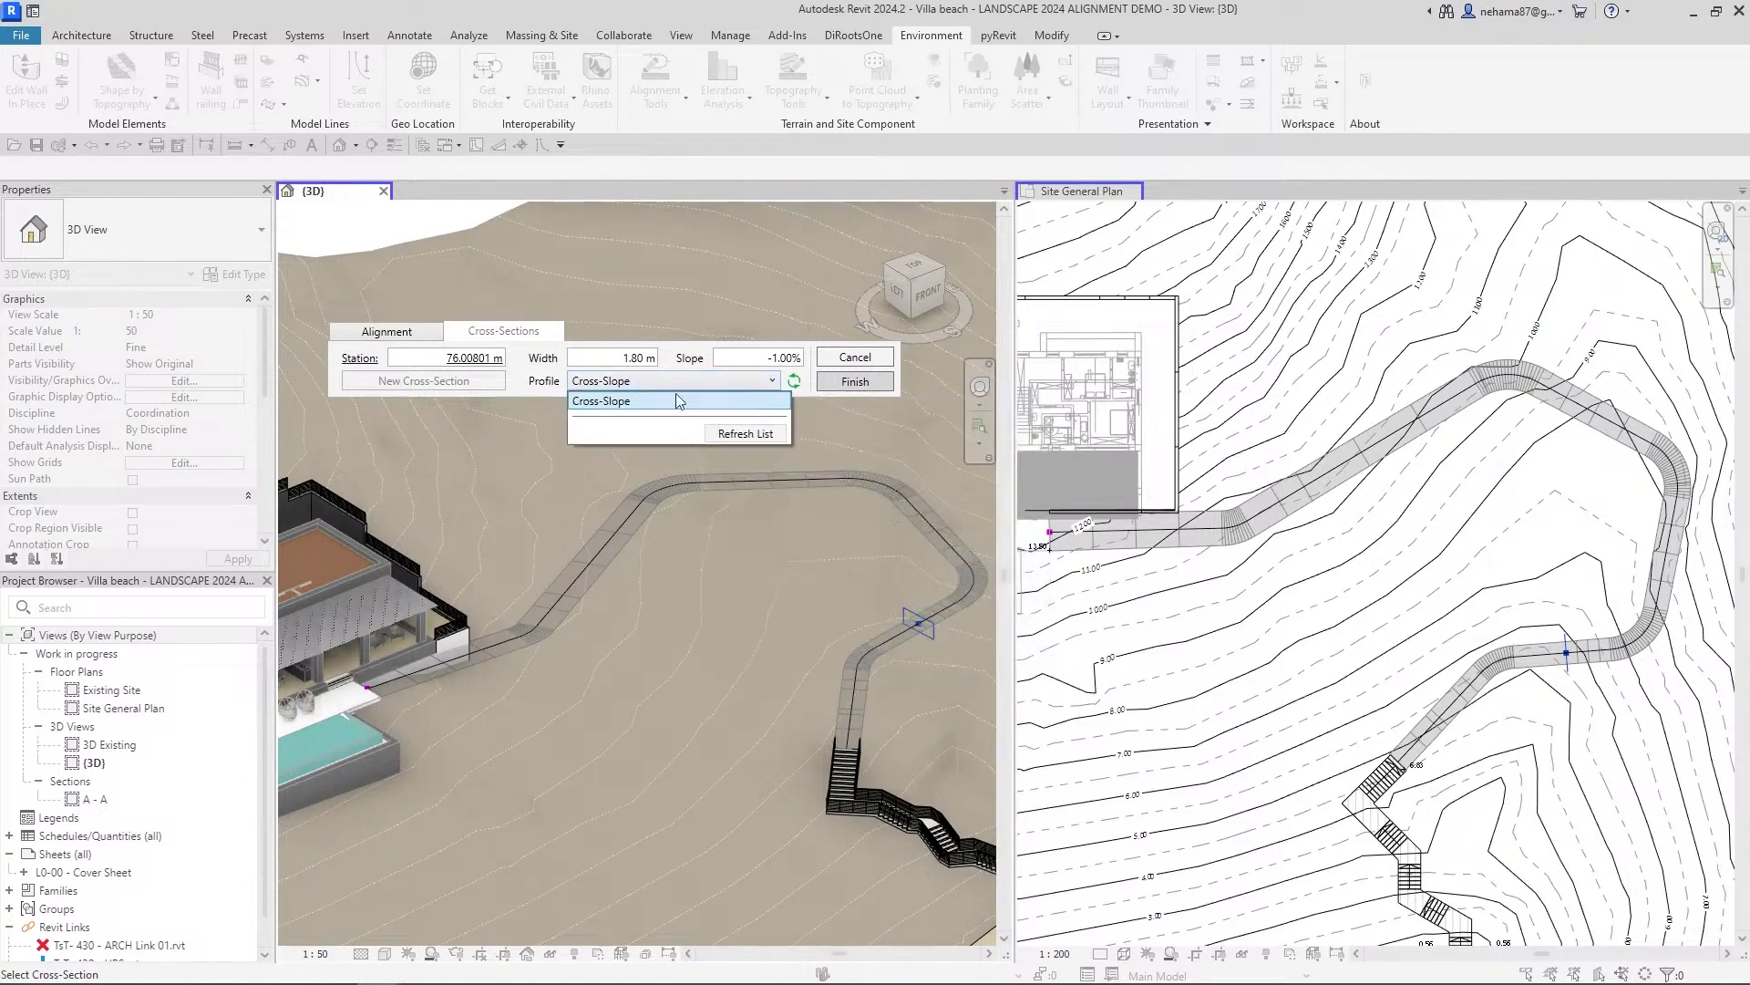
click(679, 399)
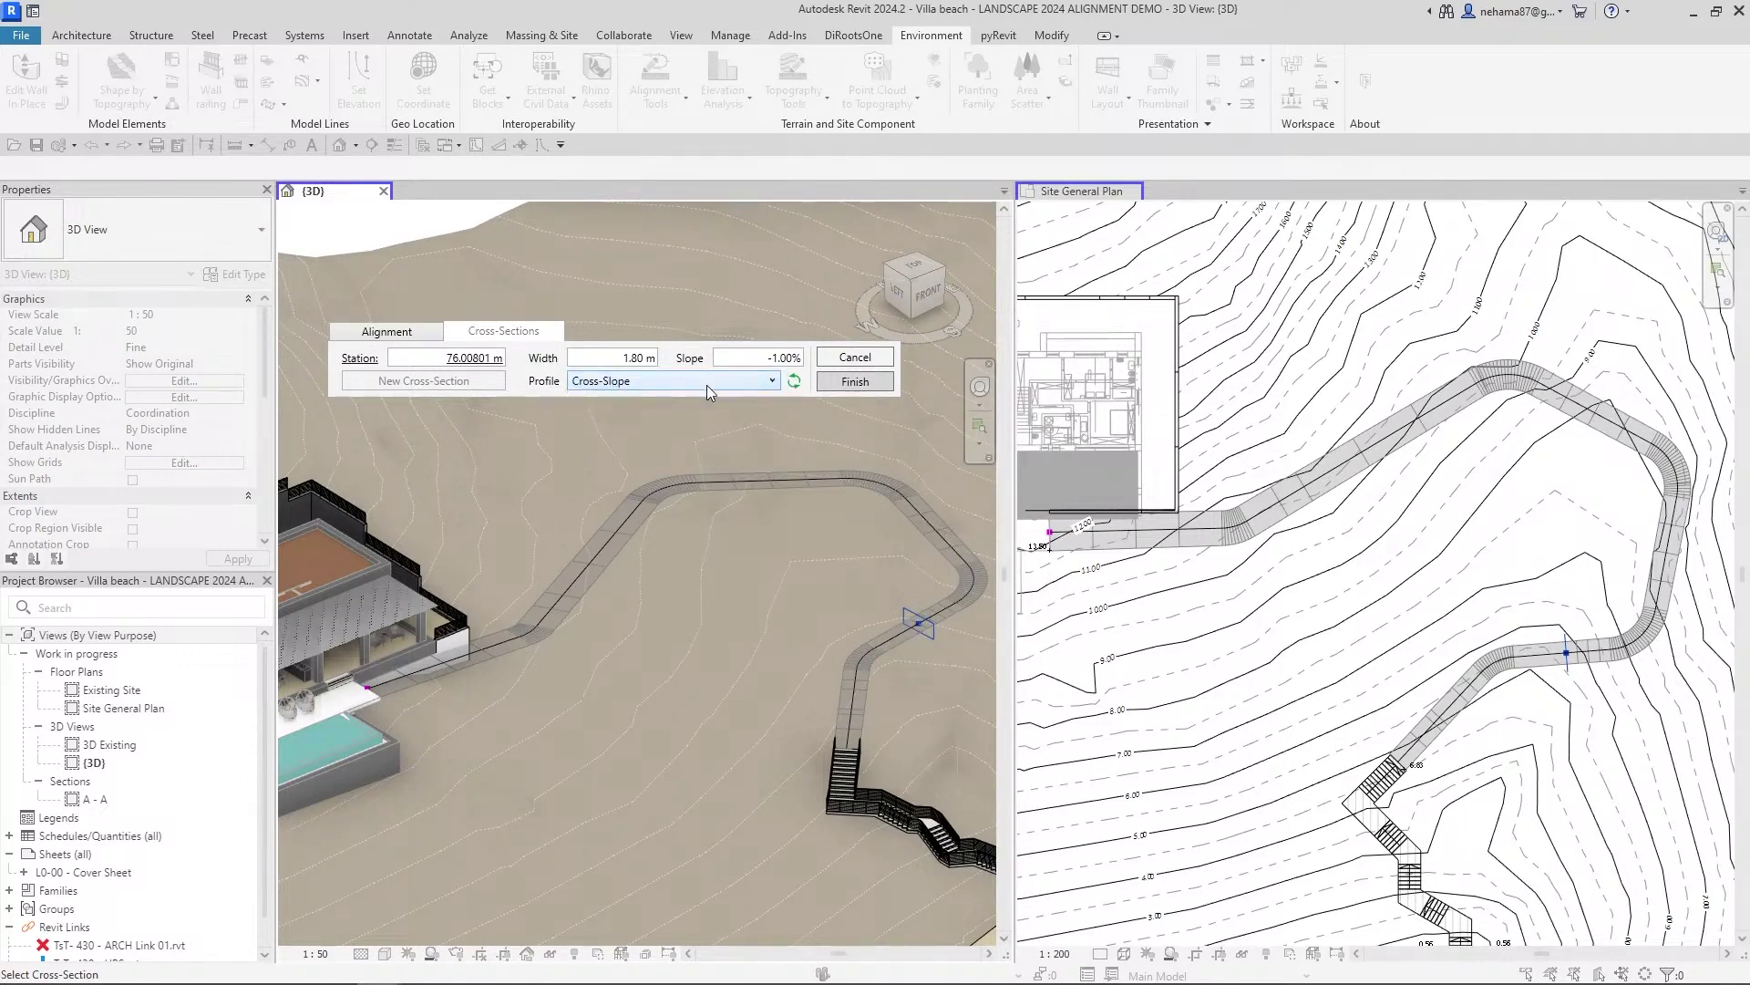
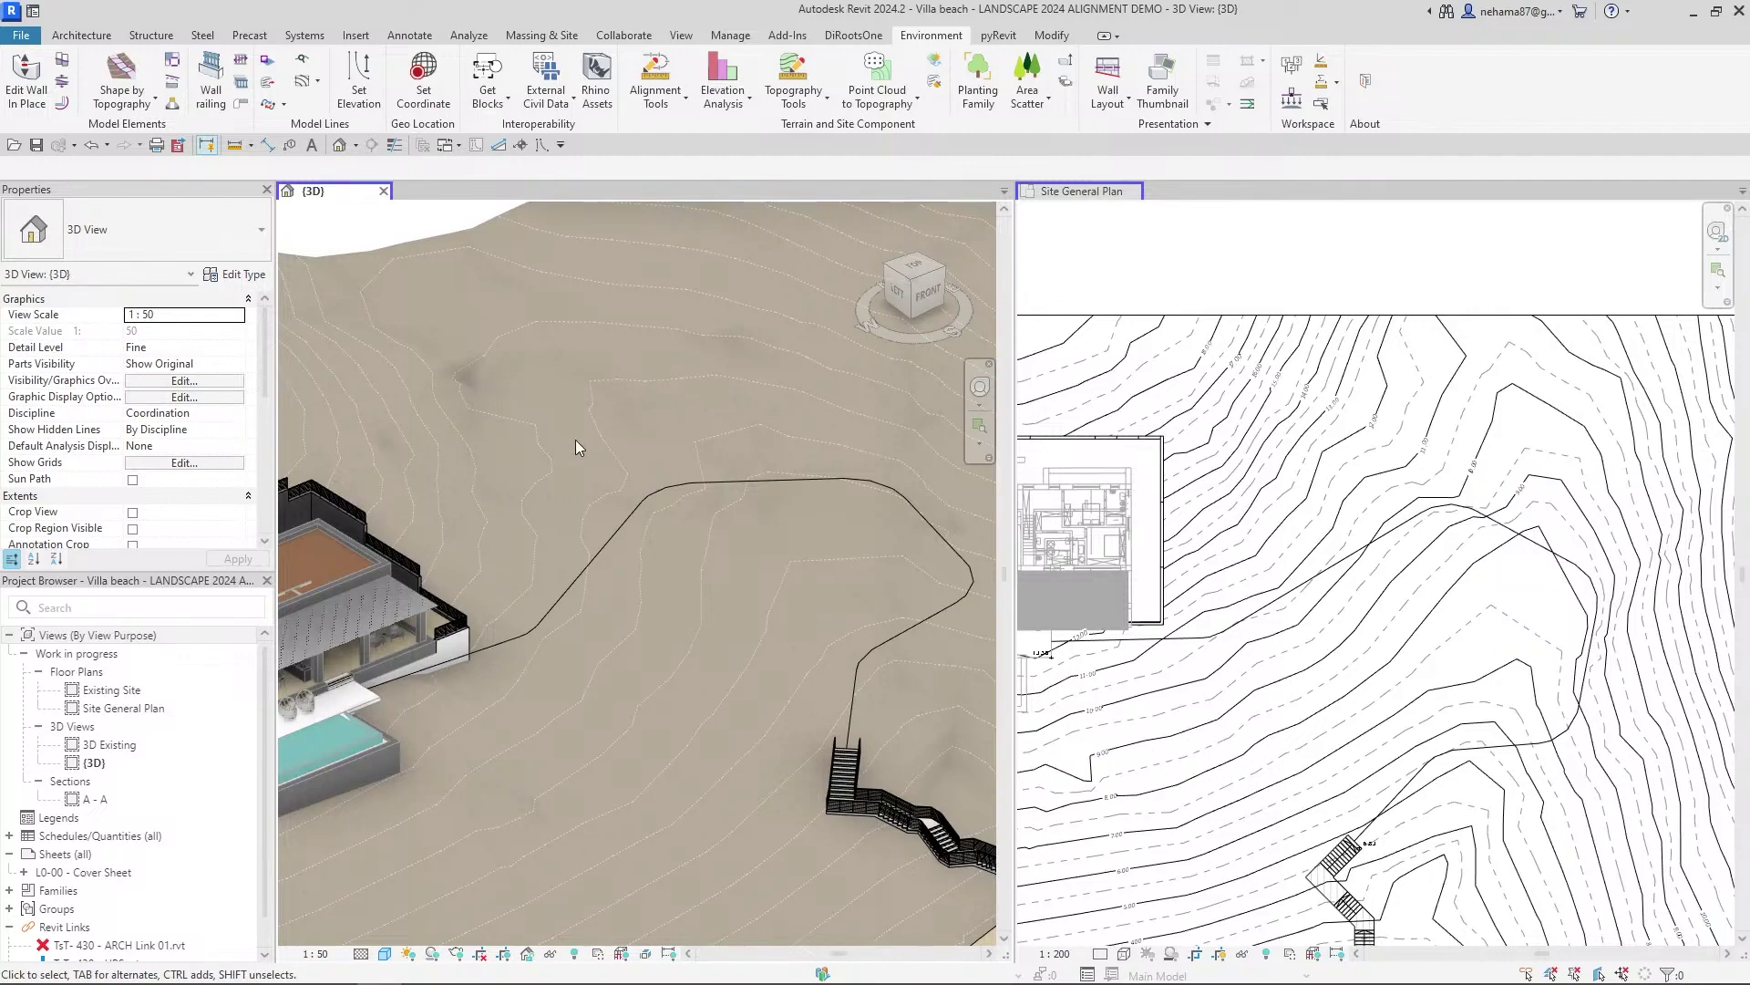
- Arrange the open views as tabs with the 3D view filling the workspace, and select the Path 1 alignment
key(t)
key(w)
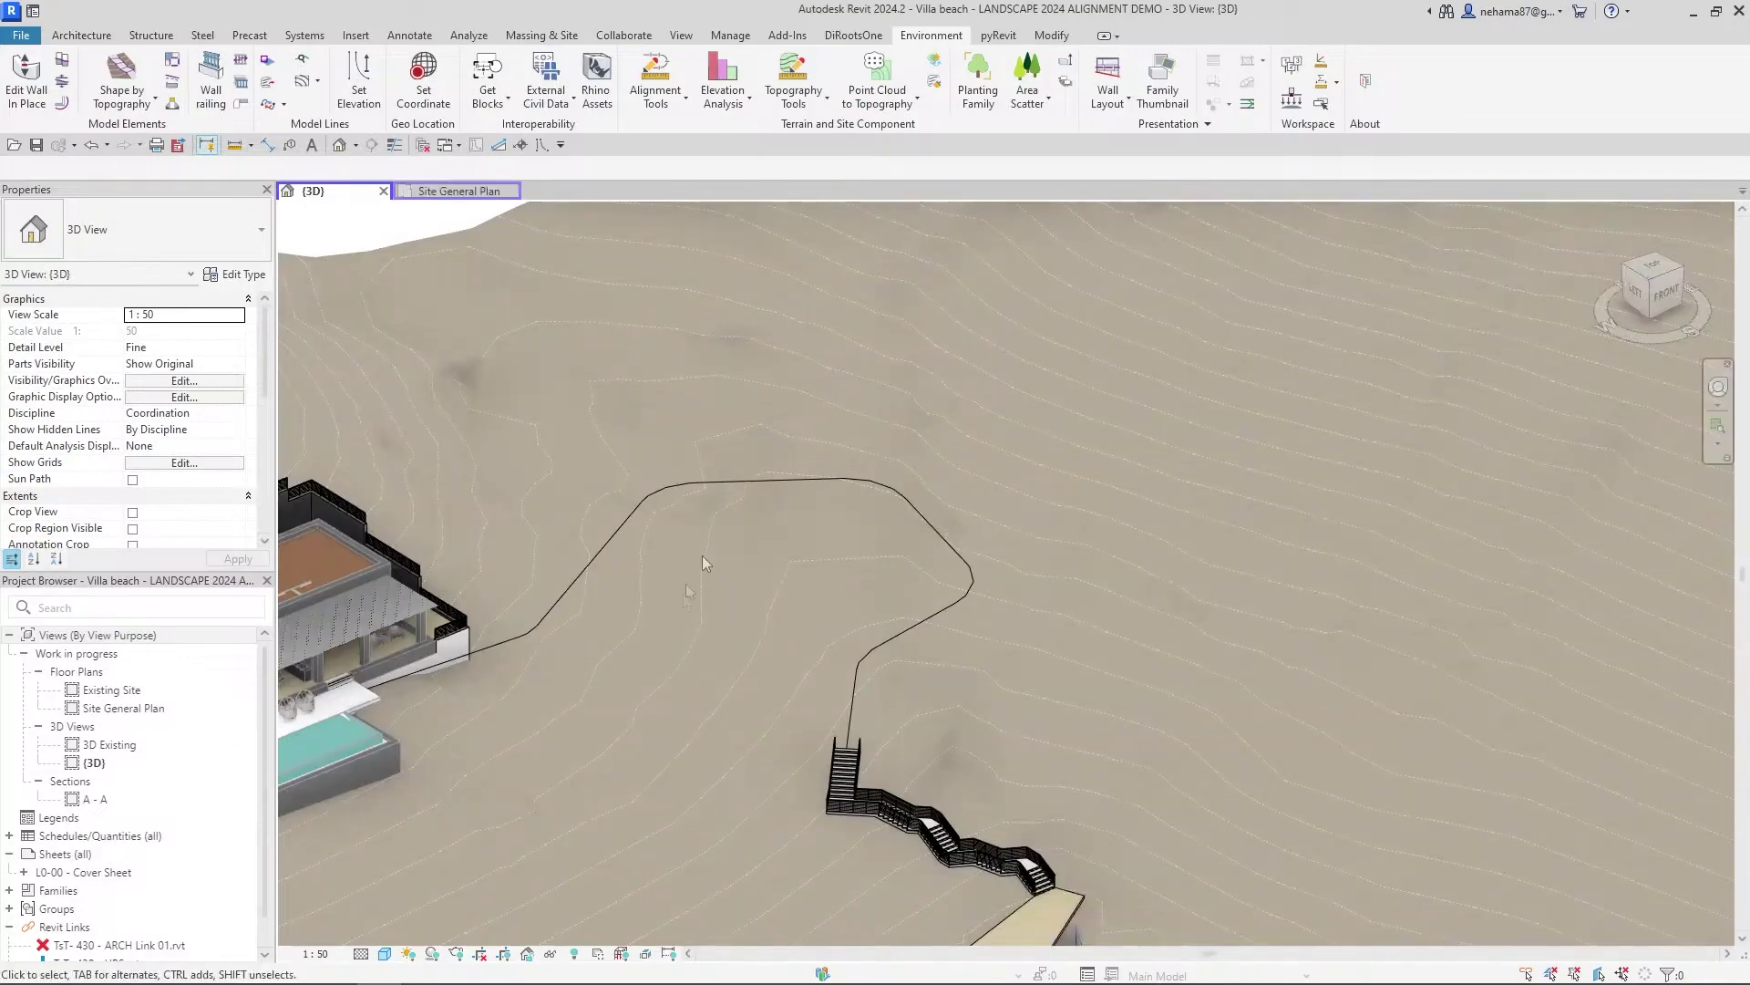
scroll(867, 621, up, 2)
shift+middle_drag(867, 621, 916, 791)
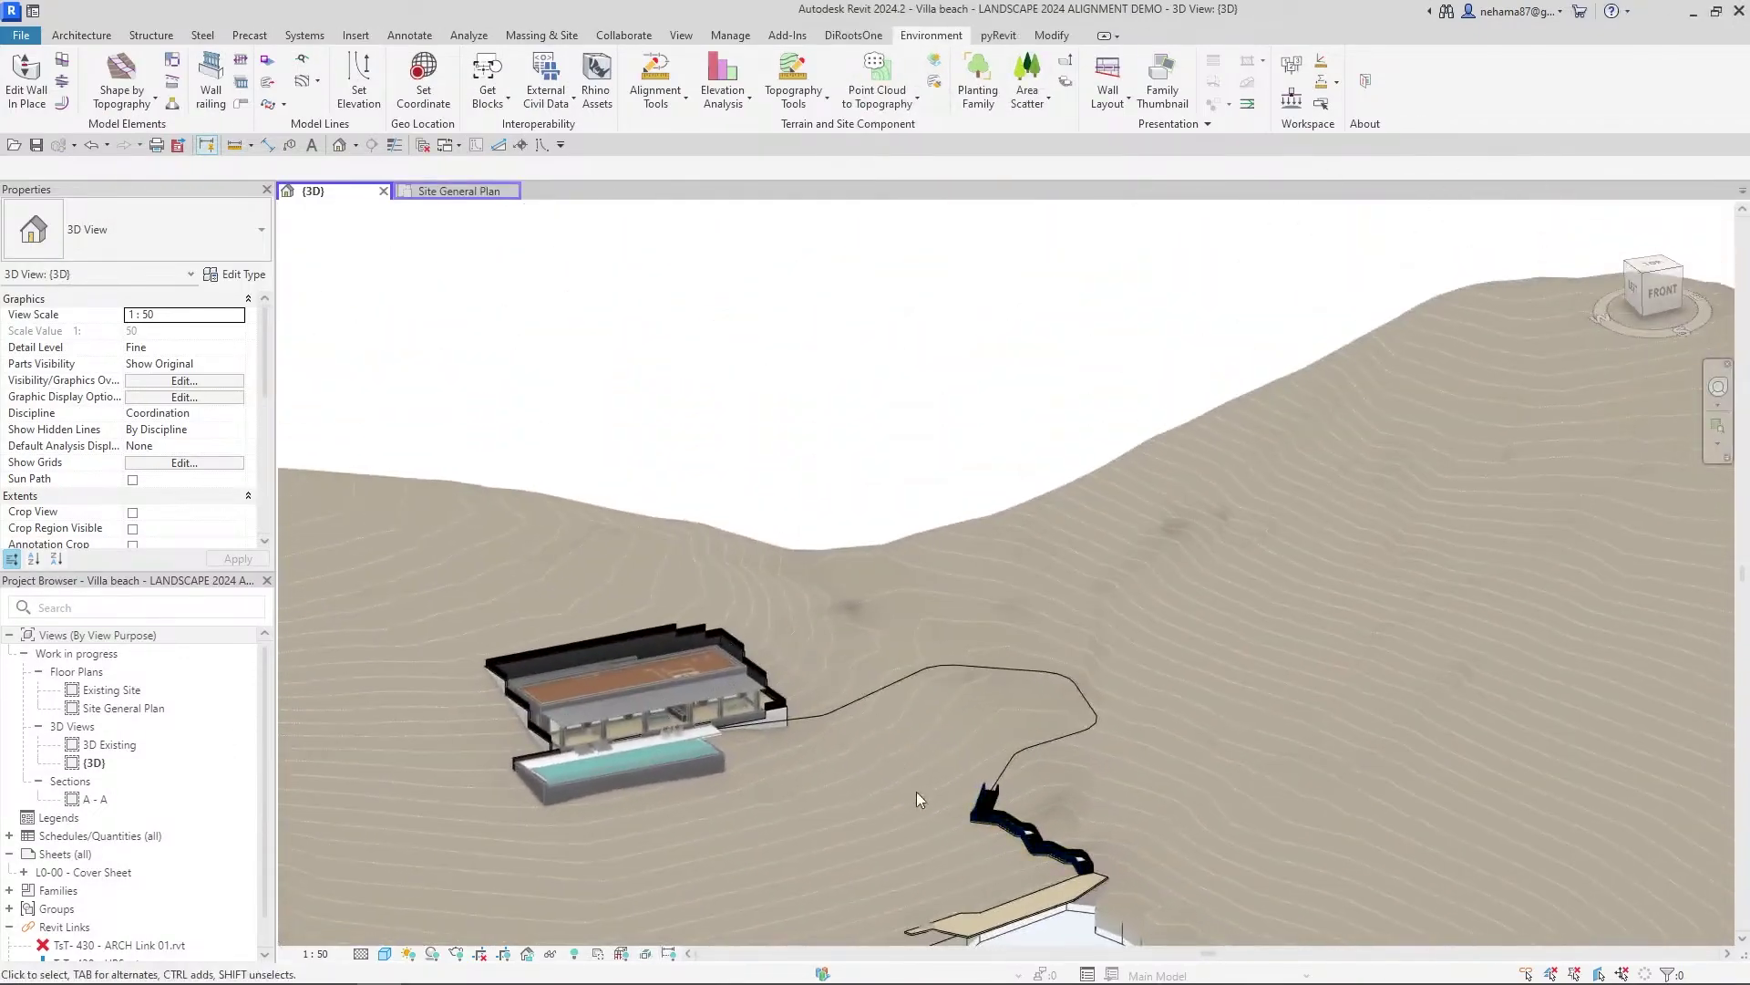
scroll(1030, 764, up, 4)
click(1092, 758)
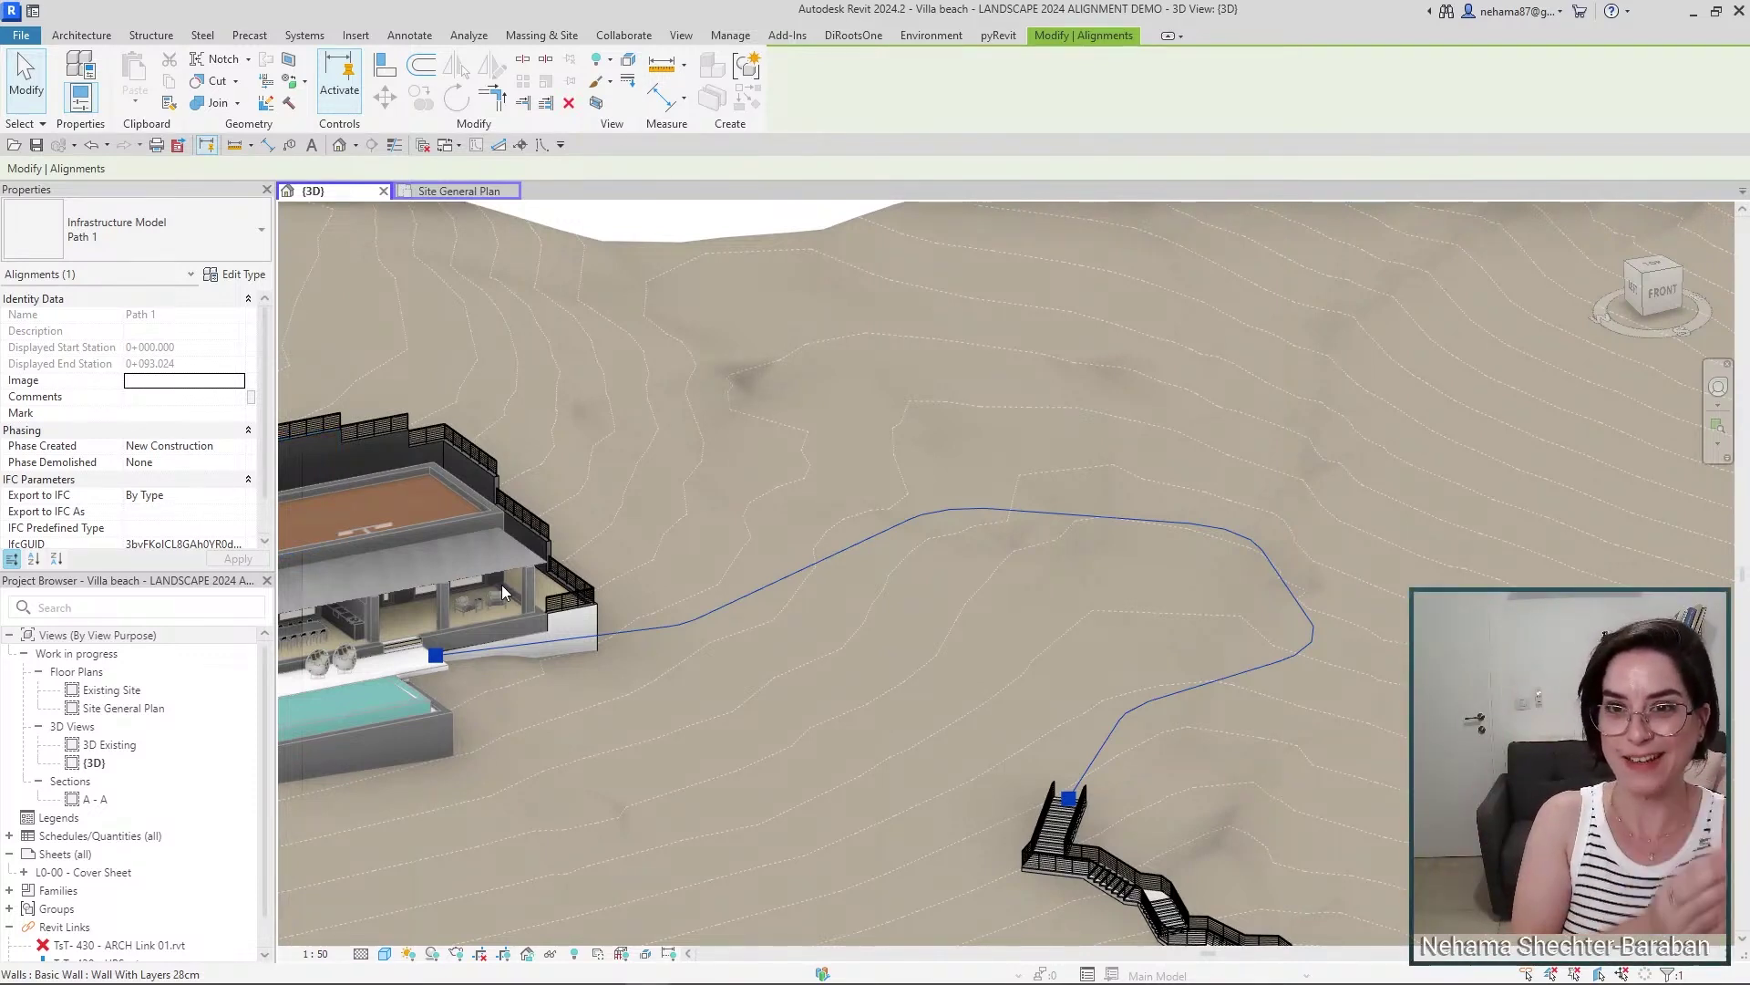
- Examine the External Civil Data commands, including the LandXML export, without running any of them
click(928, 37)
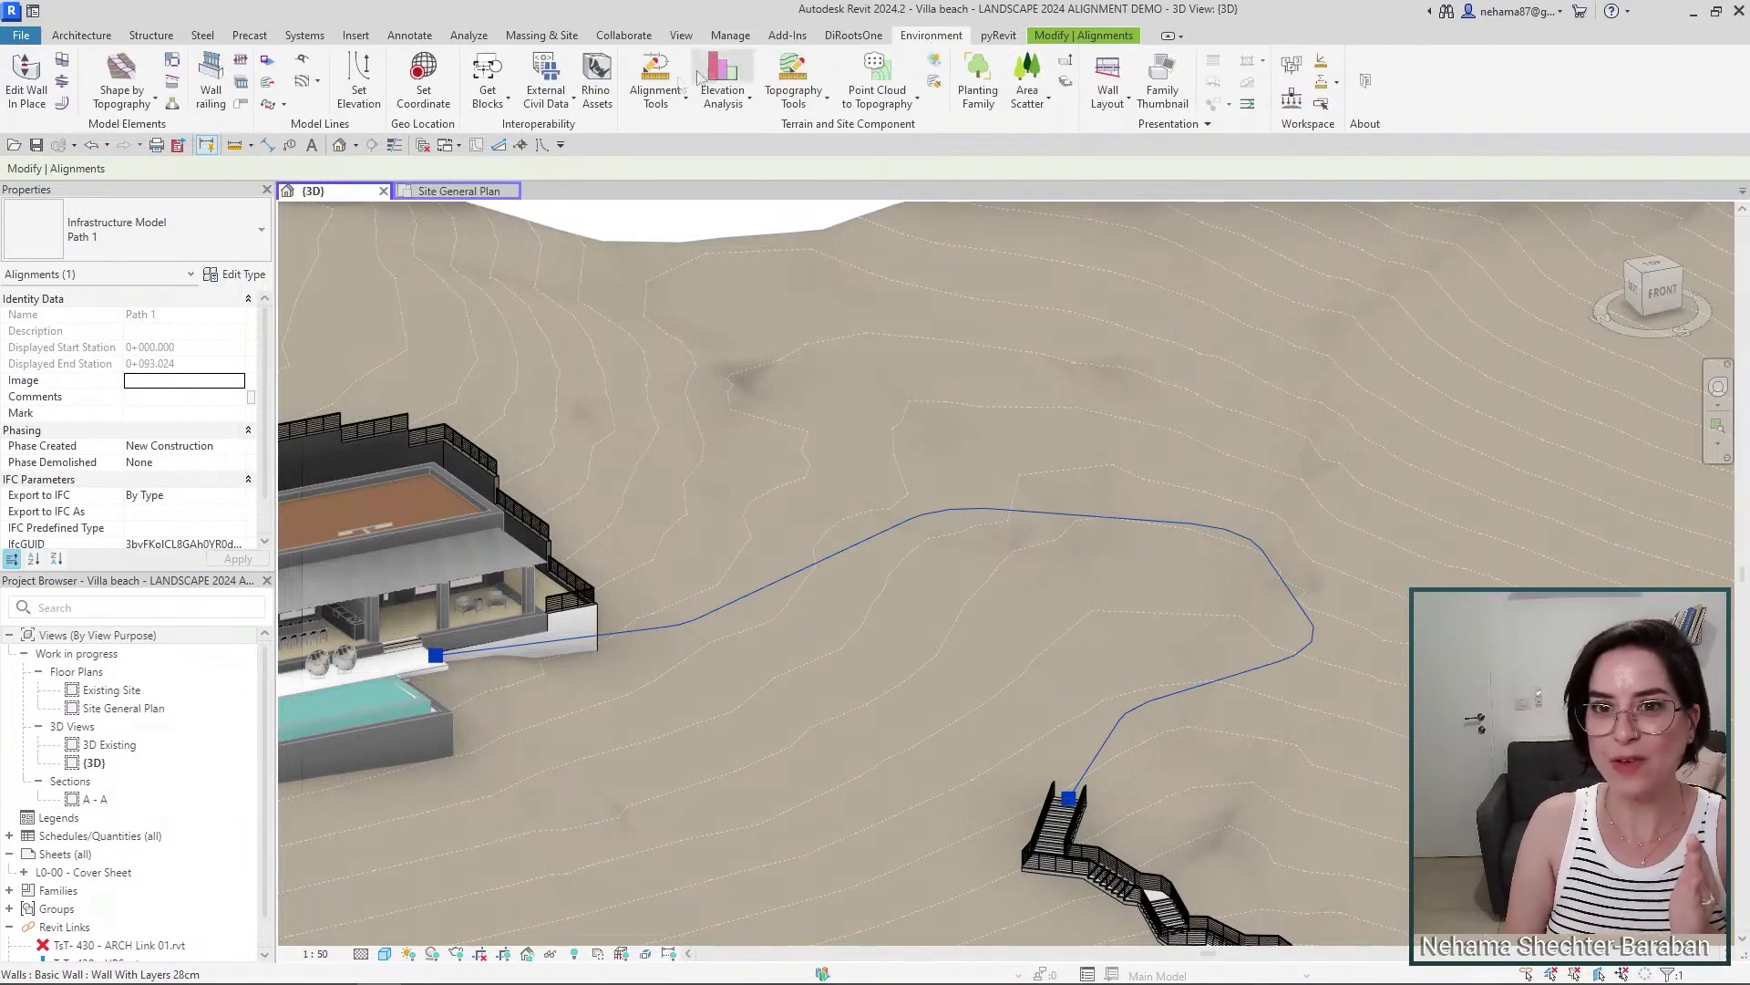
click(547, 97)
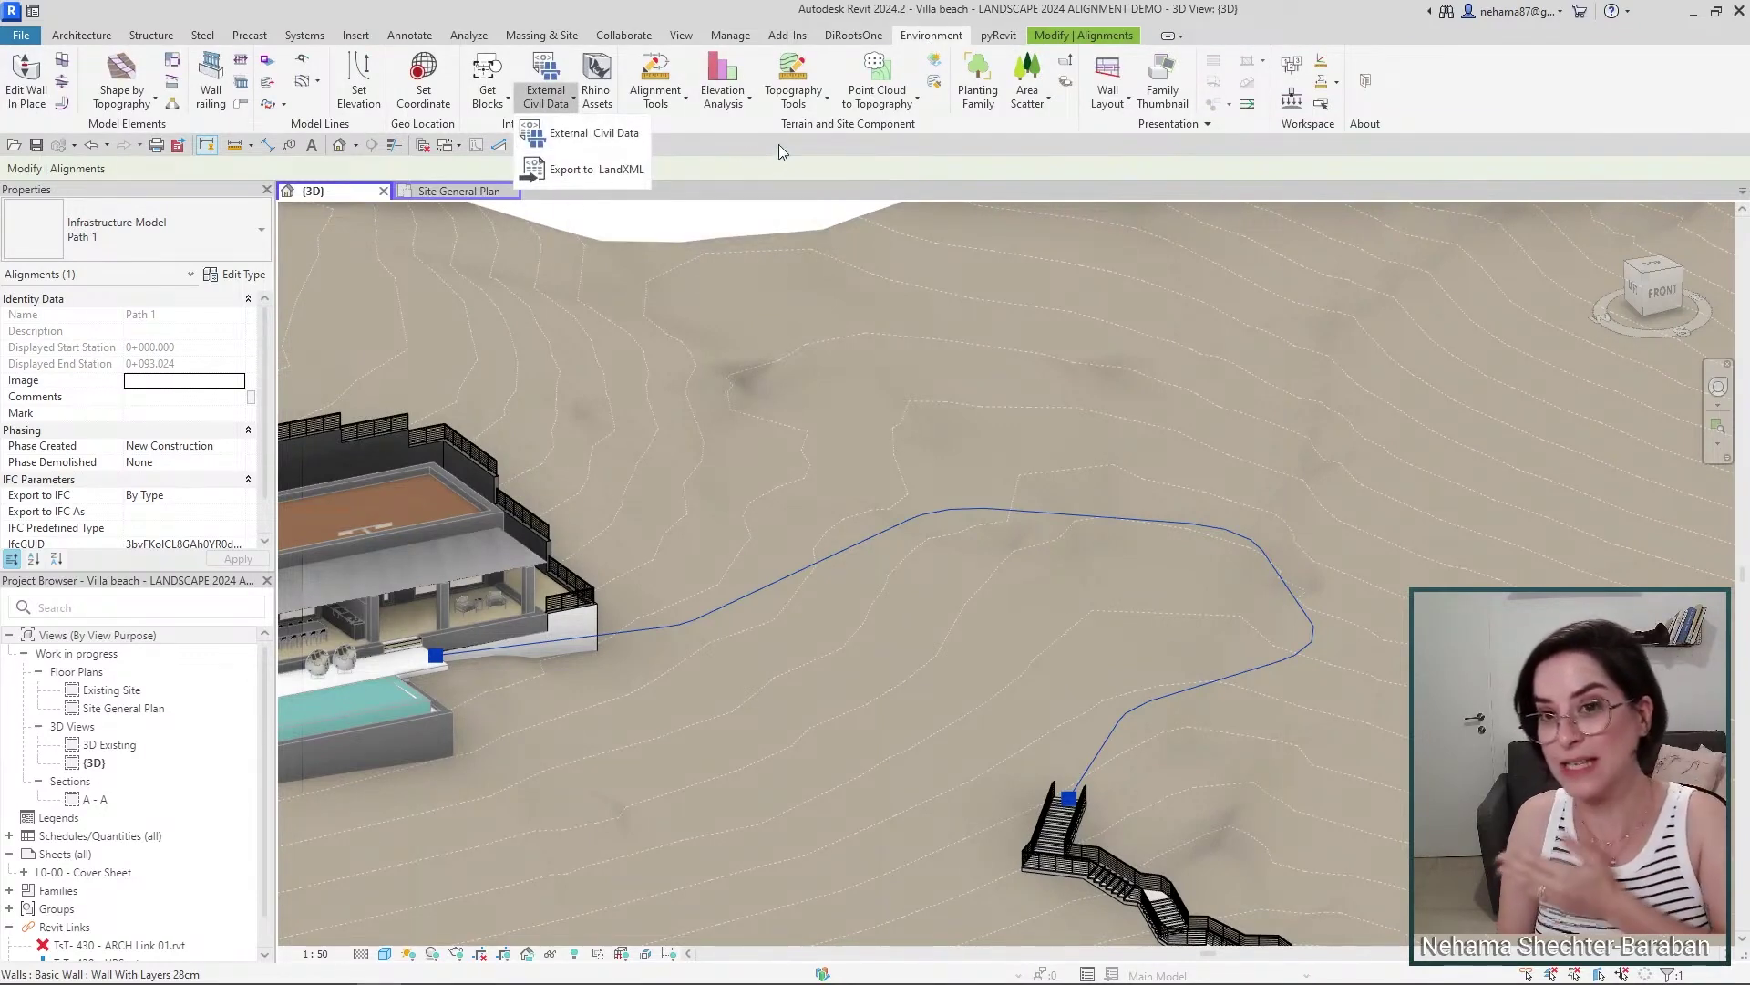
click(779, 169)
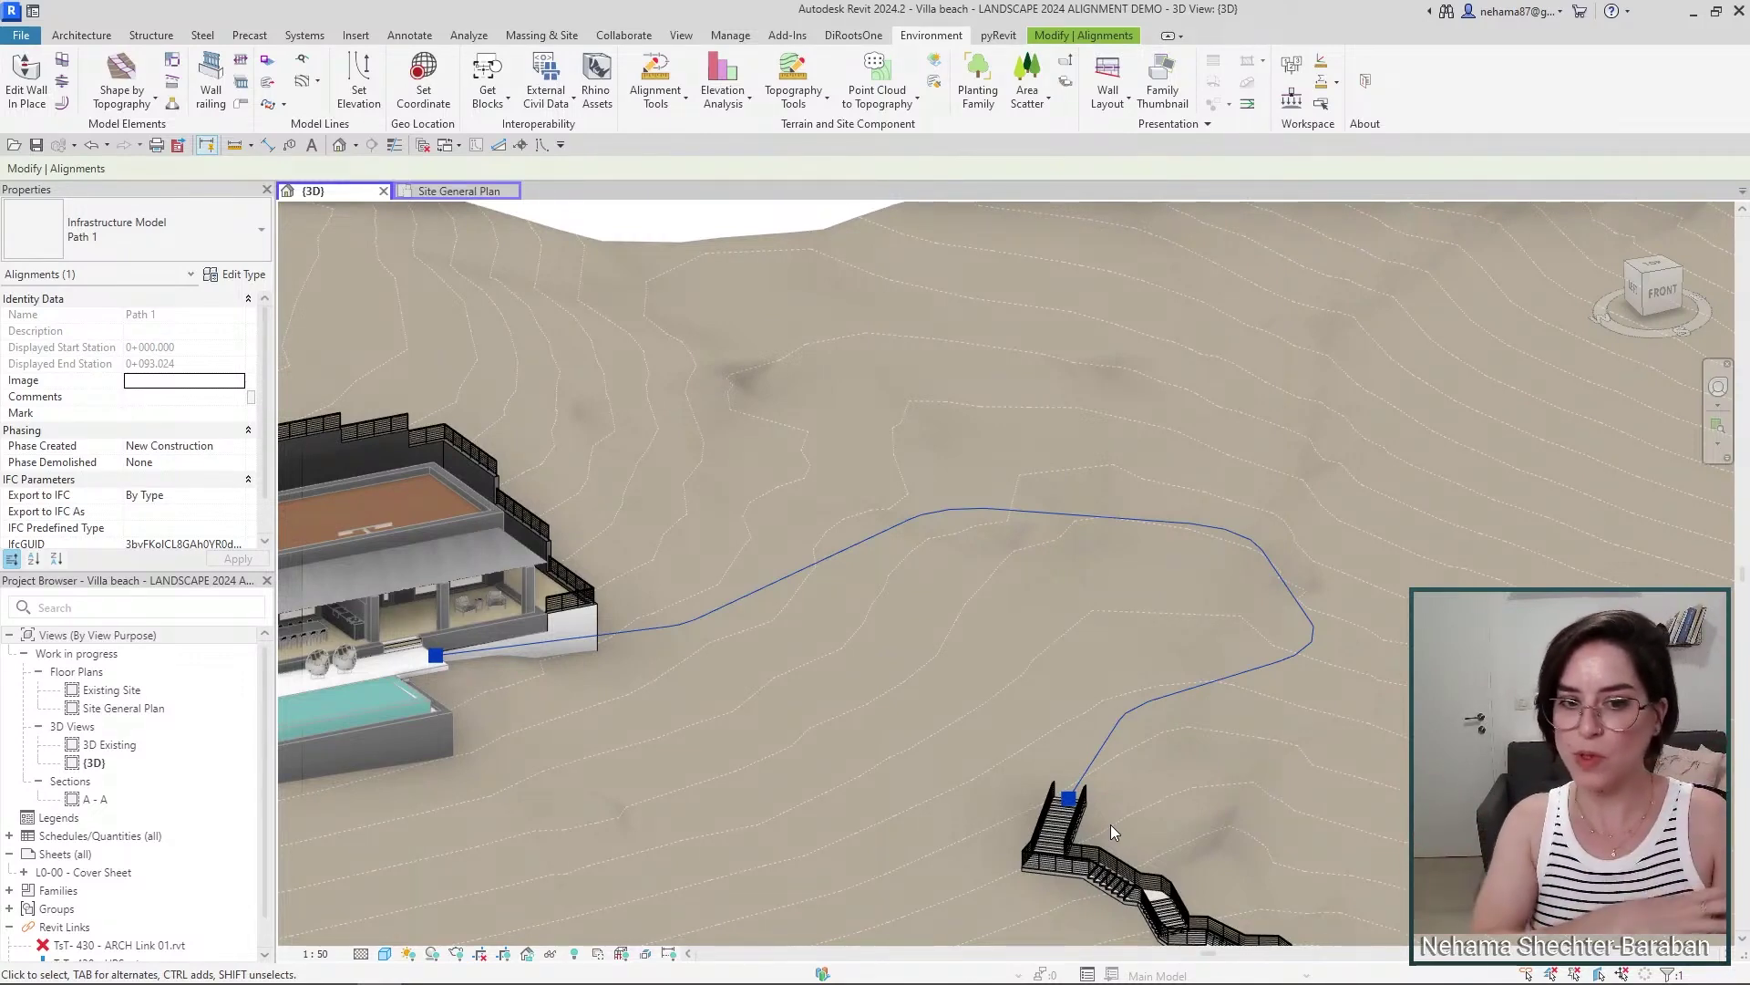
- Extract a toposolid from the Path 1 alignment on the Sea Level base level with the Paving stones - Not Variable type
click(653, 104)
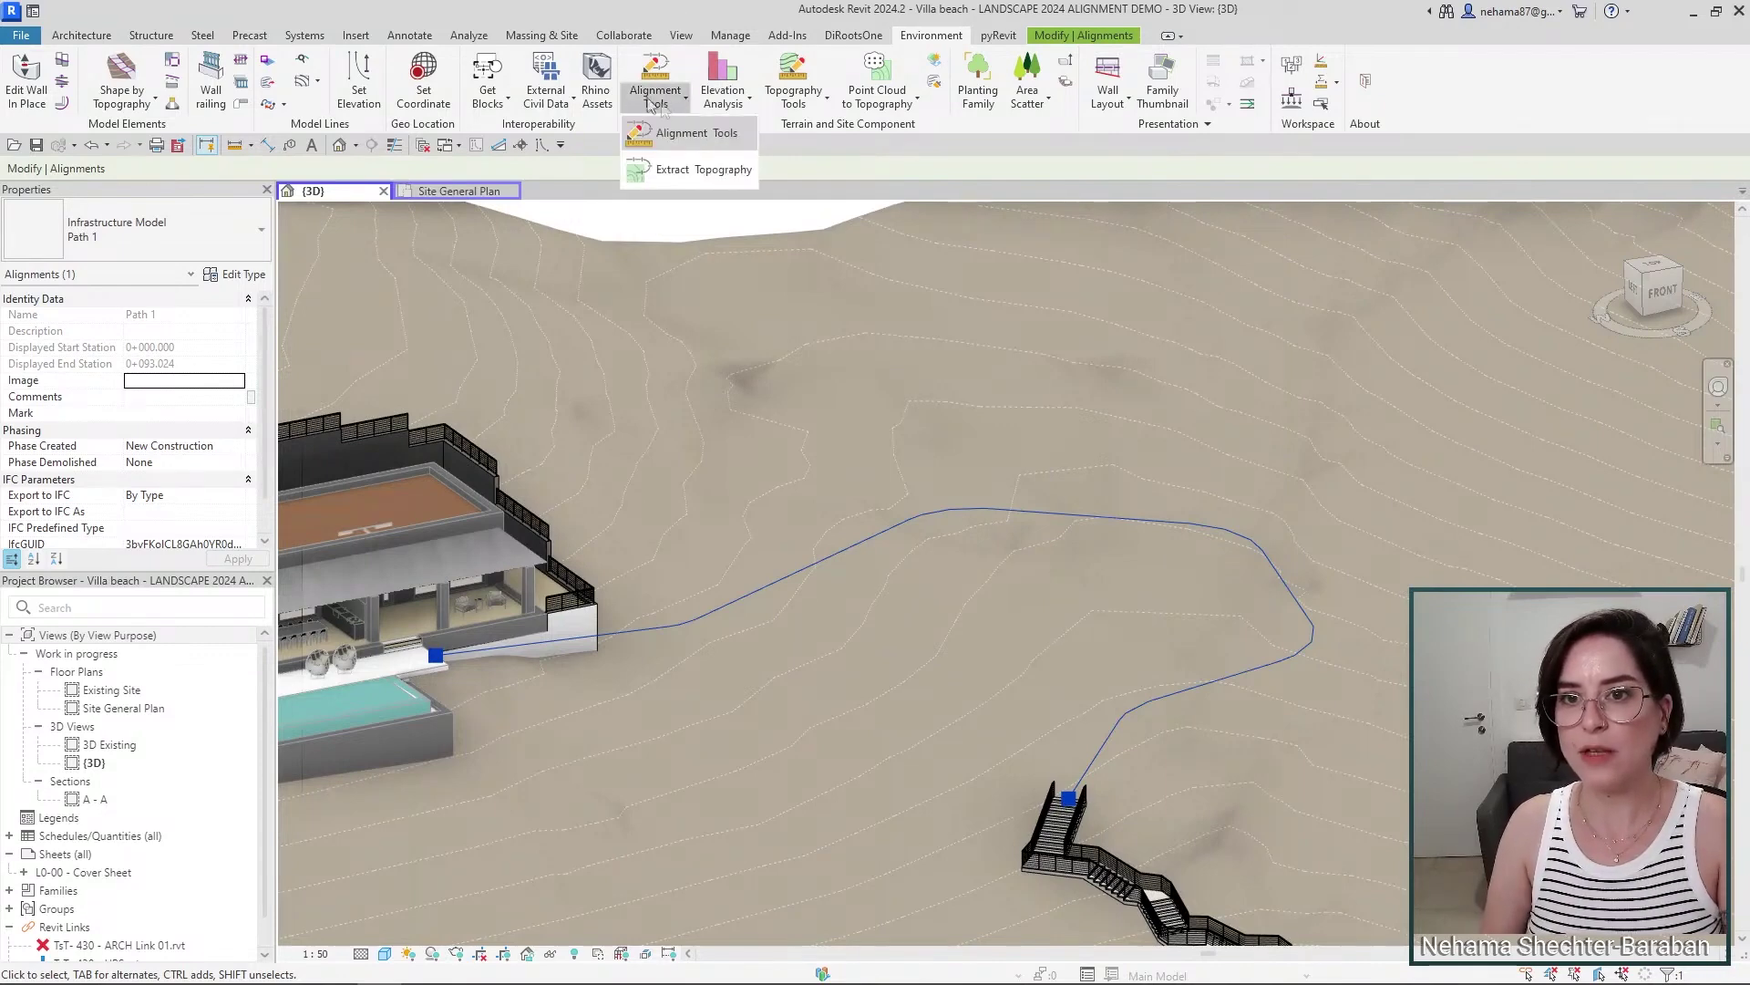
click(691, 171)
click(737, 600)
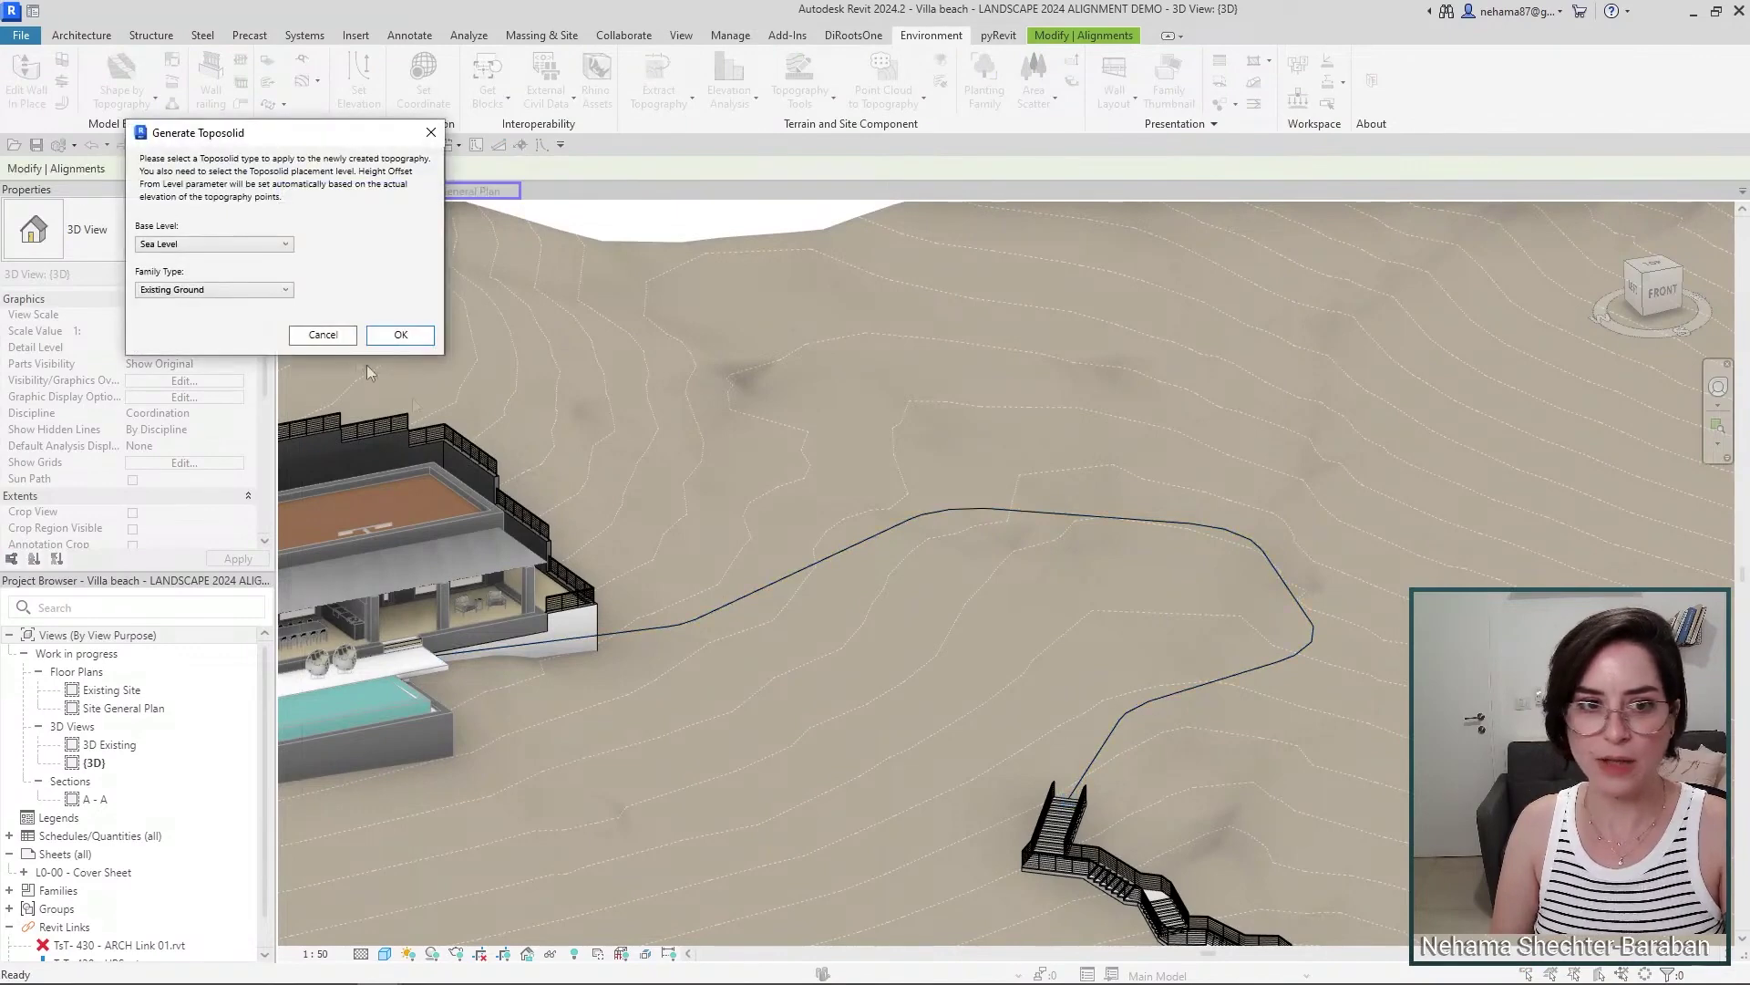
click(249, 289)
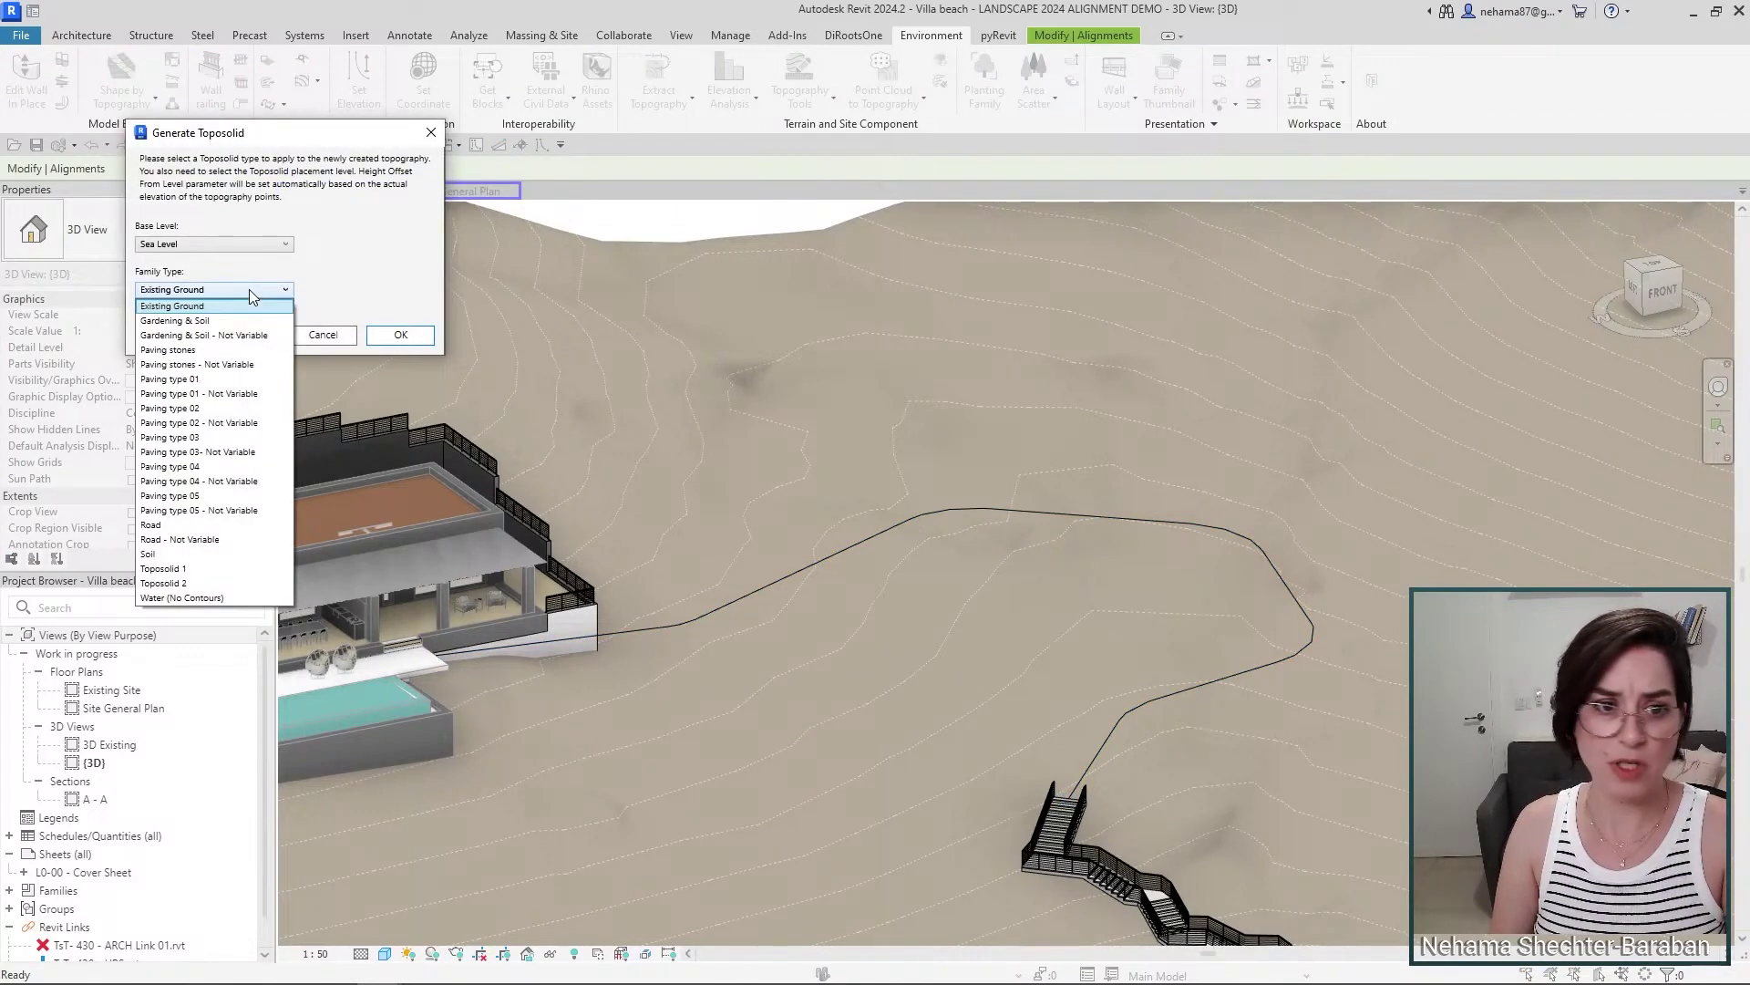
click(228, 364)
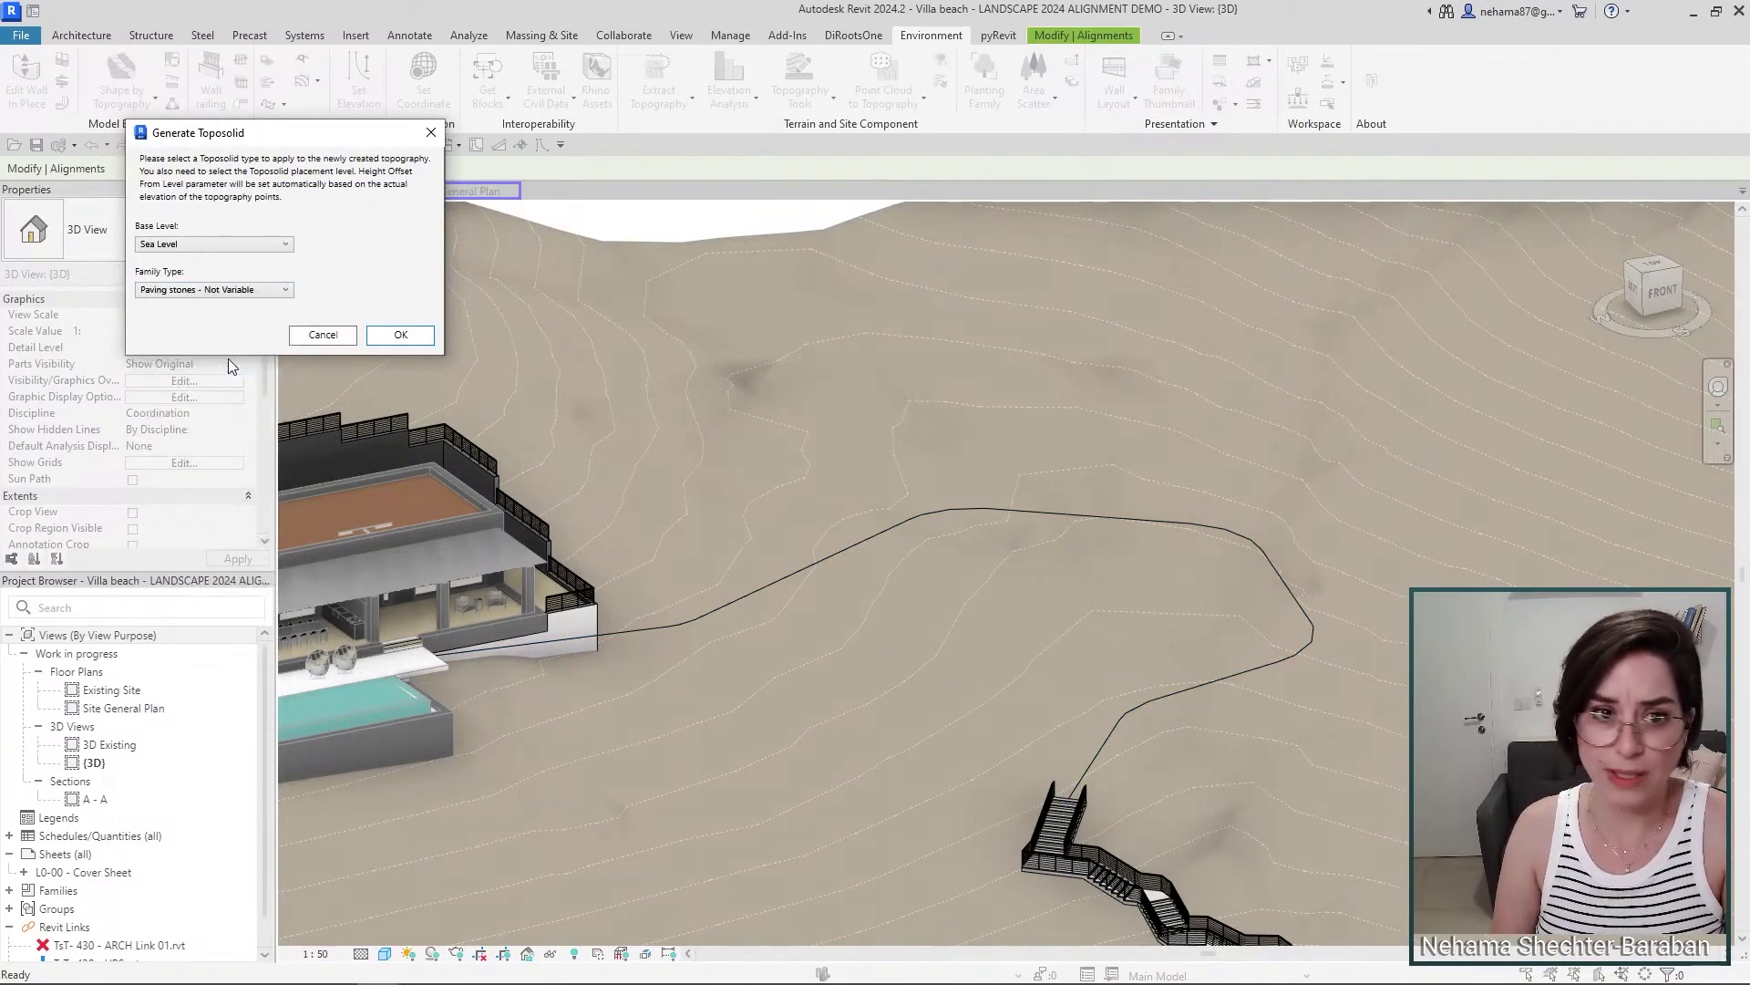
click(415, 337)
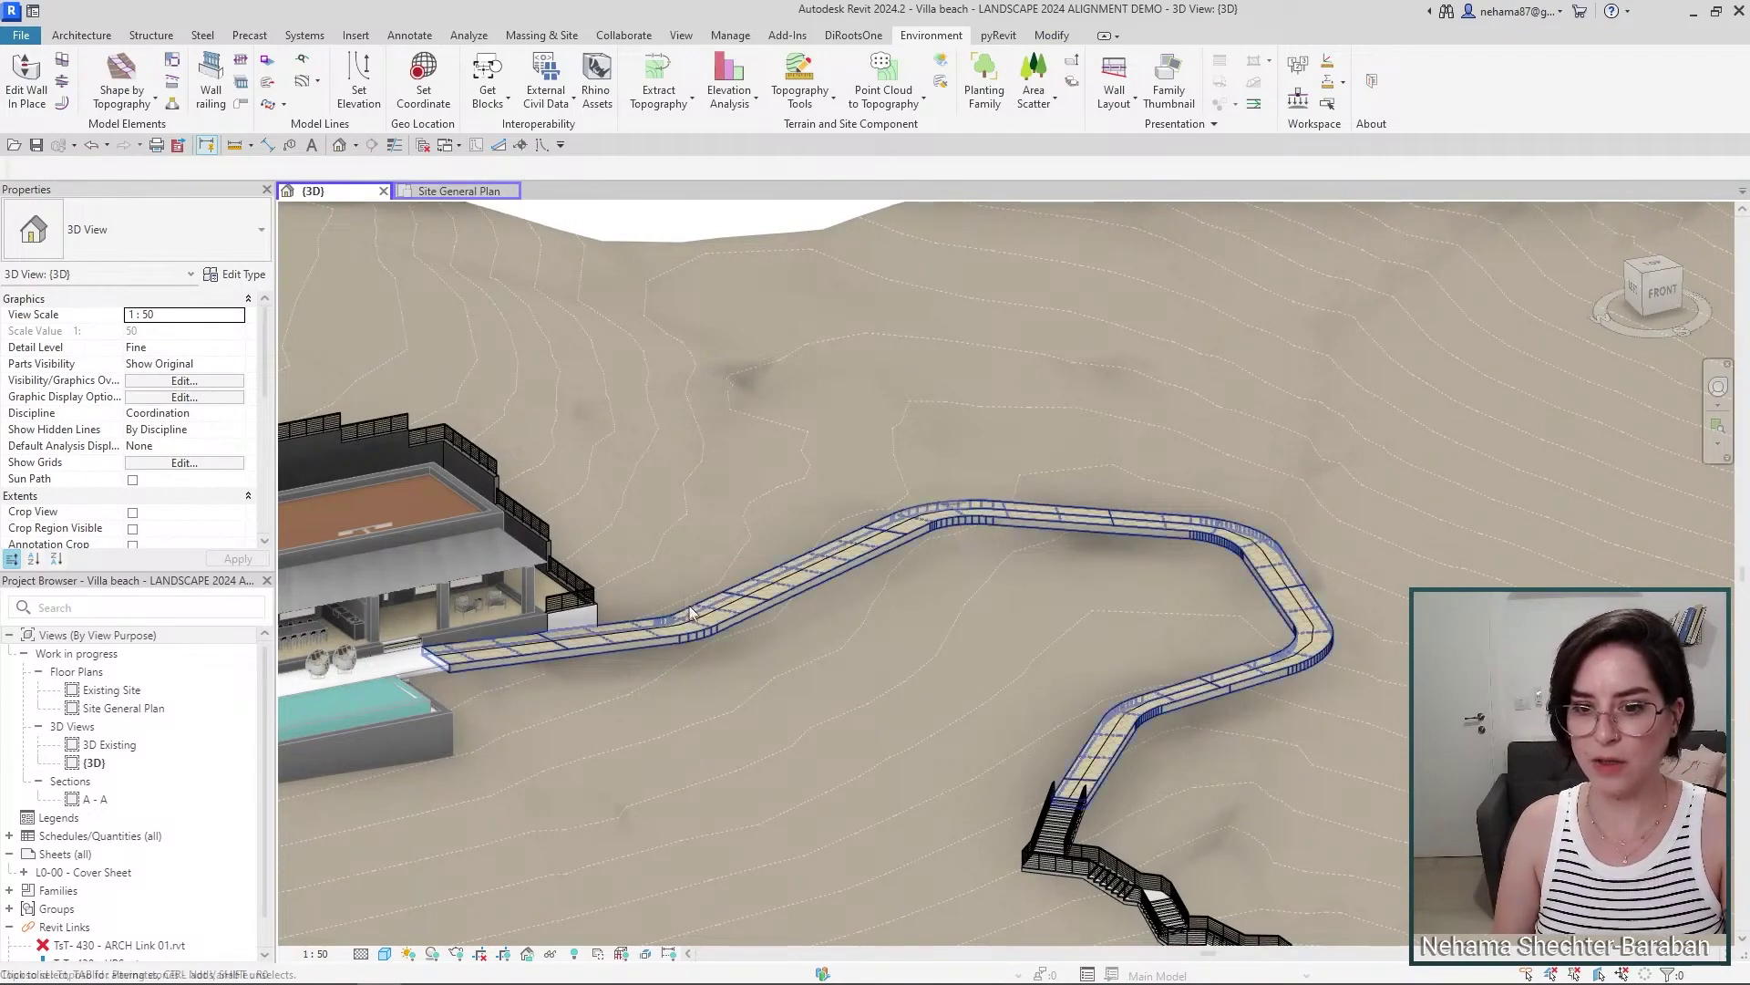
- Temporarily hide the alignment line in the 3D view and inspect the extracted path between the villa terrace and the stairs
click(729, 606)
key(Escape)
shift+middle_drag(850, 634, 1286, 739)
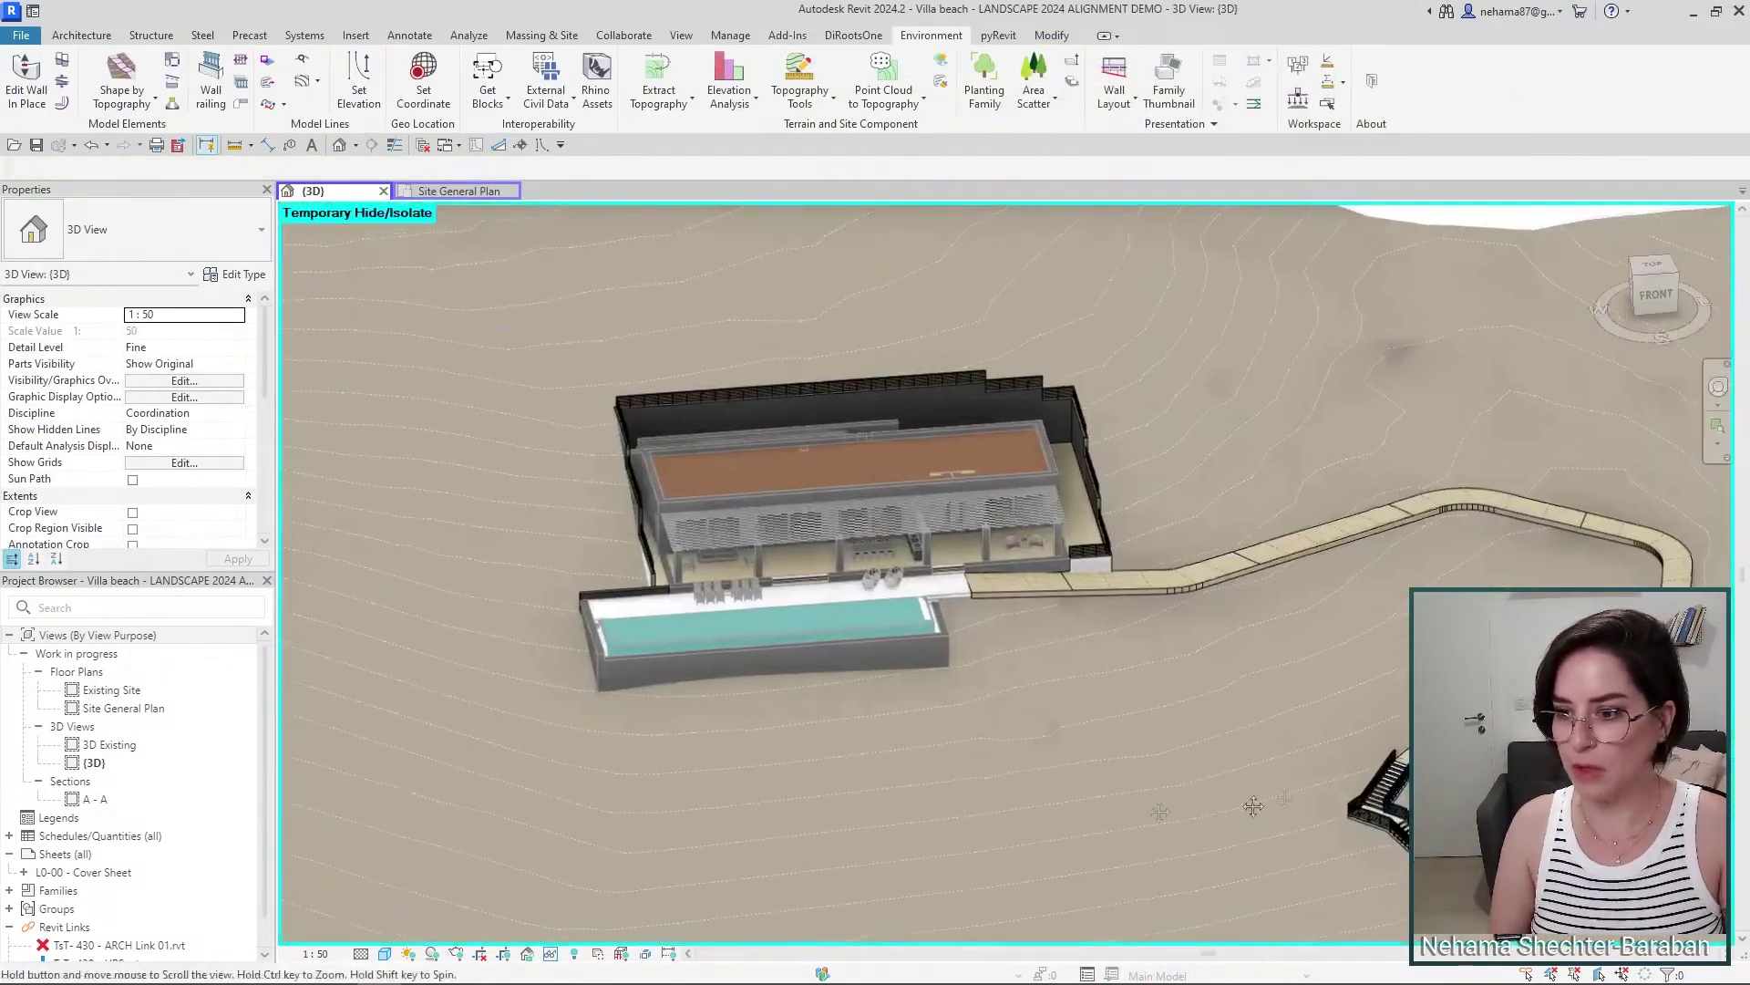
scroll(1311, 714, up, 5)
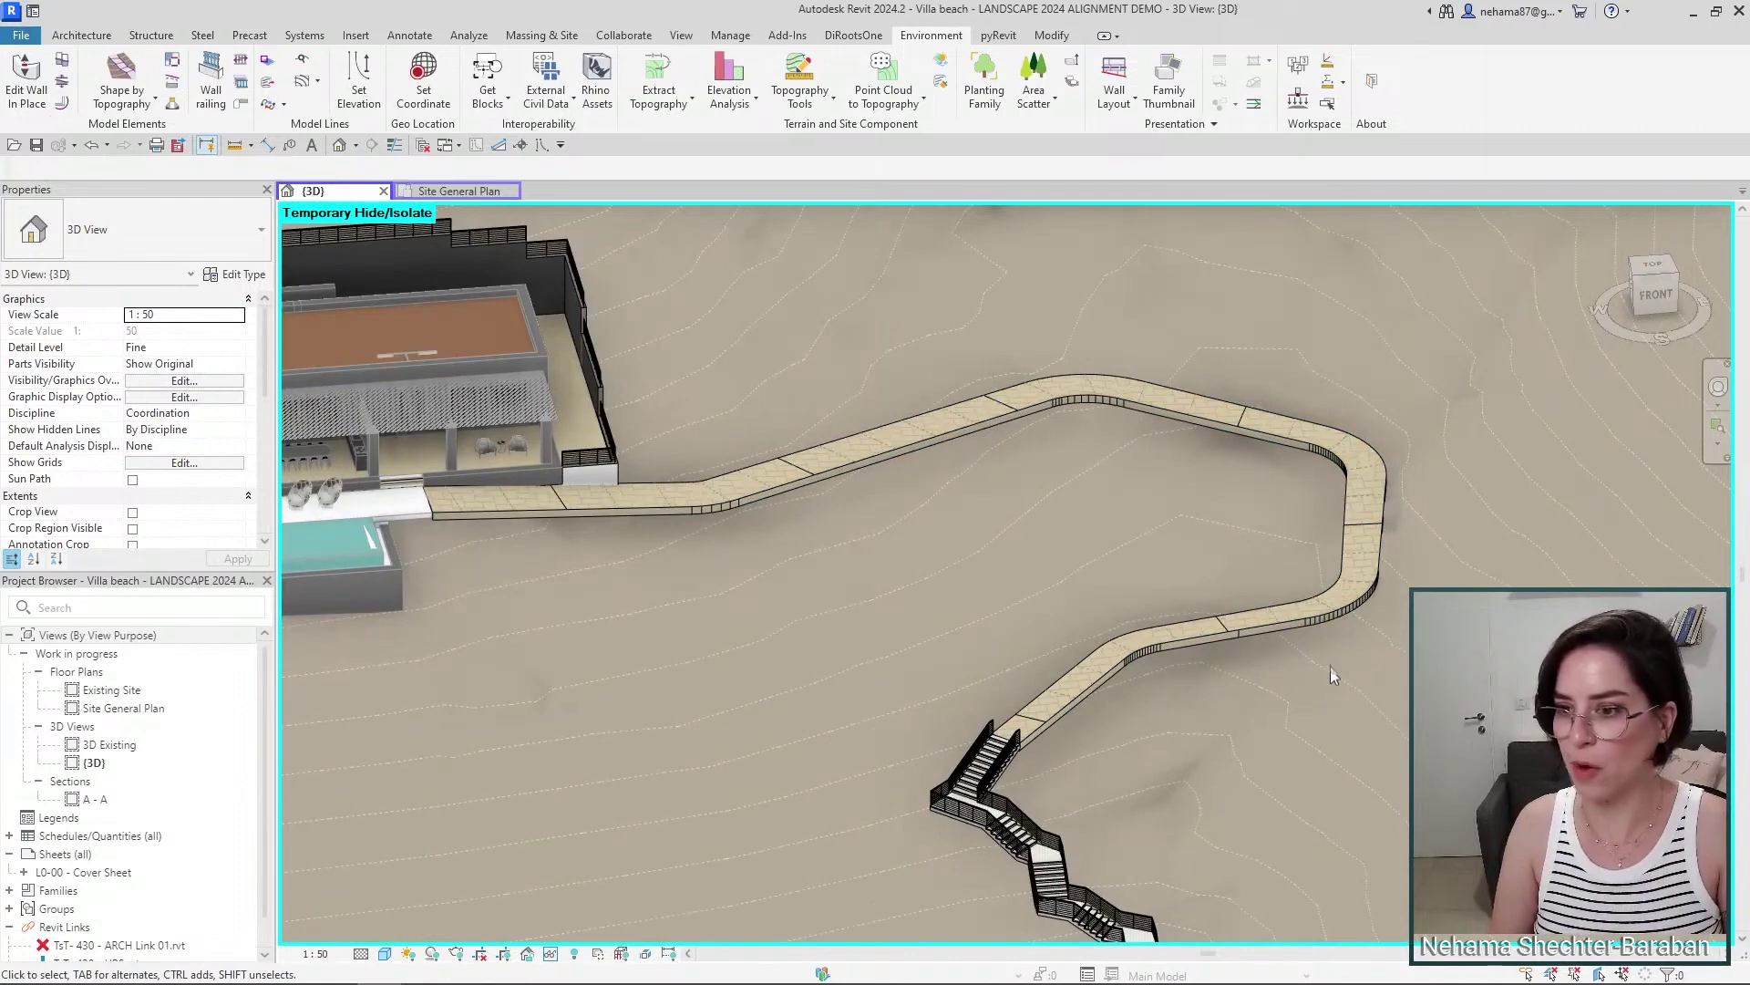
scroll(1331, 669, down, 2)
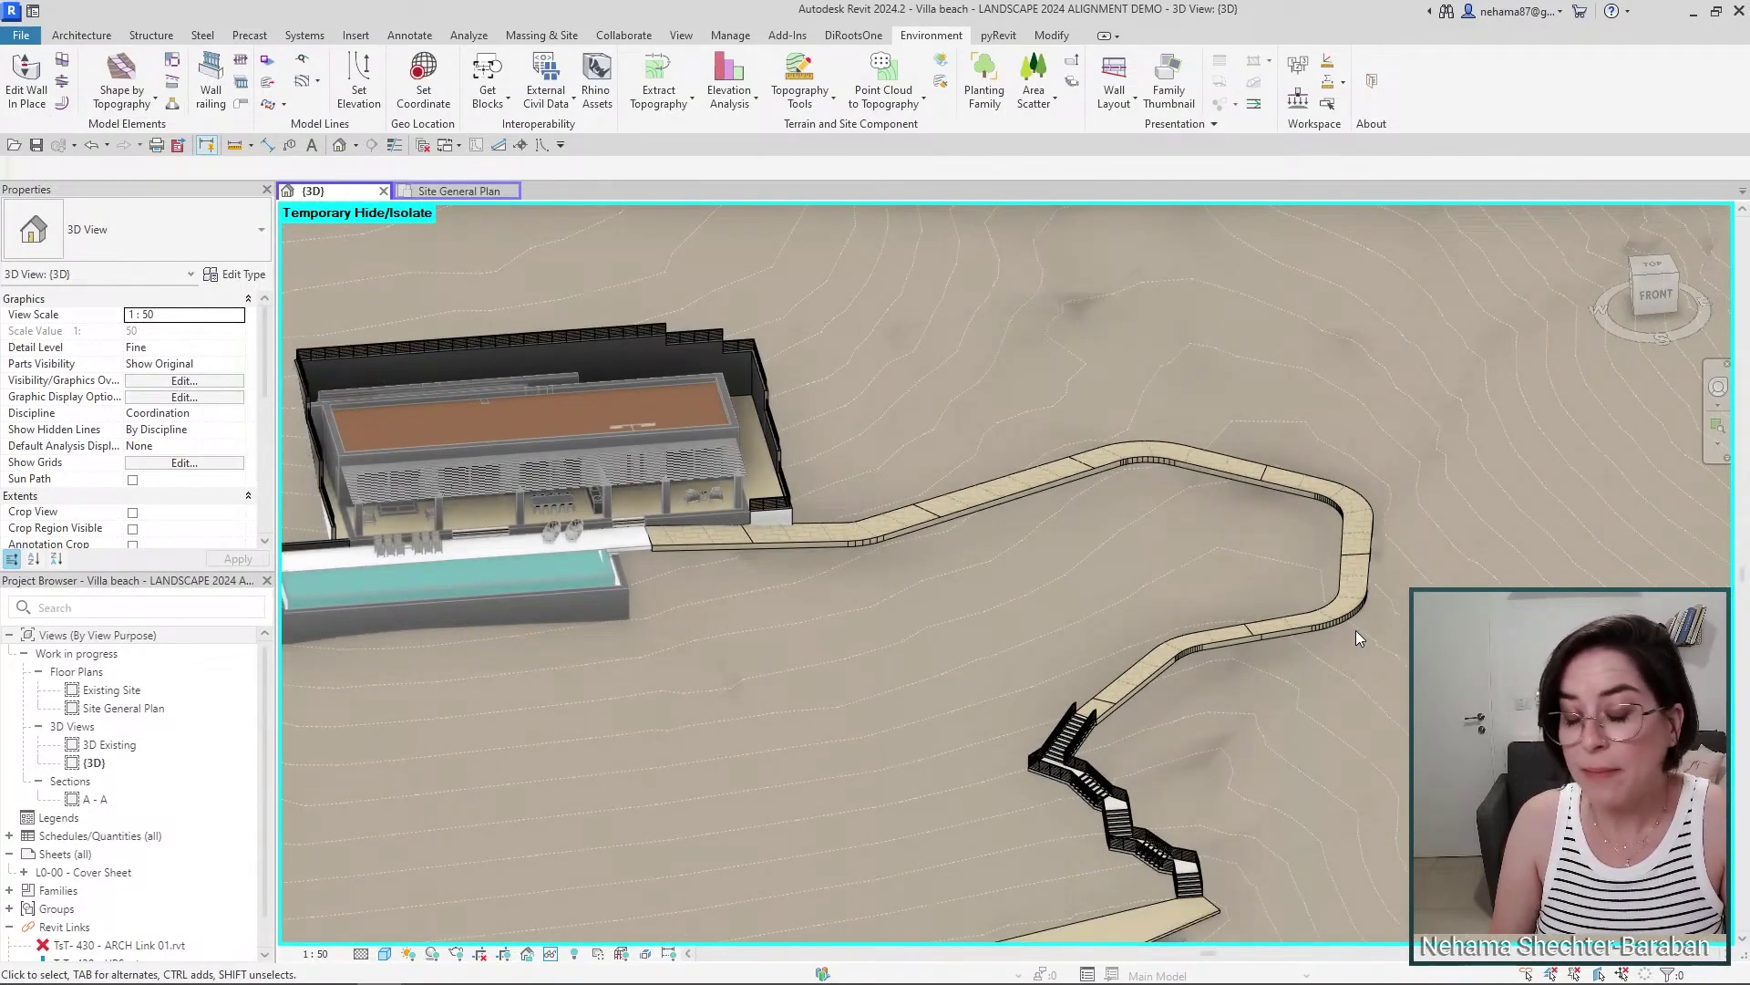
mouse_move(1354, 631)
shift+middle_down()
mouse_move(1364, 609)
mouse_move(1349, 638)
shift+middle_up()
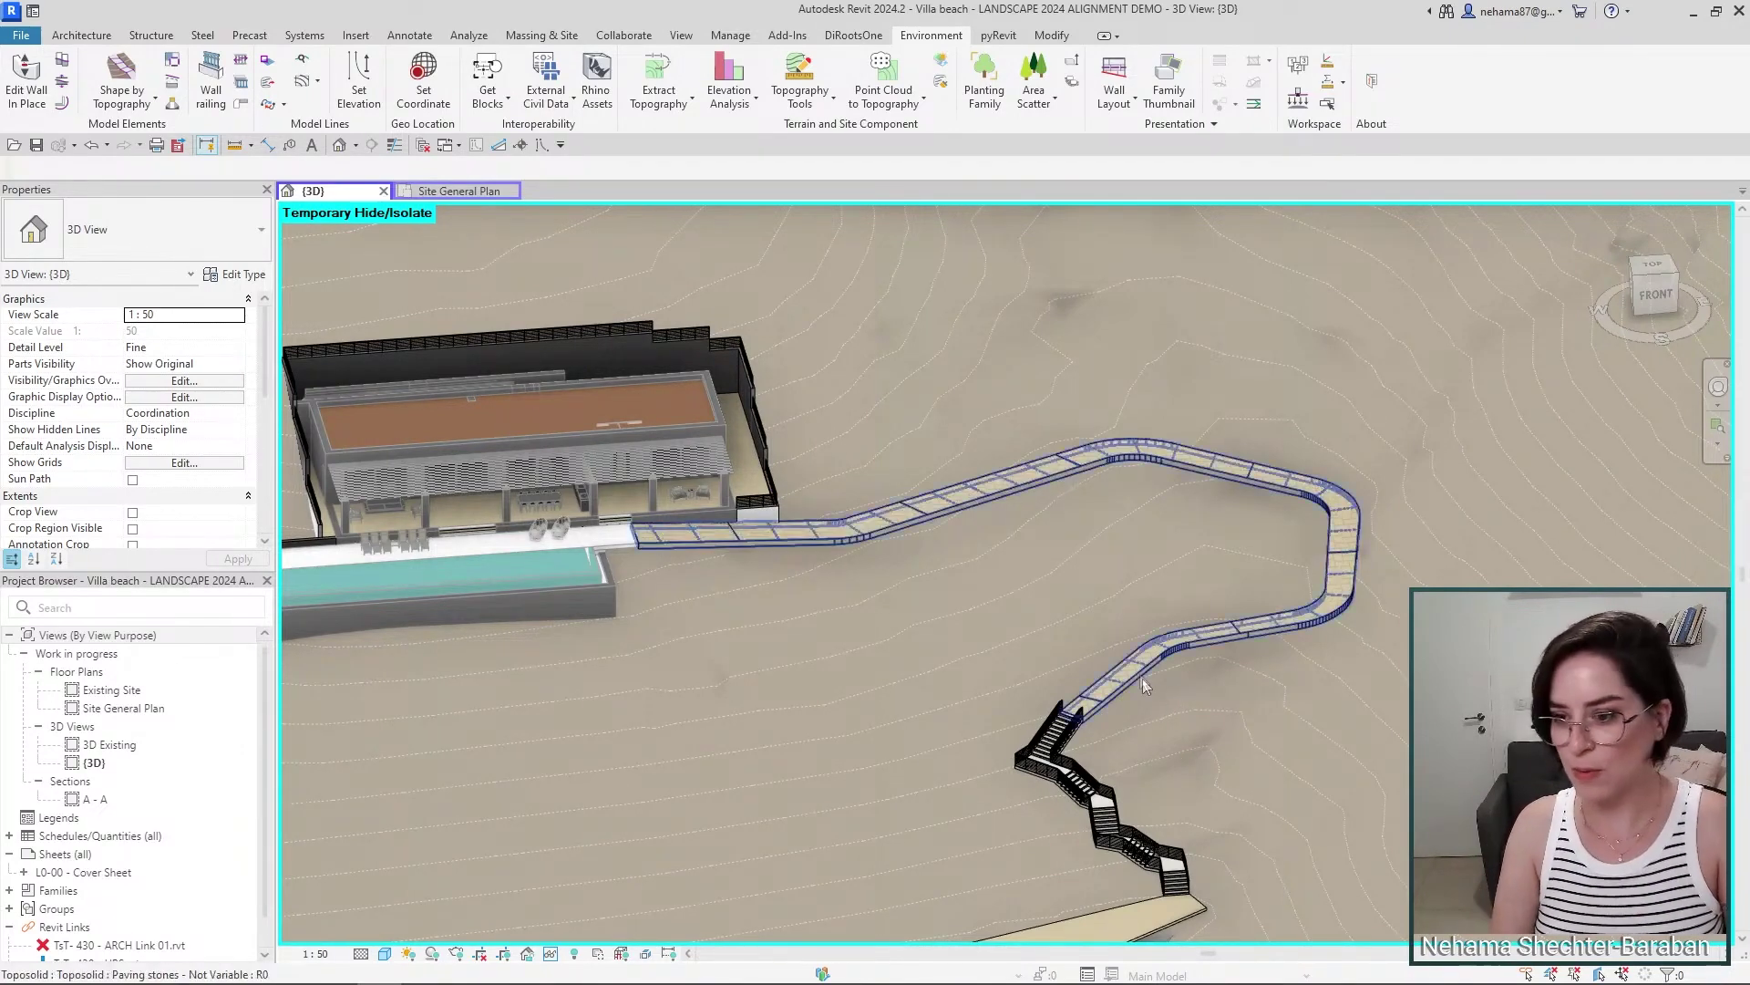
scroll(659, 690, down, 3)
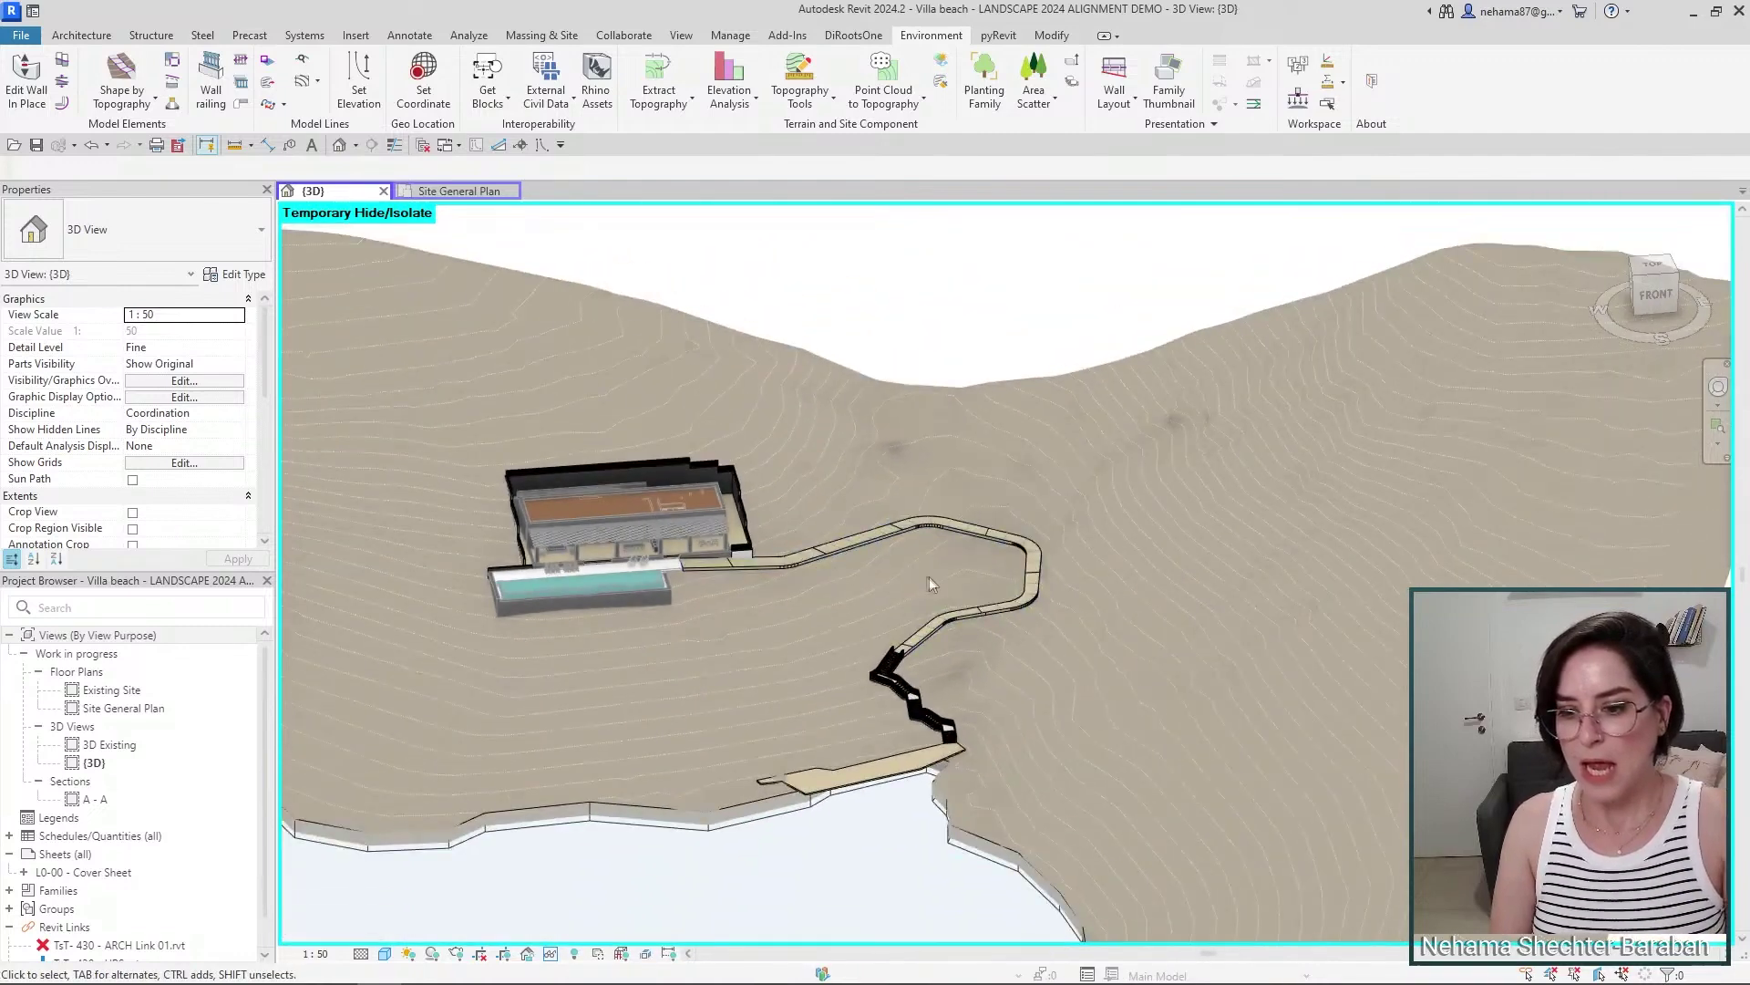
scroll(837, 547, up, 3)
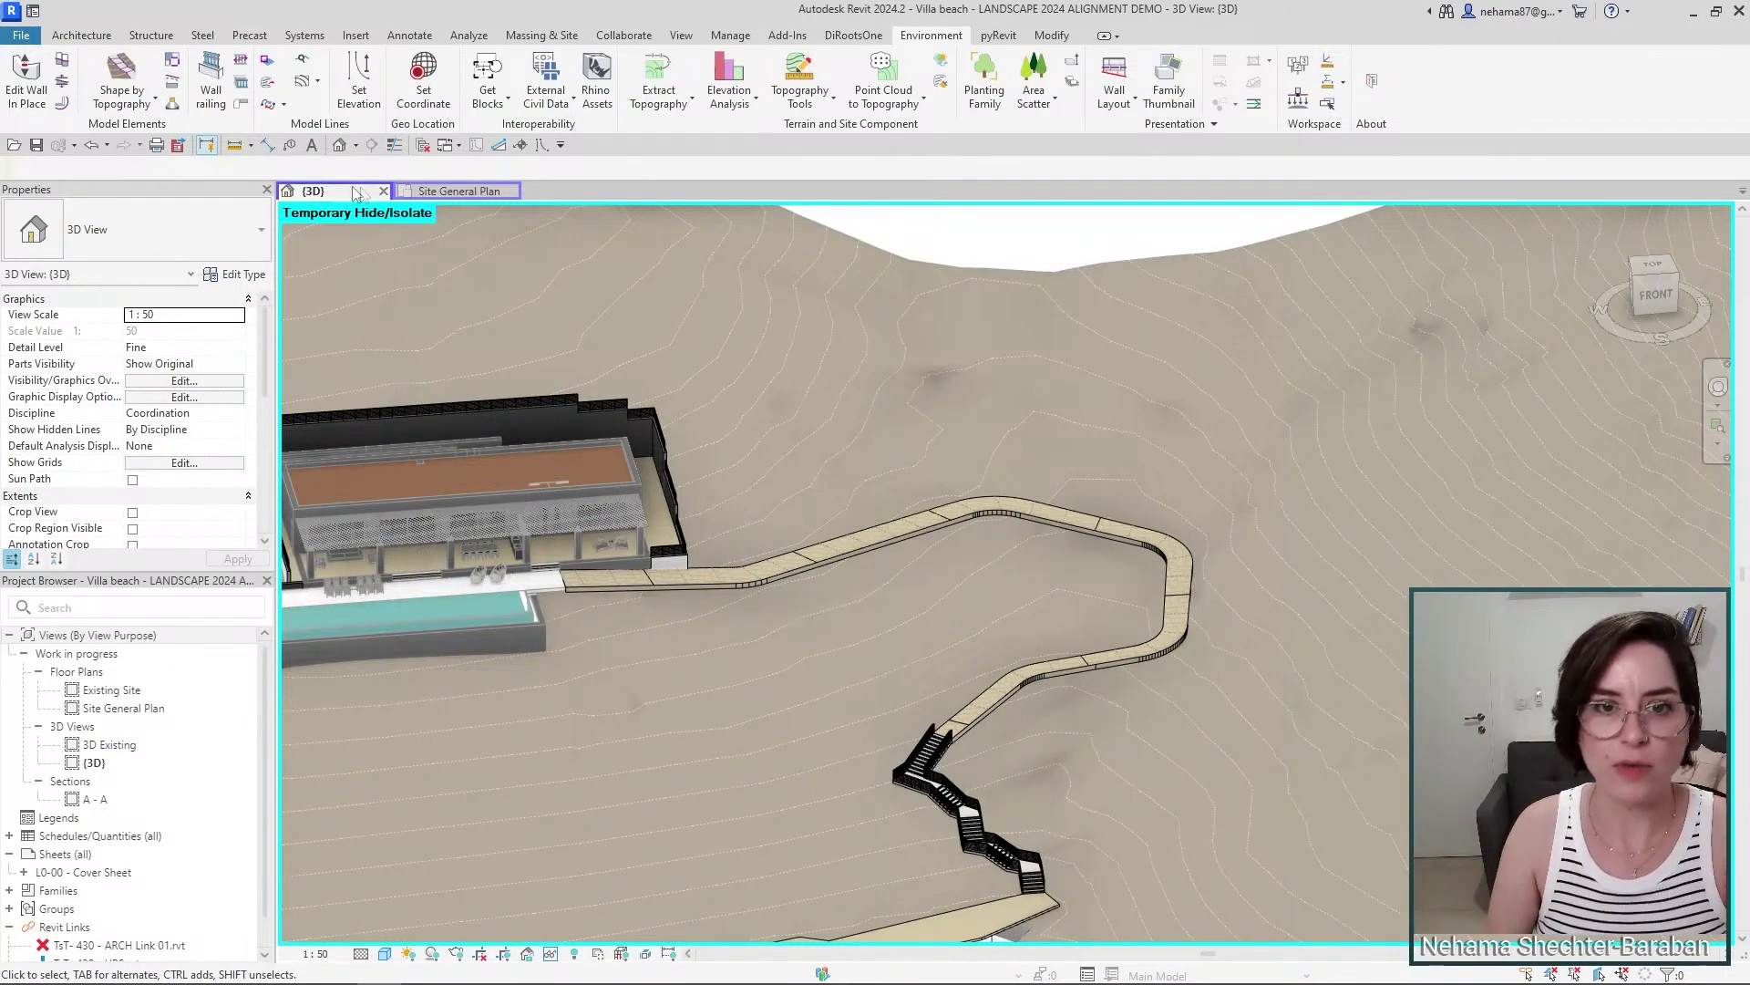
- Close the Villa beach project and open the recent model Alignment tools 2024 Demo 2
click(383, 191)
click(401, 191)
click(914, 512)
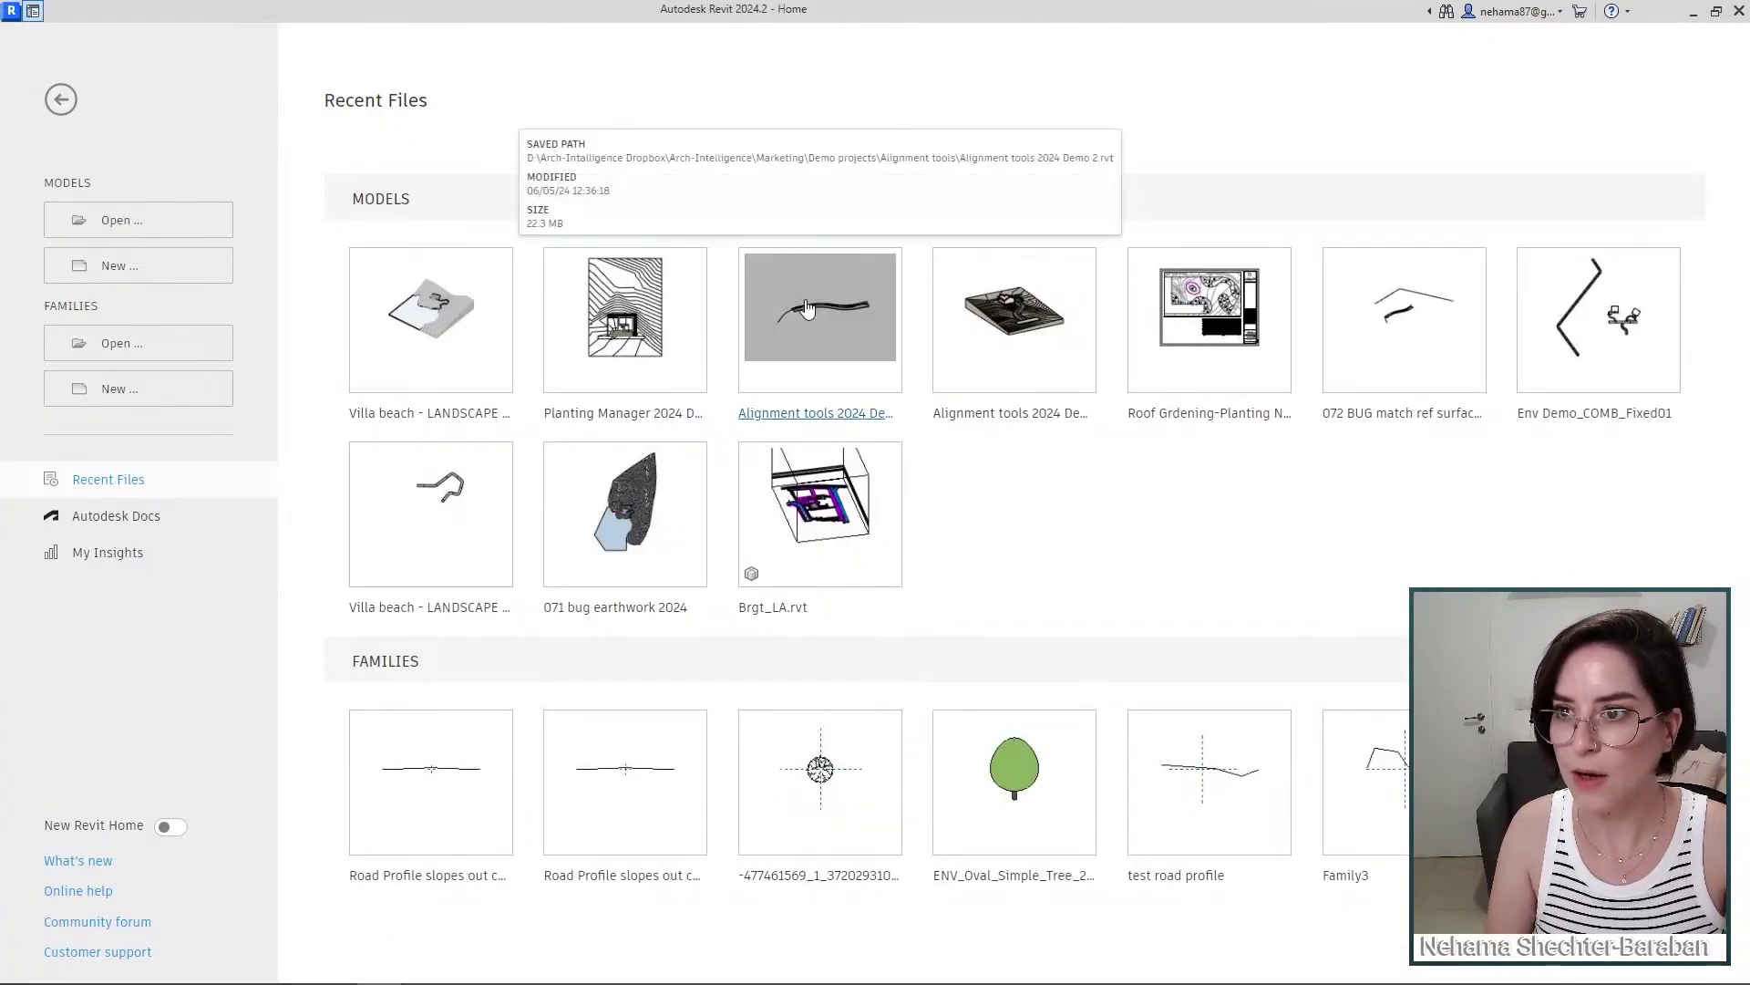
click(807, 308)
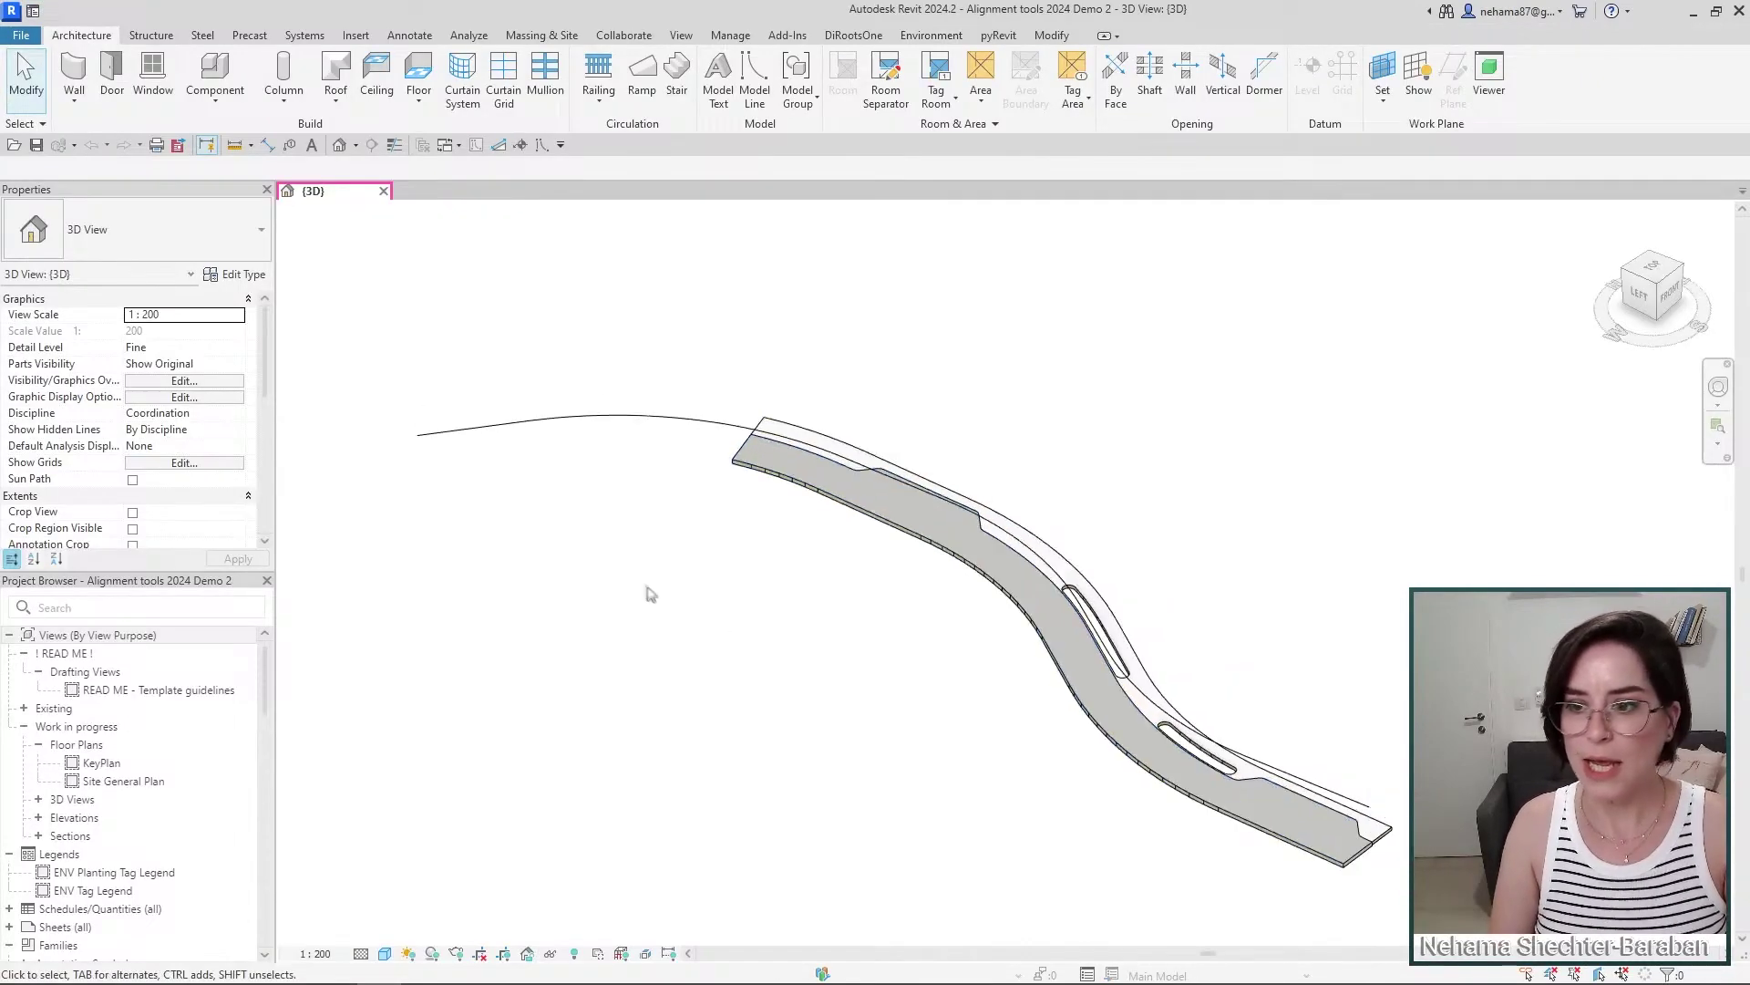
- Inspect the Path1 alignment from the side and load it into the Alignment Tools for editing
shift+middle_drag(648, 593, 1030, 536)
click(1282, 552)
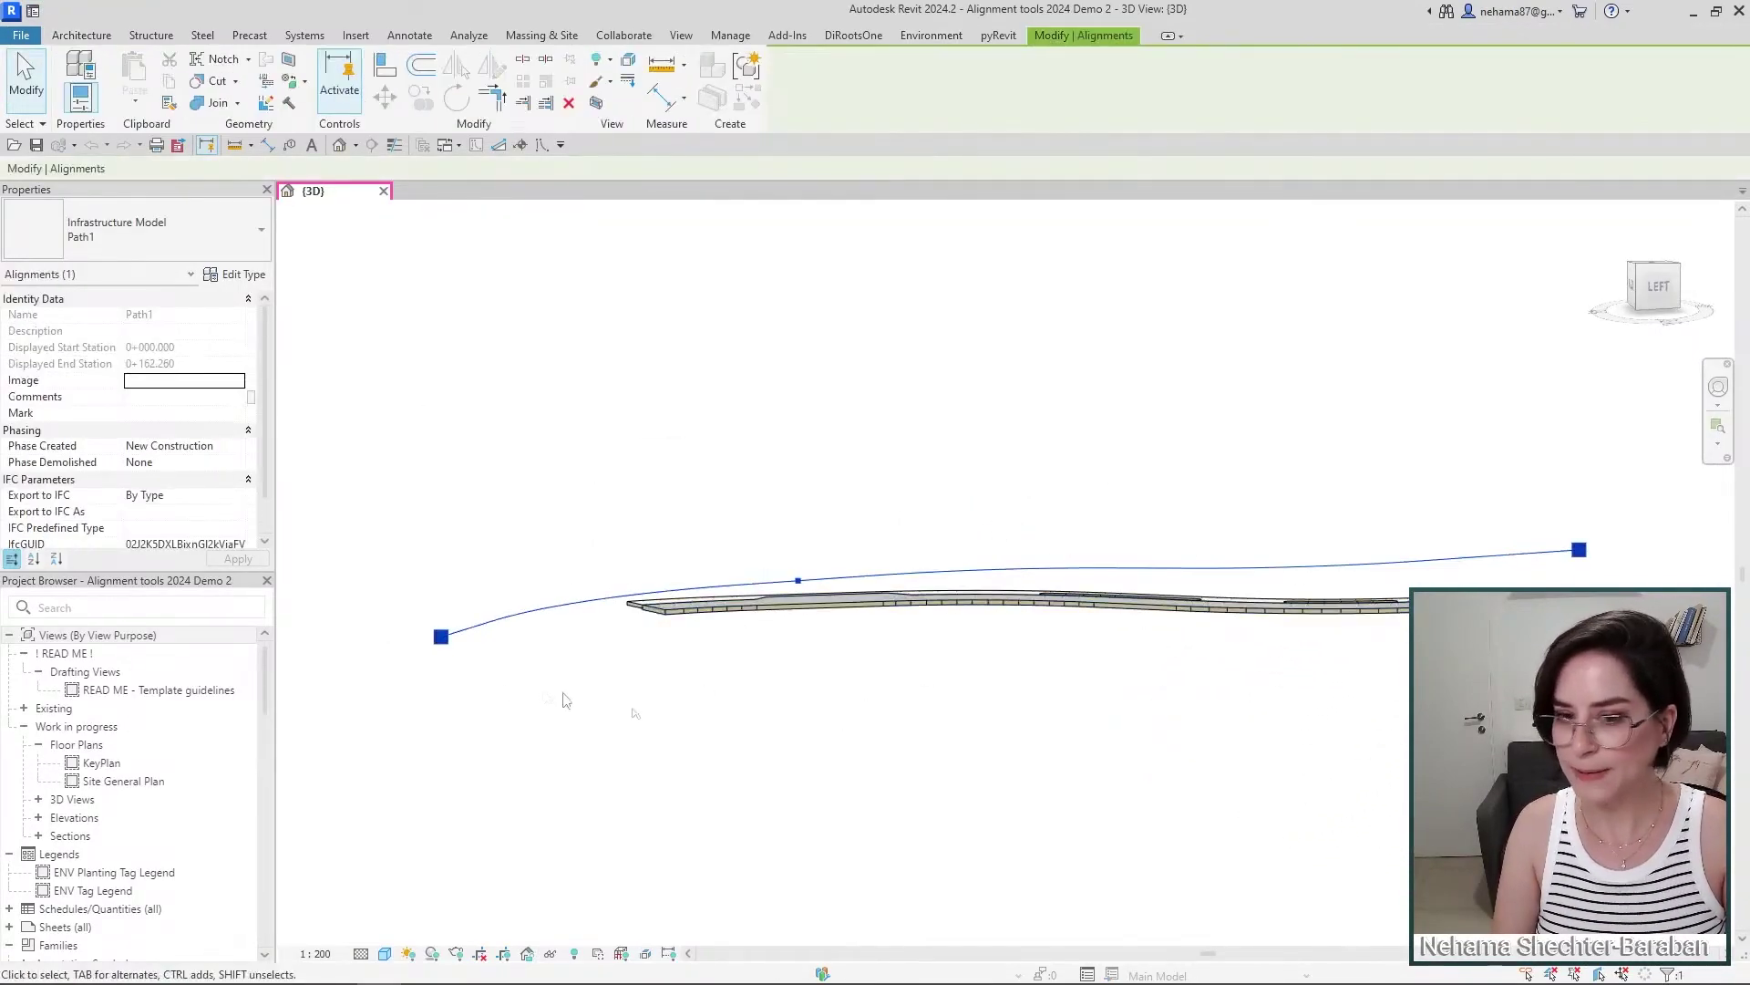
scroll(594, 684, down, 2)
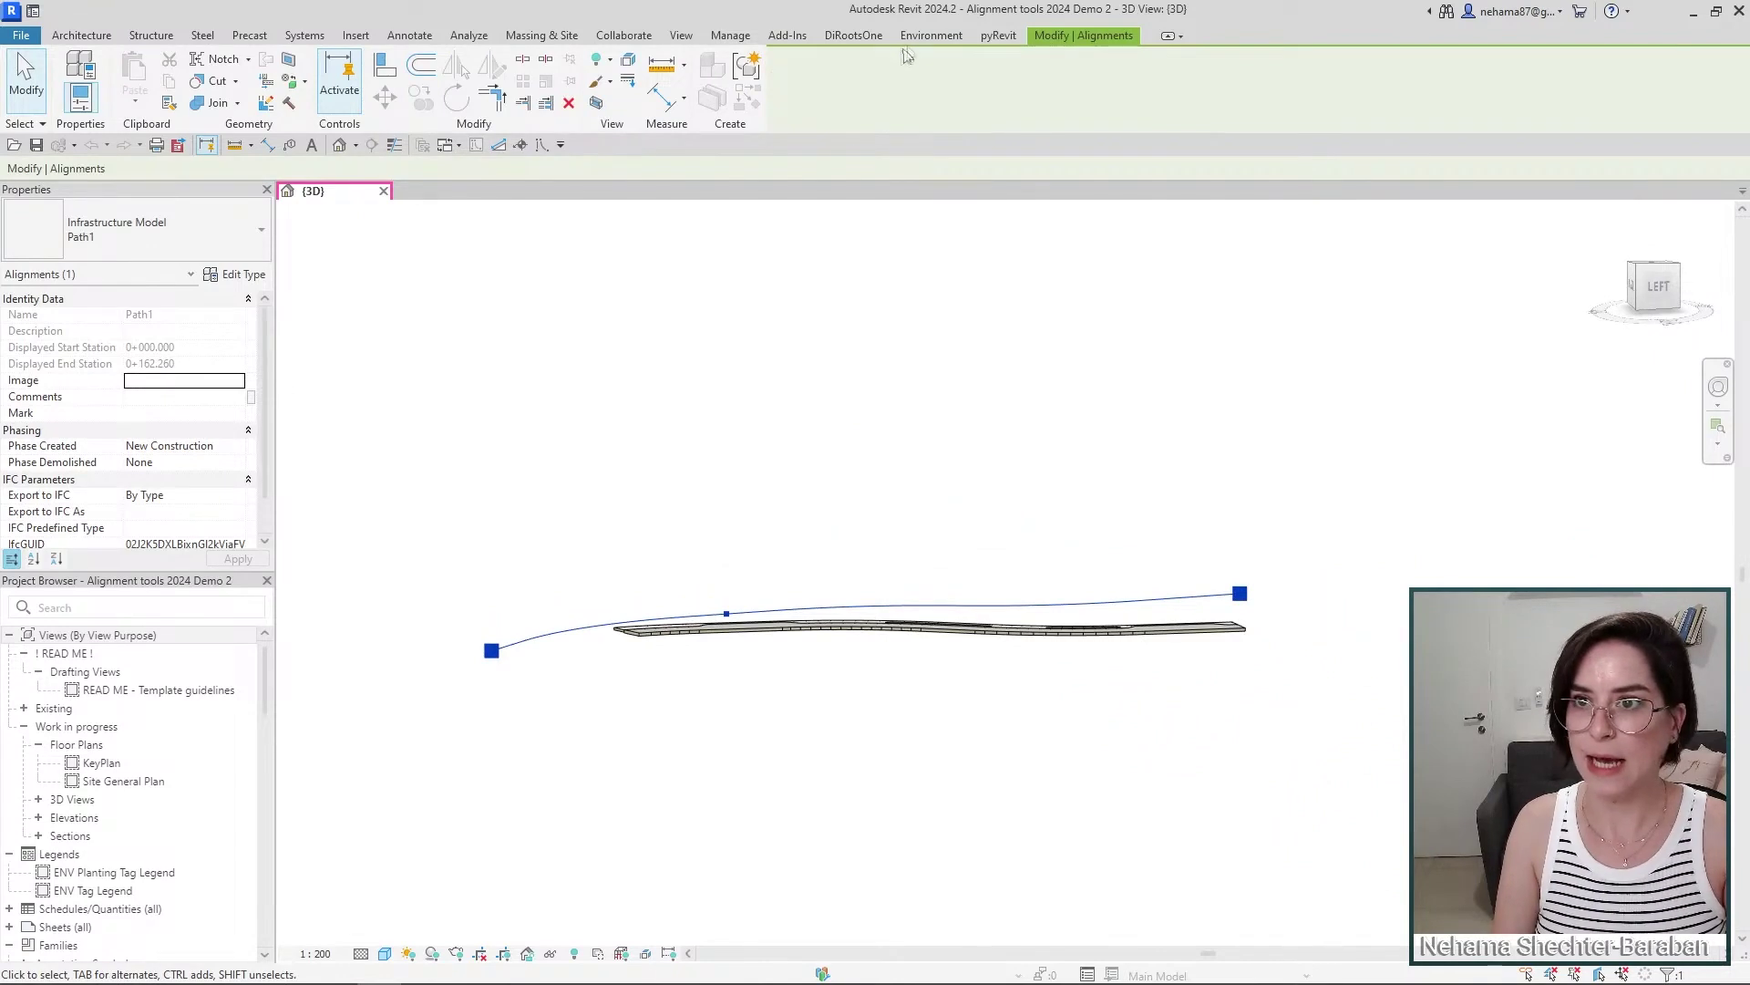
click(930, 35)
click(655, 91)
click(670, 132)
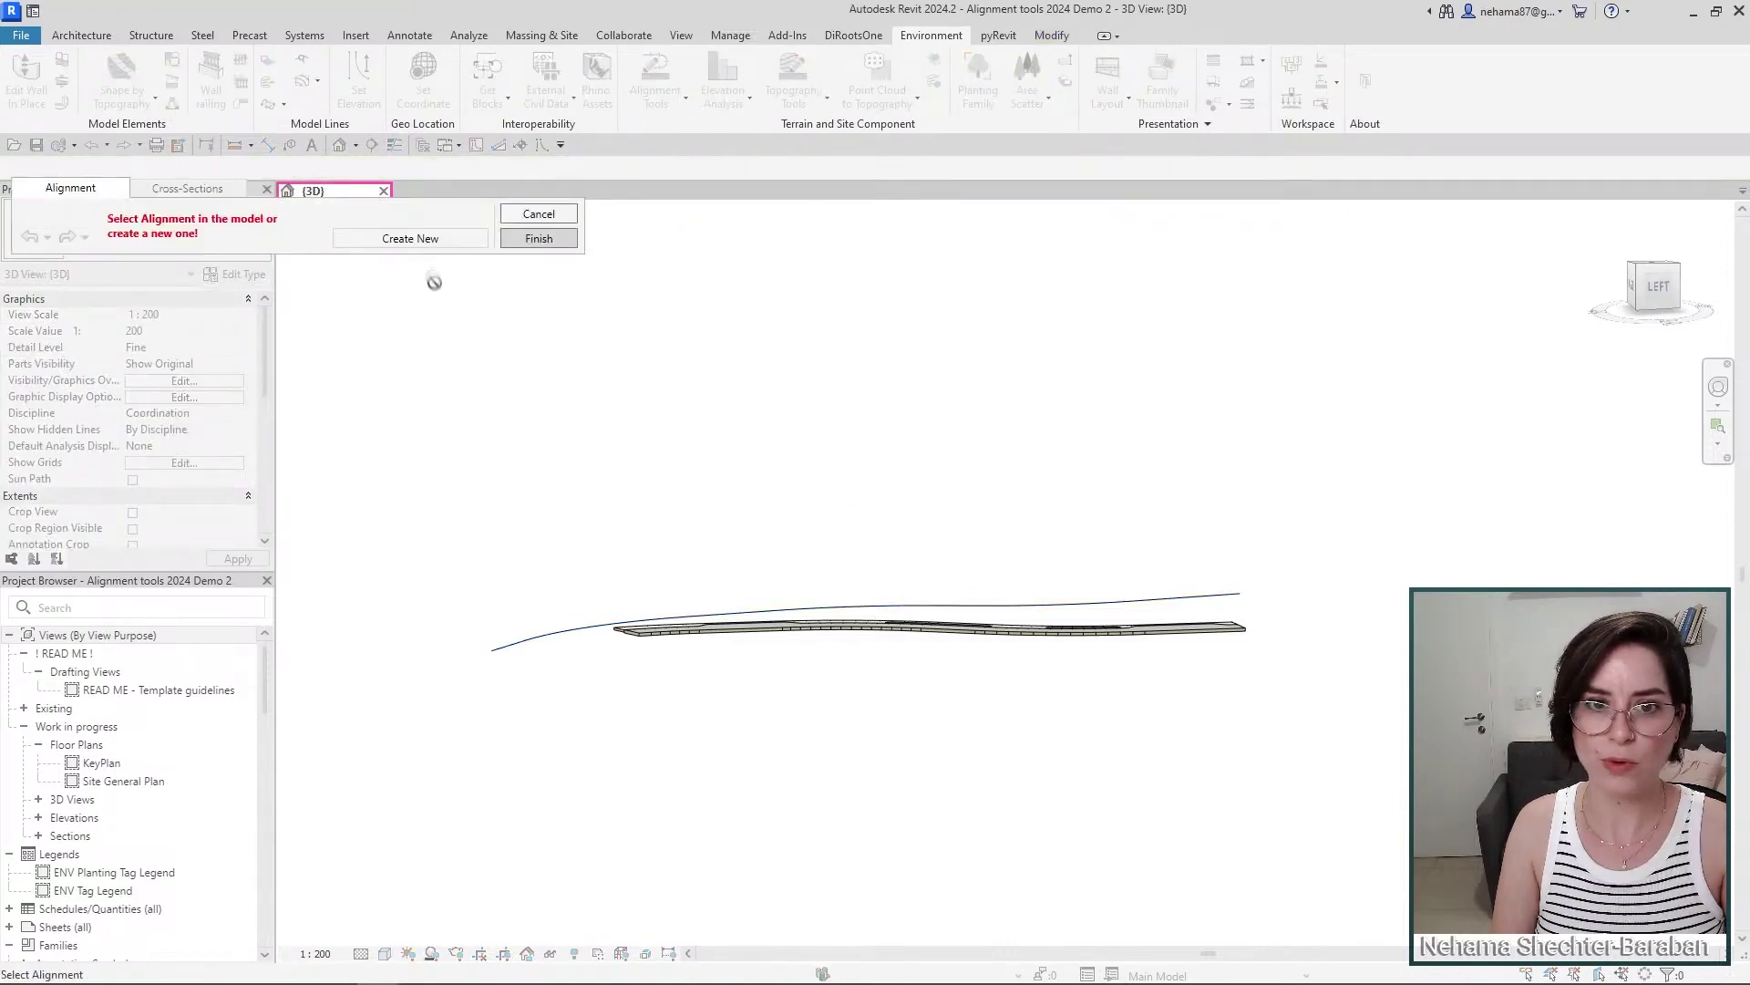
click(779, 609)
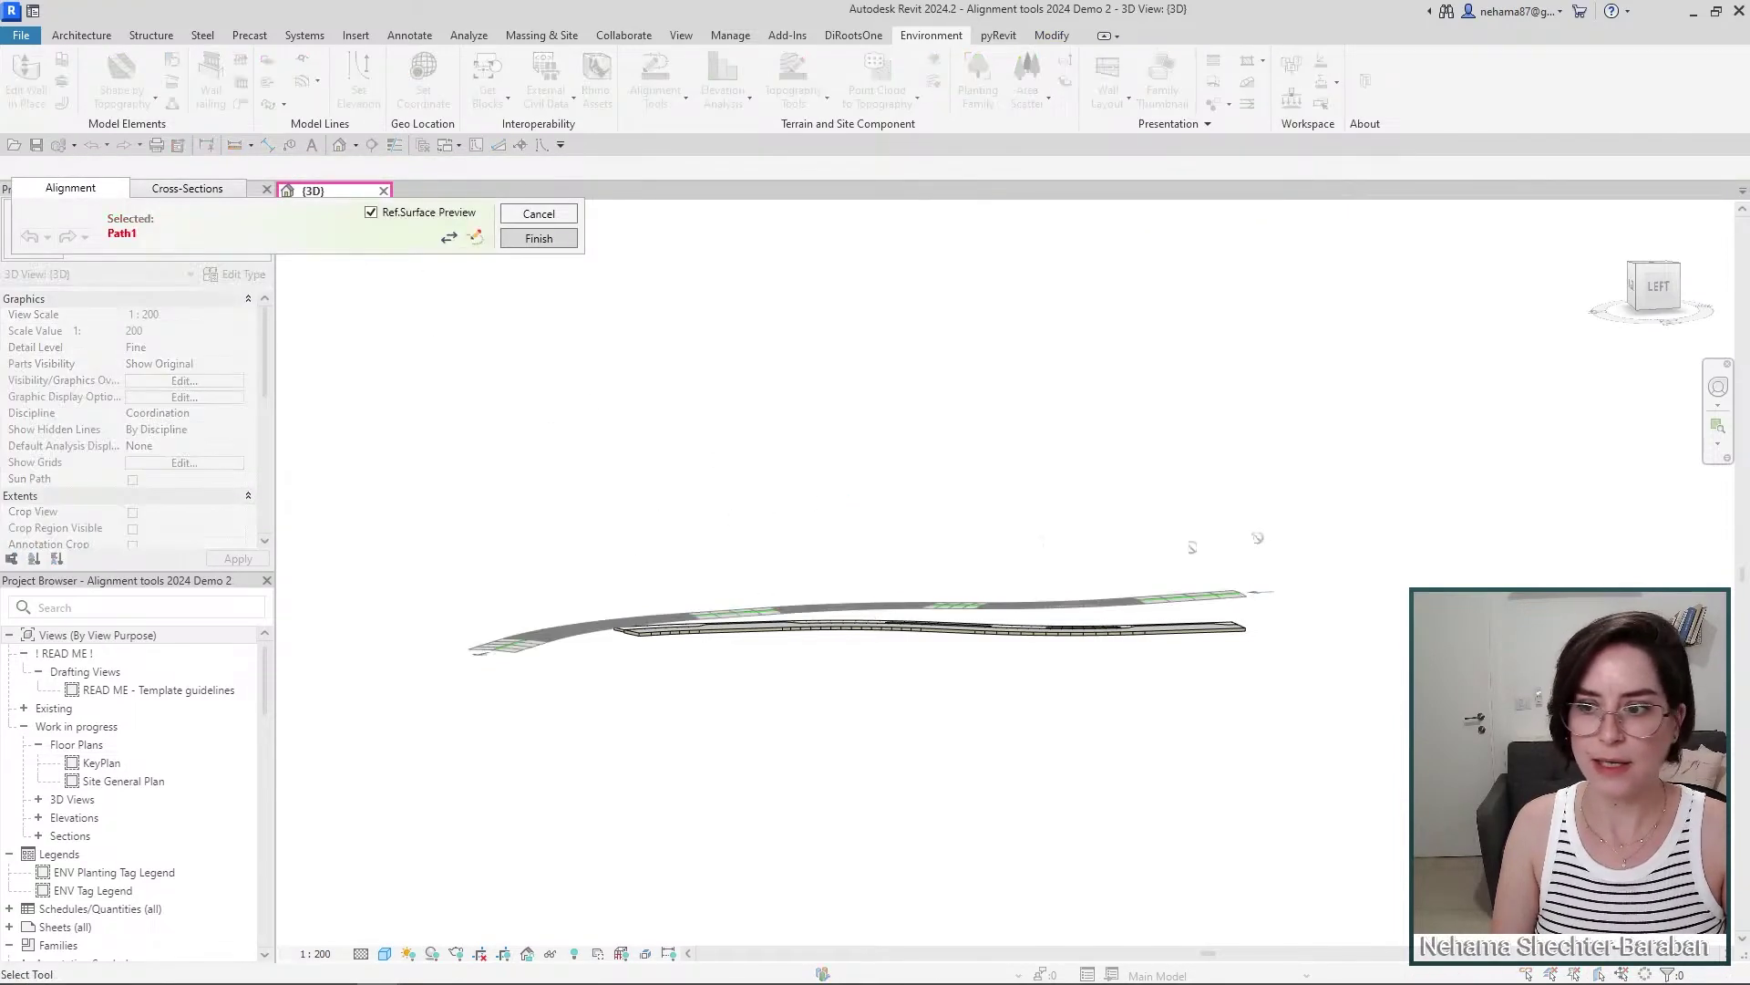
- Switch to editing cross-sections and select the one at station 0.00 m at the near end of Path1
click(183, 192)
shift+middle_drag(1289, 617, 1039, 781)
scroll(1049, 729, up, 8)
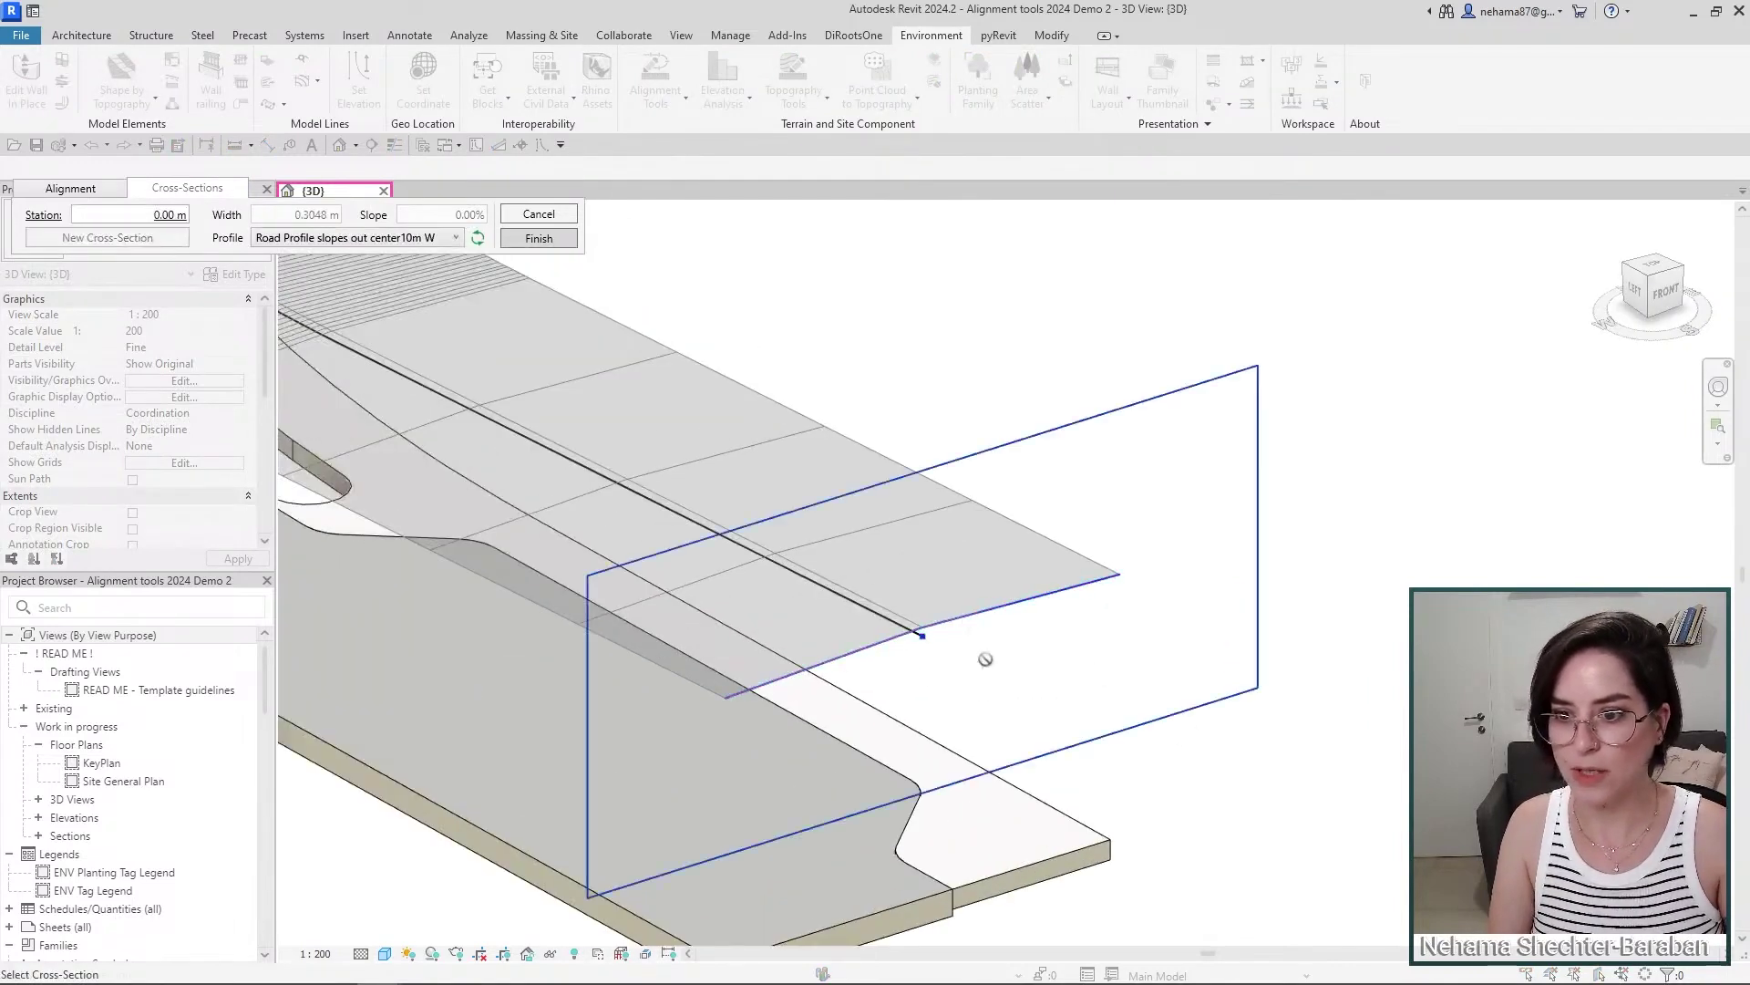
scroll(985, 658, up, 3)
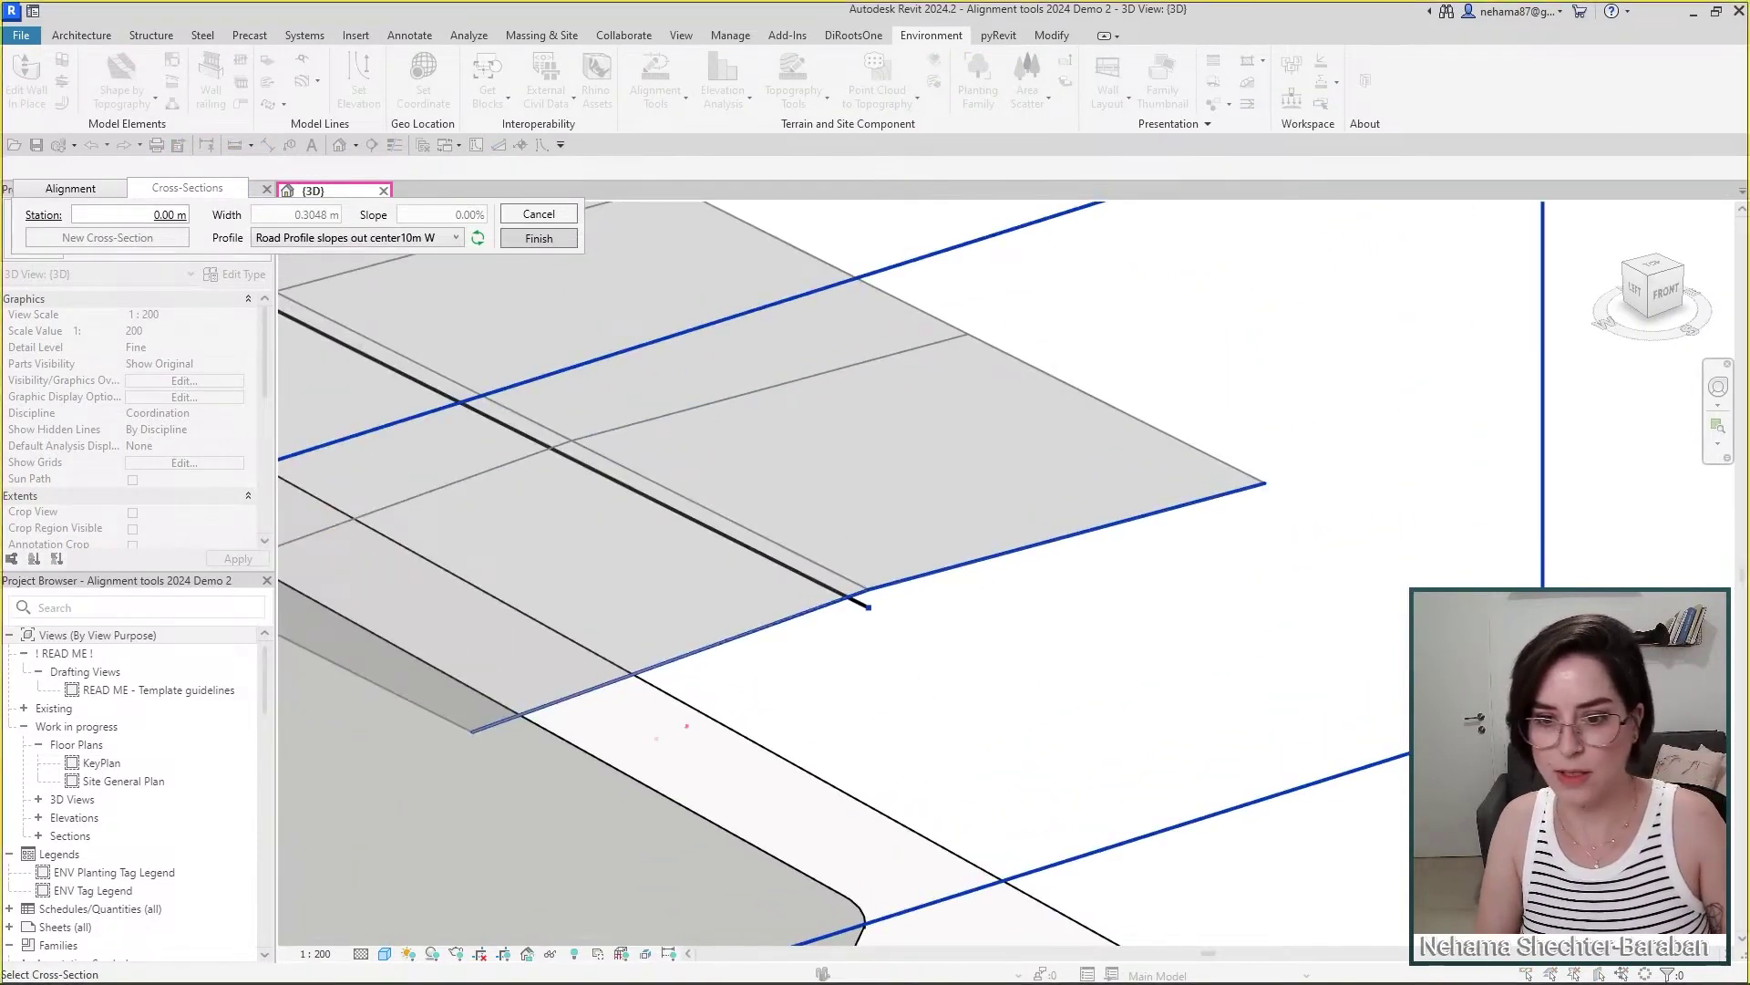
mouse_move(617, 761)
mouse_down()
mouse_move(834, 620)
mouse_move(957, 616)
mouse_move(1273, 684)
mouse_up()
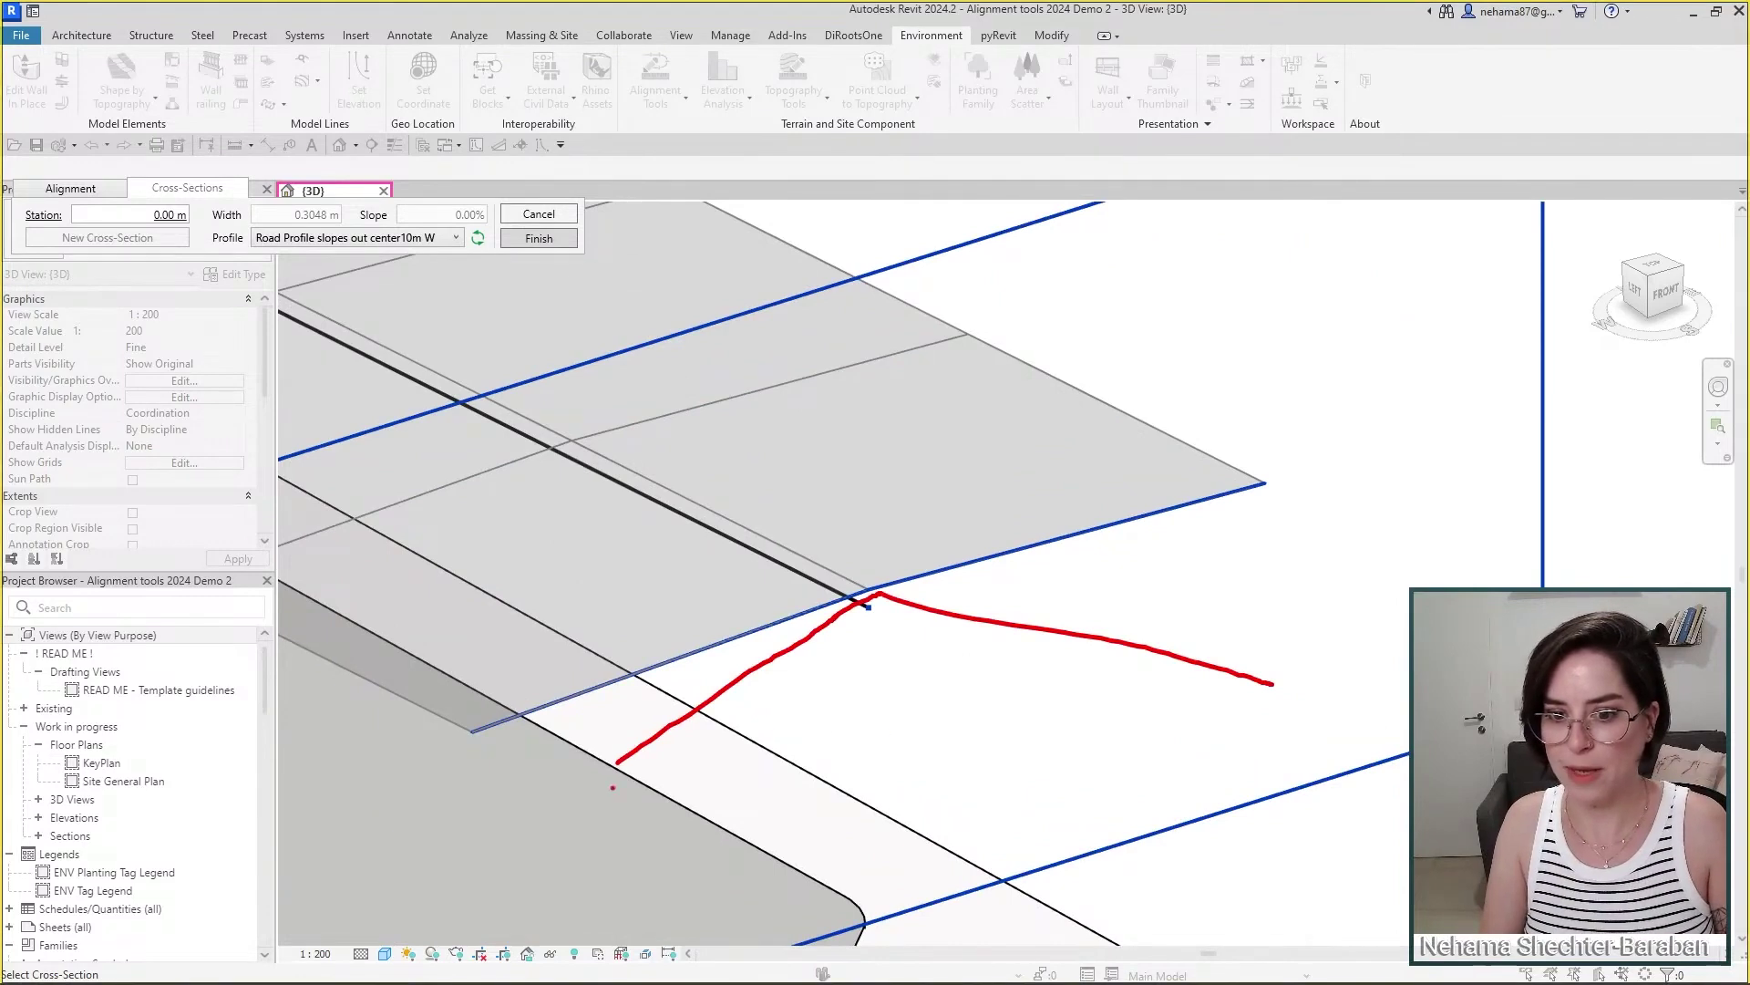
drag(618, 761, 532, 825)
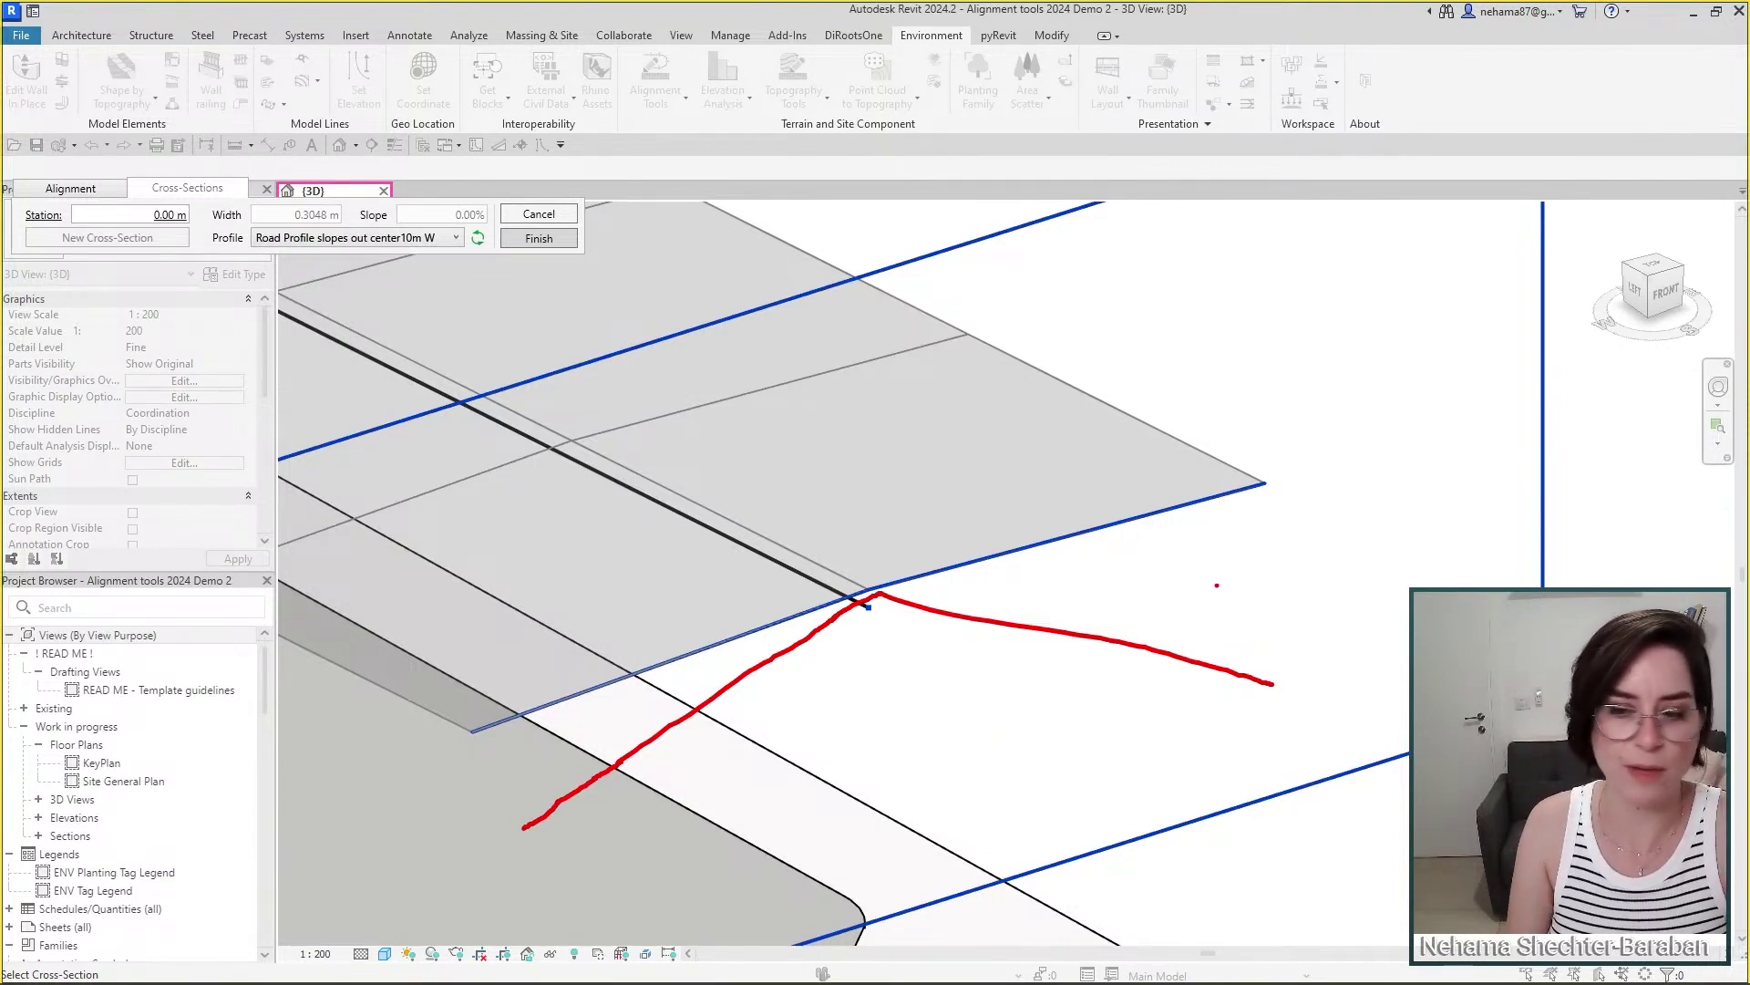
key(Escape)
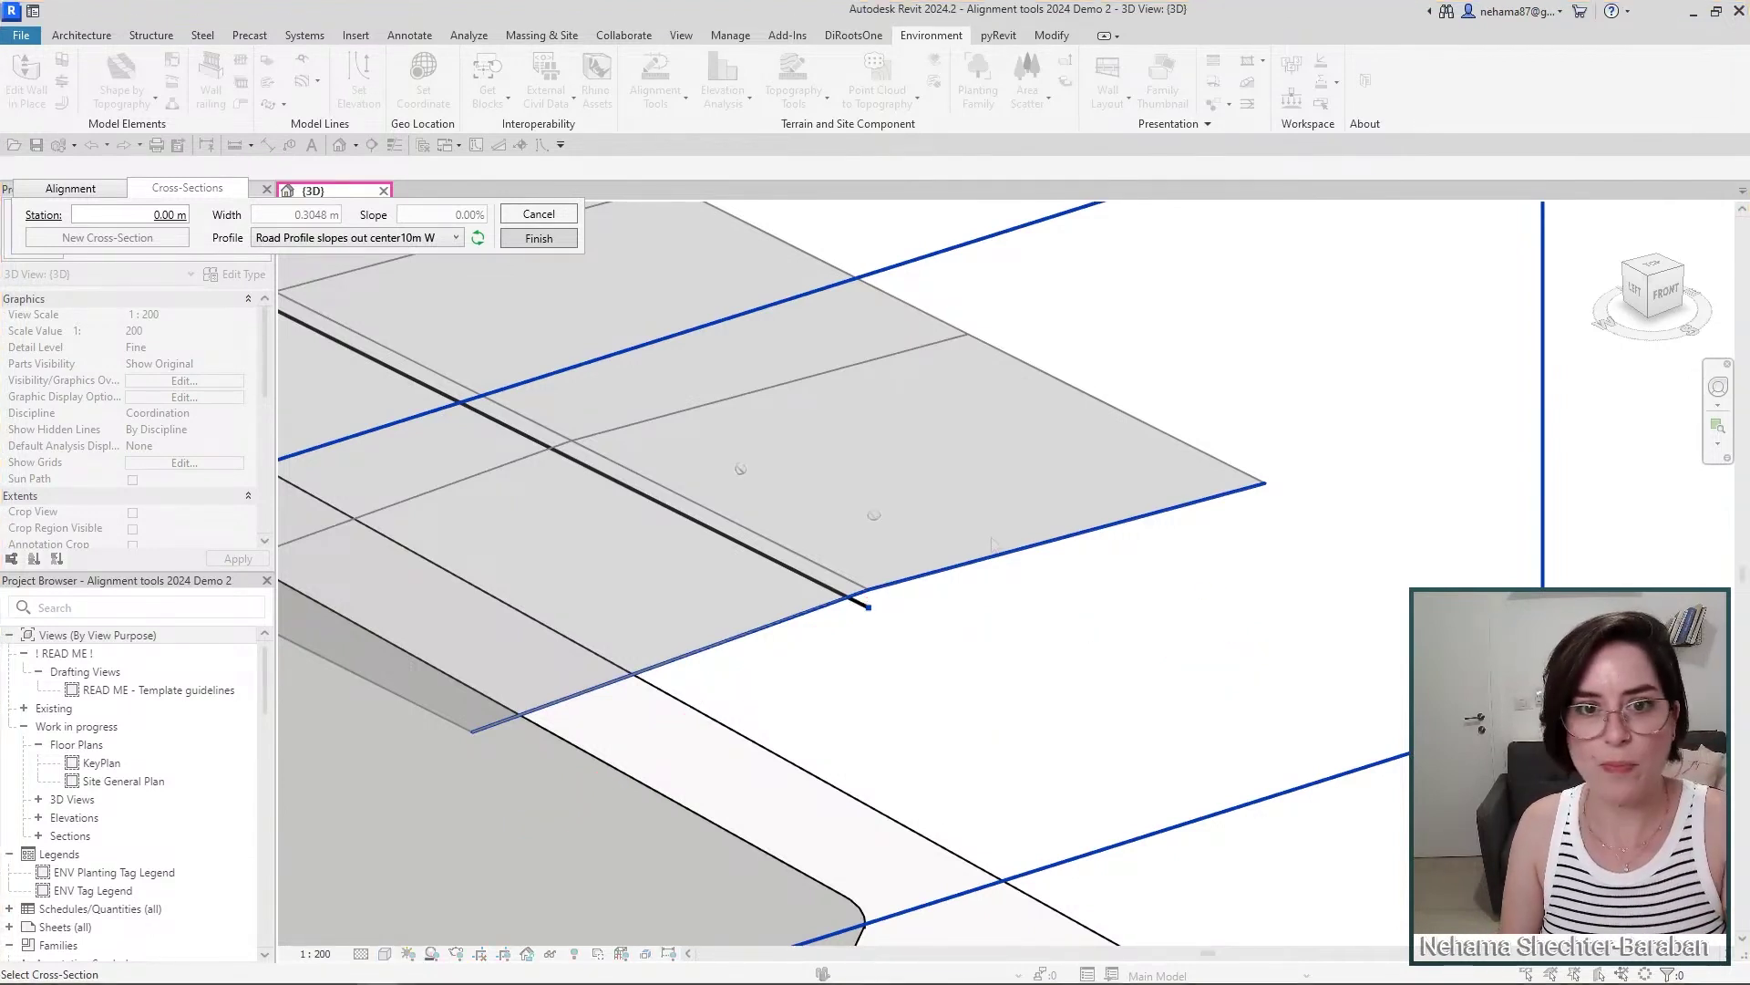
- Examine the profile choices for the station 0.00 m cross-section and its previewed road surface, and finish the alignment edit without changing the profile
click(335, 238)
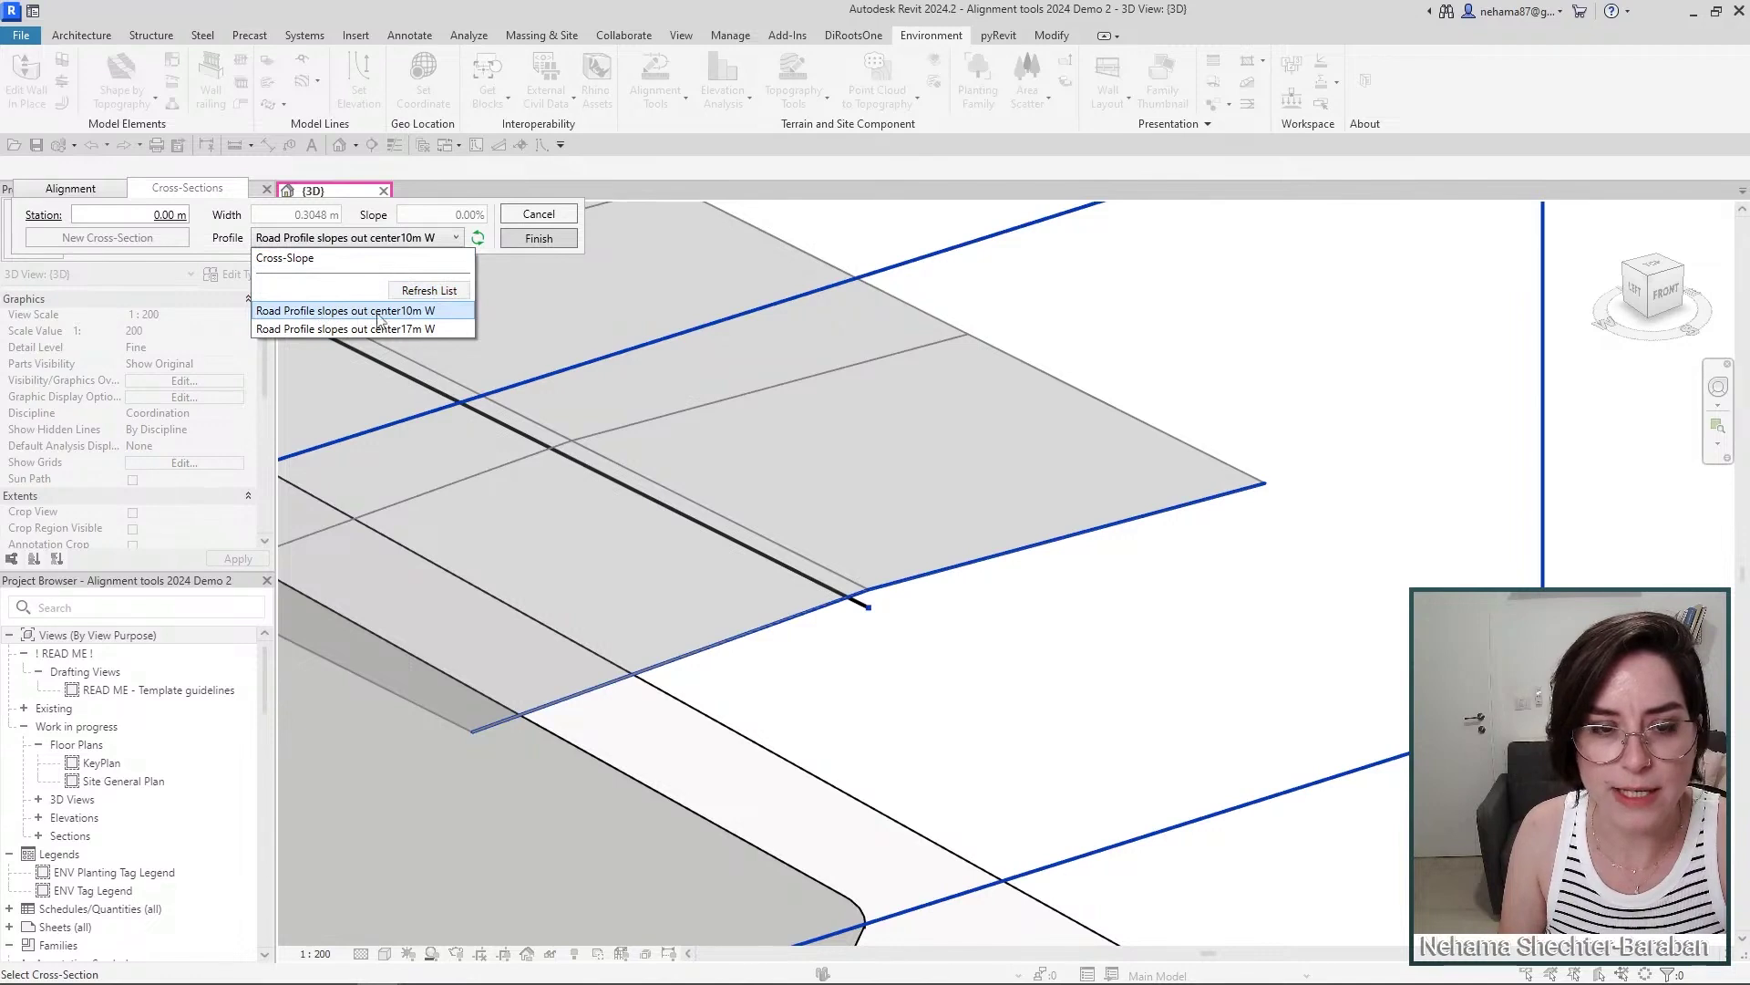
click(414, 244)
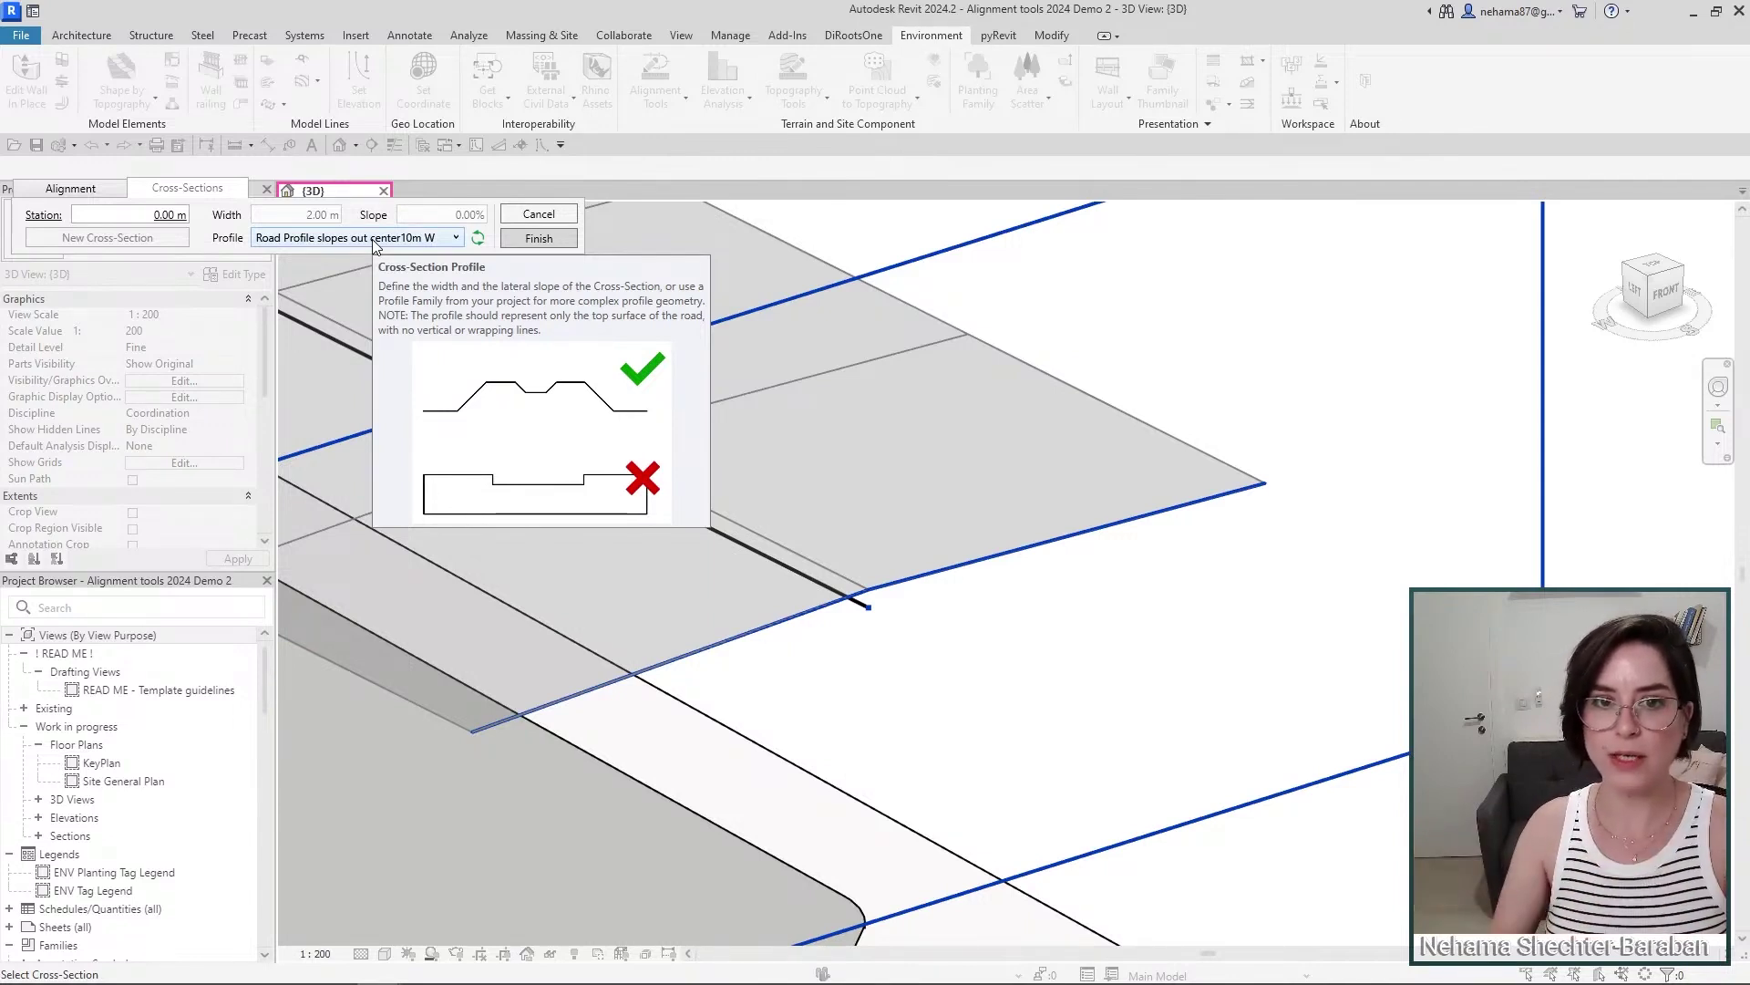
click(374, 239)
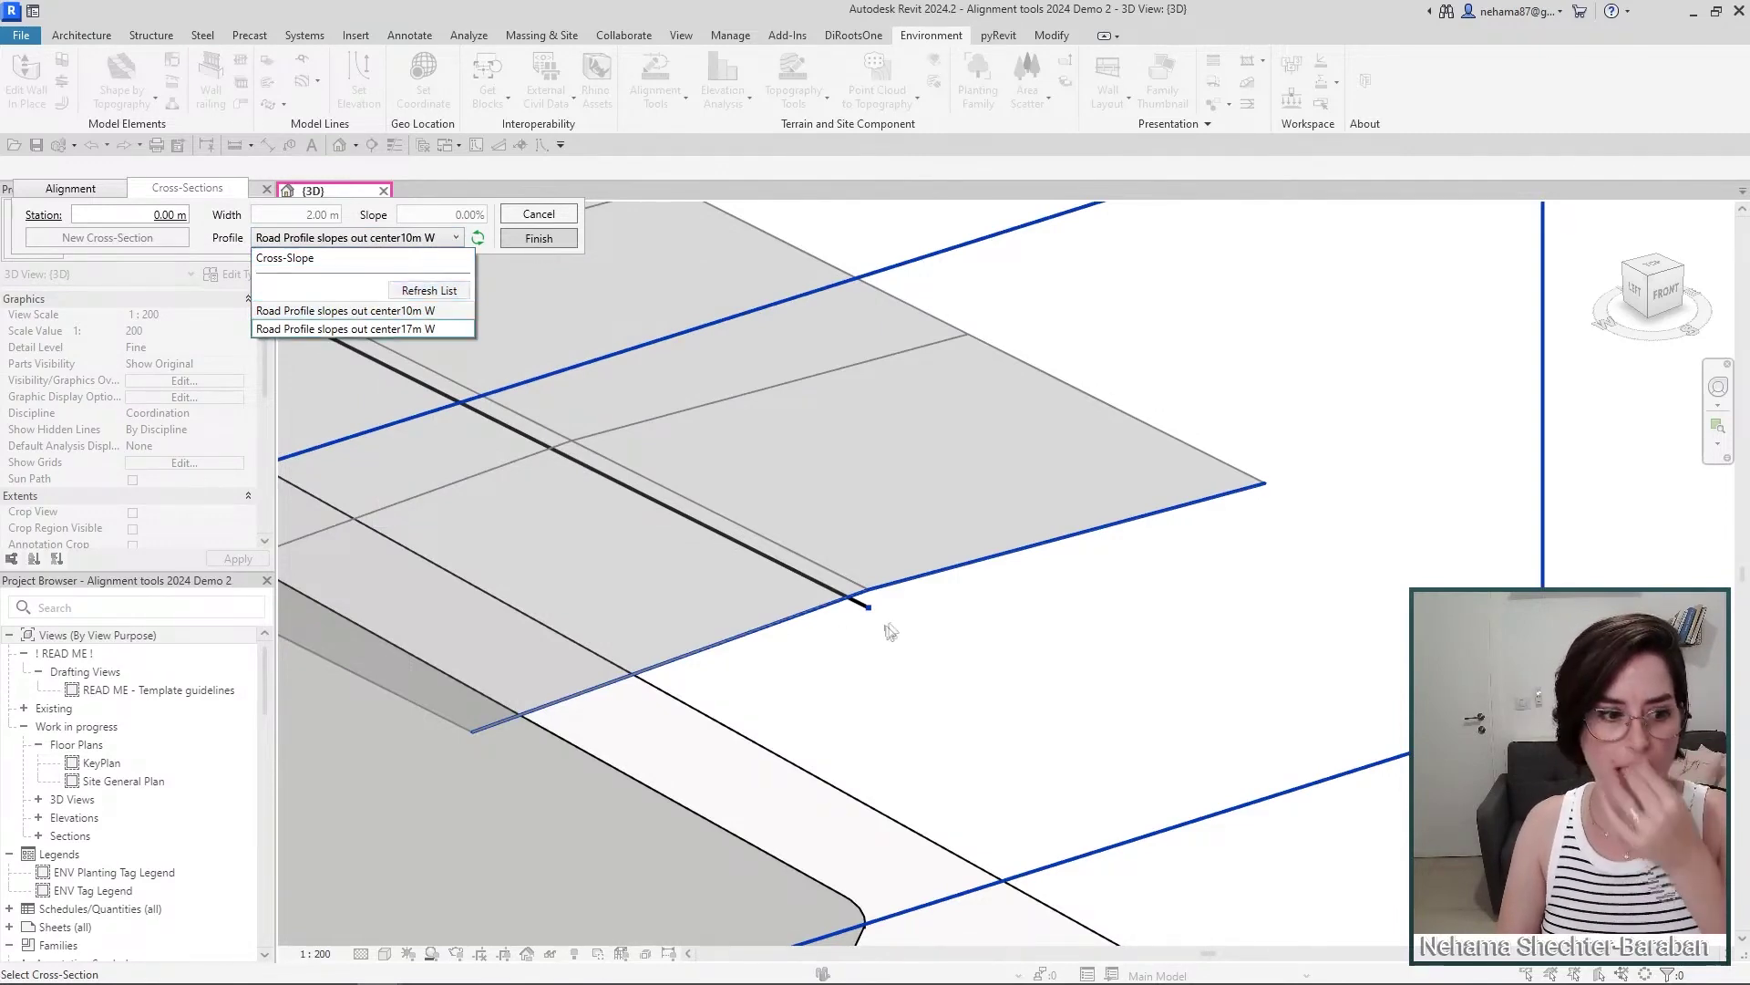
scroll(1055, 650, down, 5)
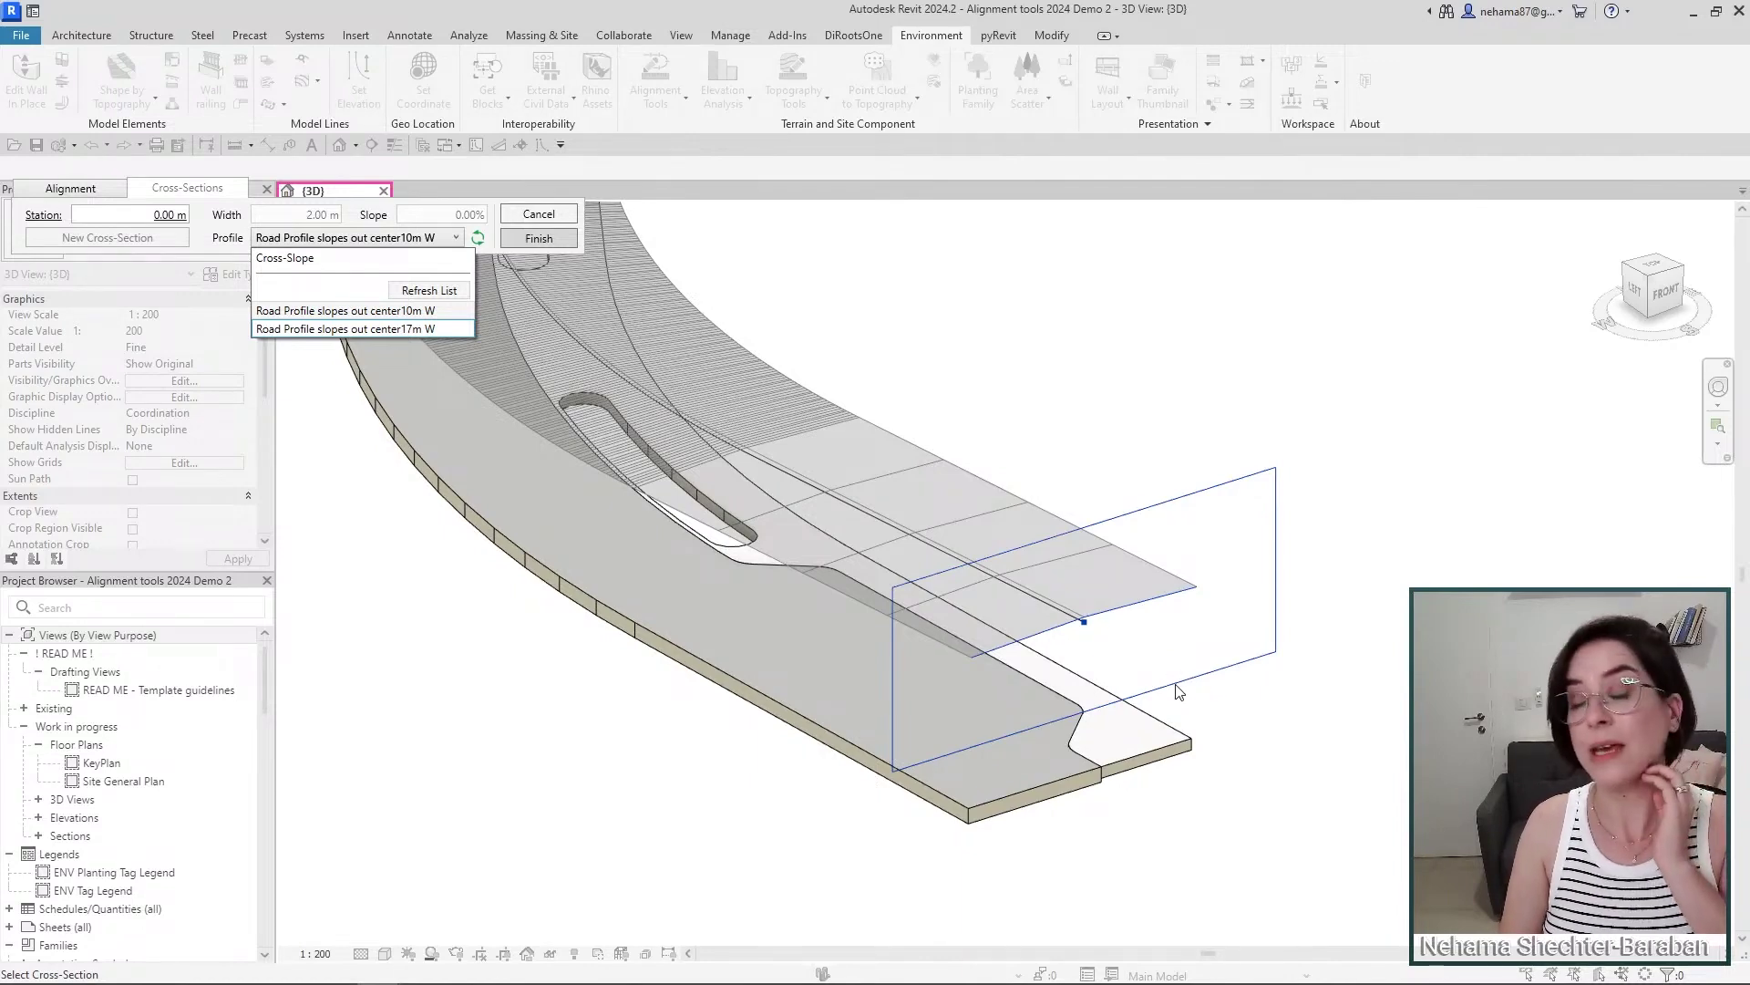
scroll(1274, 703, down, 2)
click(1148, 634)
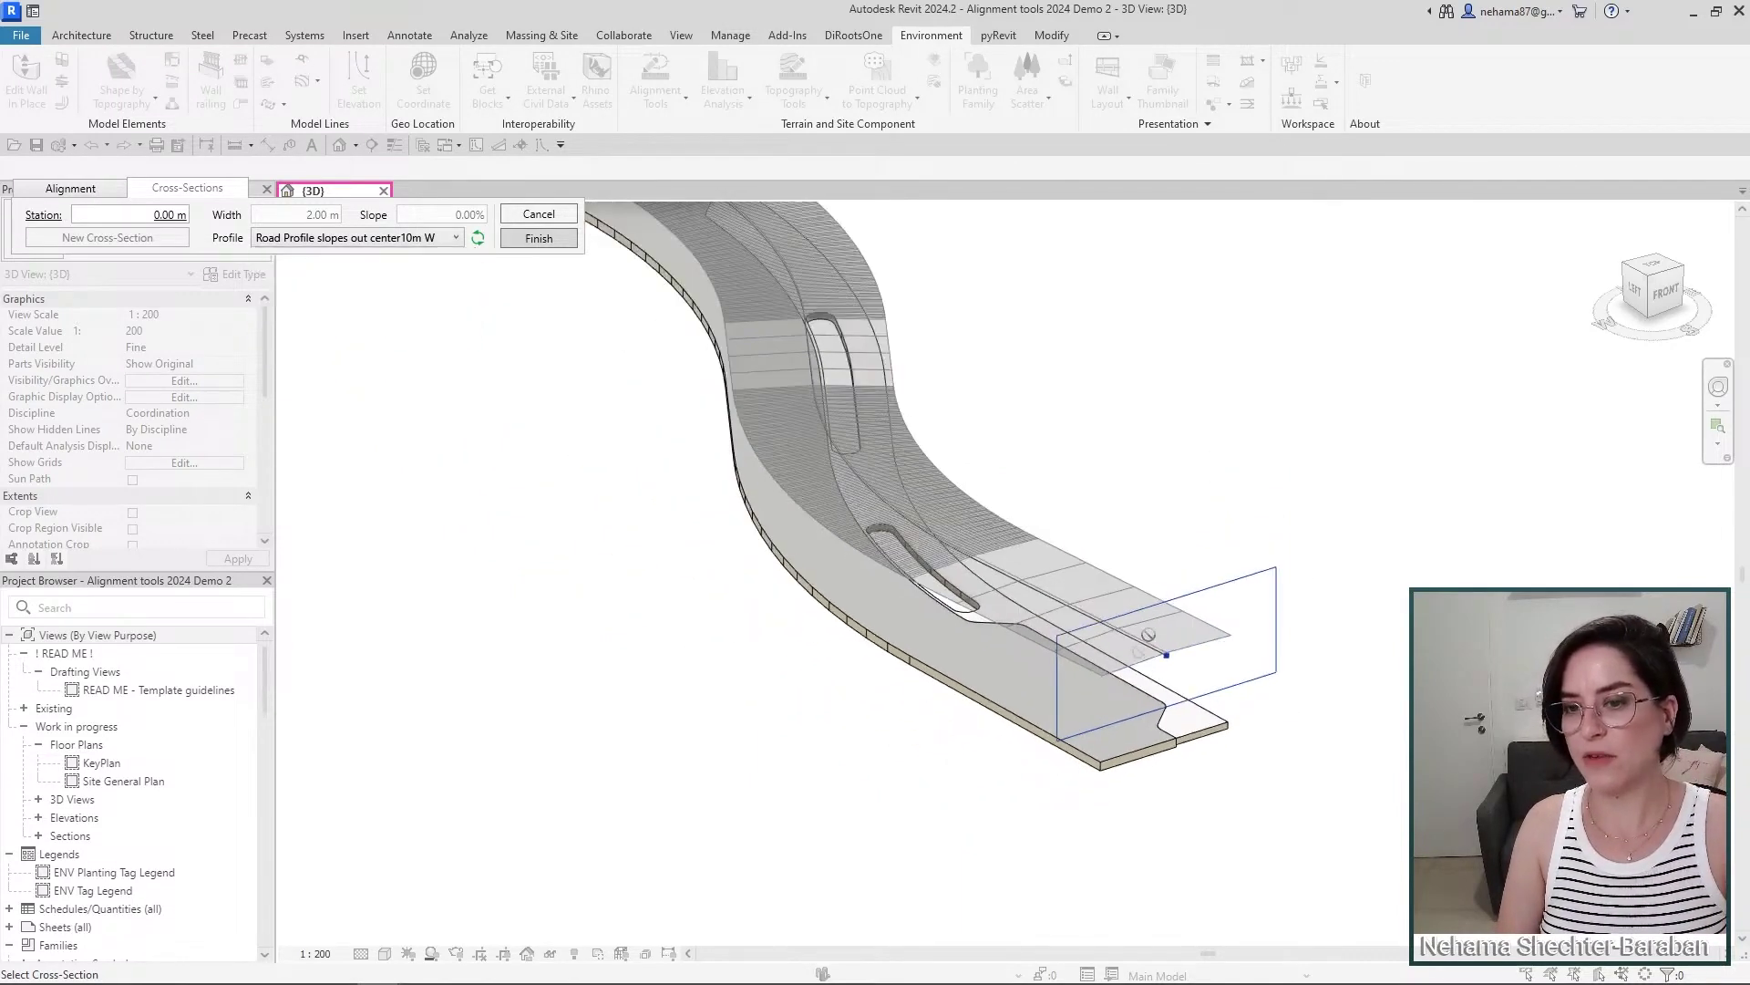
scroll(1192, 532, down, 5)
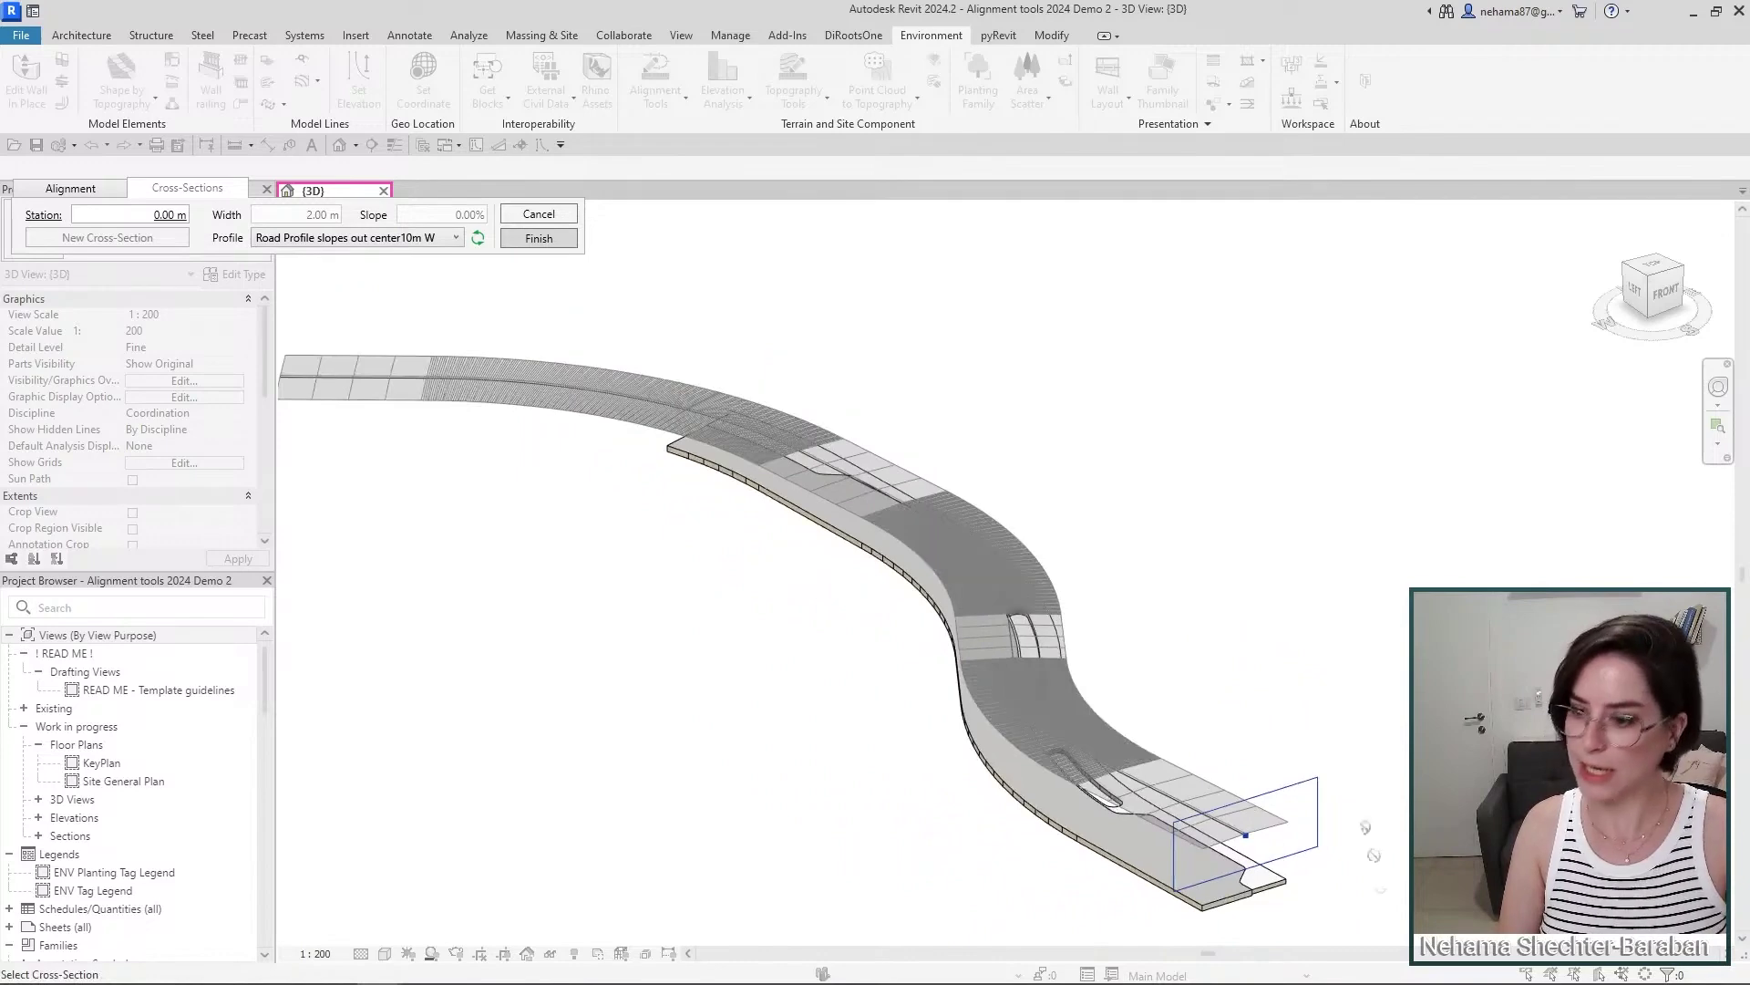
scroll(1309, 861, up, 5)
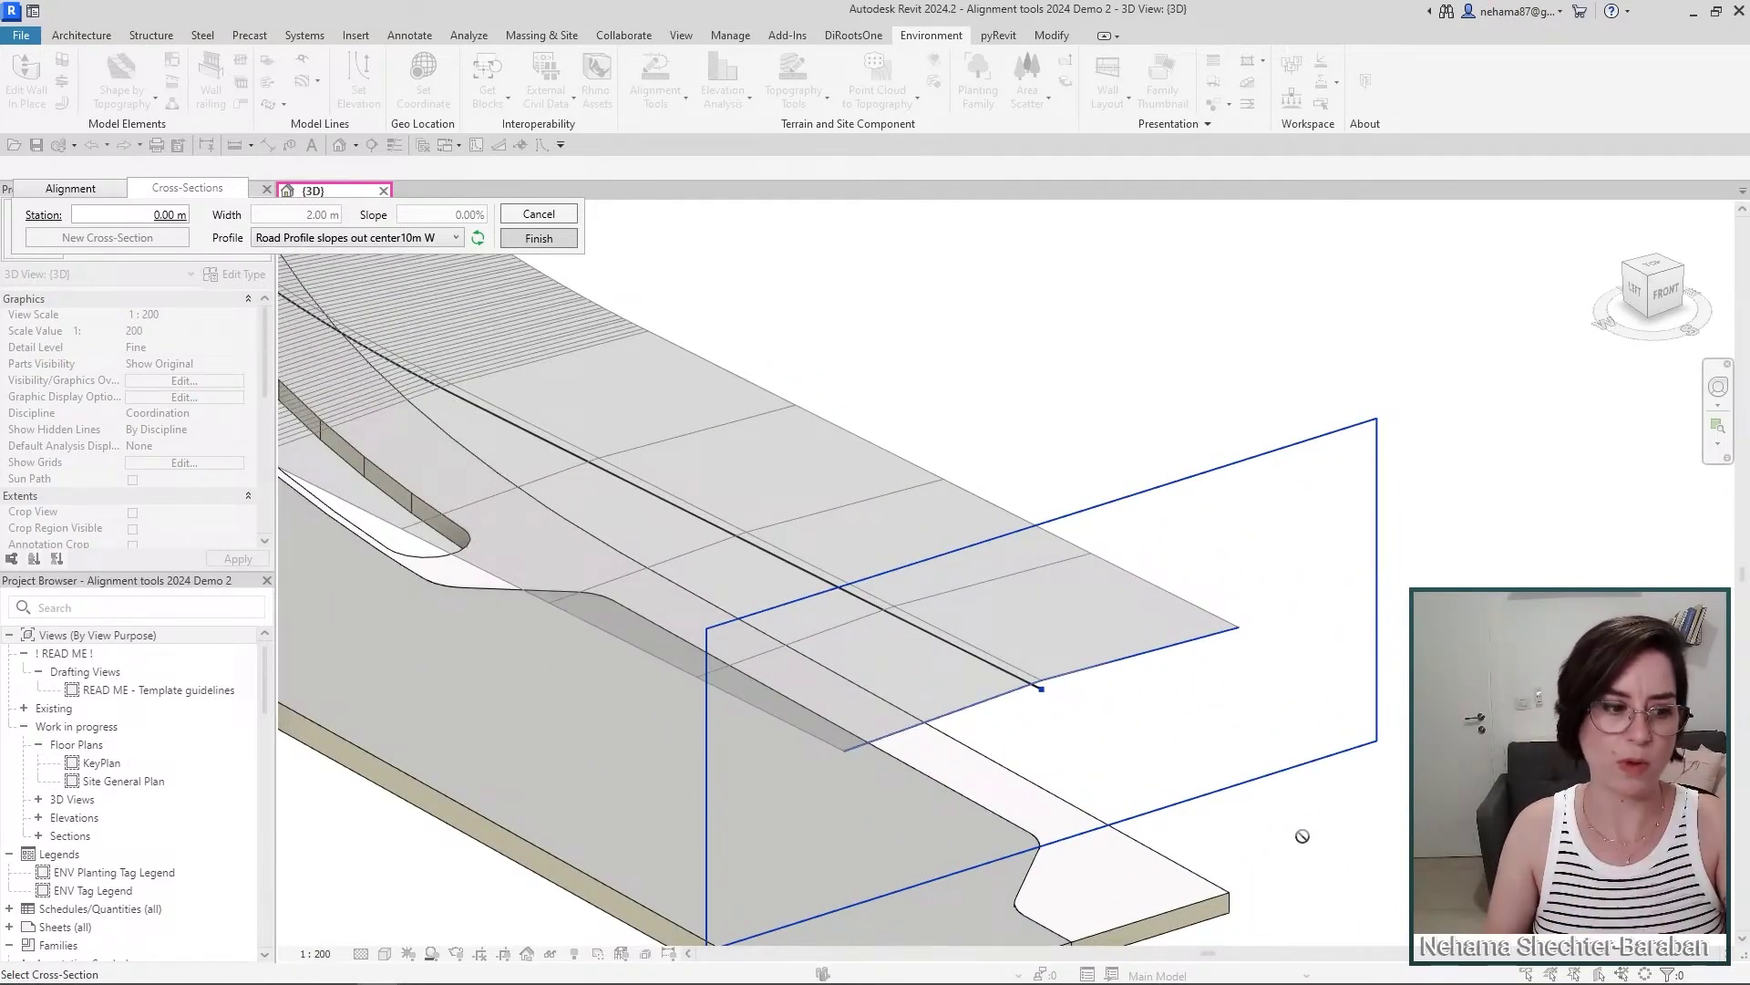
scroll(1277, 695, down, 3)
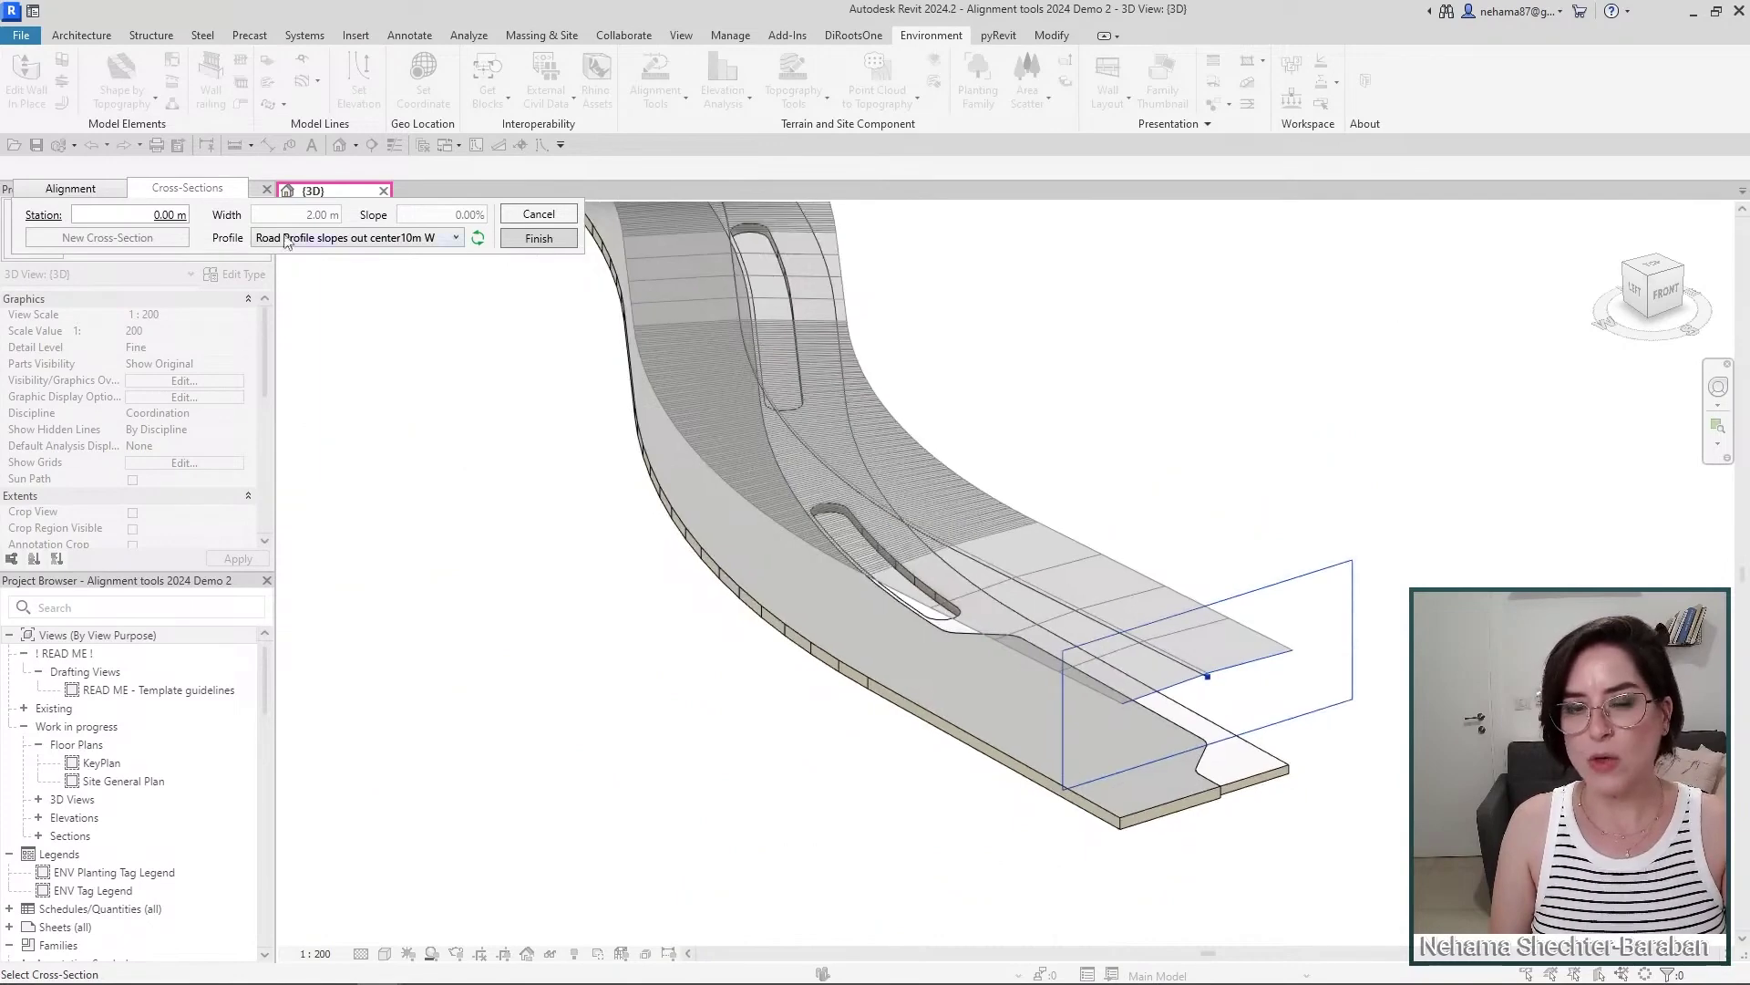
click(546, 238)
- Locate the Extract Topography command and examine the model's Paving type 04 and Road toposolids in top and angled 3D views
scroll(782, 715, down, 4)
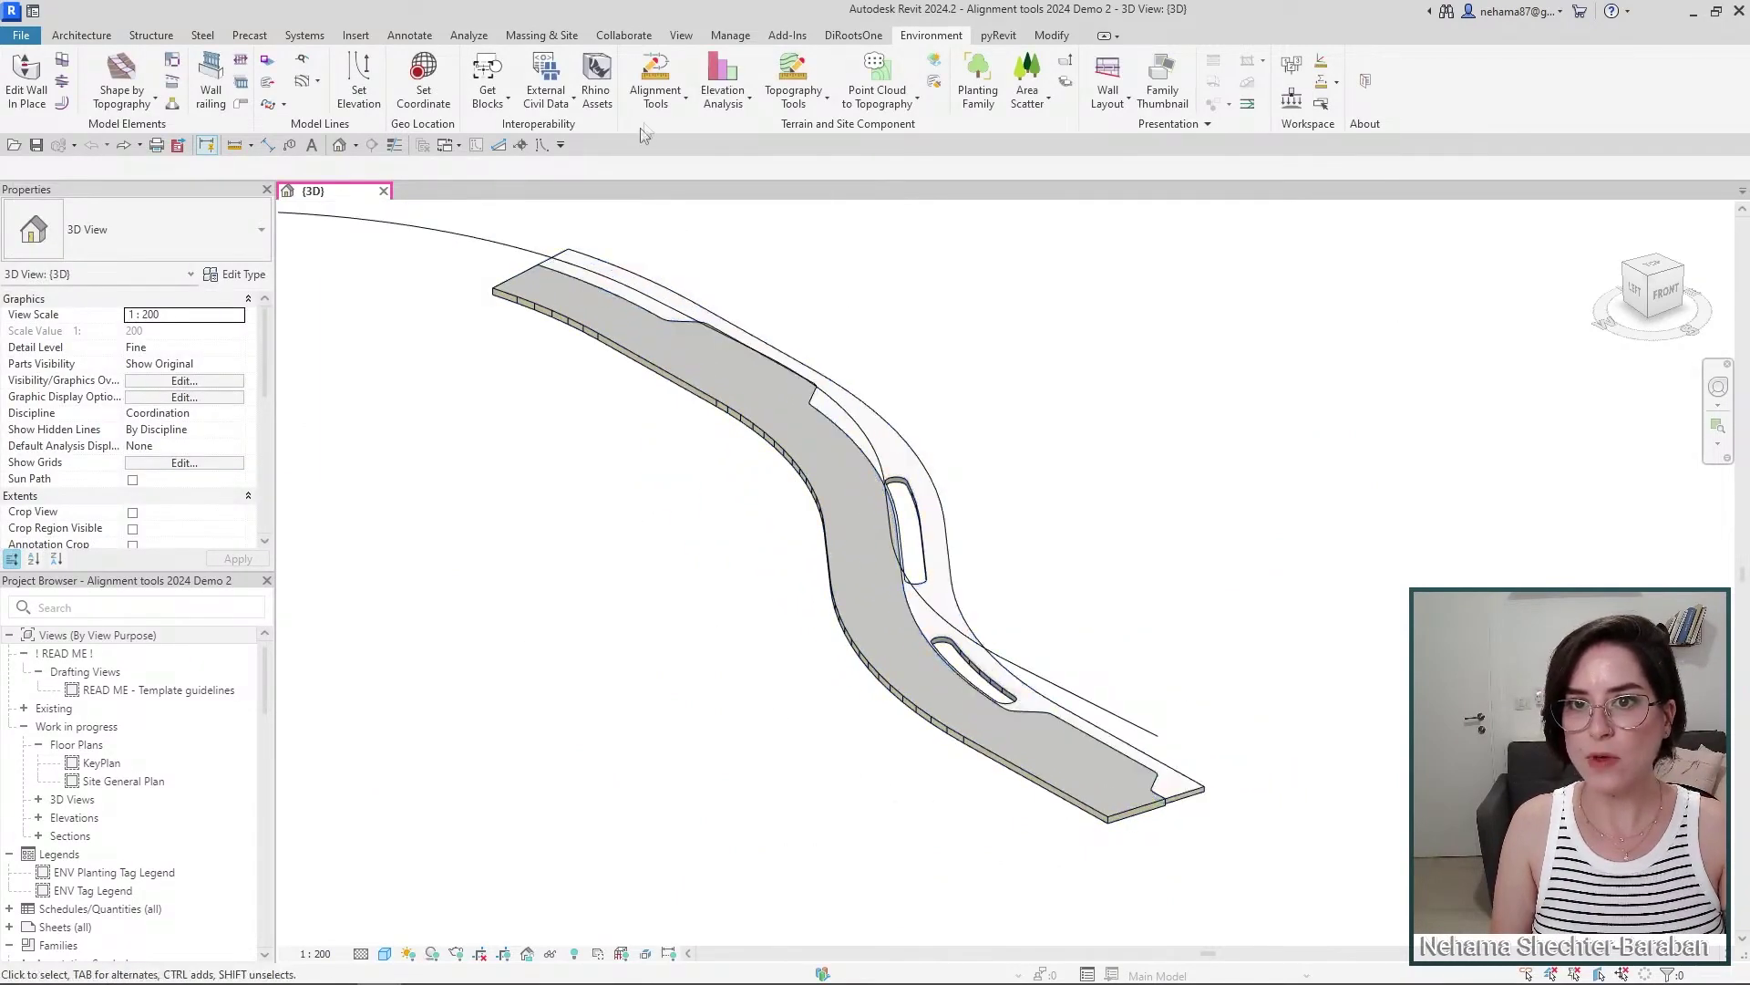
click(657, 95)
click(685, 173)
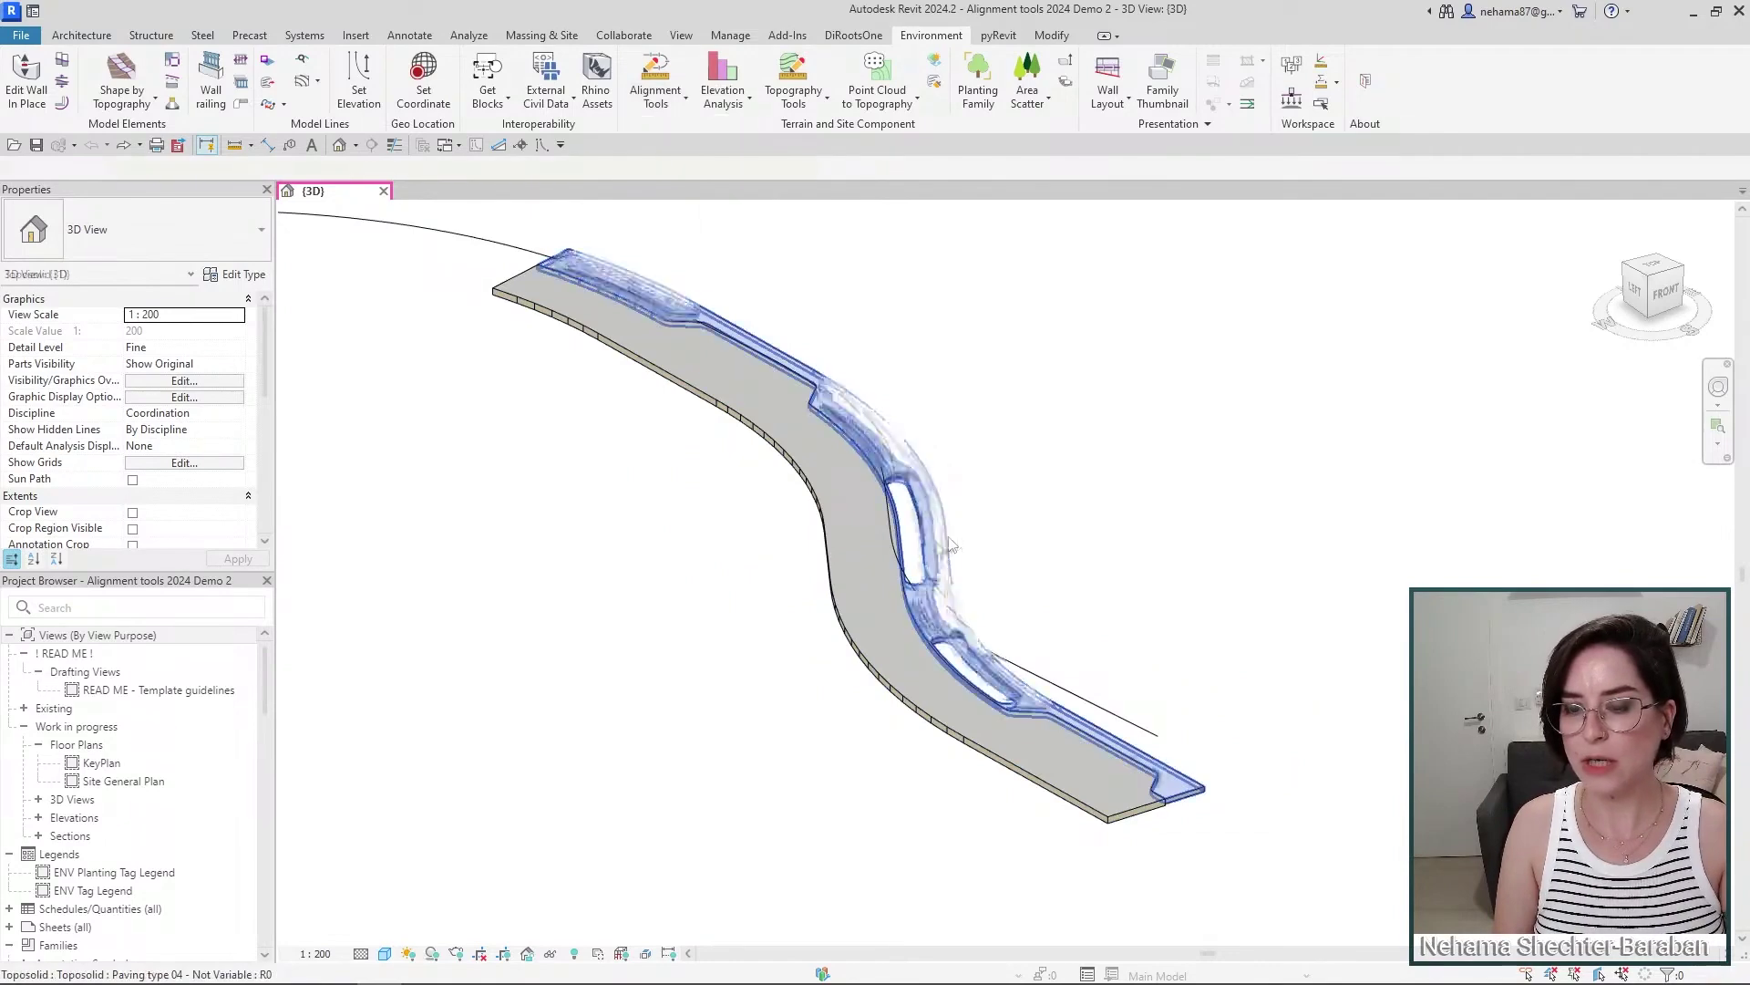
click(948, 543)
click(1656, 265)
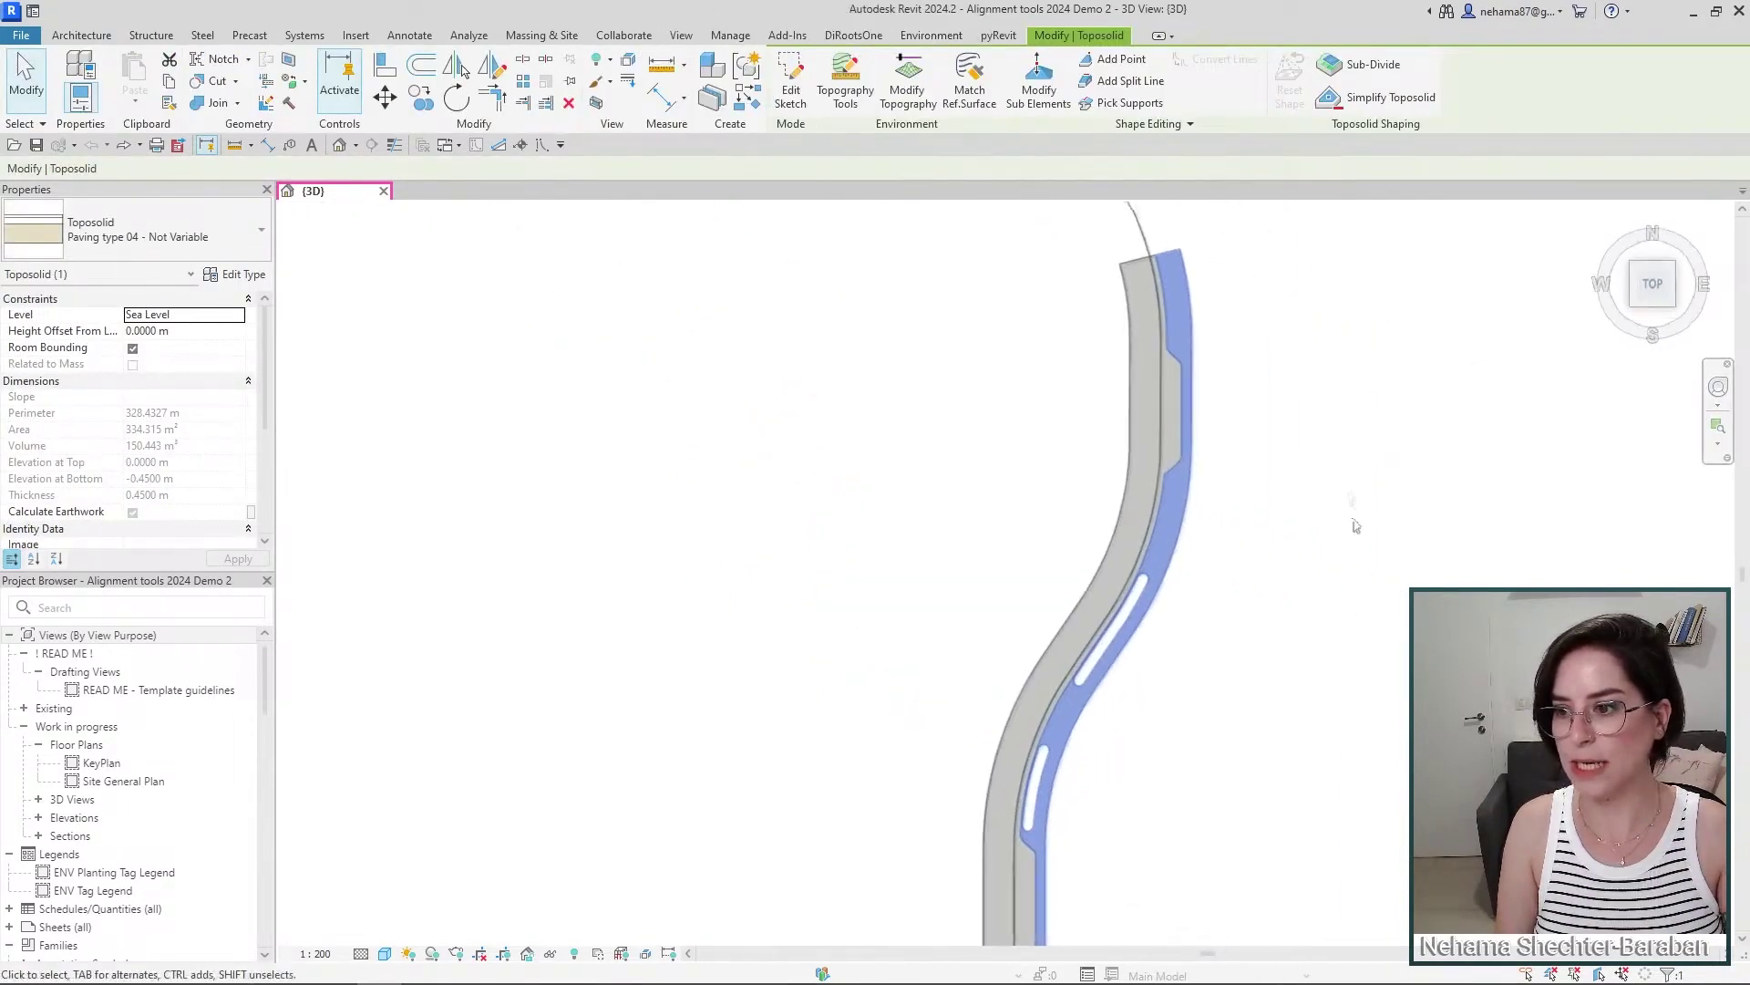
key(Escape)
click(932, 685)
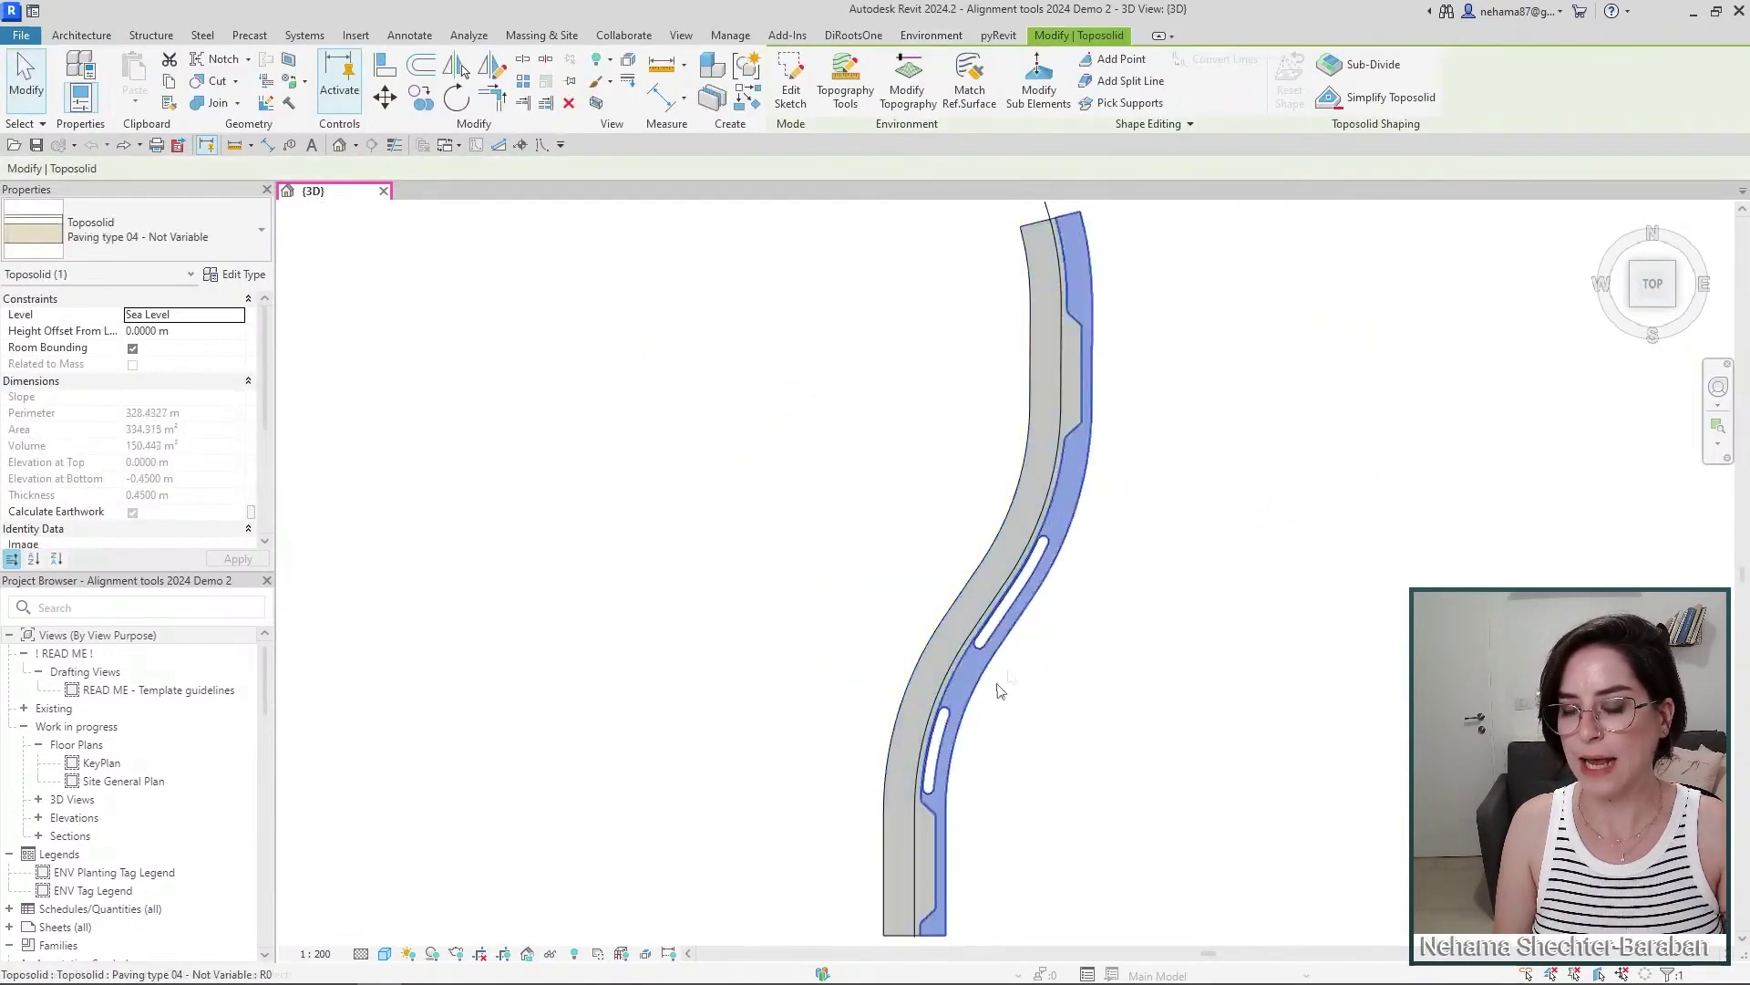
shift+middle_drag(932, 686, 583, 638)
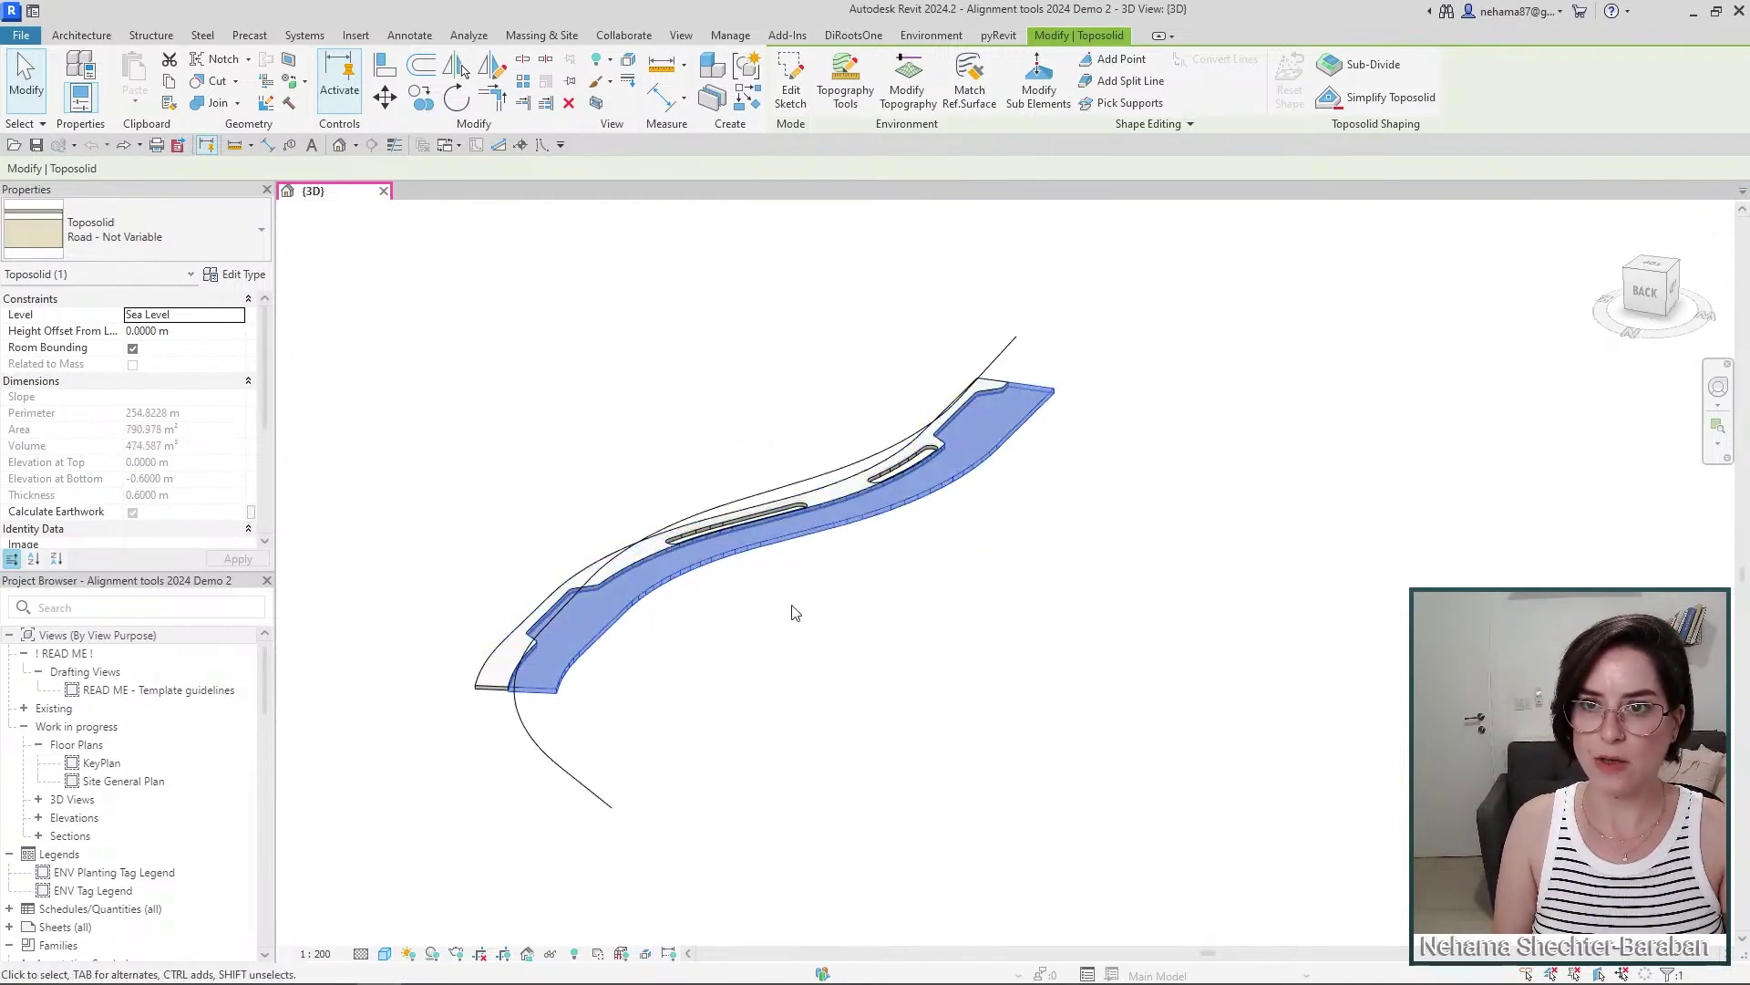
- Match the Road toposolid to the Path1 alignment as reference surface, replacing all points with a 0.00 m height offset, and finish the topography edit
scroll(438, 438, up, 3)
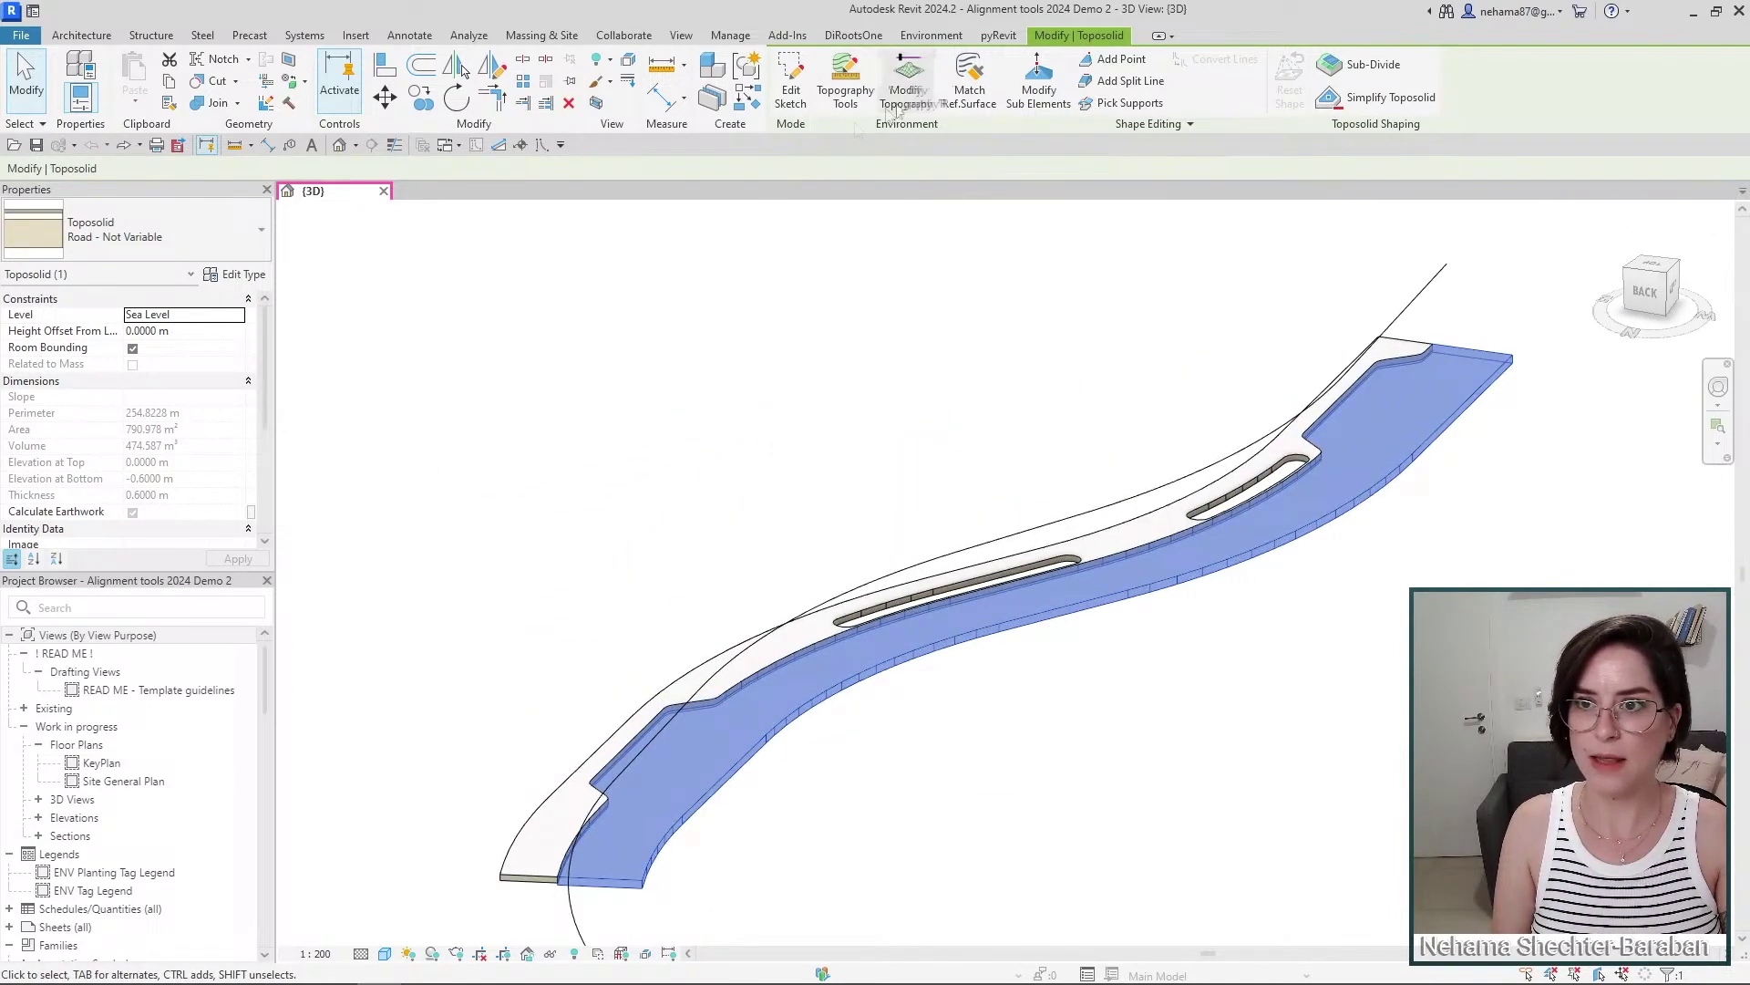
click(845, 82)
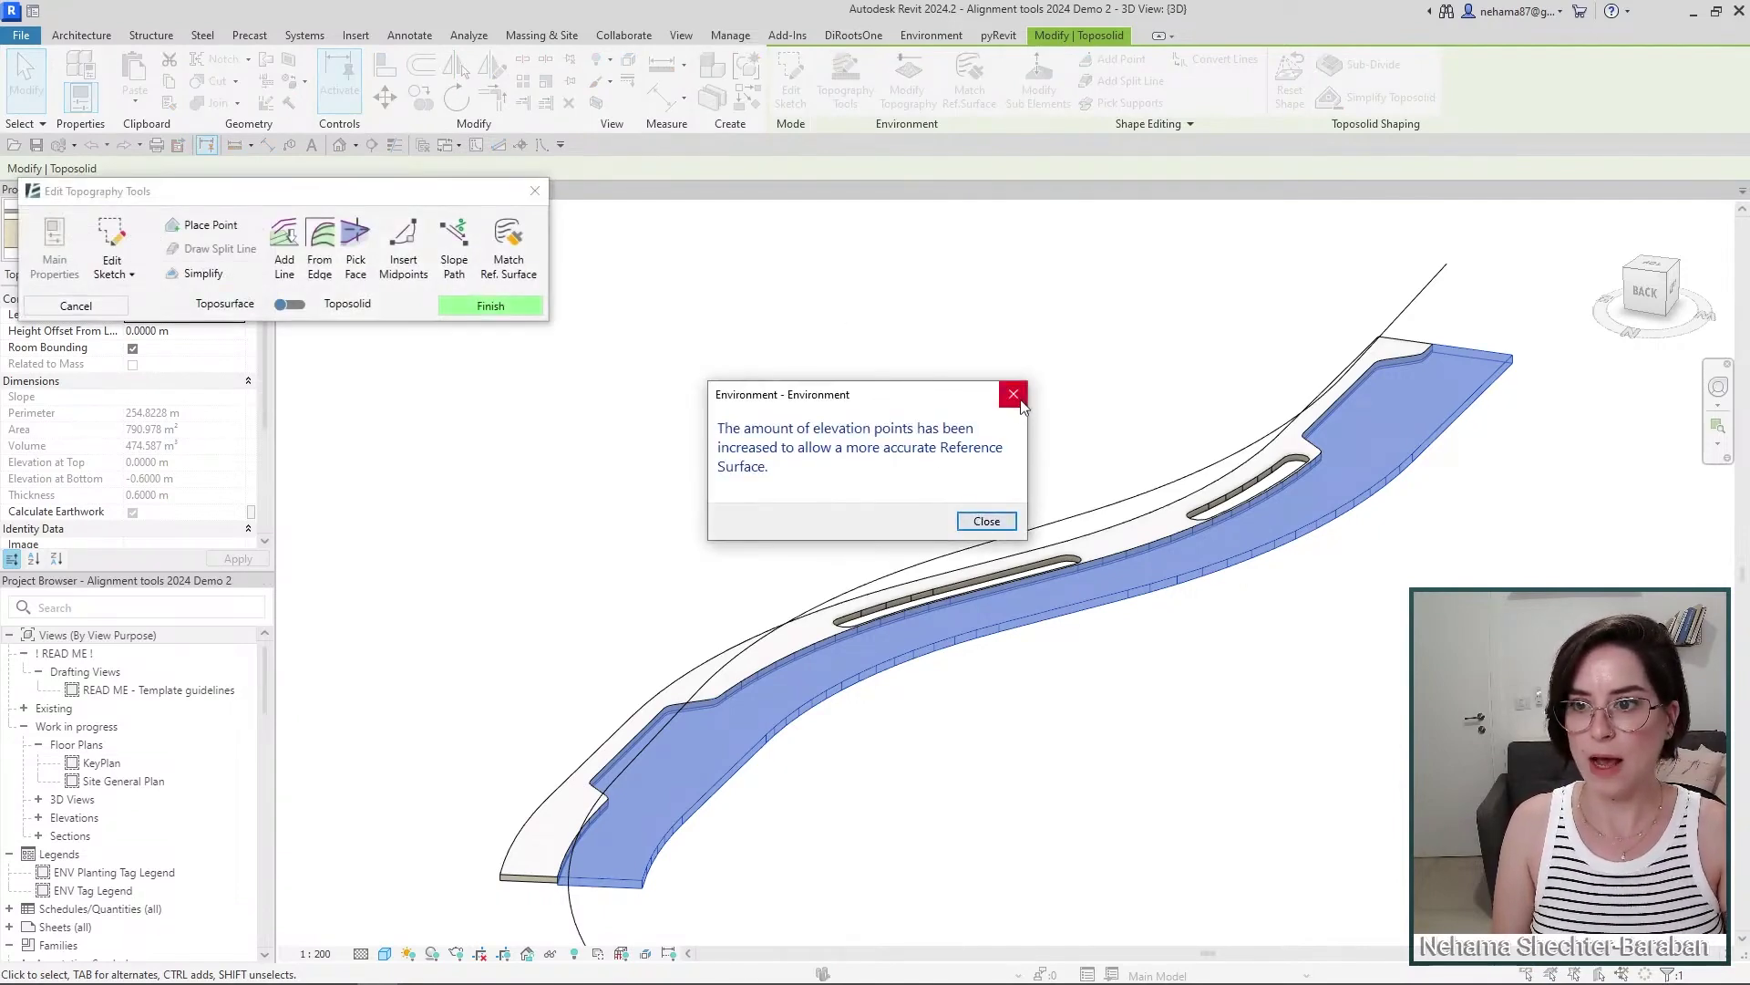
click(985, 522)
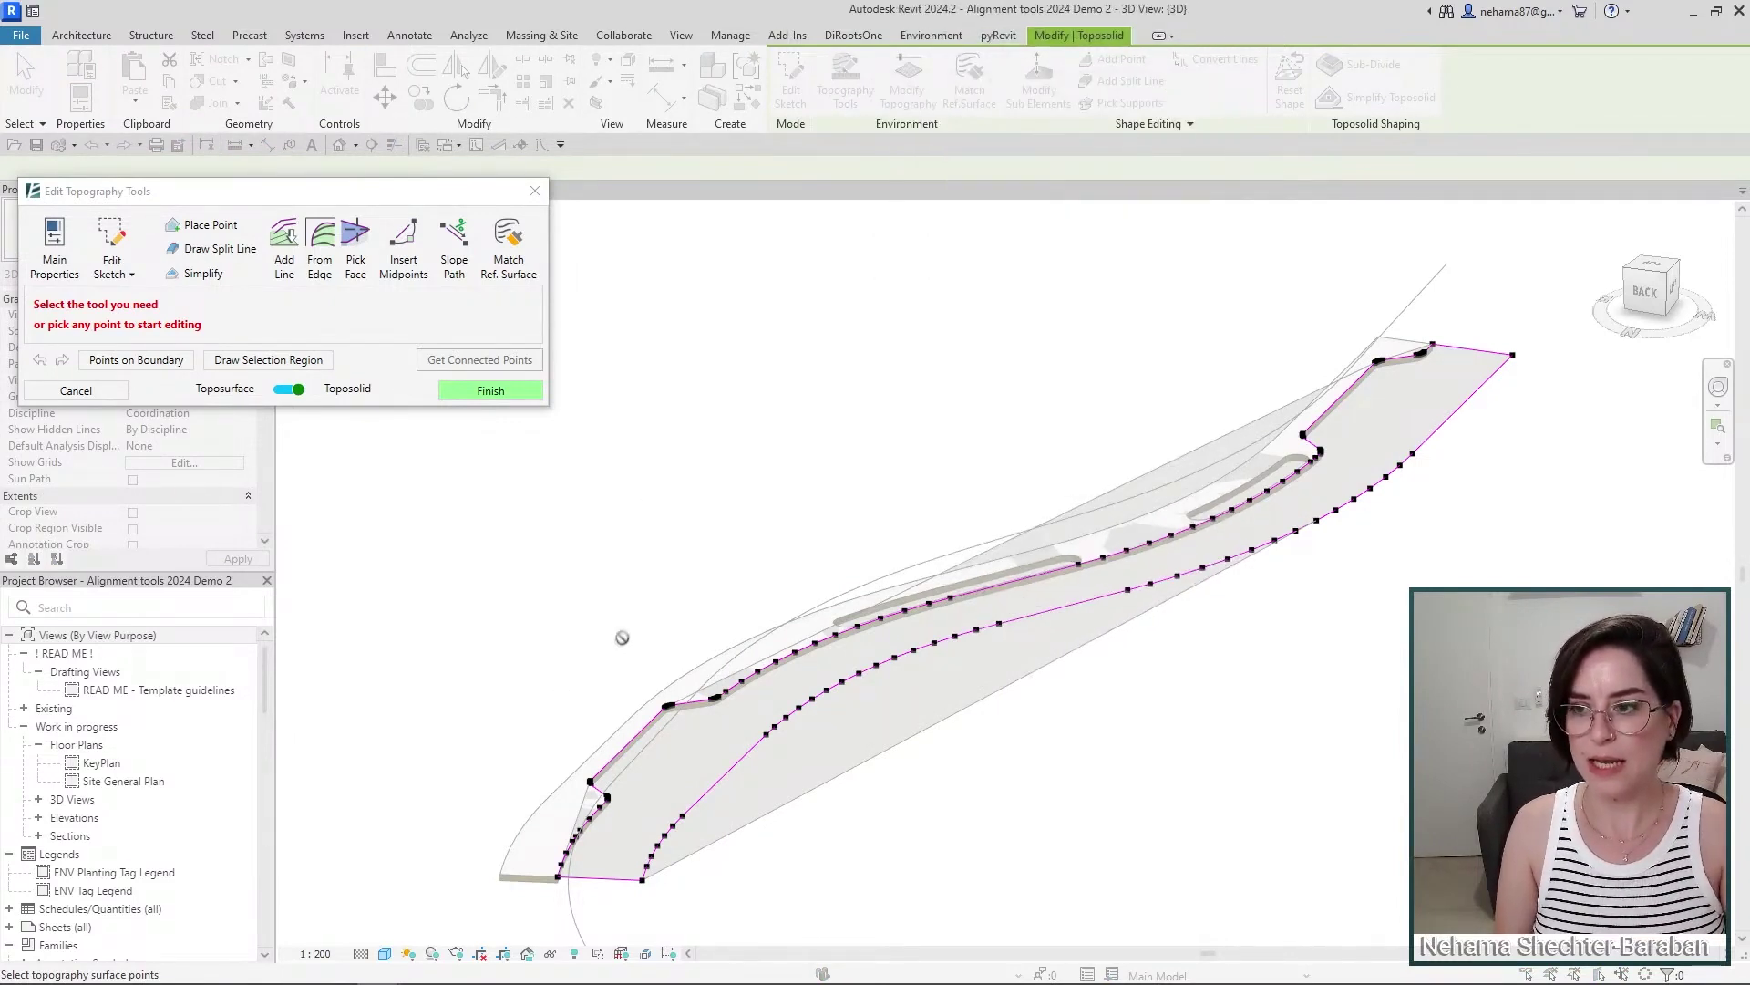
scroll(724, 625, down, 2)
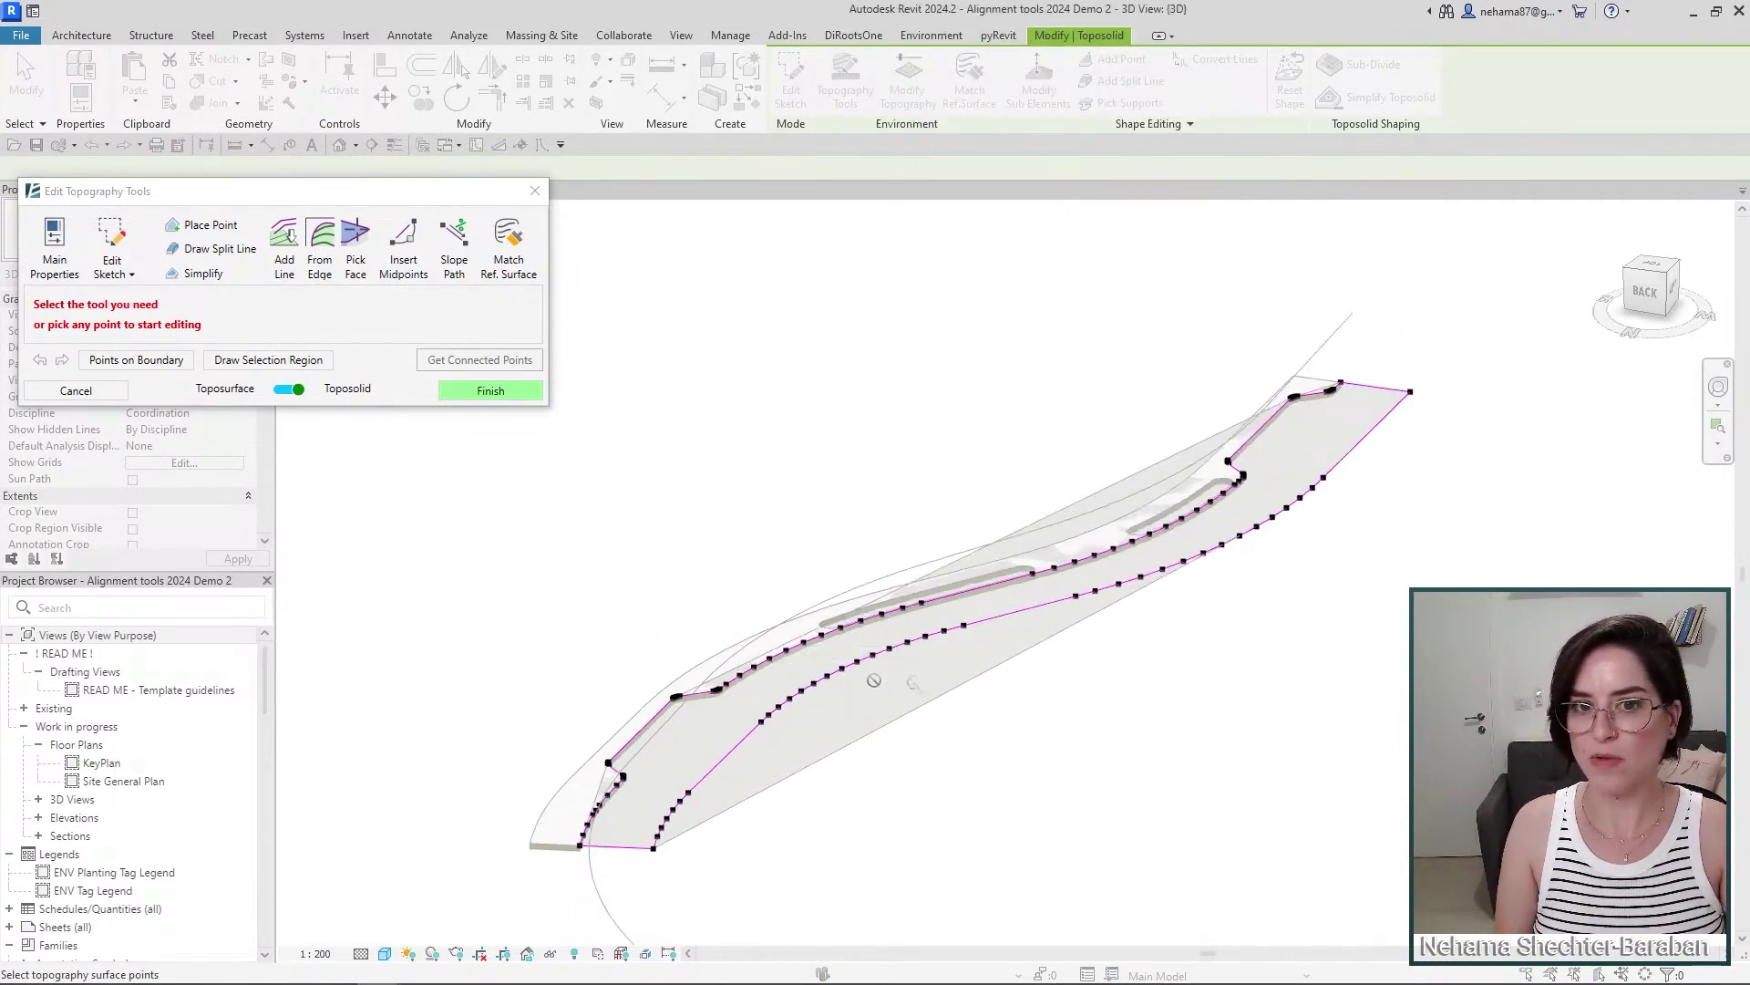
click(525, 257)
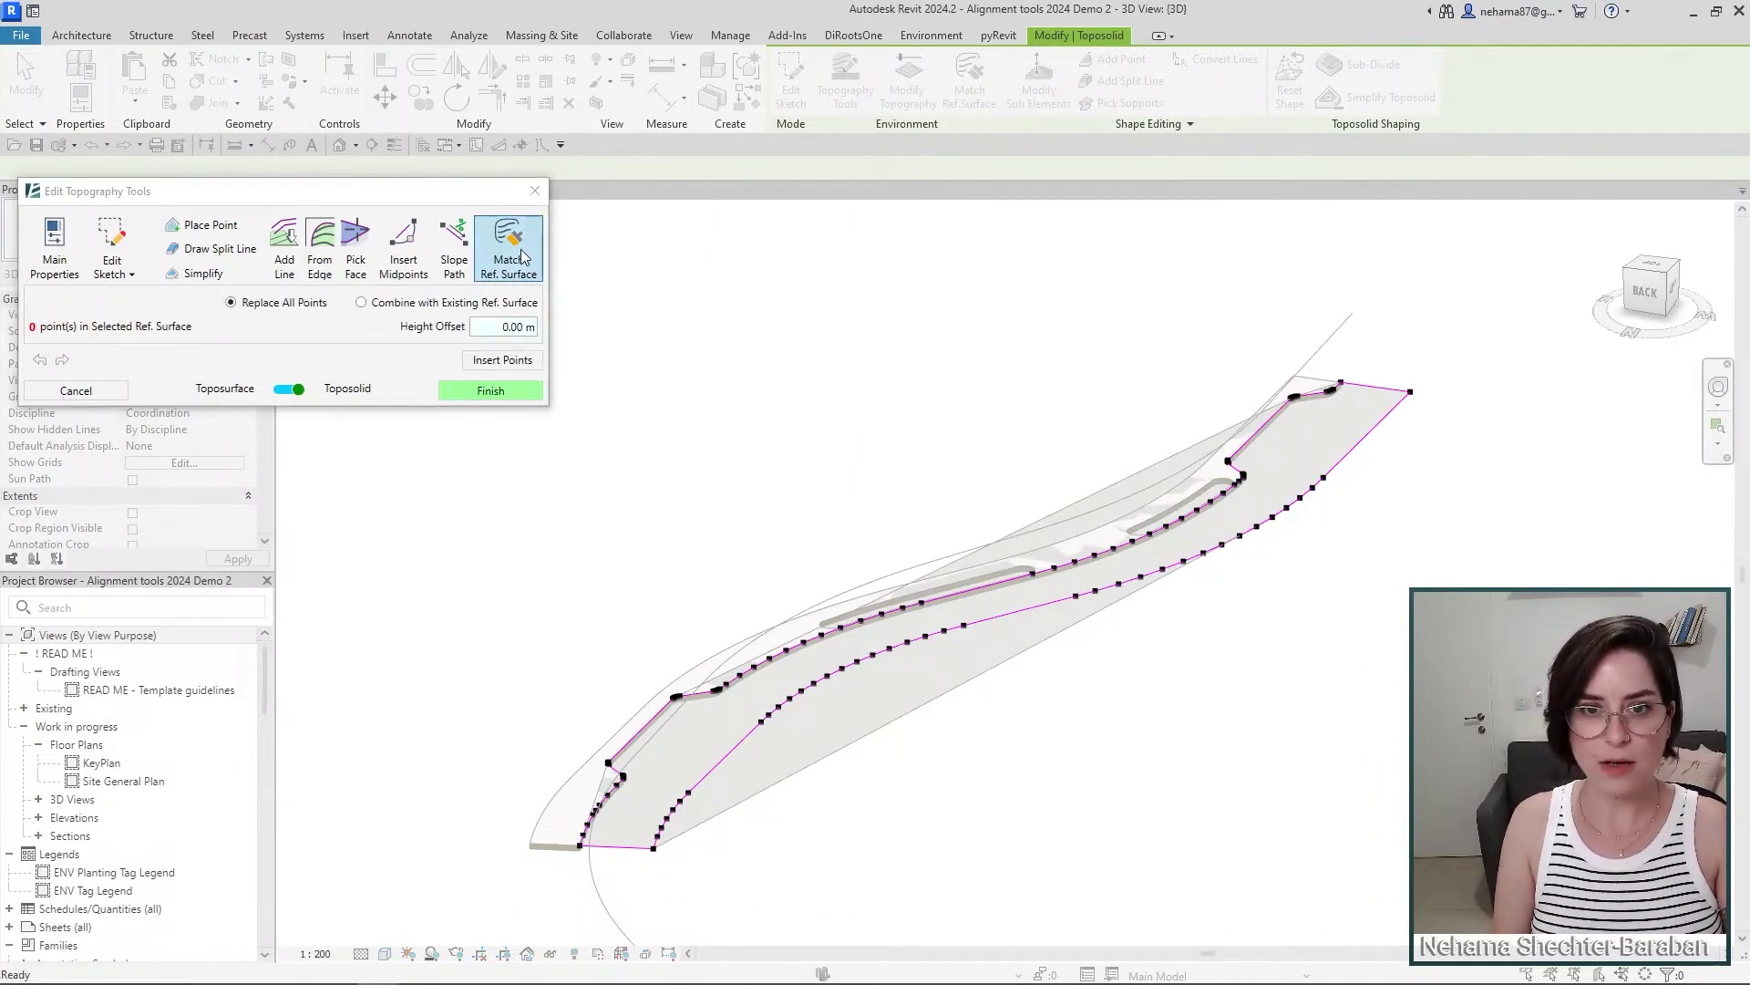
click(1334, 335)
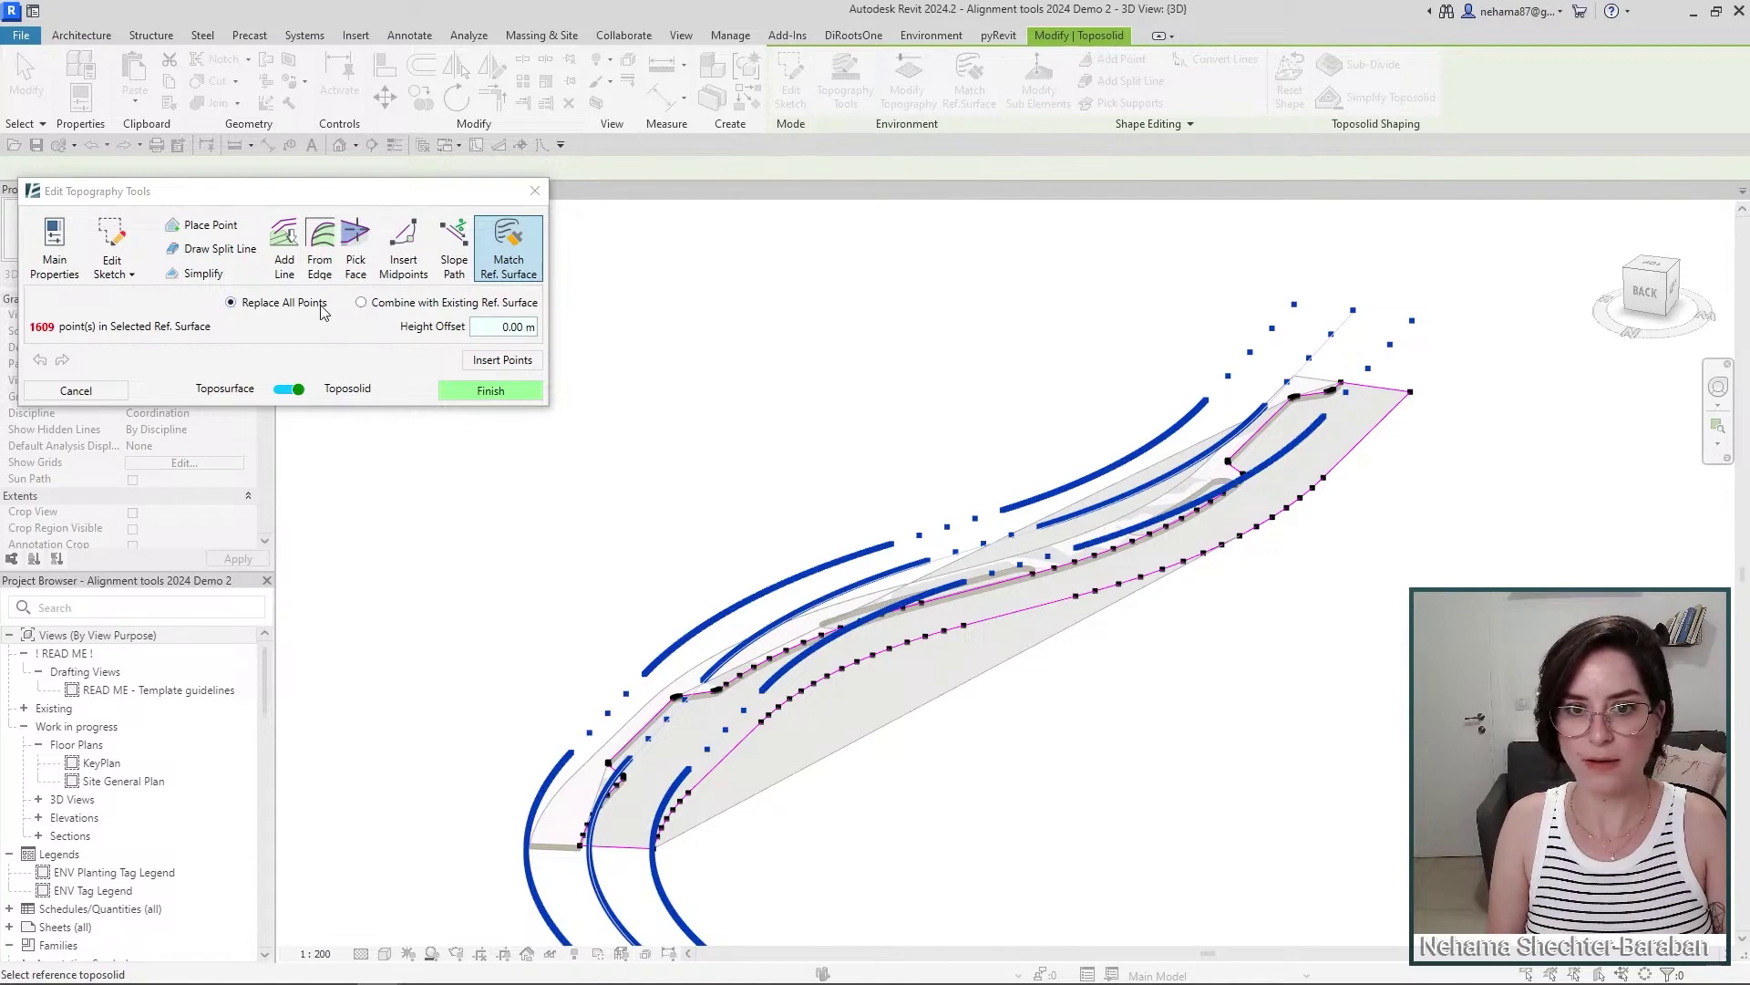
click(503, 362)
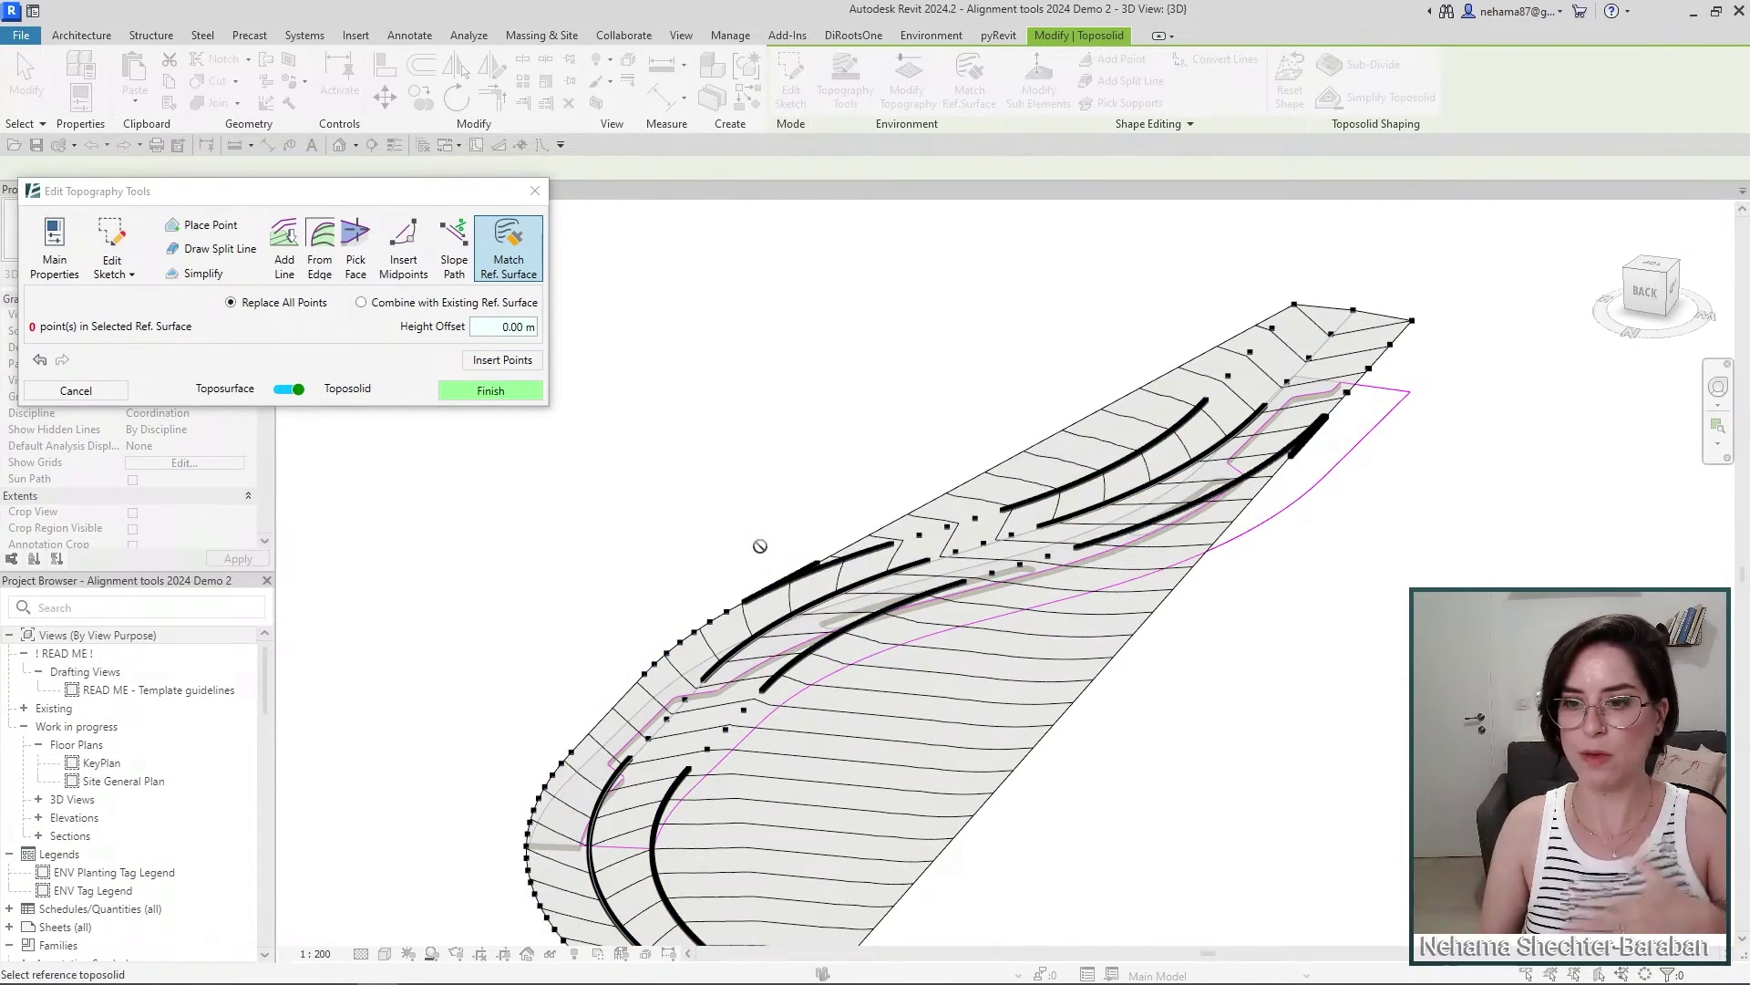
click(490, 391)
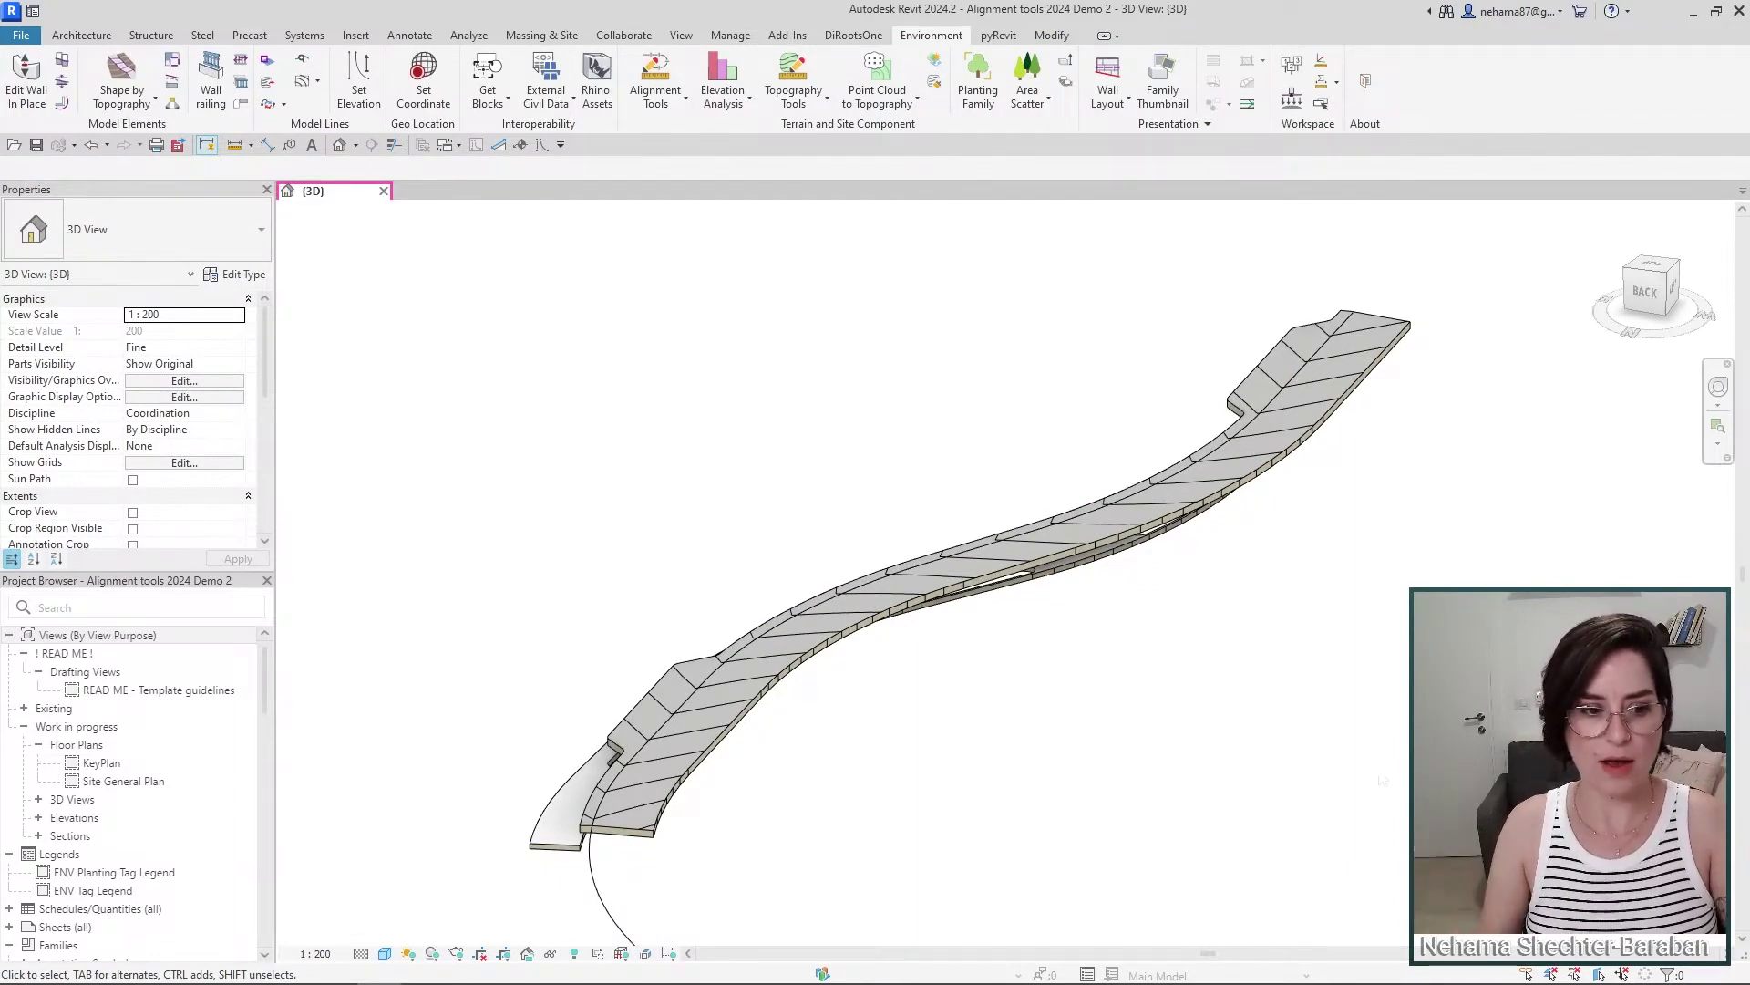
- Match the Paving type 04 toposolid to the Path1 alignment, replacing all points with a 0.15 m height offset, and finish the topography edit
shift+middle_drag(1290, 782, 960, 597)
click(959, 583)
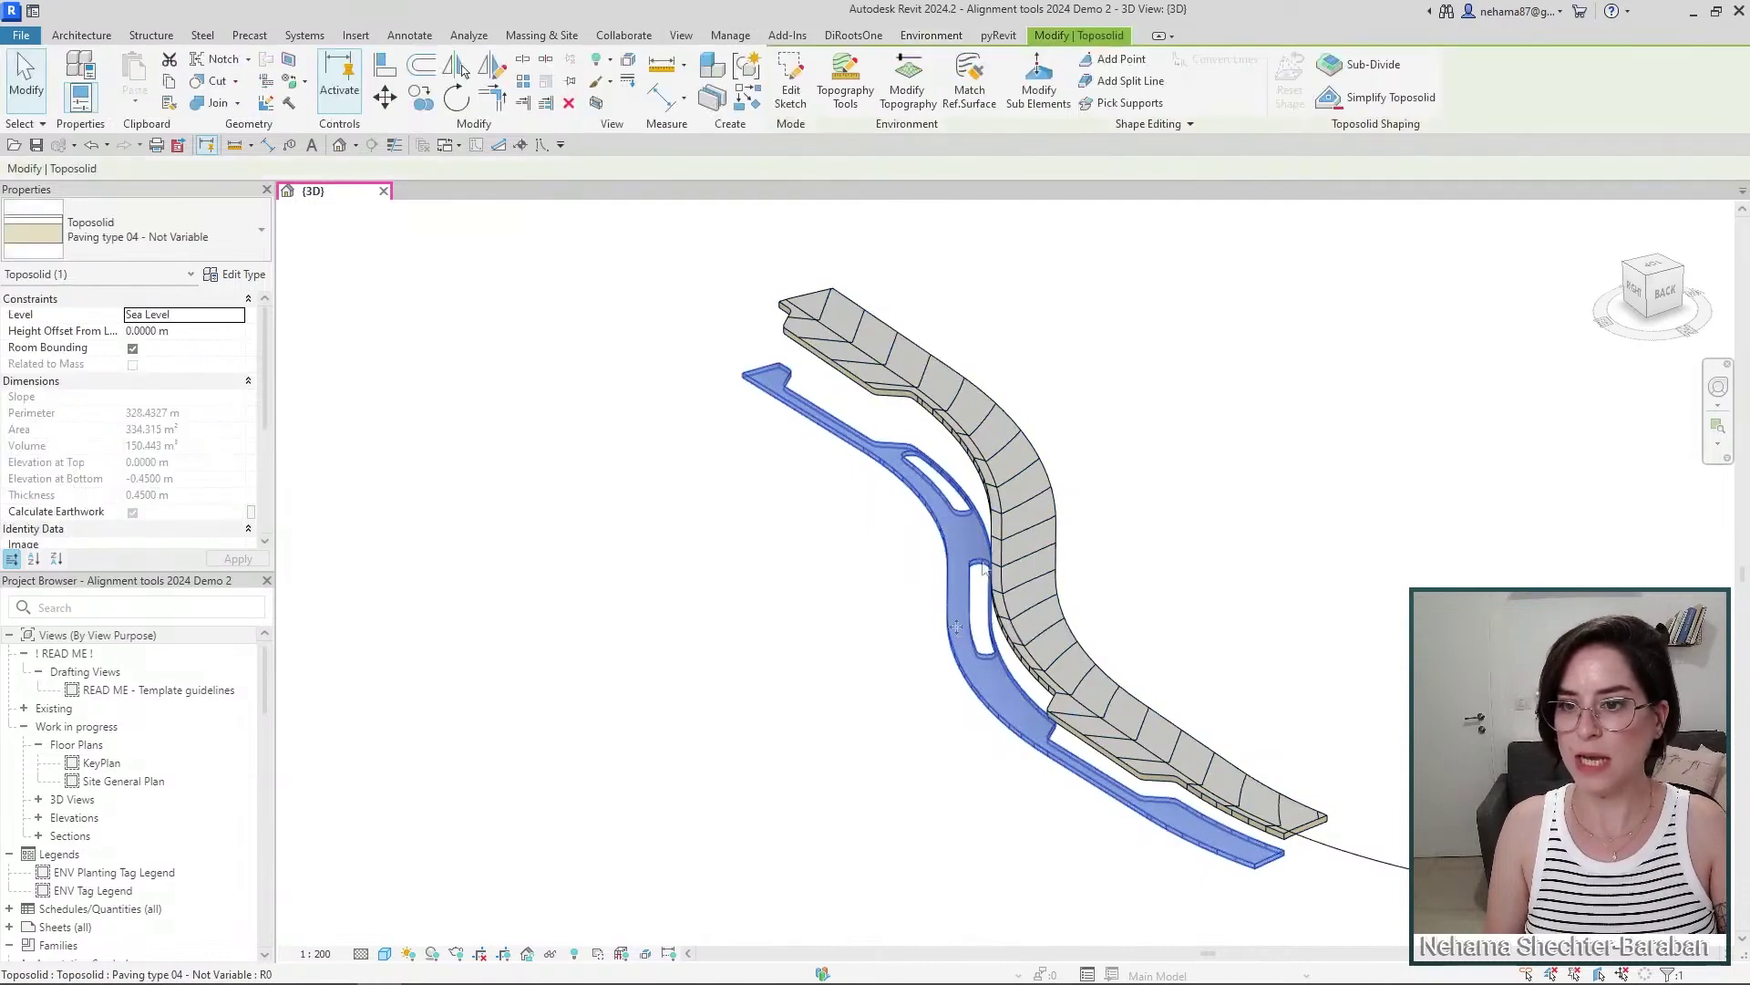
click(854, 97)
click(997, 518)
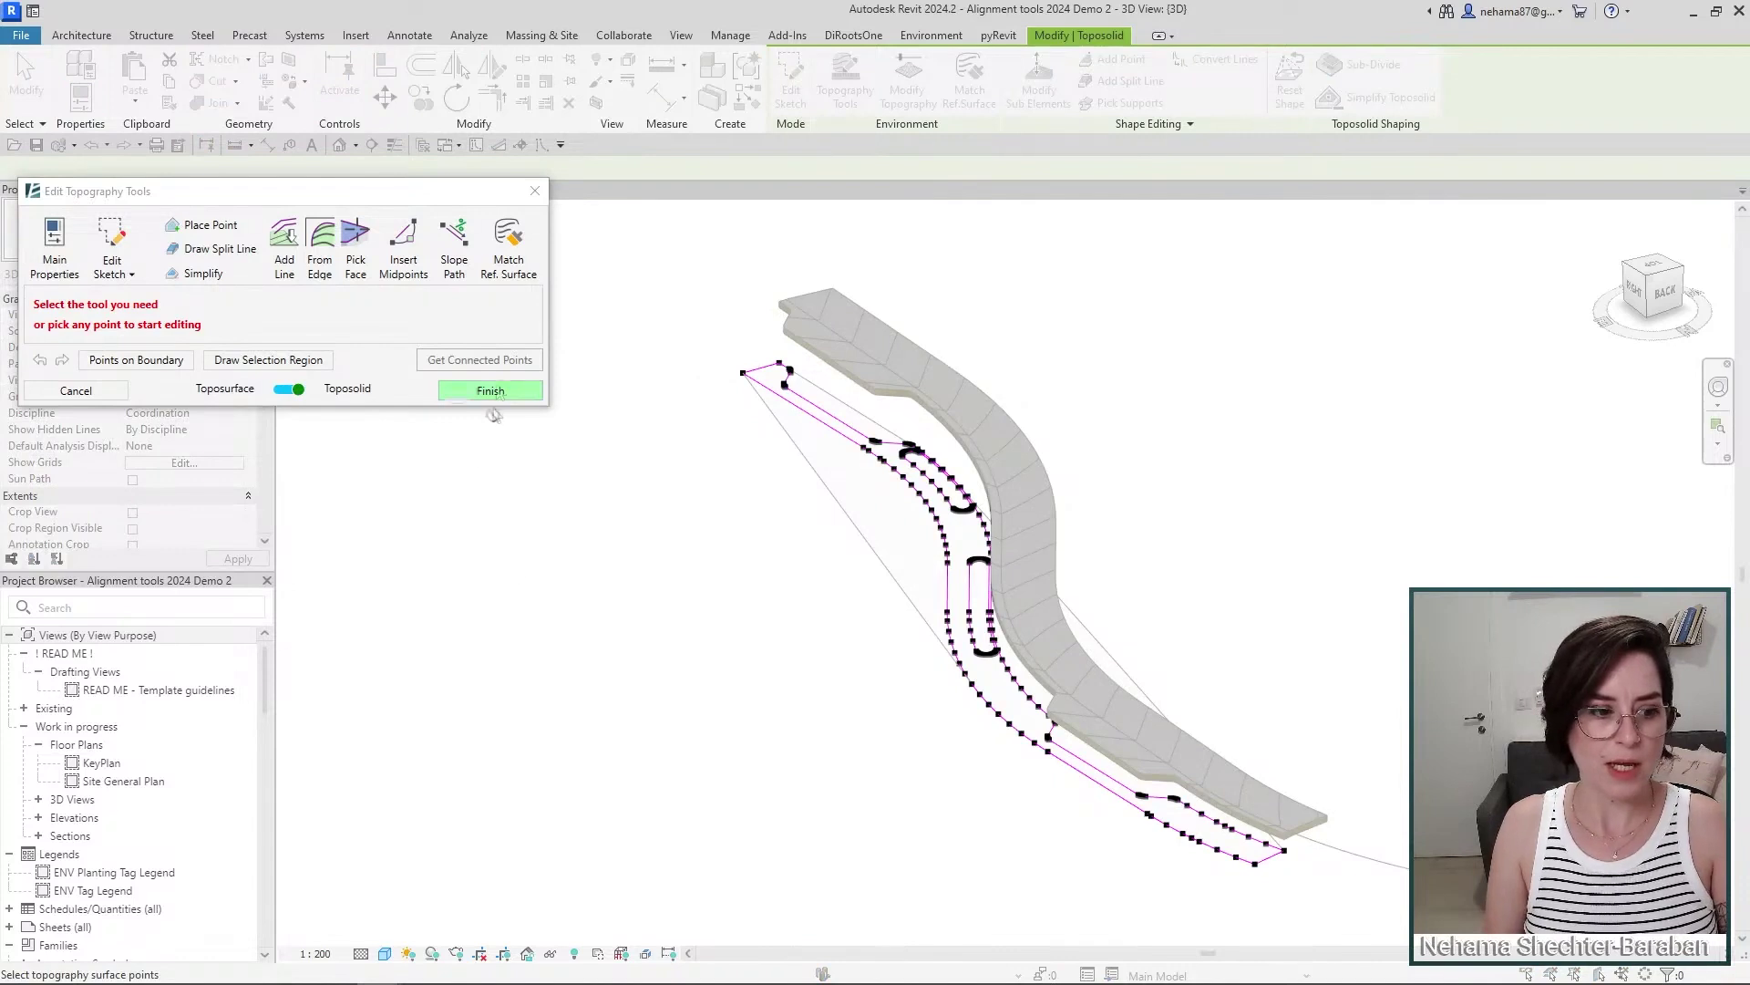
click(509, 244)
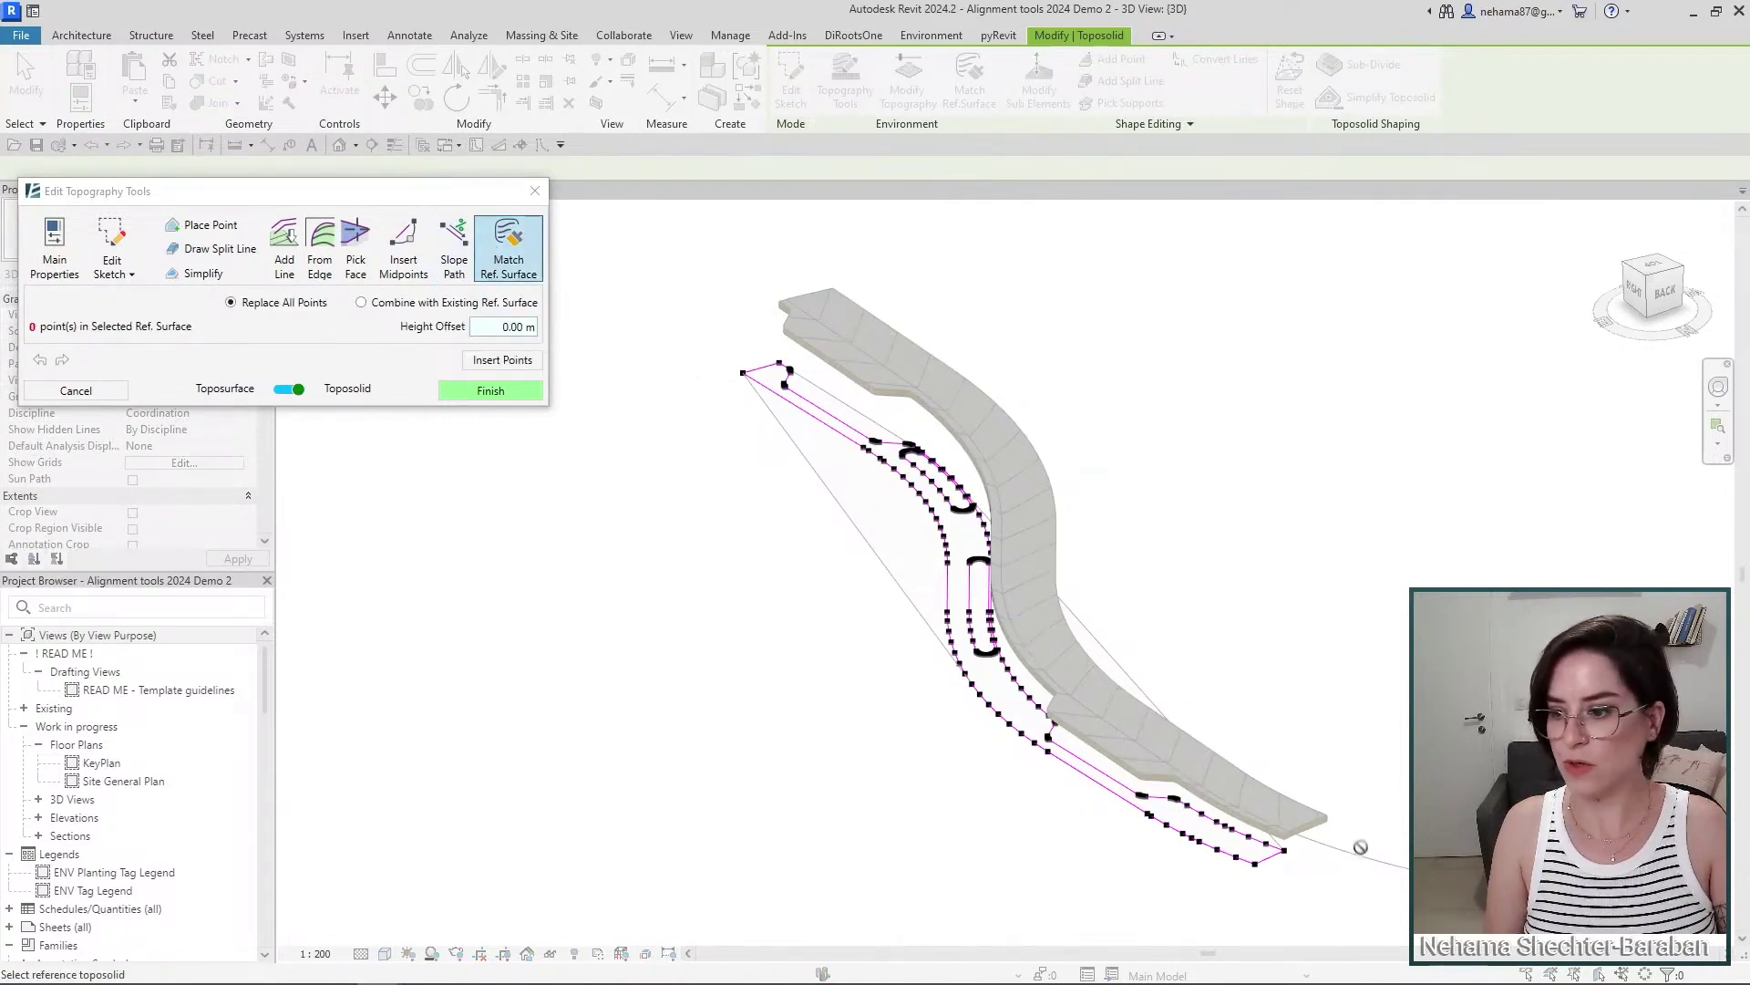
click(828, 807)
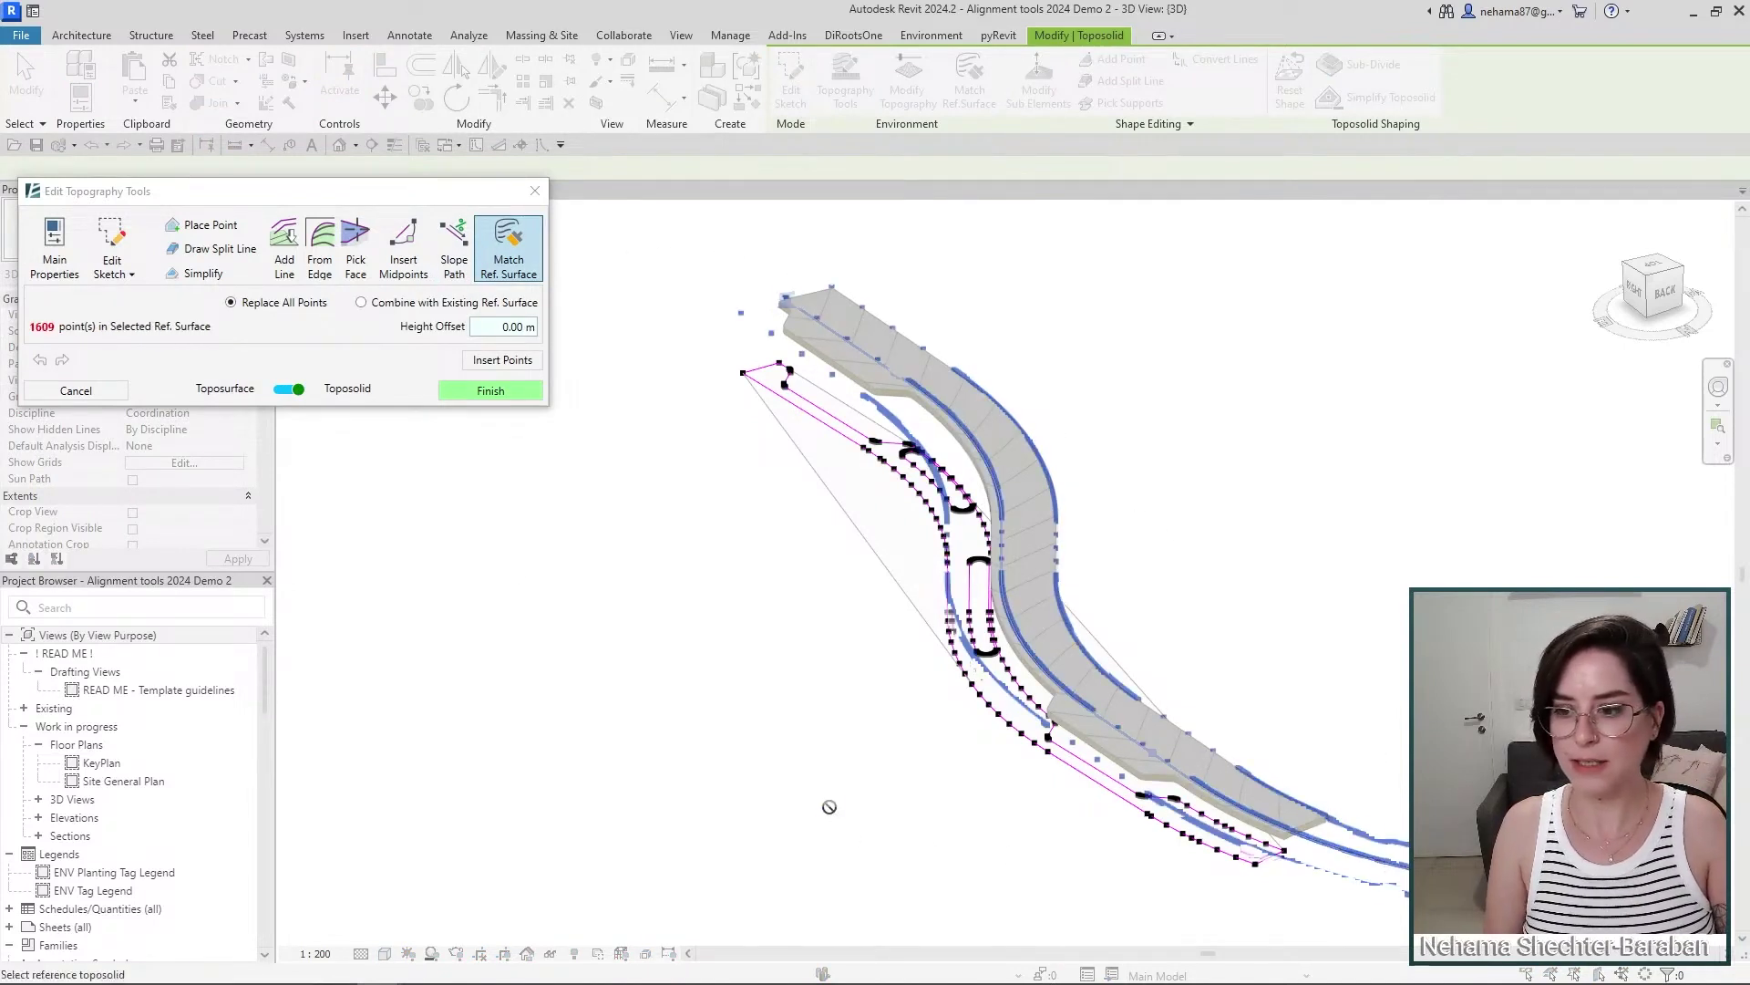
double_click(520, 327)
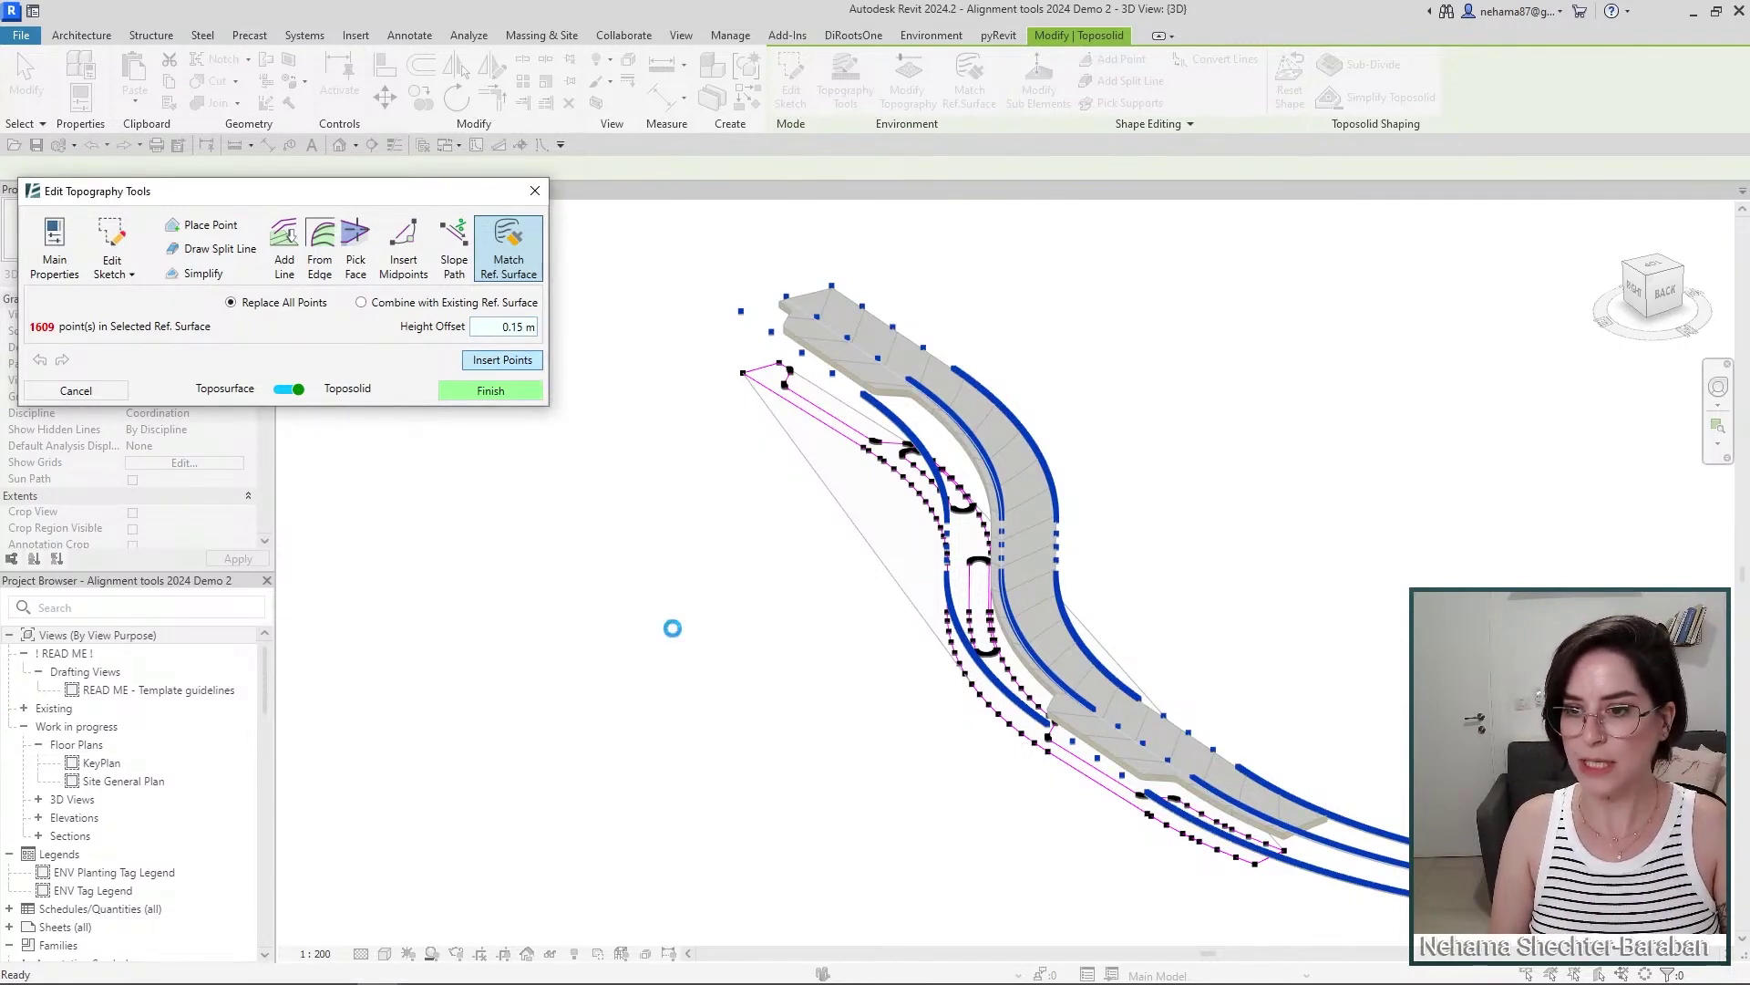
click(491, 390)
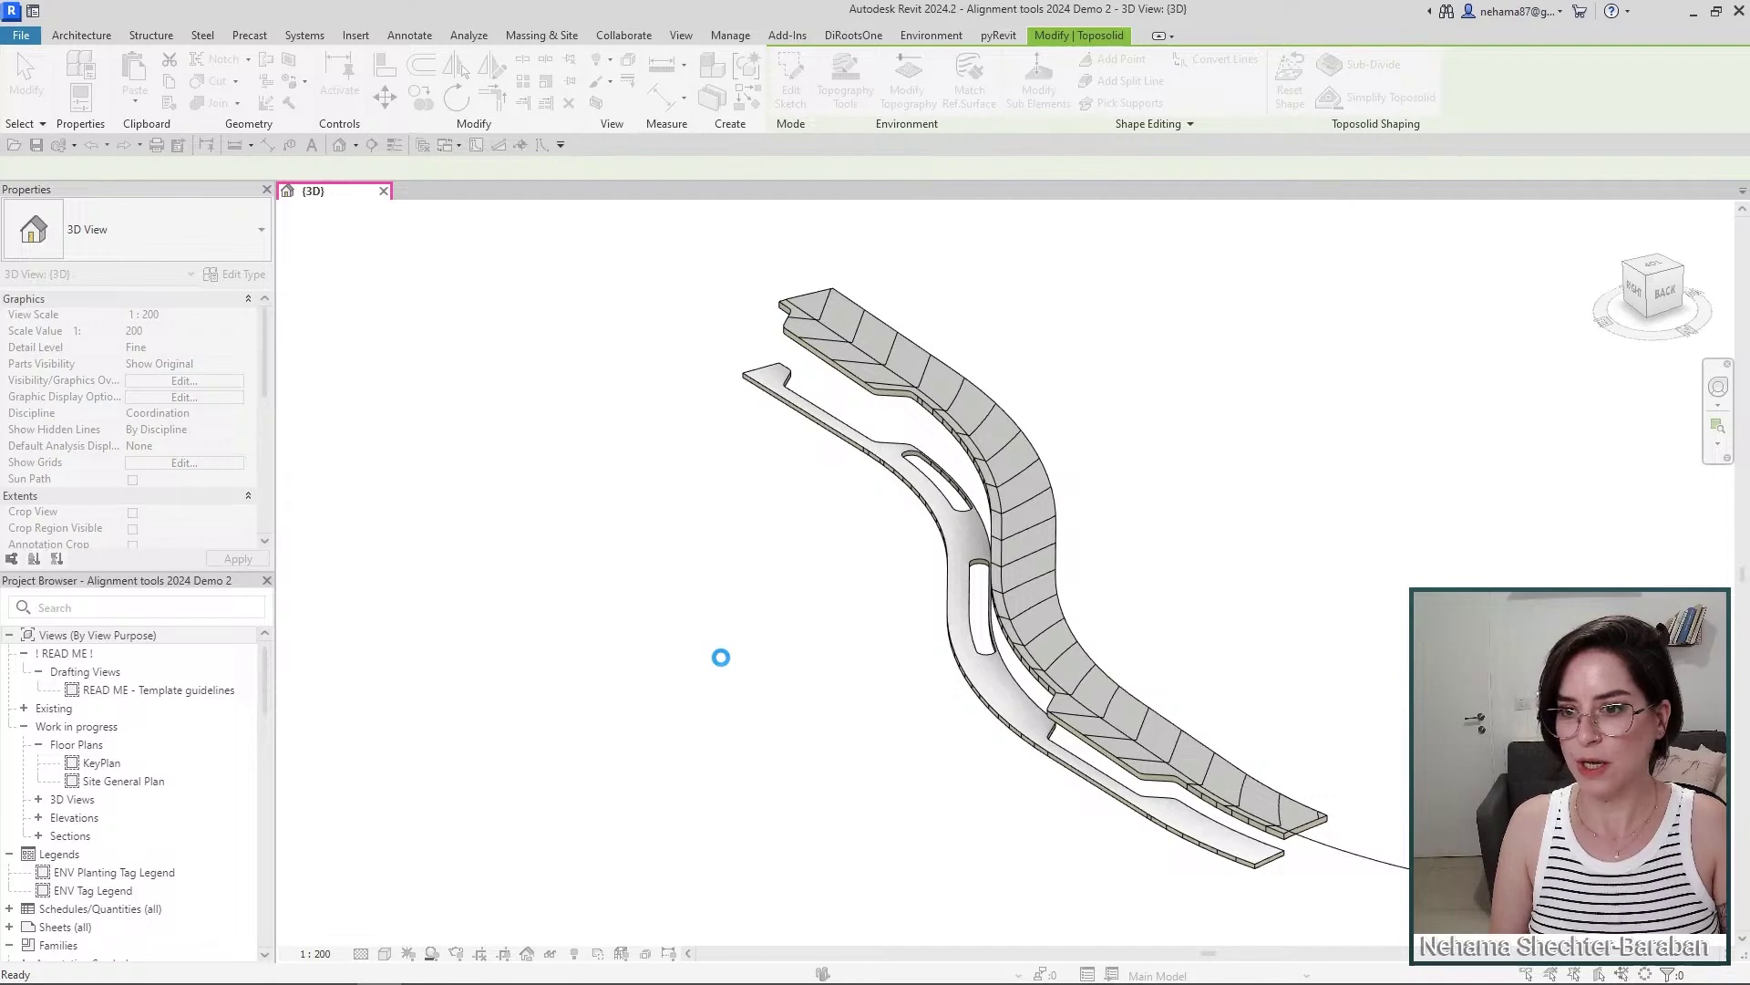
- Temporarily hide the Alignments category in the 3D view by way of the Path1 alignment
click(1380, 872)
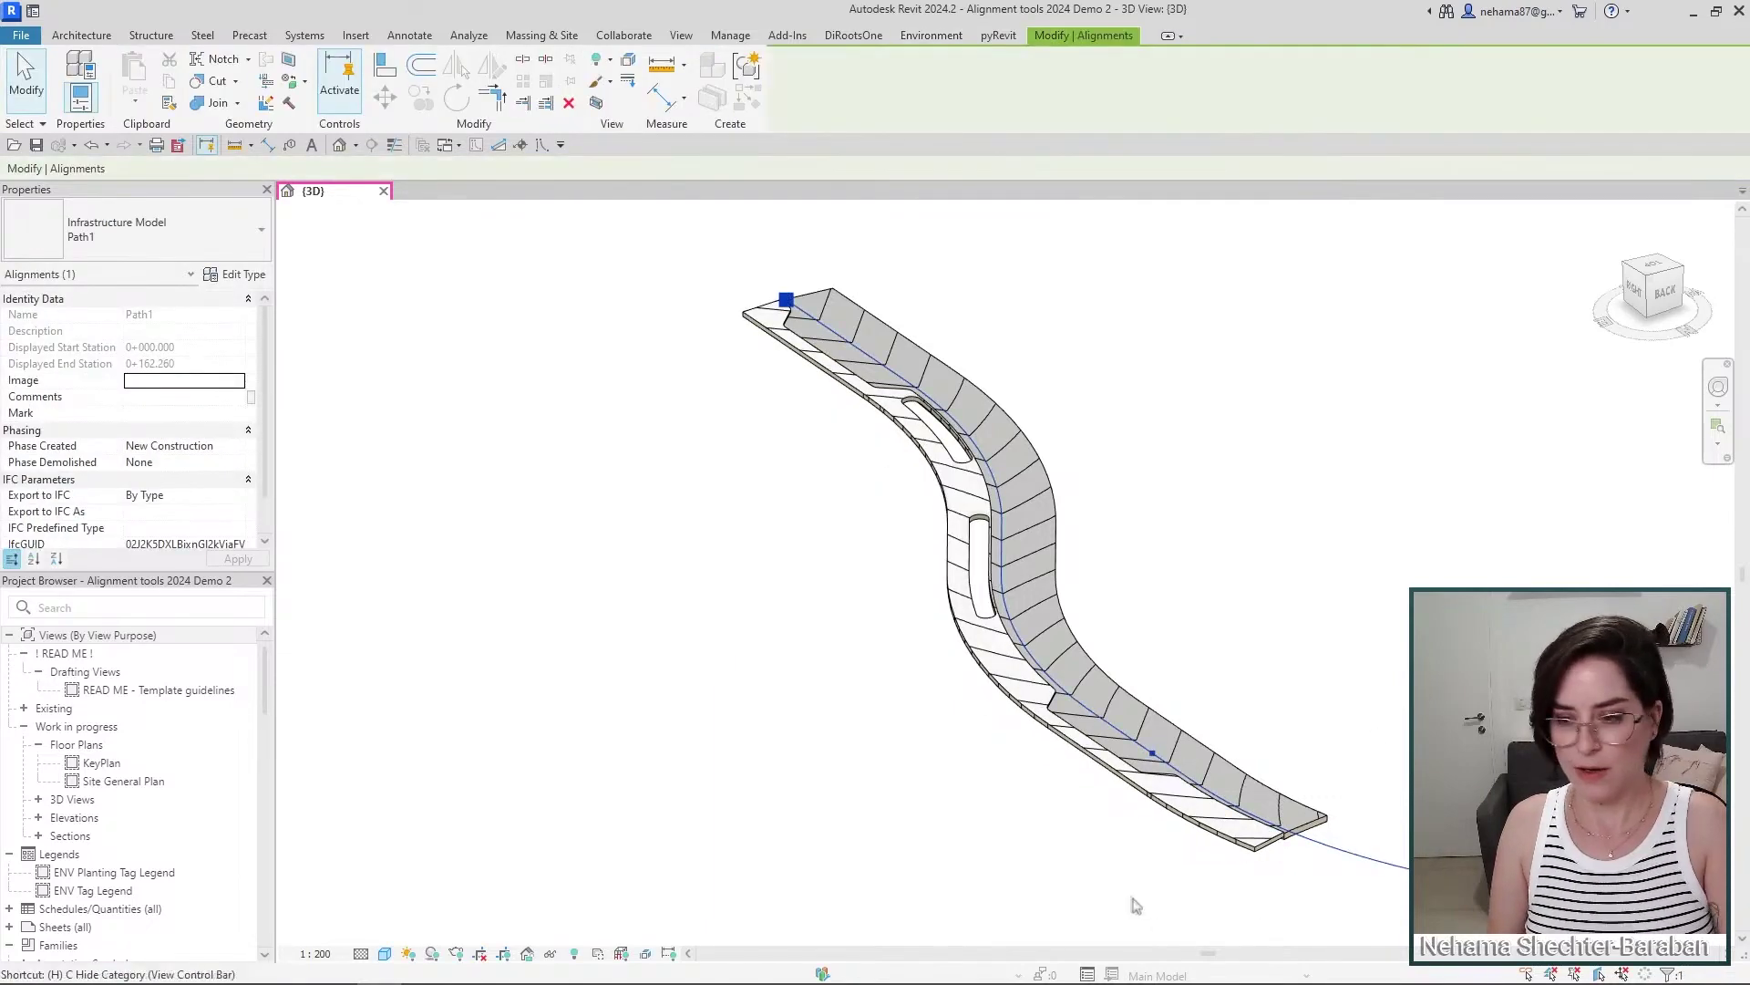
key(h)
key(h)
- Examine how the reshaped road and paving toposolids meet, viewing them from the side, from above and at an angle
shift+middle_drag(1200, 682, 816, 825)
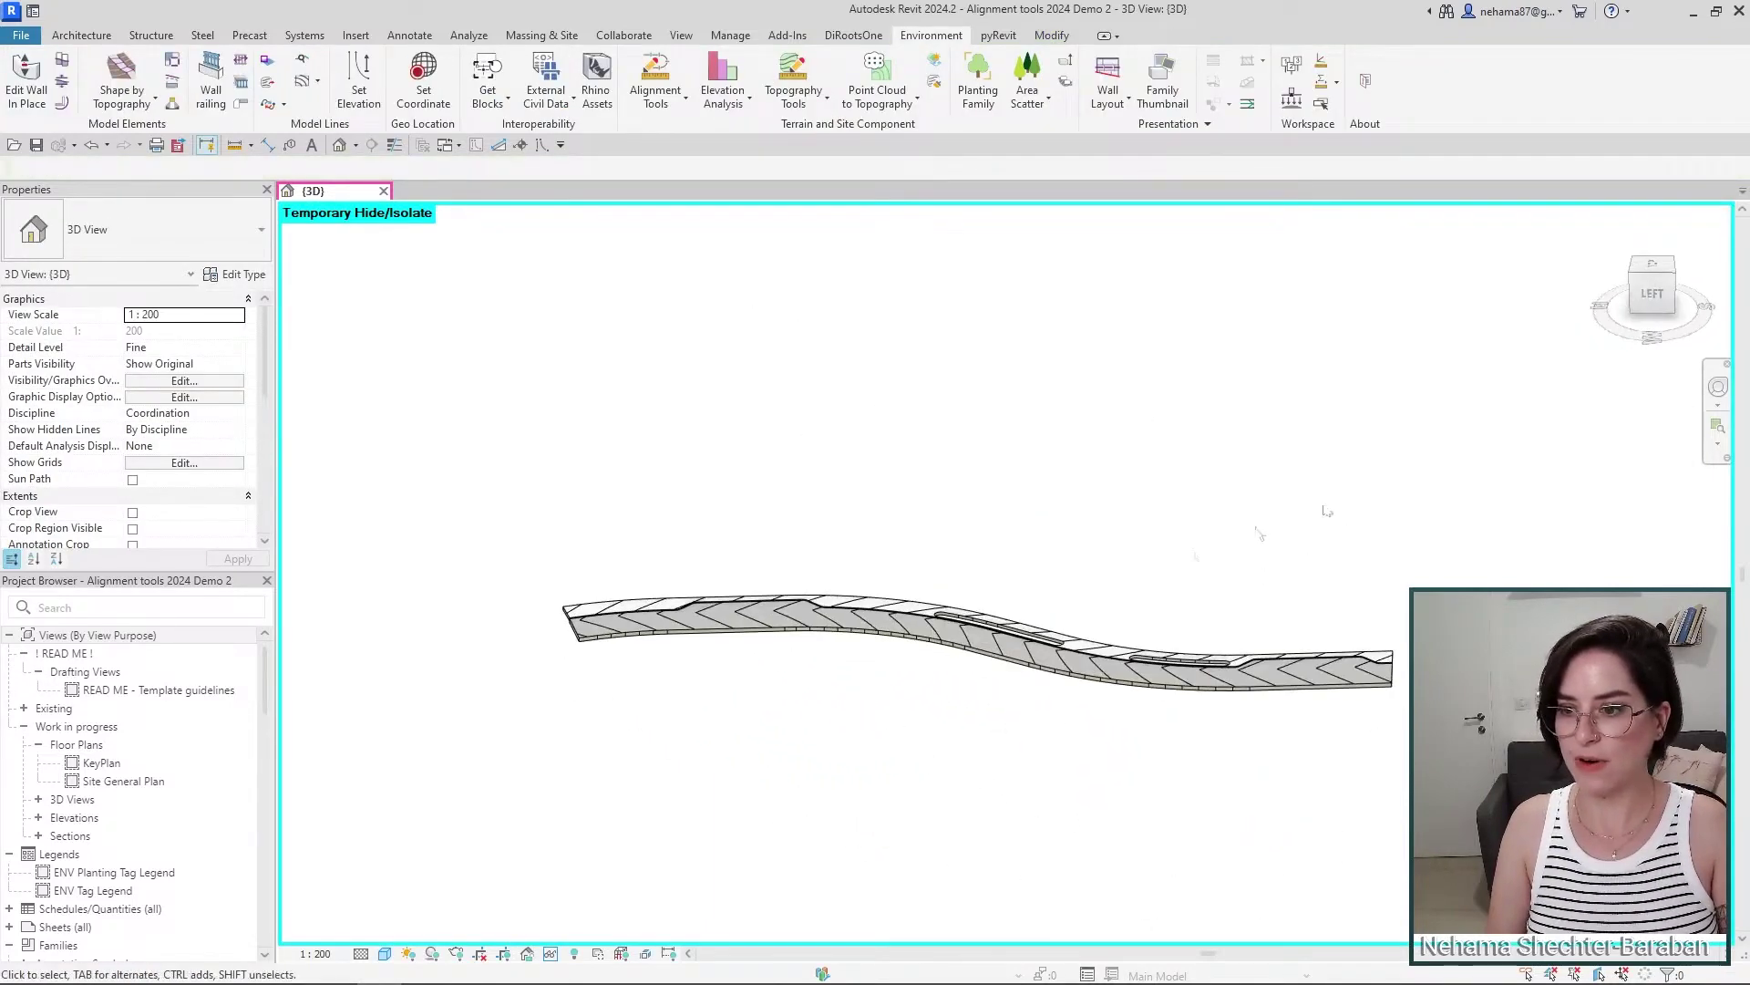
scroll(1331, 793, up, 3)
shift+middle_drag(1353, 772, 1140, 401)
scroll(1402, 538, down, 2)
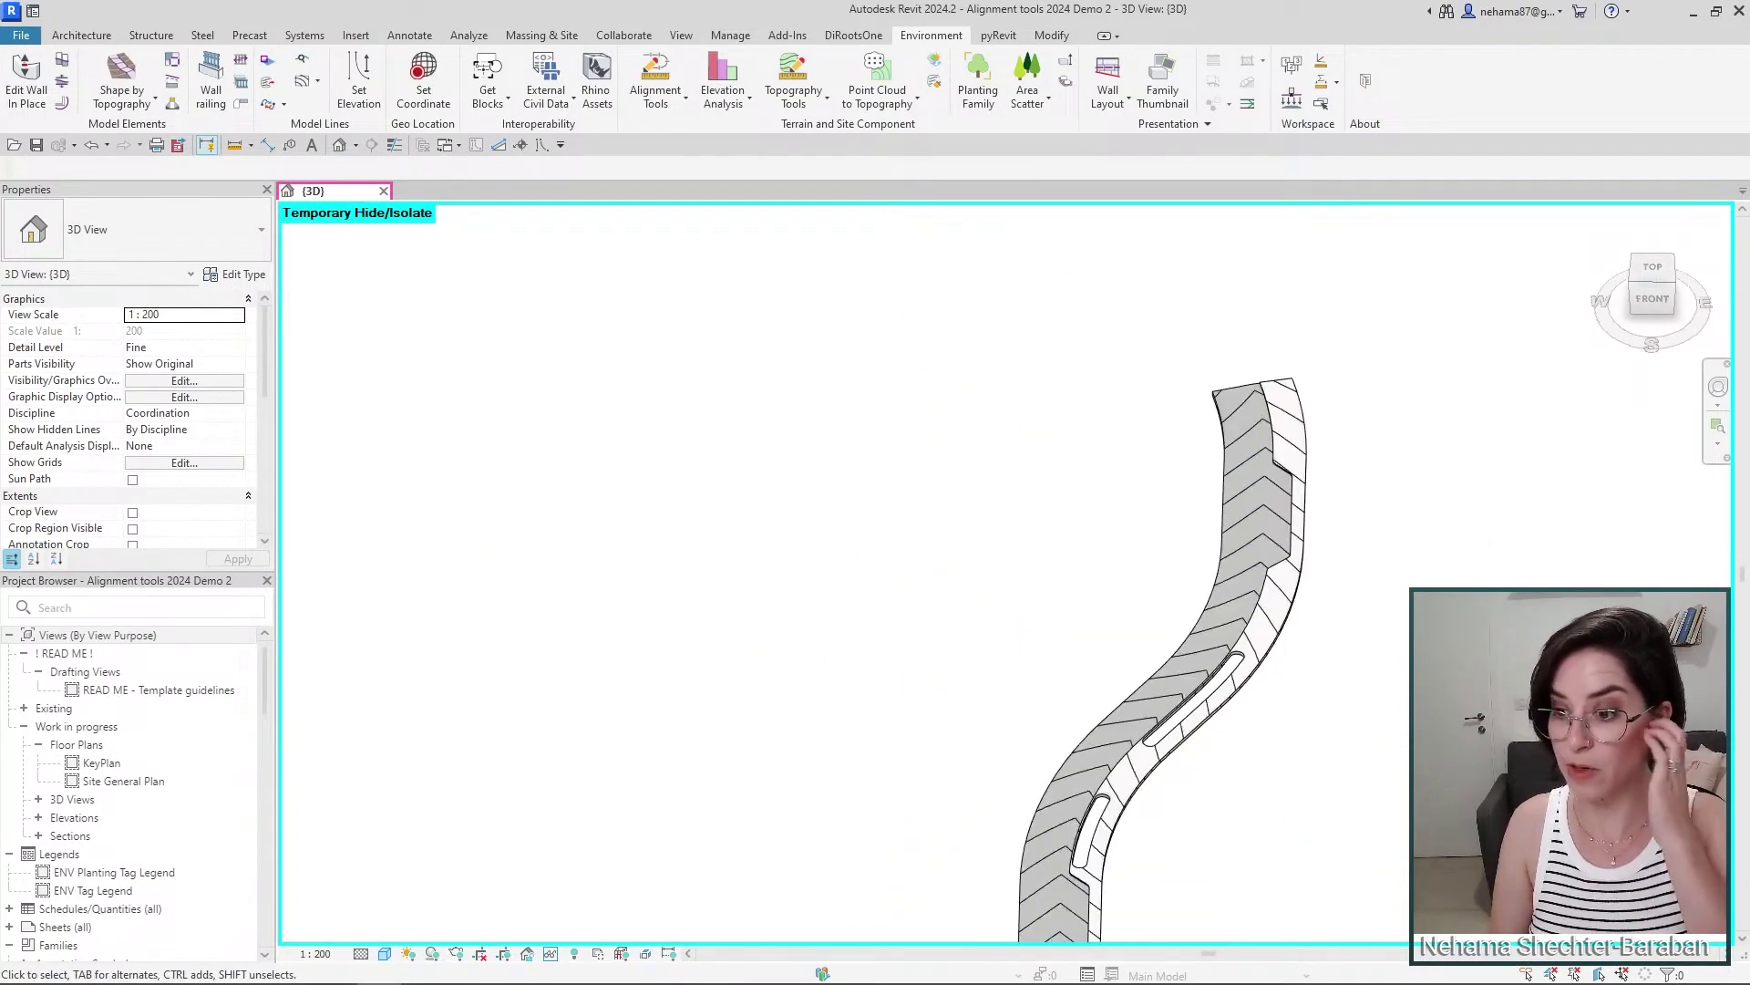
shift+middle_drag(1310, 778, 909, 688)
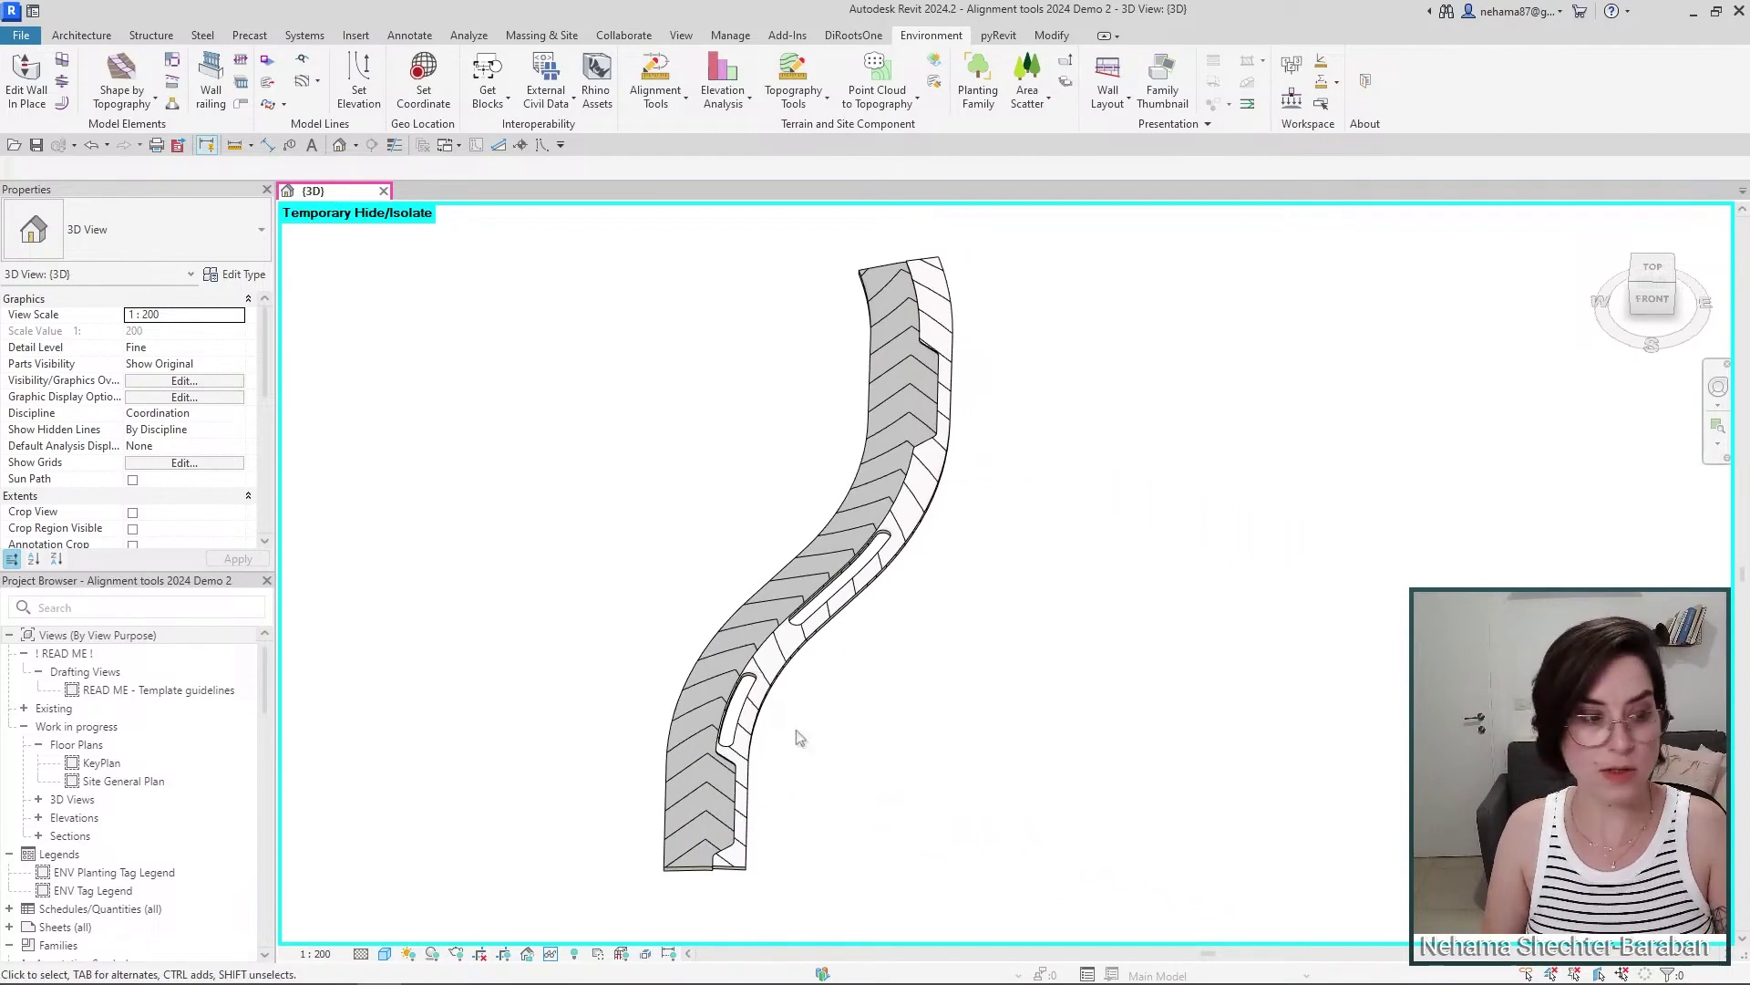
shift+middle_drag(799, 738, 1018, 435)
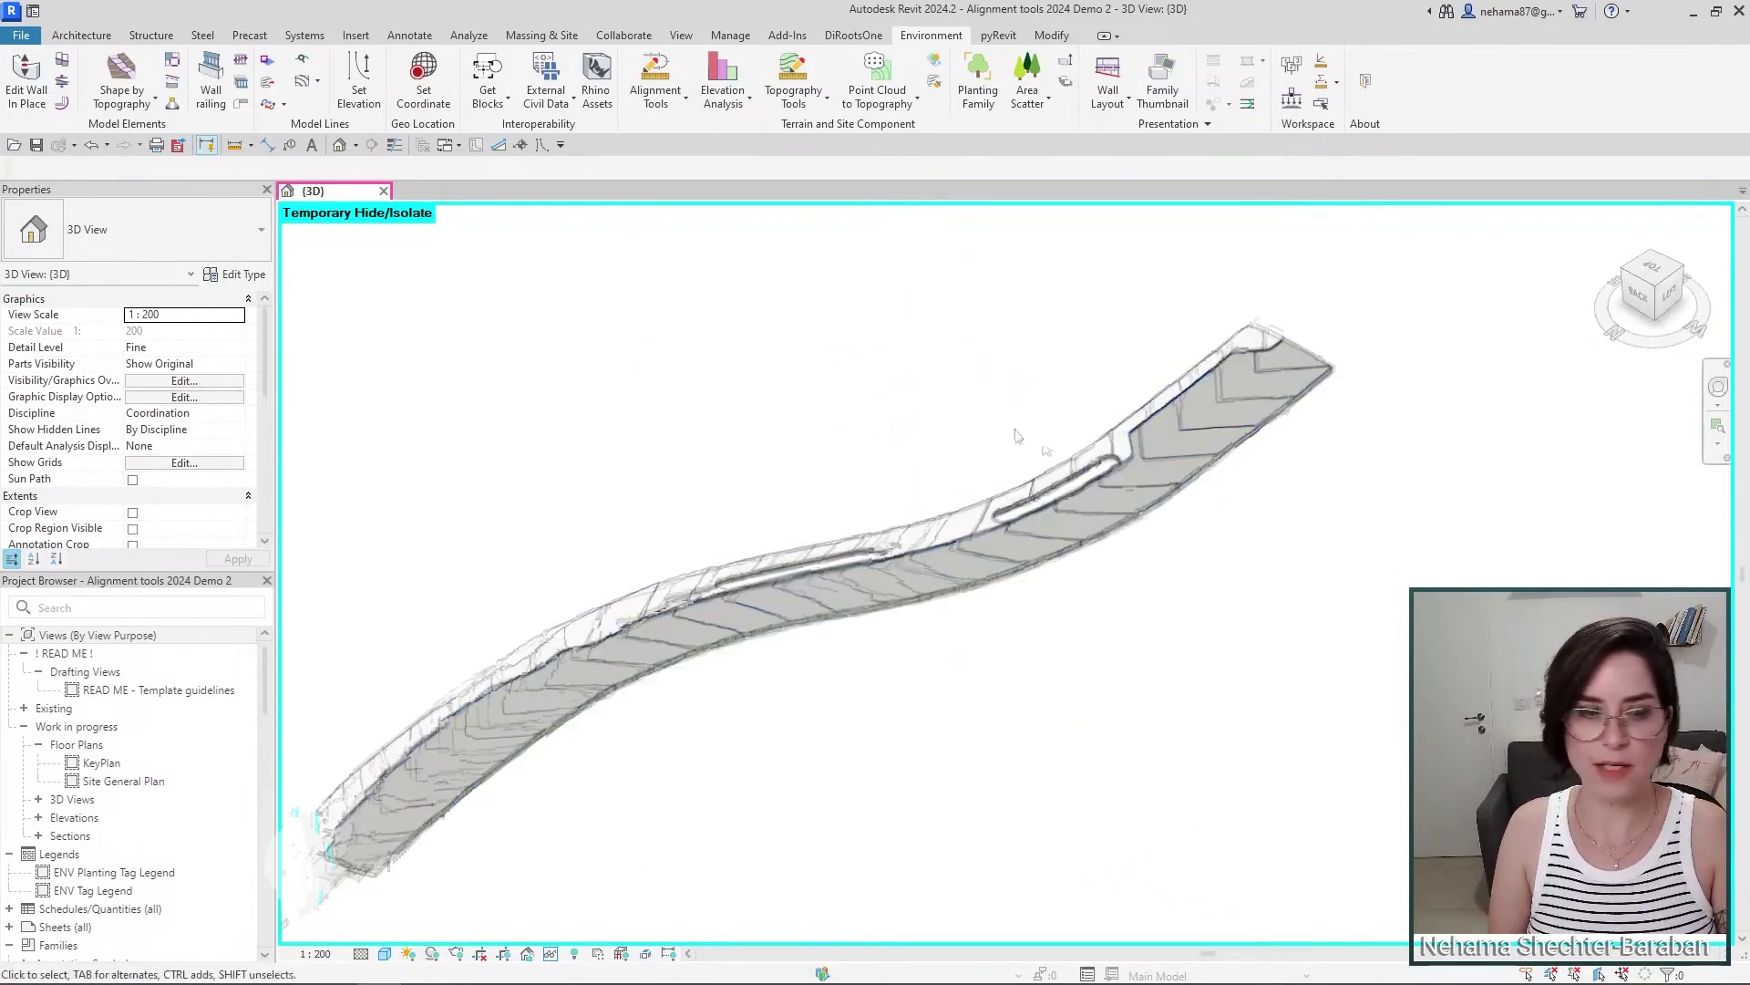
scroll(829, 723, up, 1)
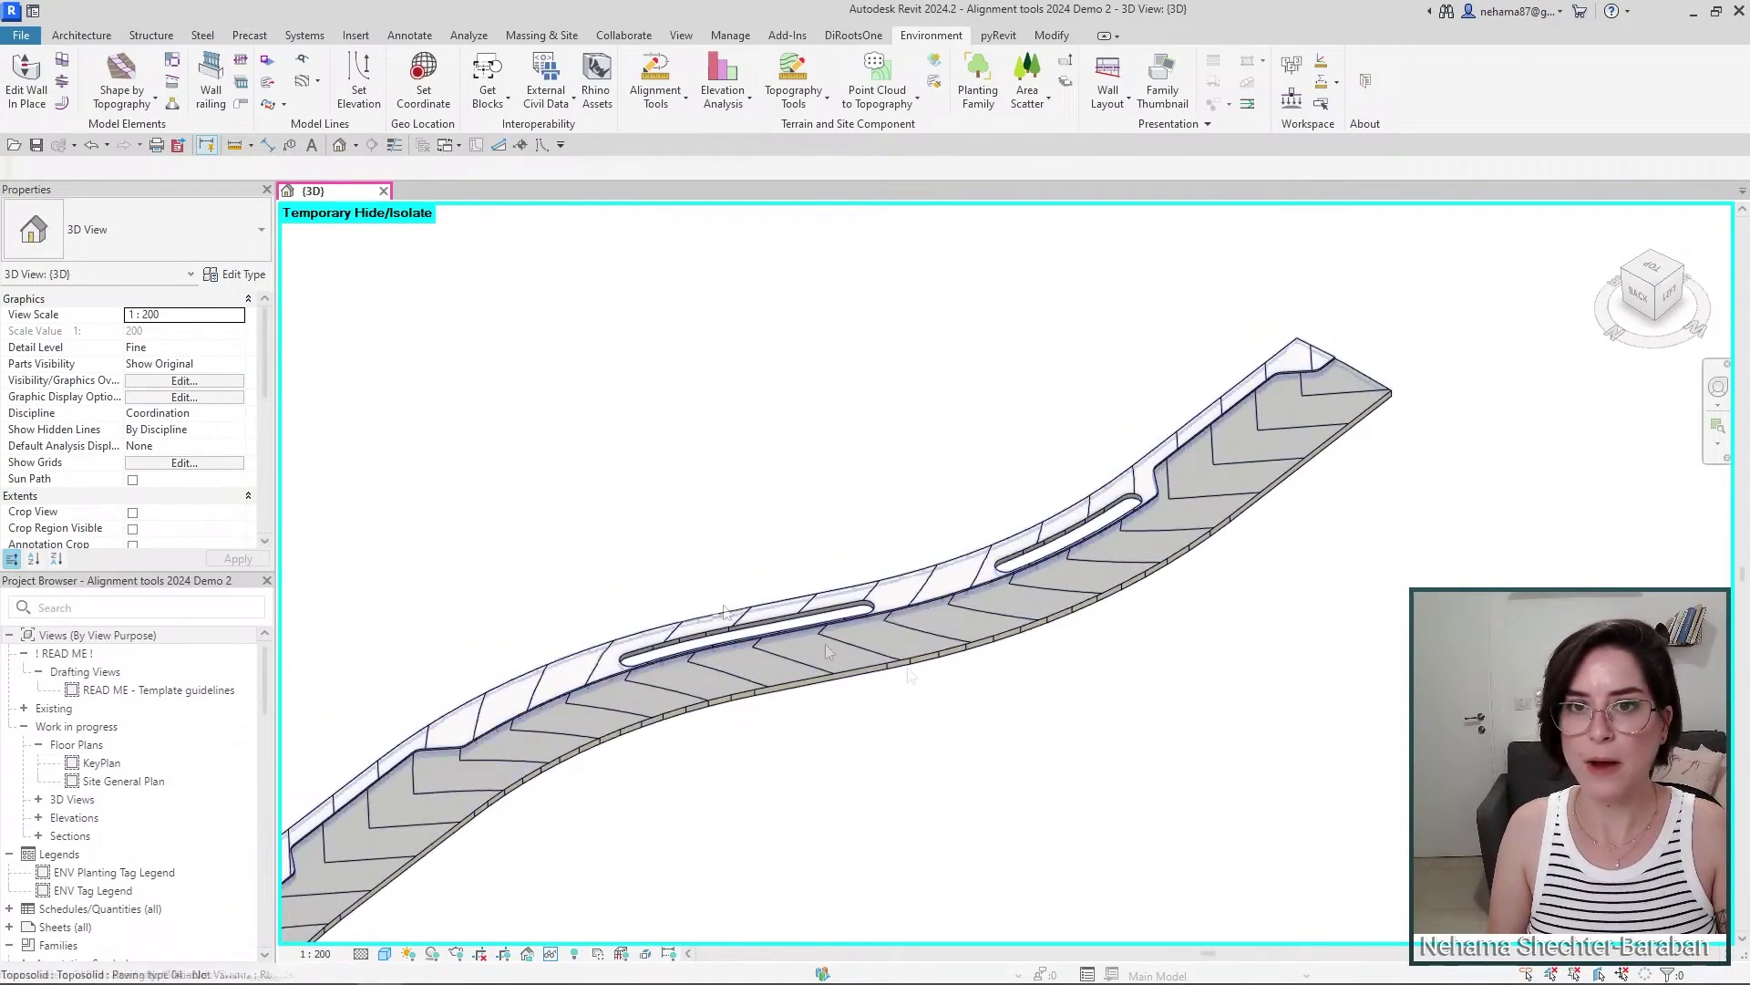
scroll(824, 644, up, 2)
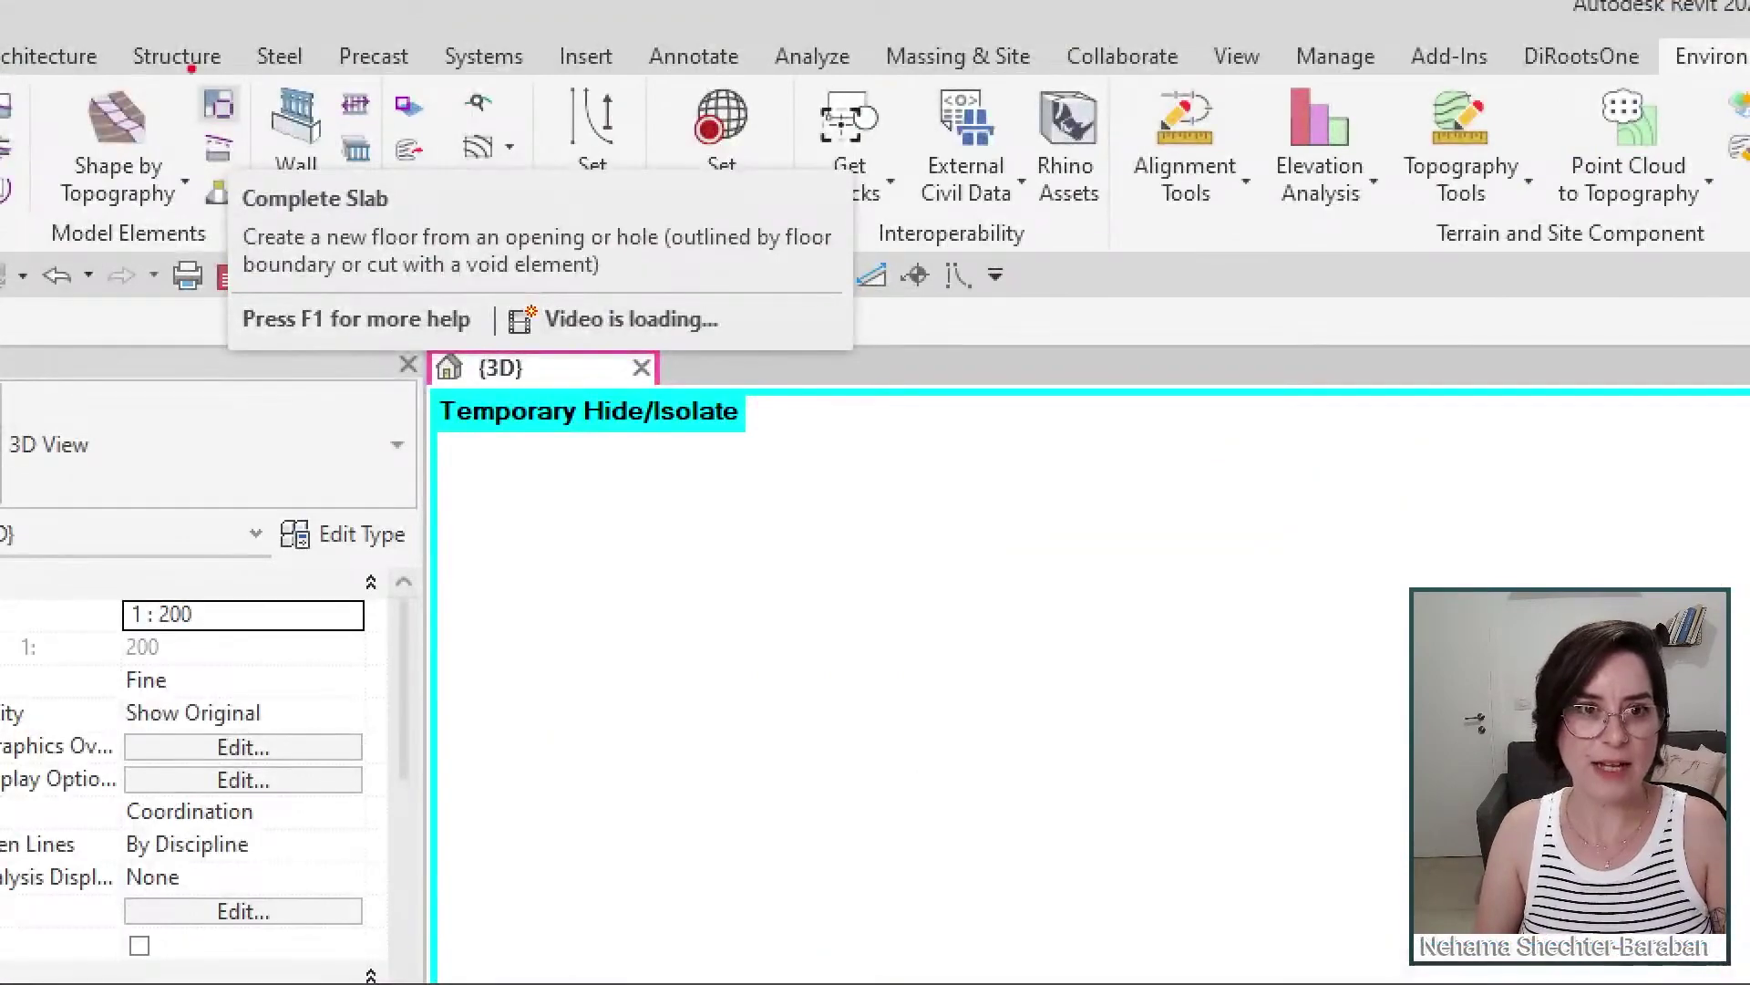
- Start Complete Slab and select the two elongated openings in the Paving type 04 toposolid as the areas to fill
mouse_move(190, 66)
mouse_down()
mouse_move(359, 226)
mouse_move(417, 224)
mouse_up()
drag(235, 209, 53, 567)
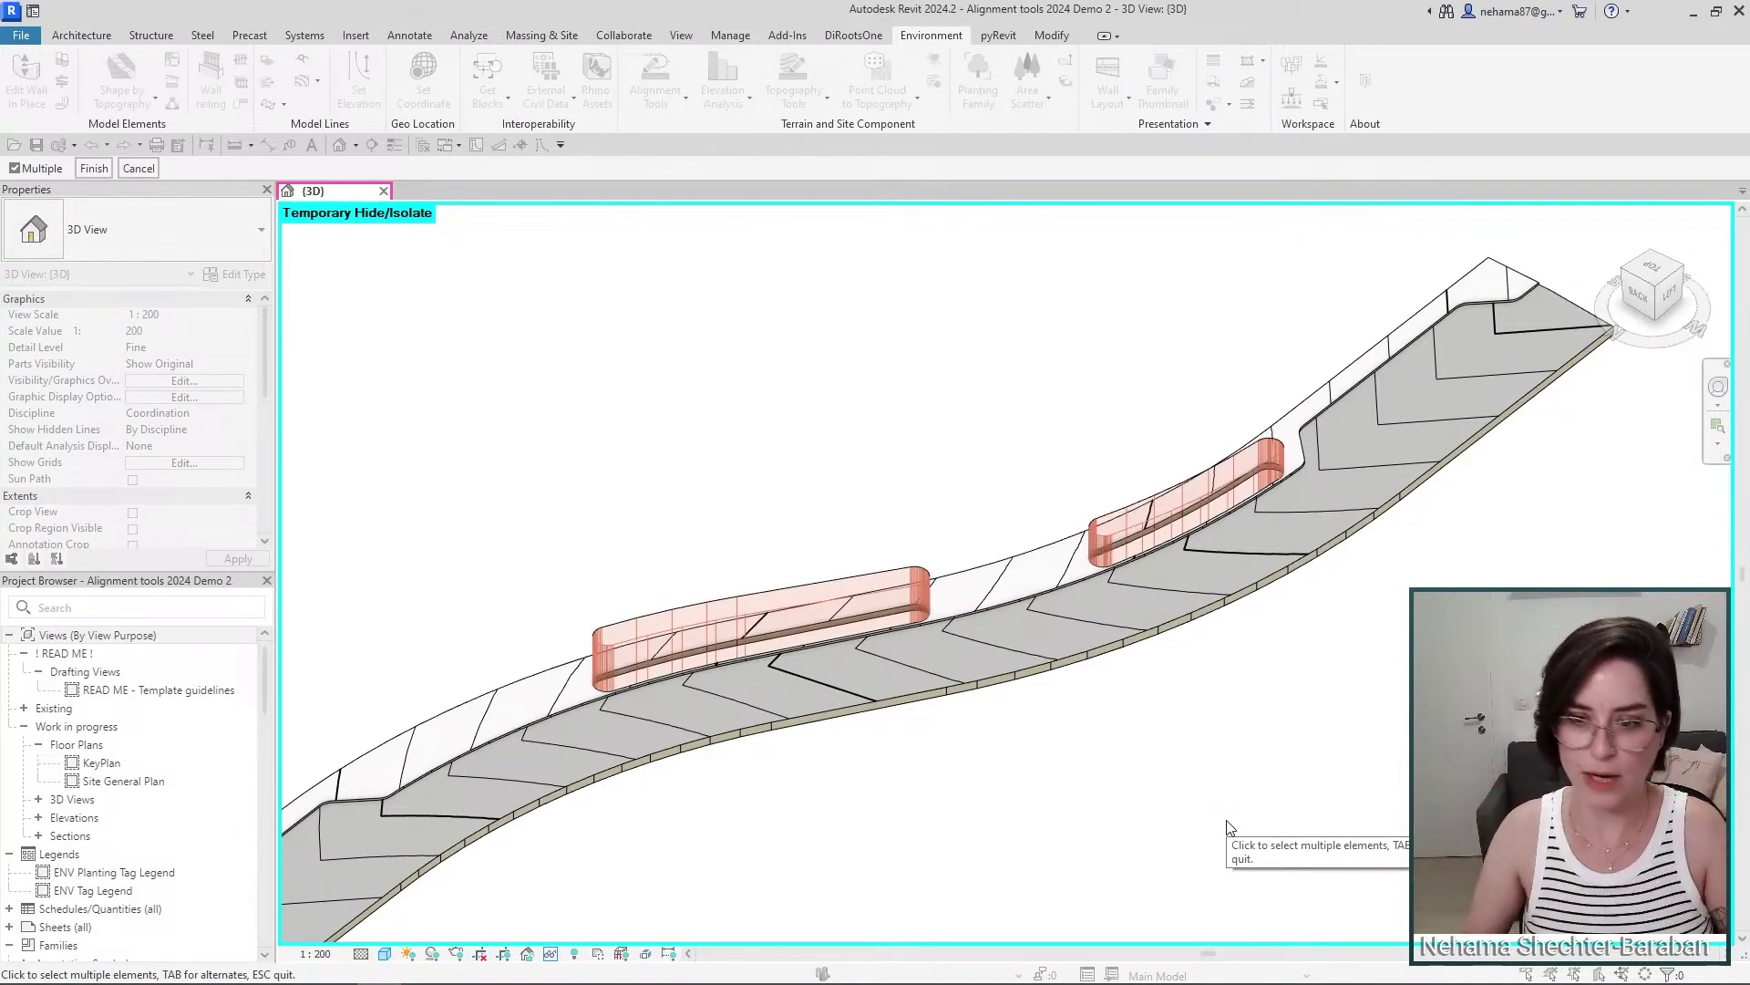
click(756, 629)
click(1185, 506)
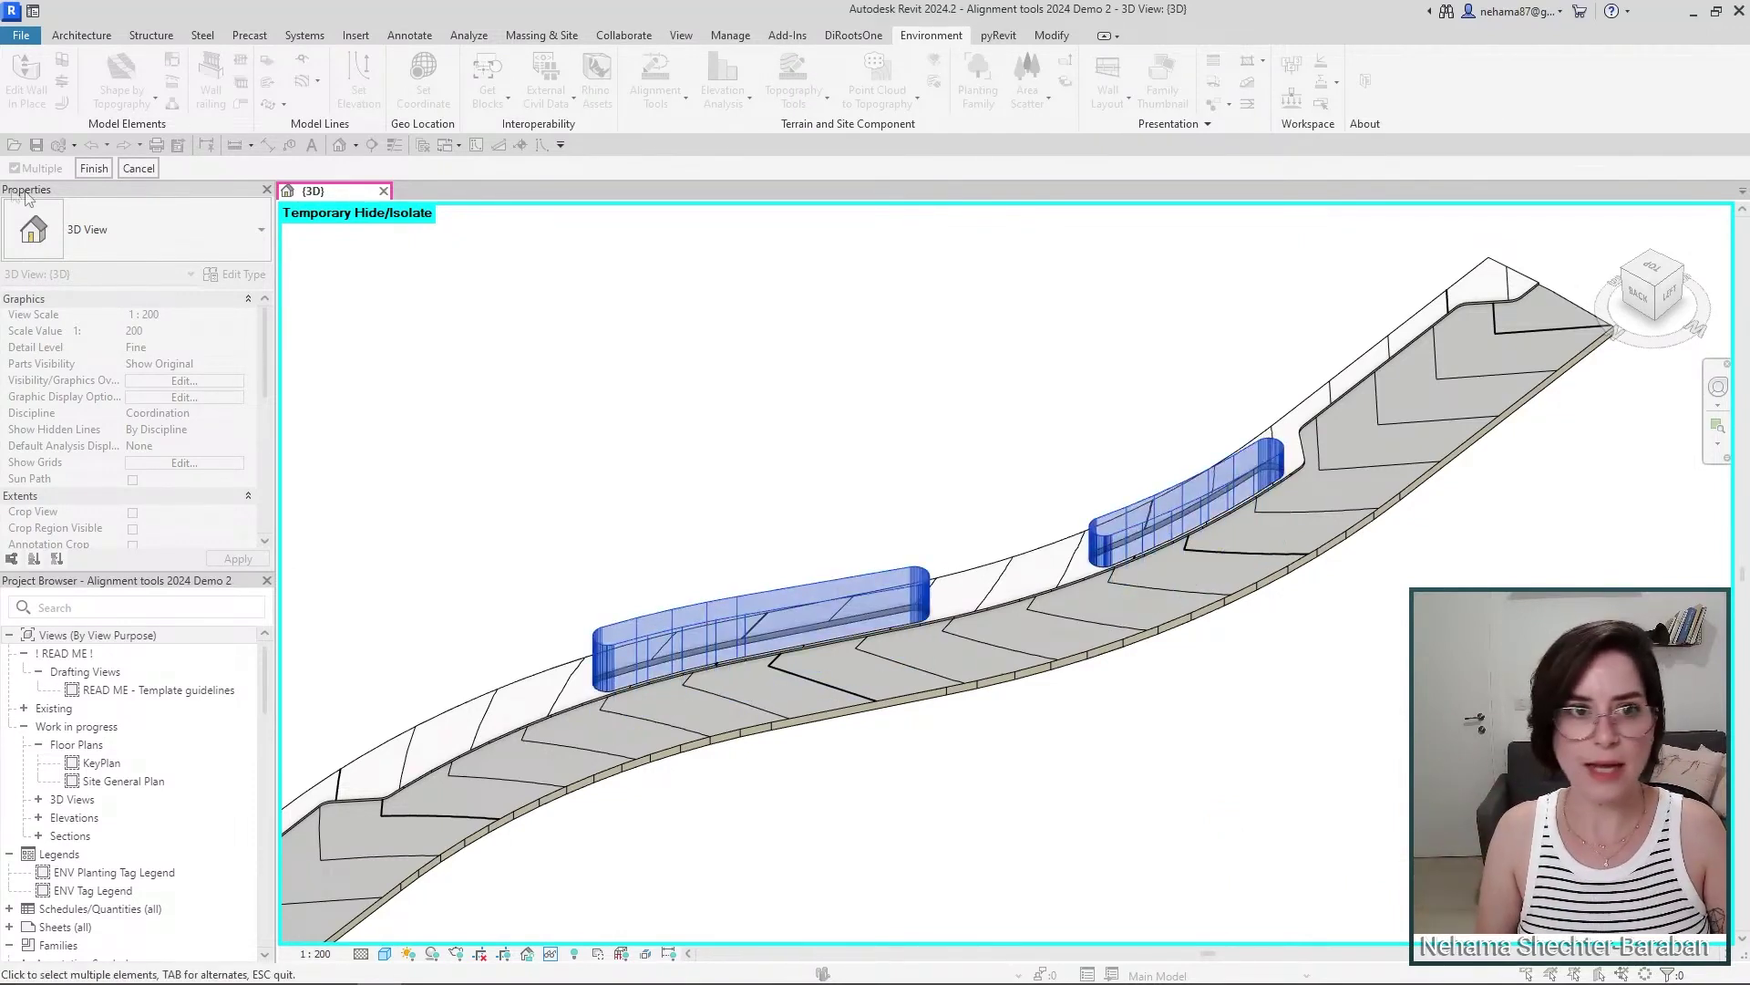
click(94, 168)
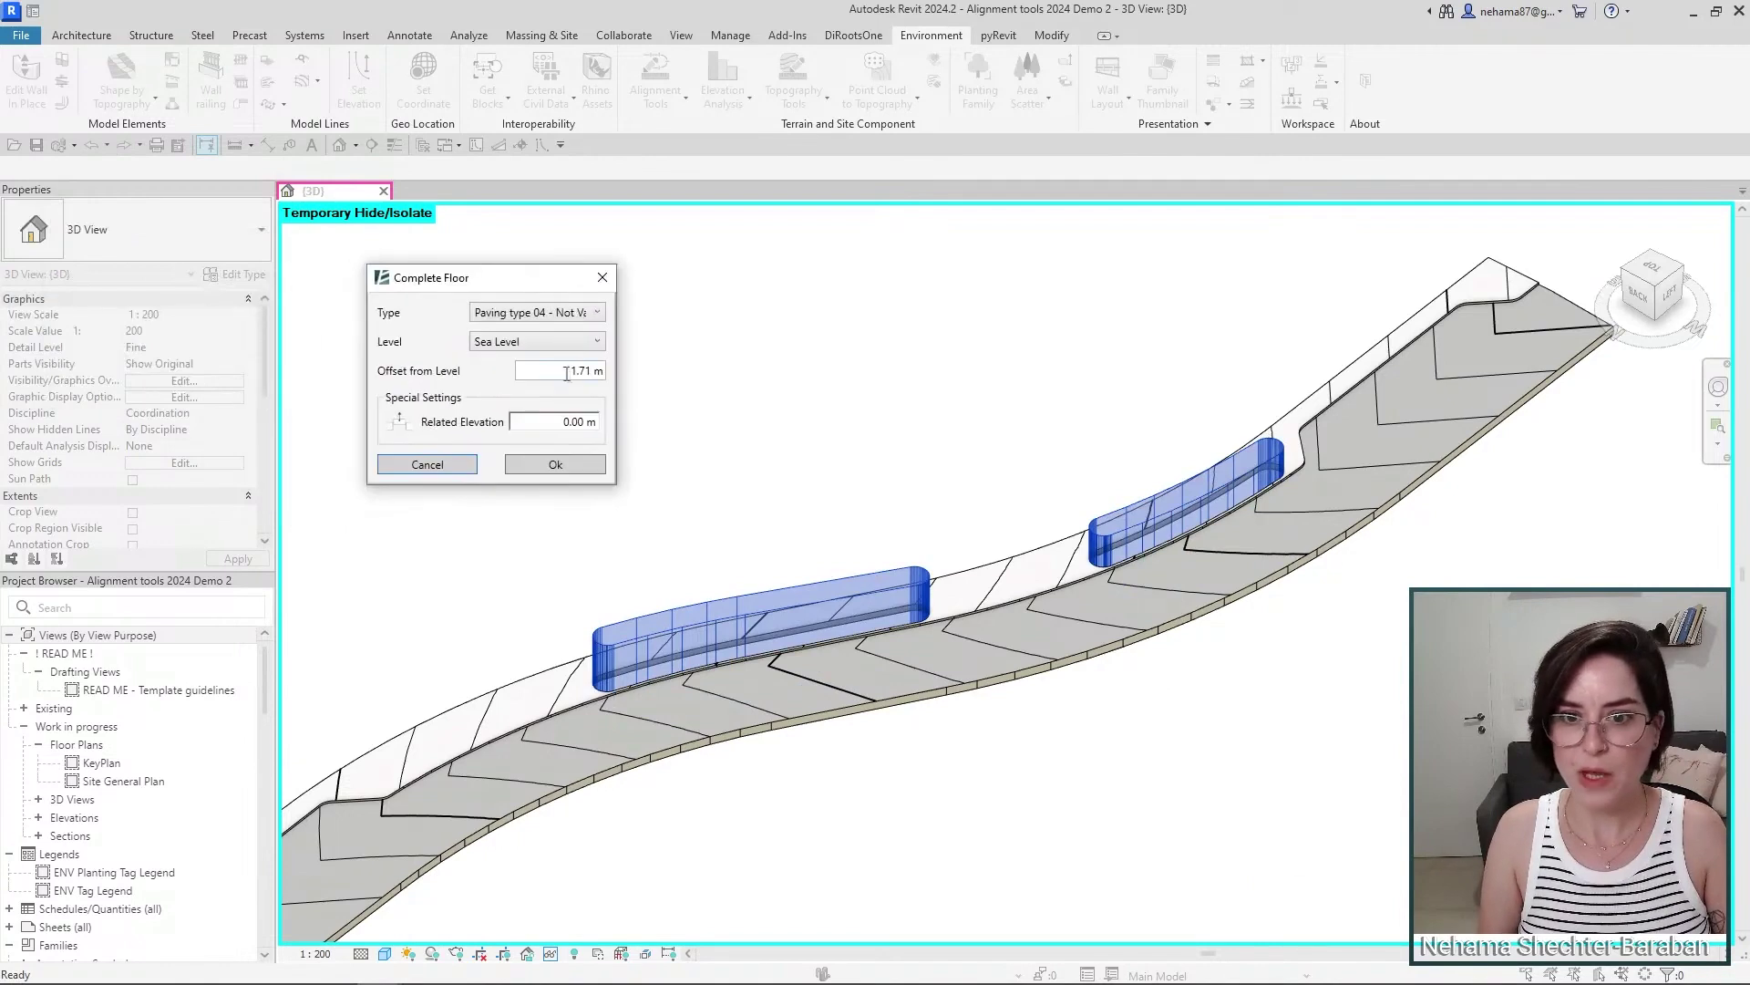
- Fill both openings with Gardening & Soil - Not Variable toposolids at 0 m offset from Sea Level and -0.1 m related elevation
text(0m)
click(568, 315)
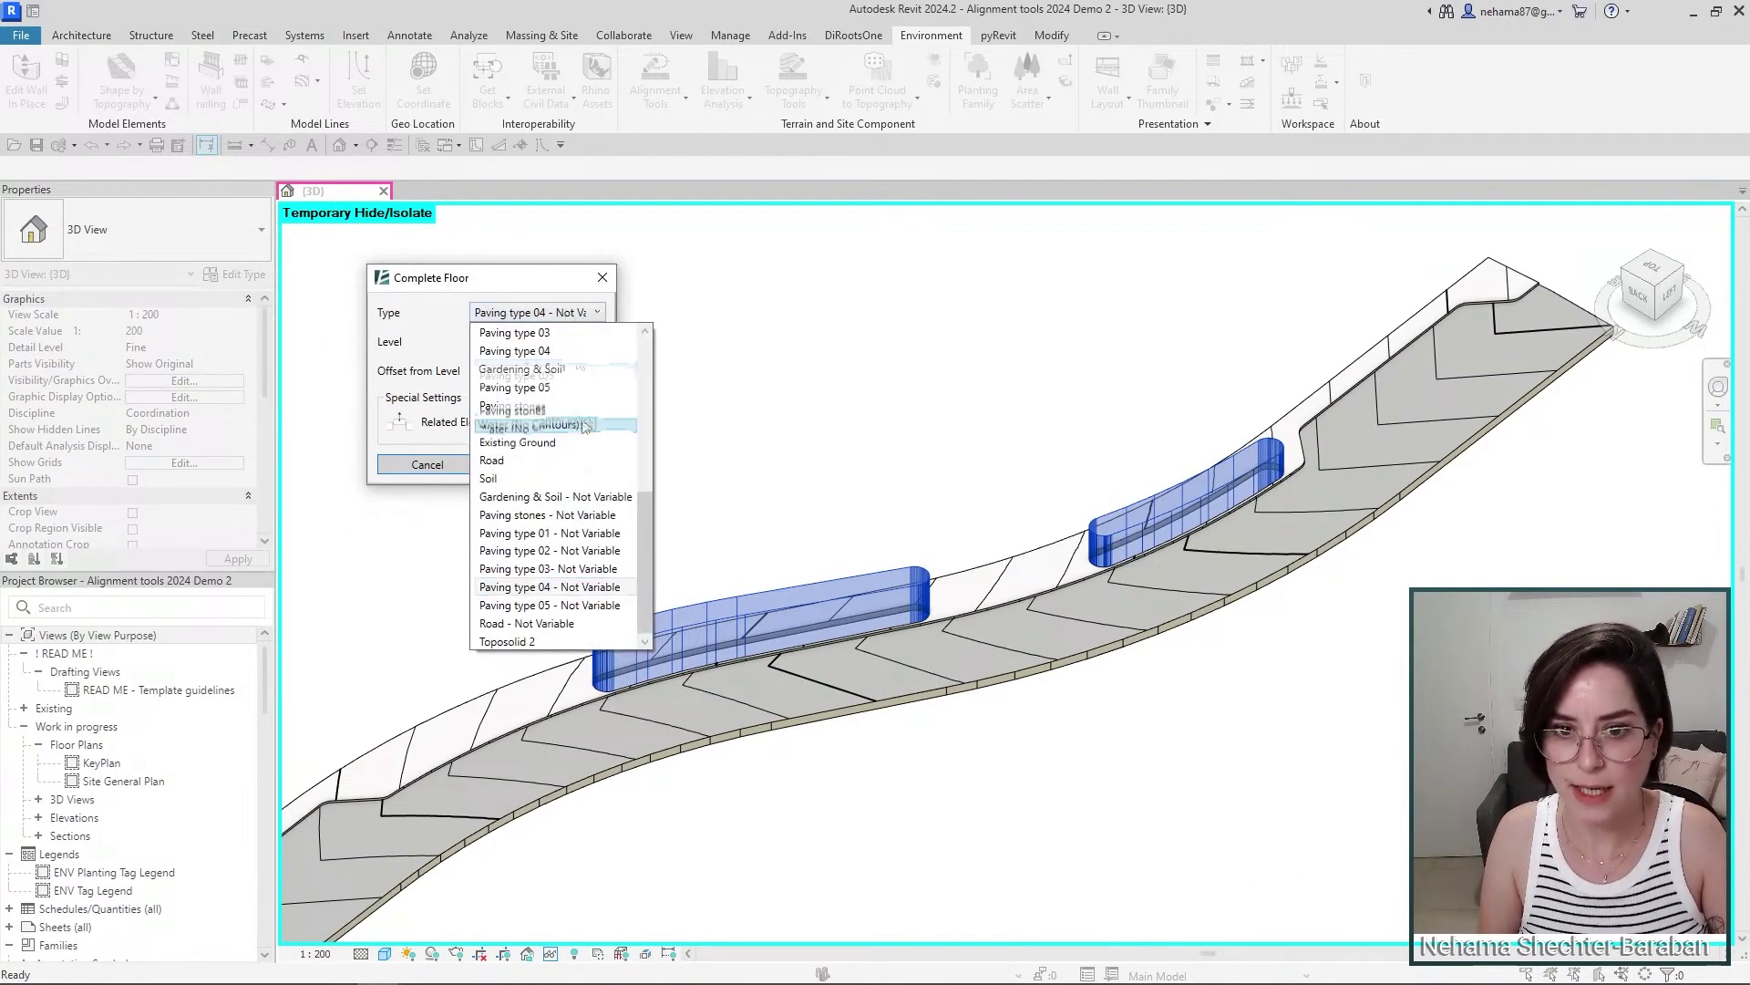
click(542, 500)
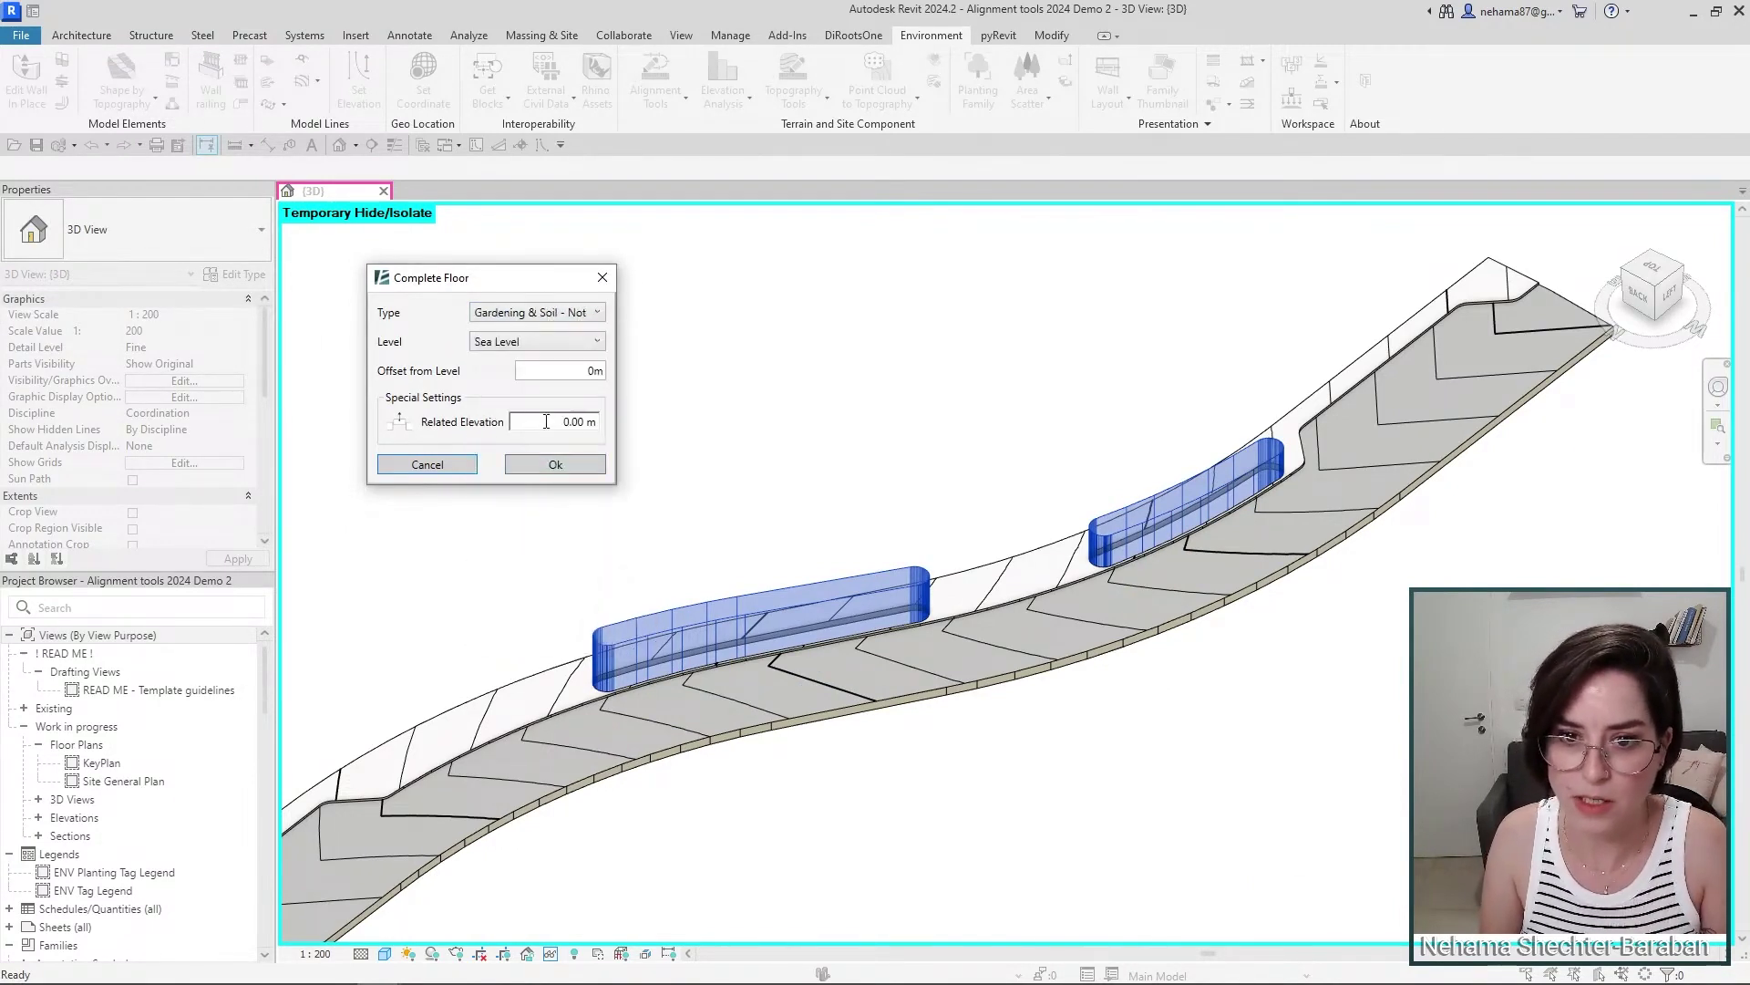
text(-0.1)
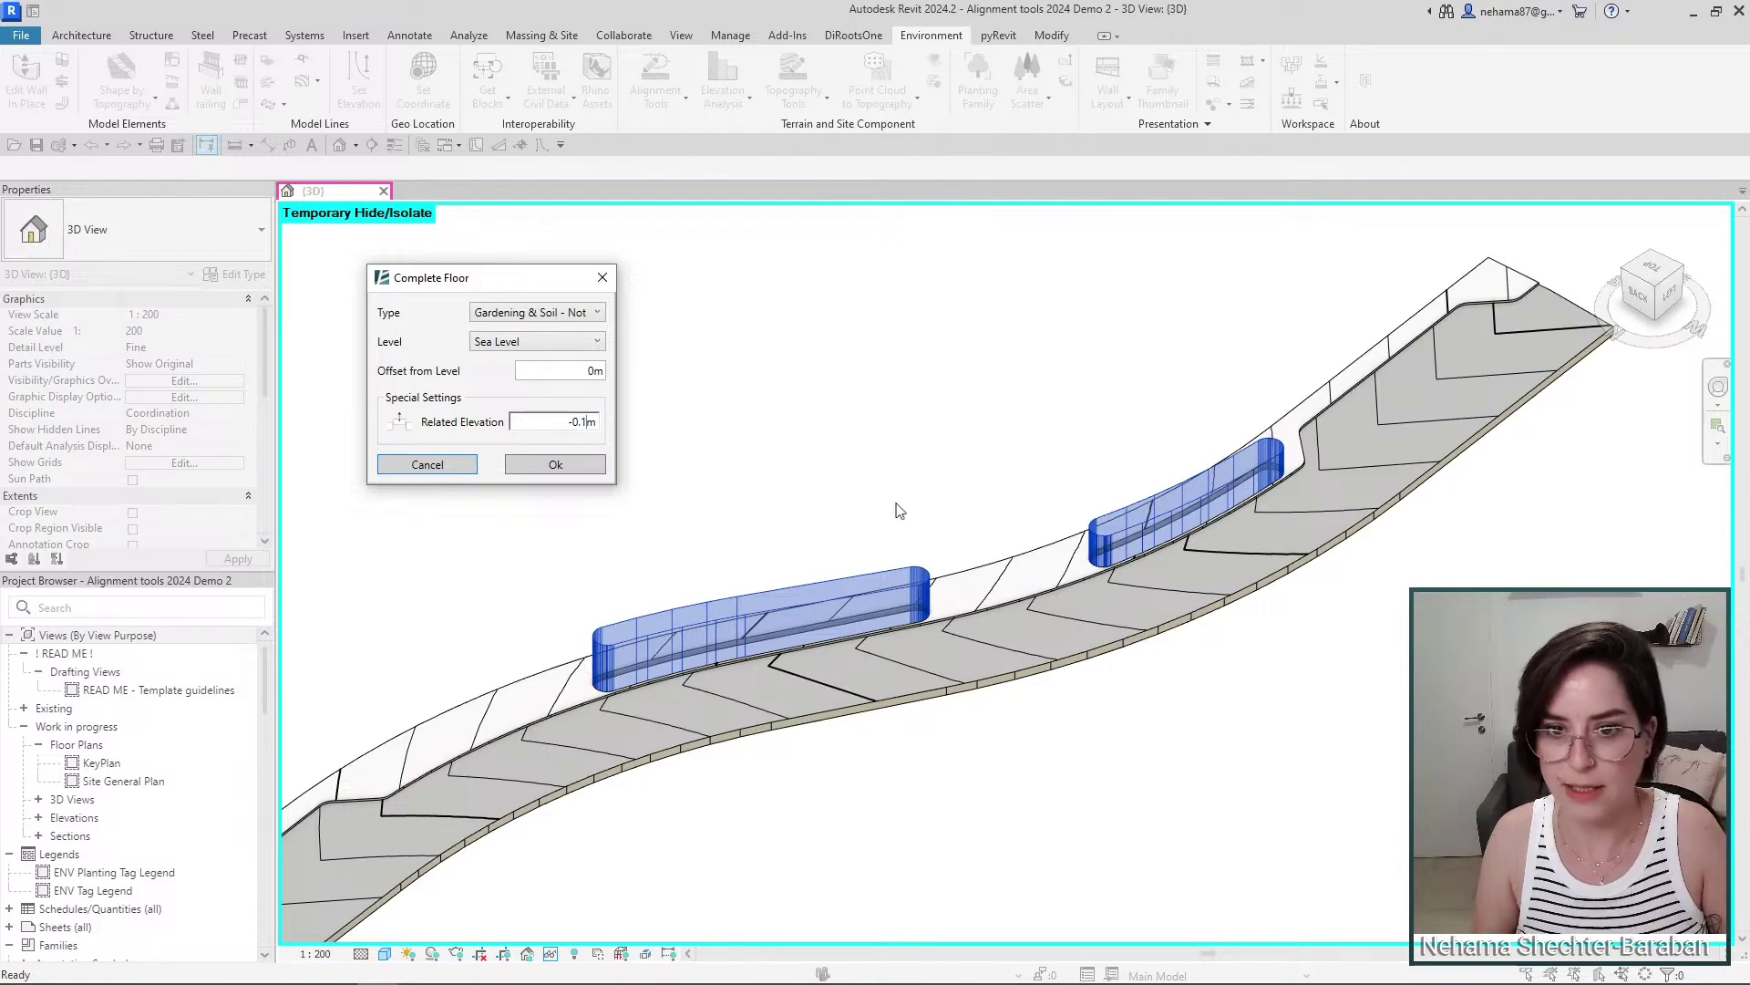
click(555, 464)
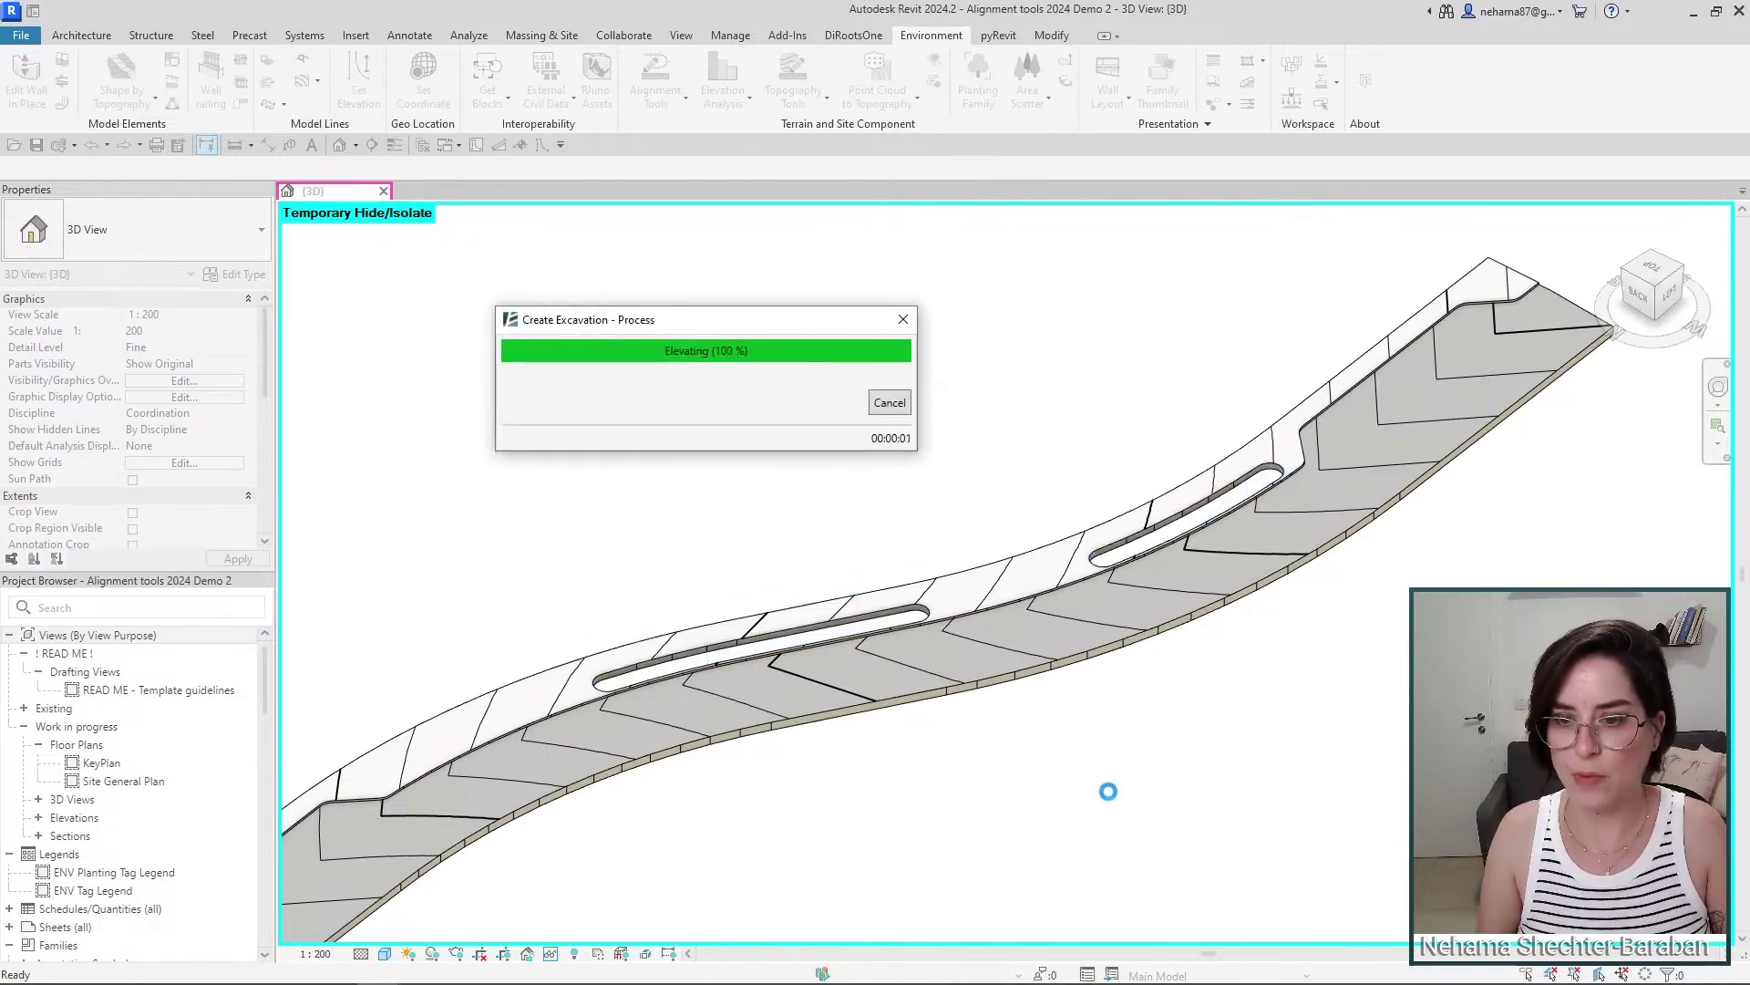
- Inspect the two Gardening & Soil toposolids inside the paving openings up close and from a low side angle
scroll(1163, 386, up, 2)
click(1133, 665)
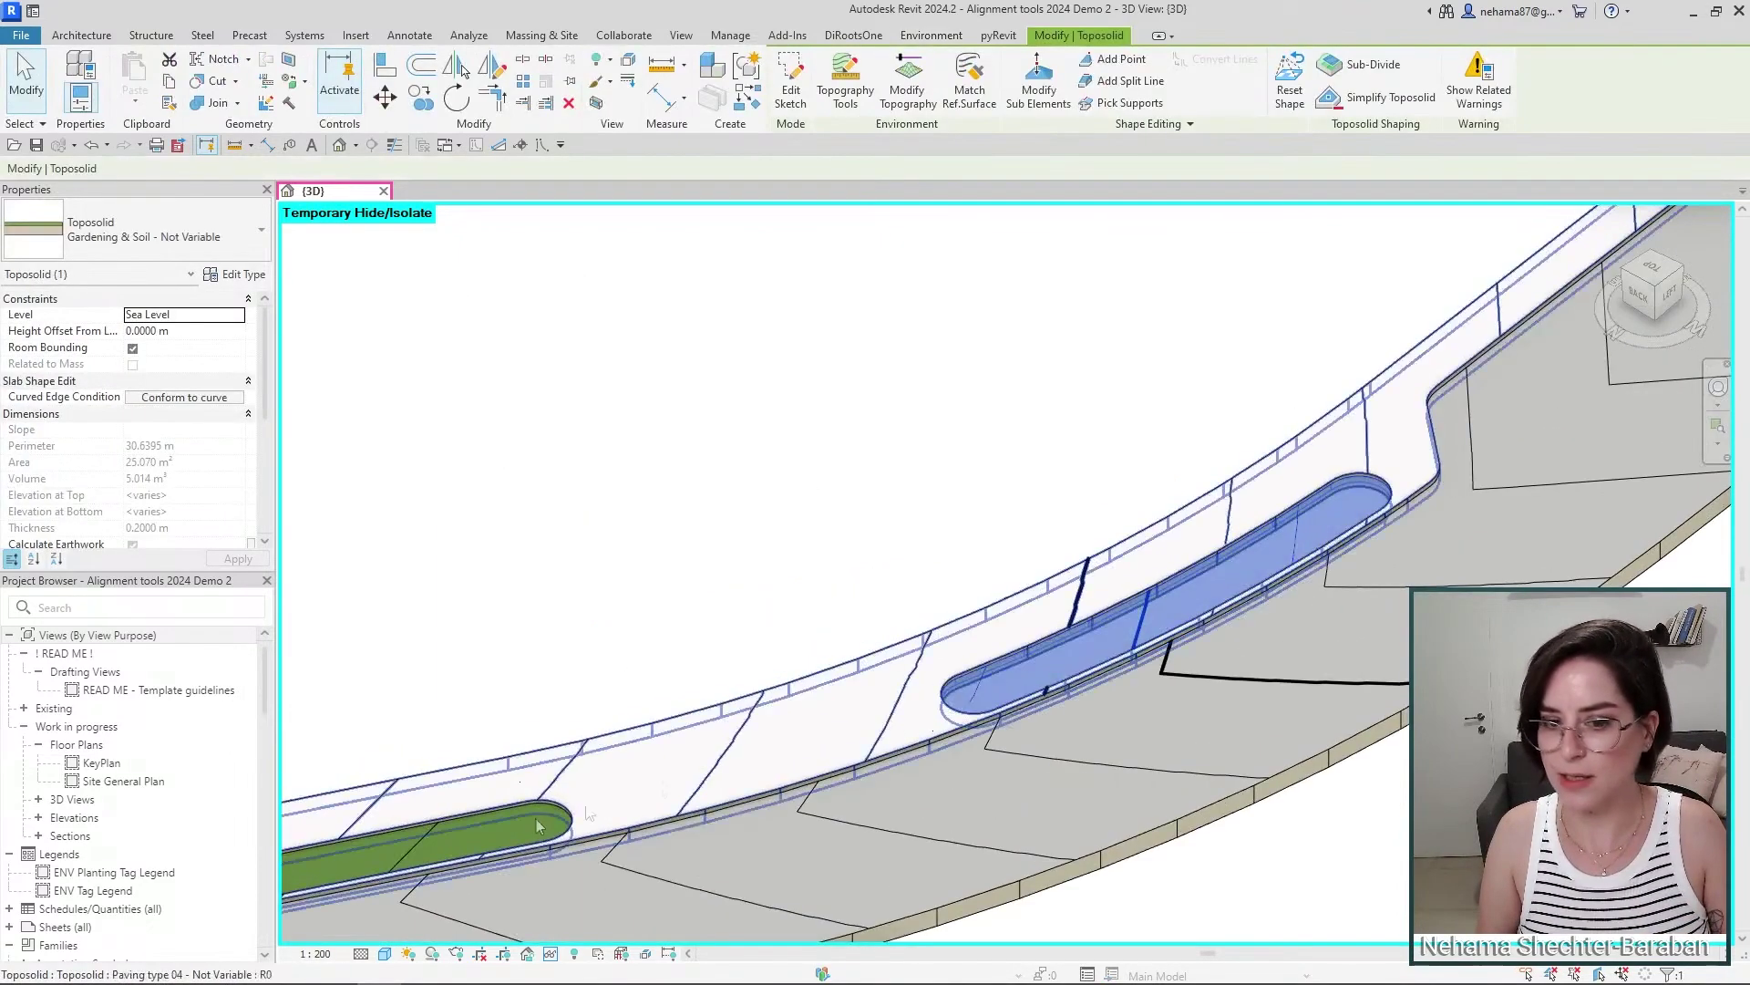
click(391, 840)
scroll(1207, 527, down, 2)
click(1079, 716)
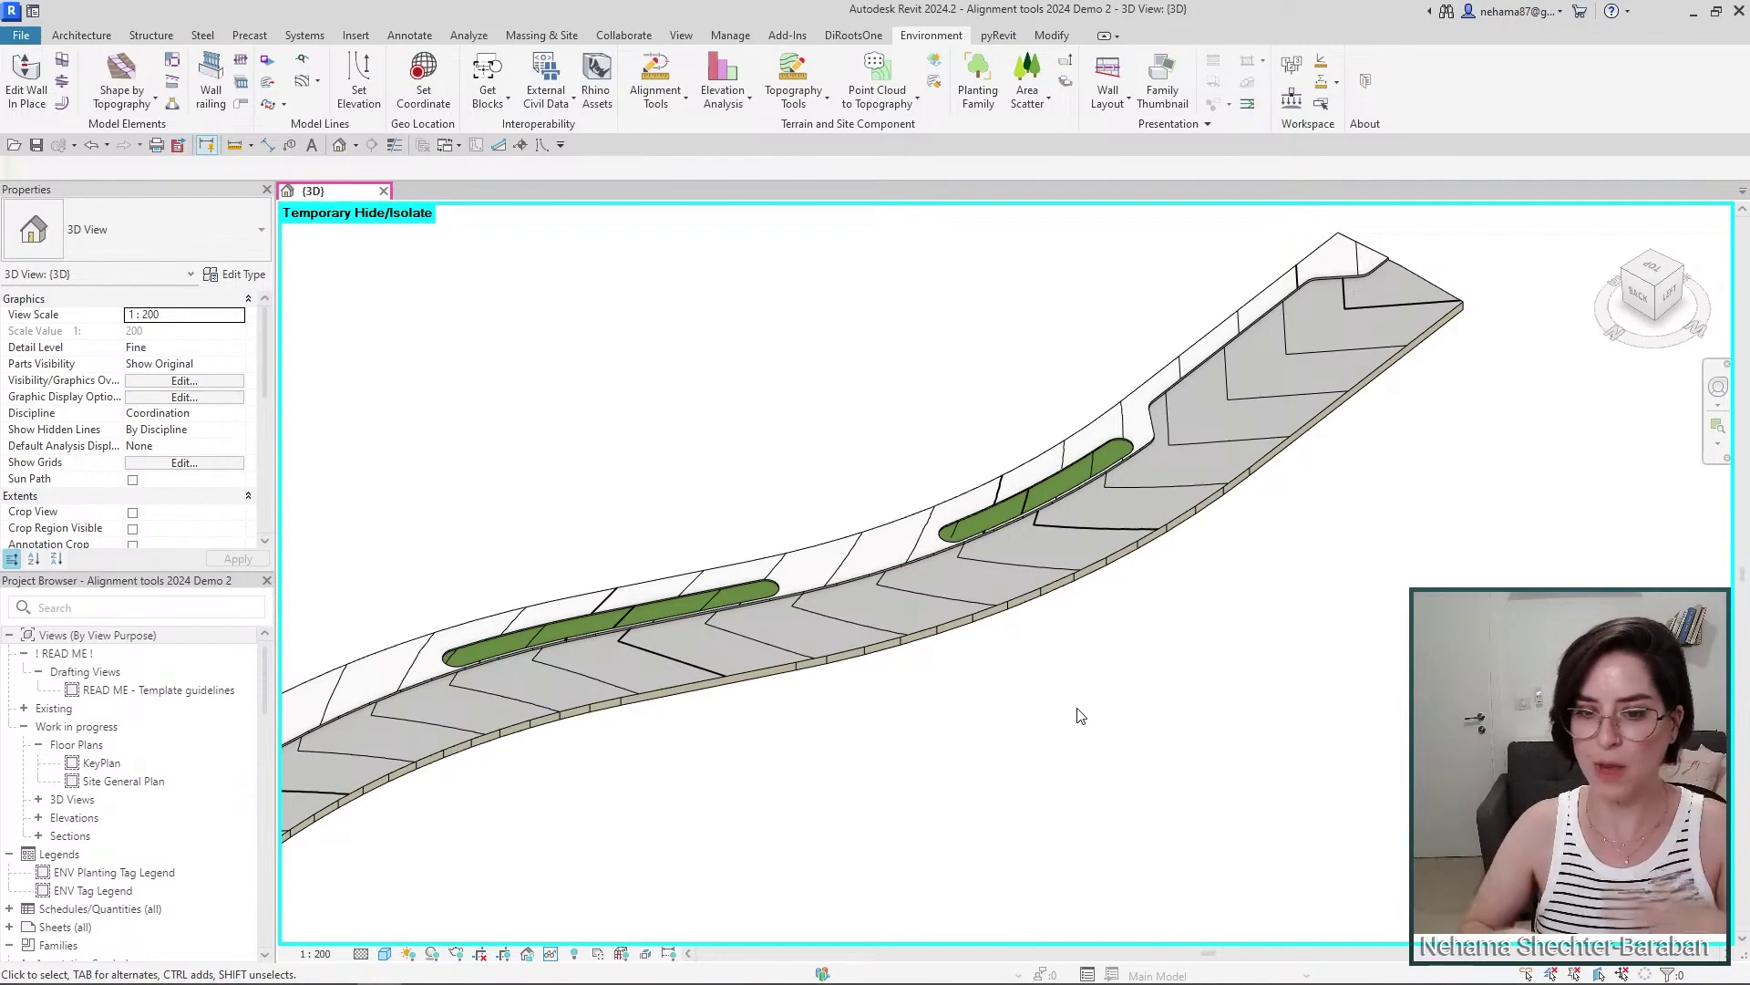
shift+middle_drag(938, 589, 679, 956)
click(912, 912)
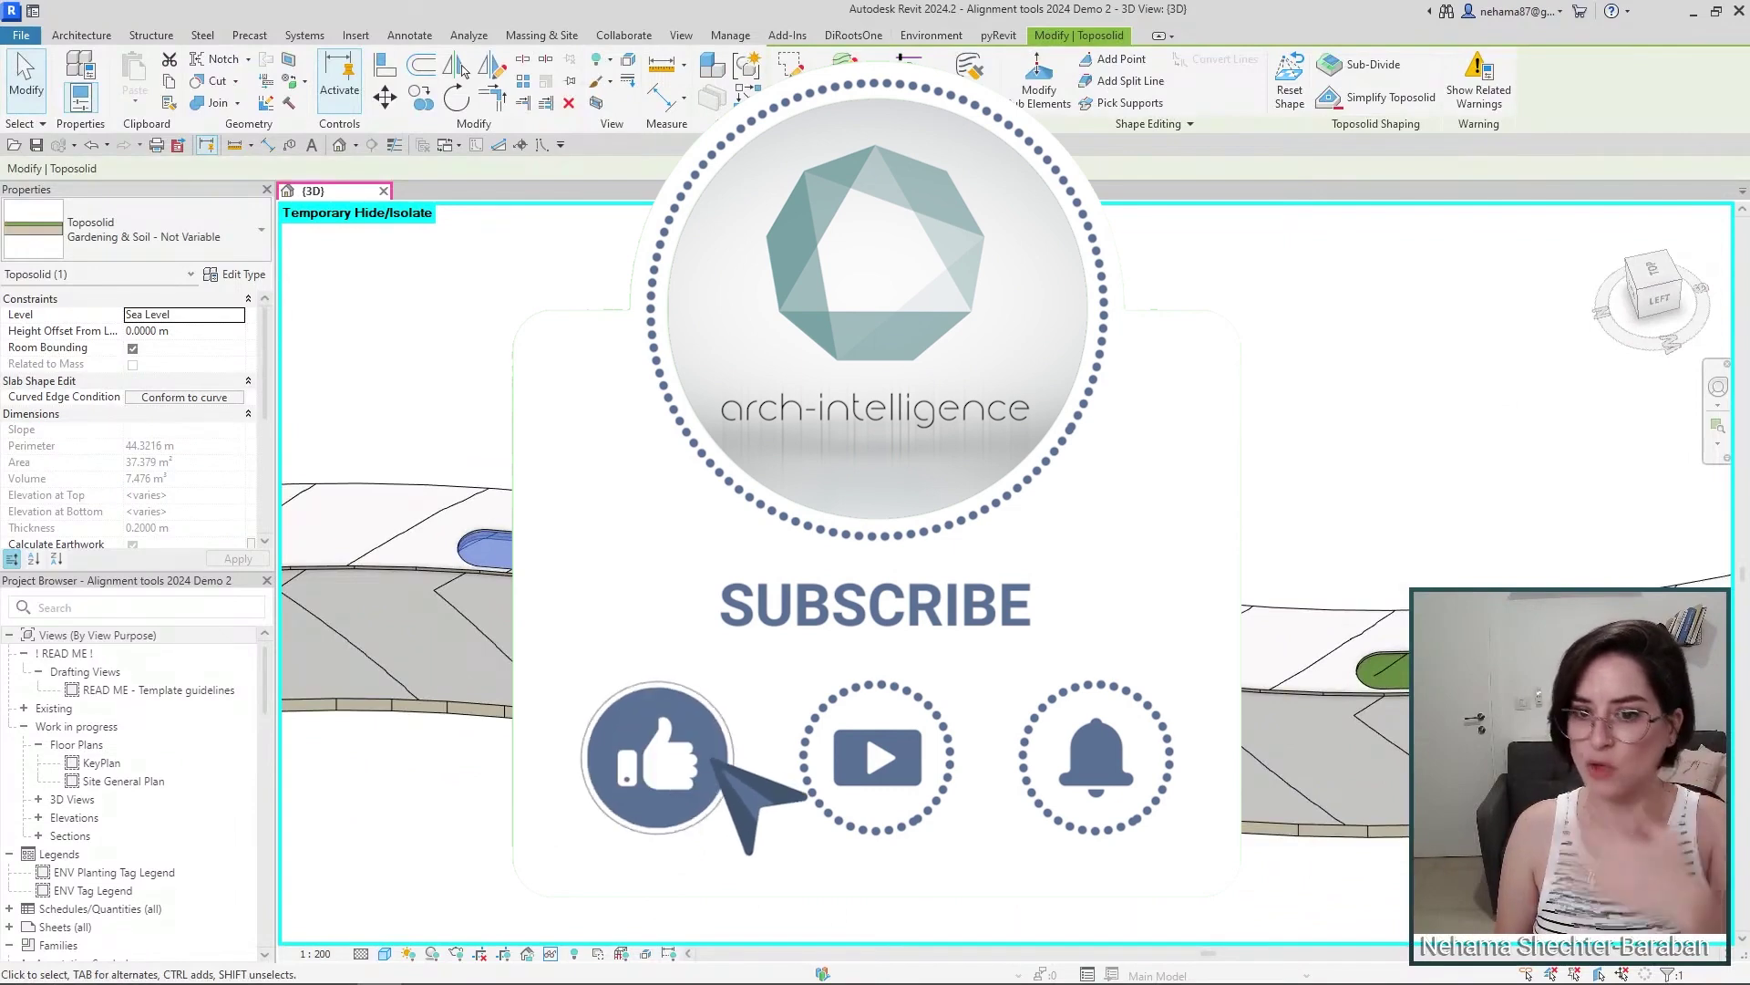